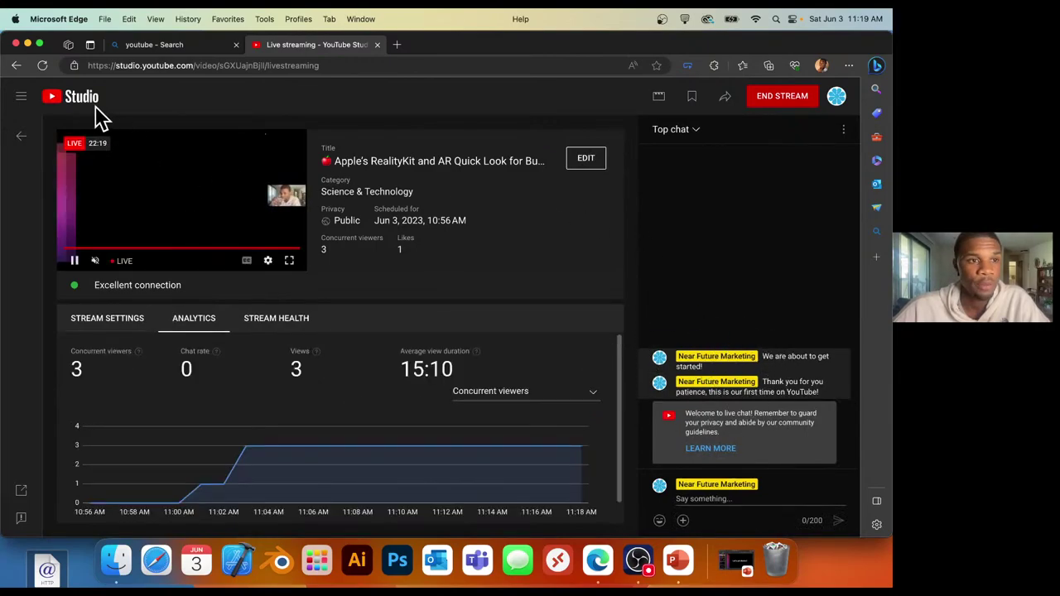
Close the YouTube Studio live streaming page and the Bing search page.
{"action": "left_click", "coordinate": [183, 48]}
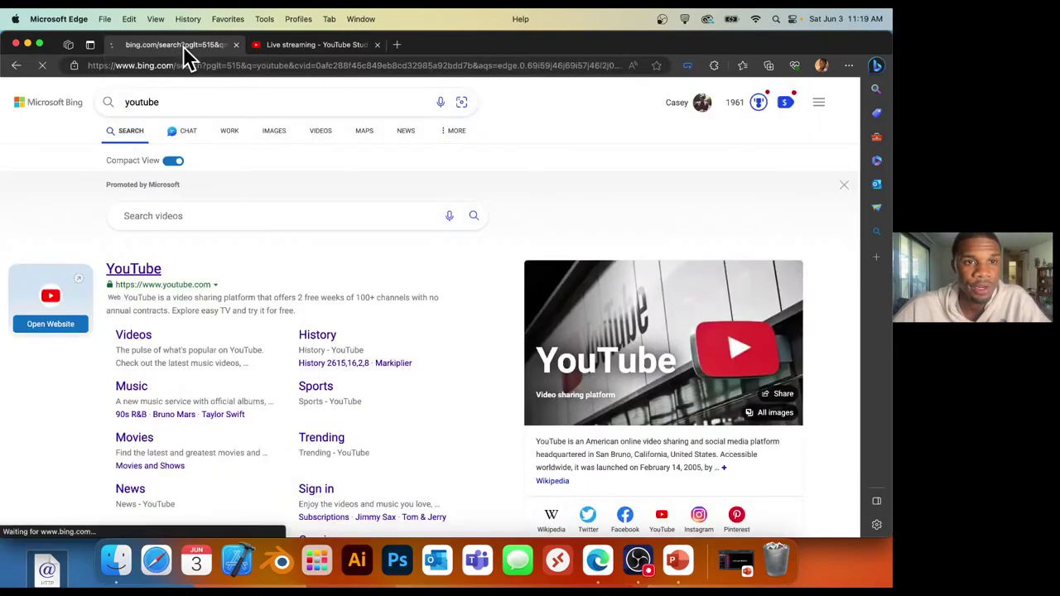
{"action": "left_click", "coordinate": [377, 45]}
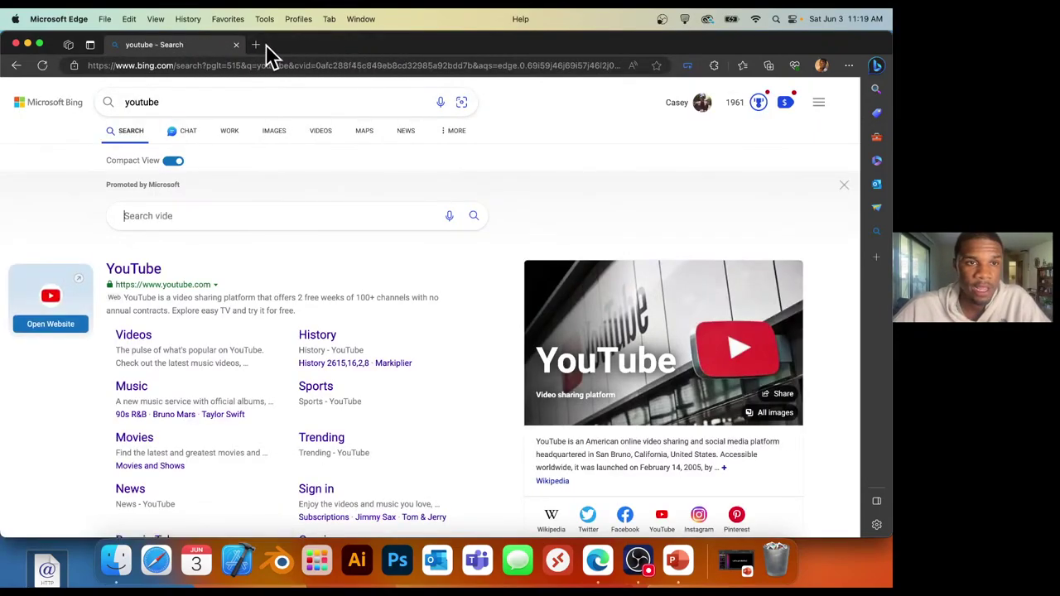
{"action": "left_click", "coordinate": [237, 46]}
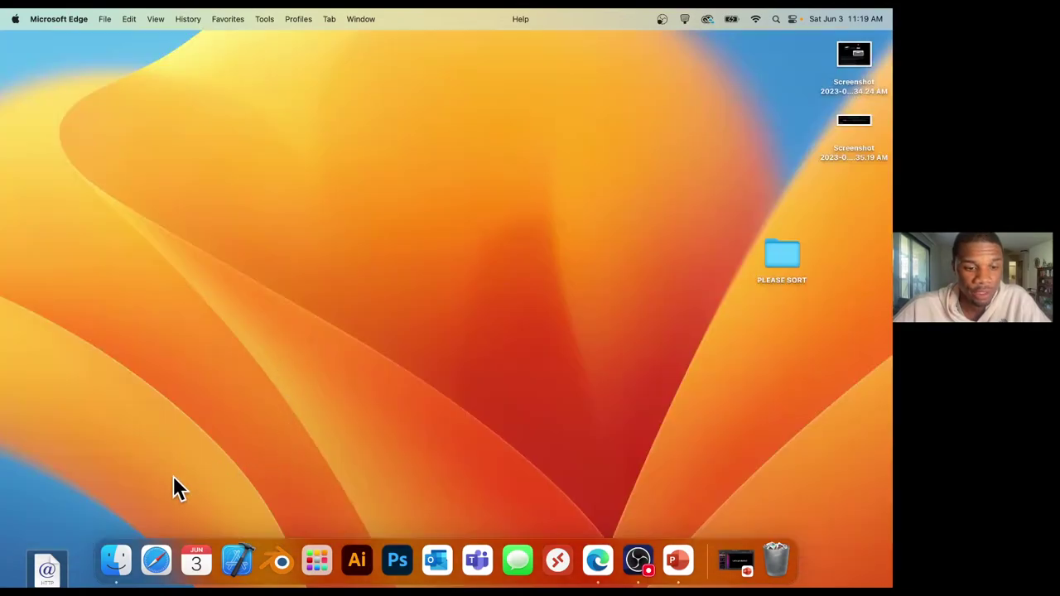
Switch to Safari in full screen and show the full web address of the nearfuture.marketing home page.
{"action": "left_click", "coordinate": [156, 560]}
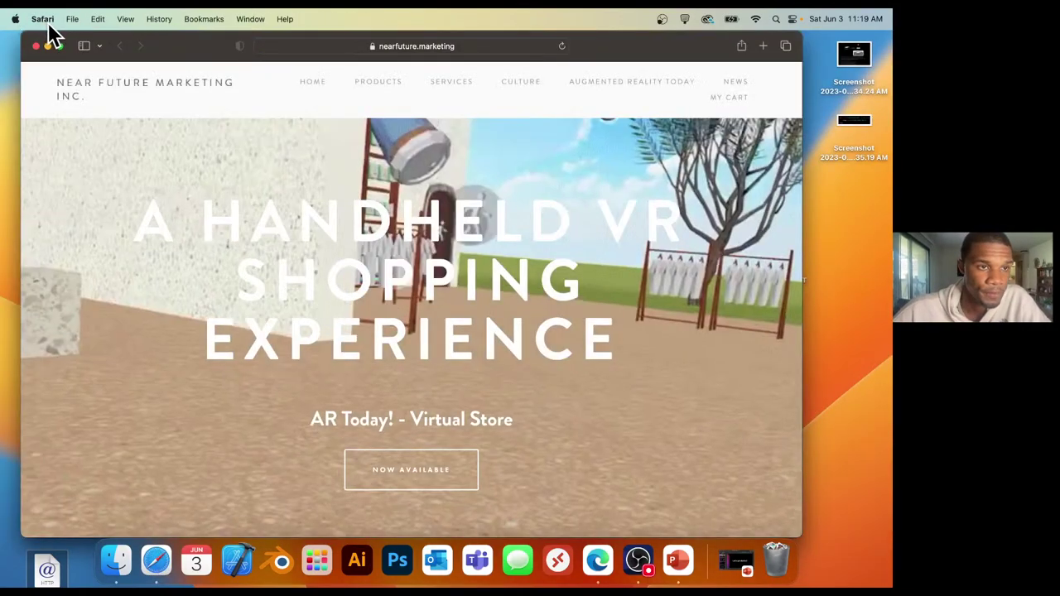
{"action": "left_click", "coordinate": [58, 46]}
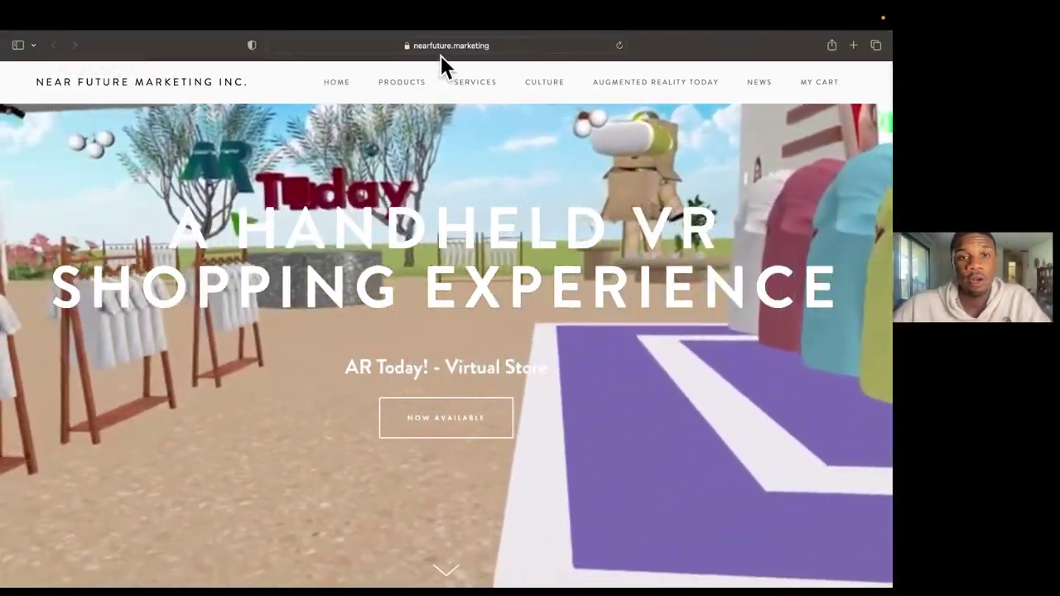
{"action": "left_click", "coordinate": [438, 48]}
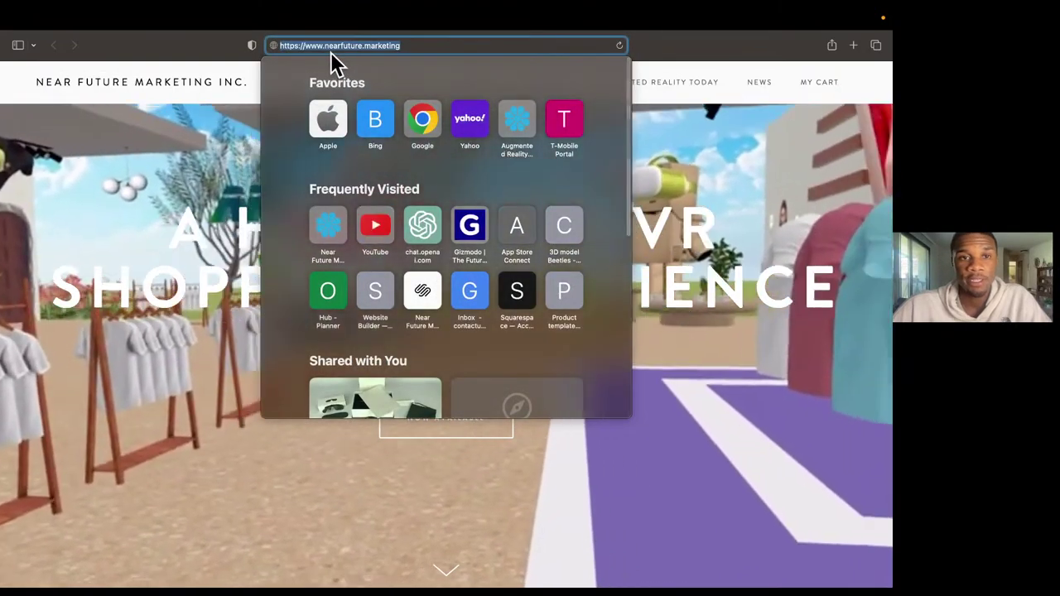
{"action": "double_click", "coordinate": [375, 45]}
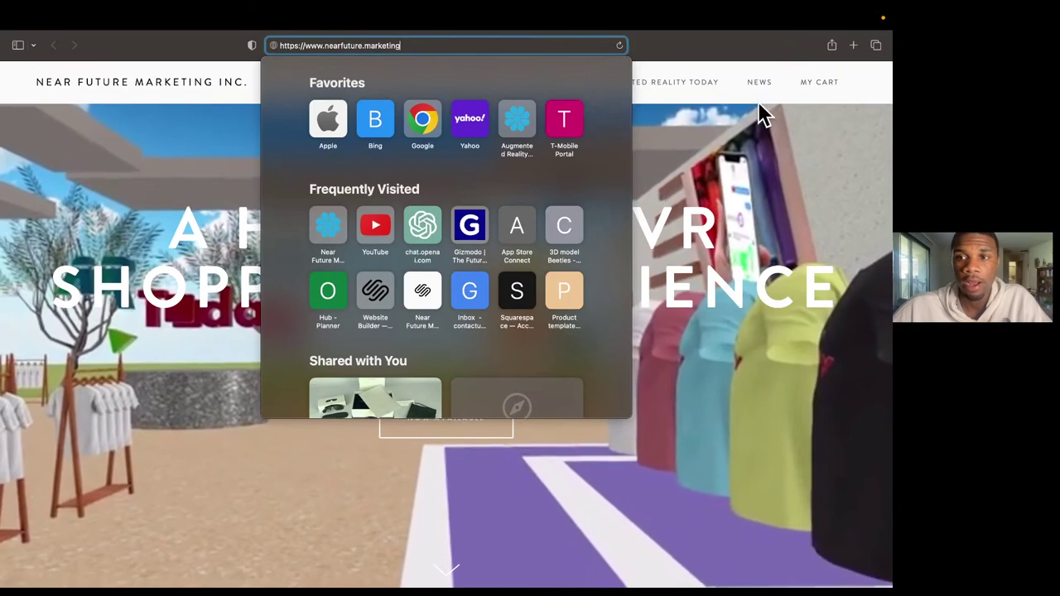
{"action": "left_click", "coordinate": [753, 140]}
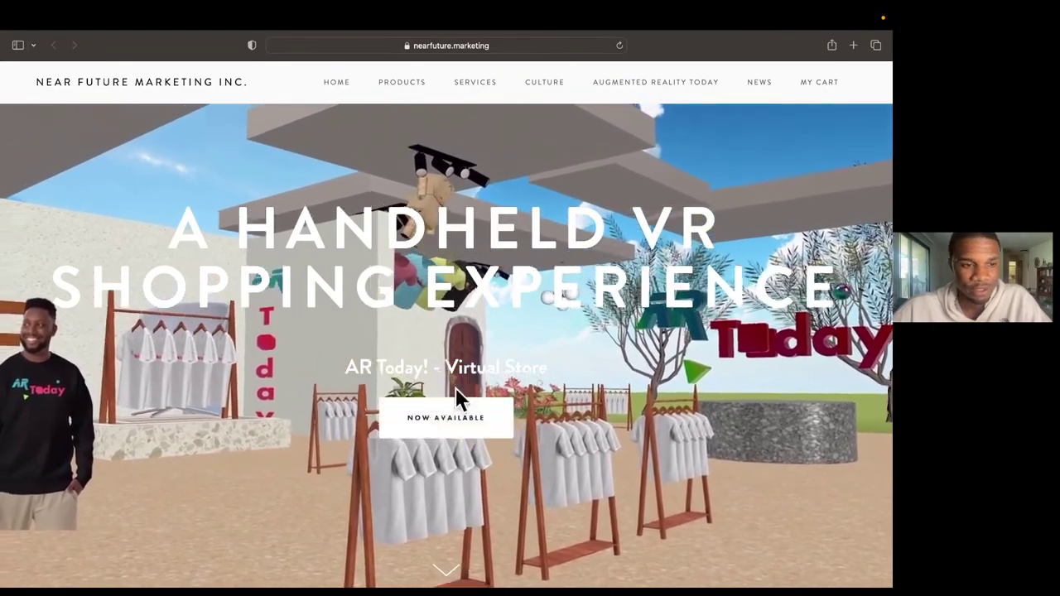
Open the AR Today! - Virtual Store page from the home banner and browse its gallery of app screenshots.
{"action": "scroll", "coordinate": [254, 480], "scroll_direction": "down", "scroll_amount": 1}
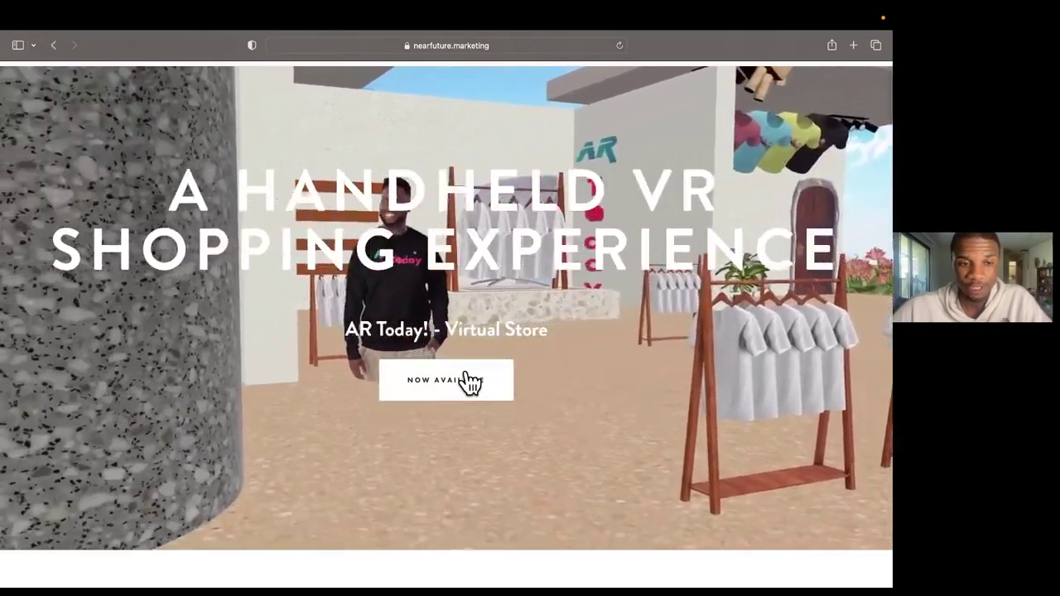
{"action": "left_click", "coordinate": [470, 382]}
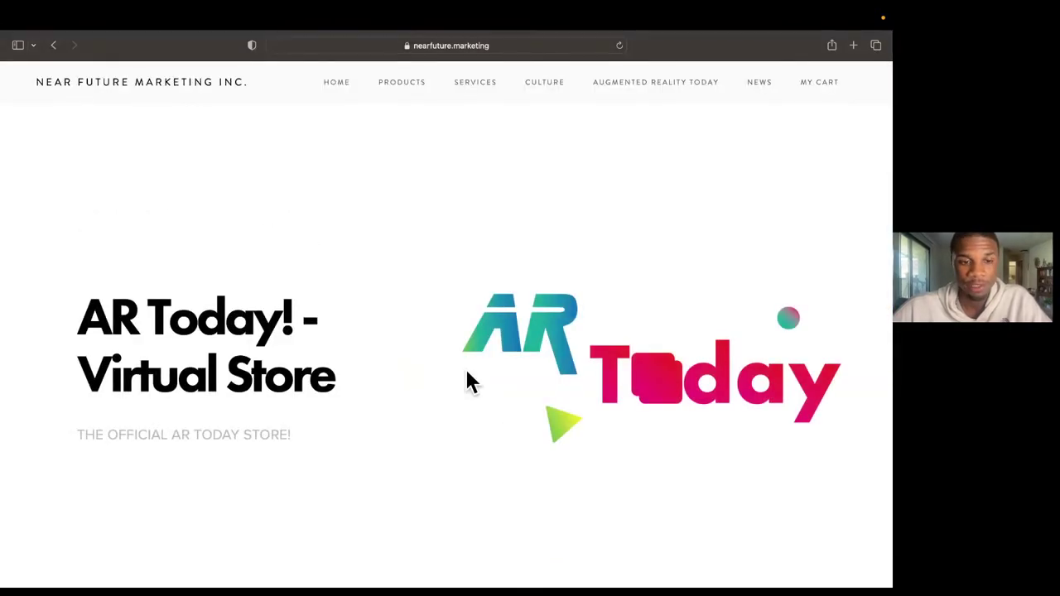
{"action": "scroll", "coordinate": [467, 381], "scroll_direction": "down", "scroll_amount": 5}
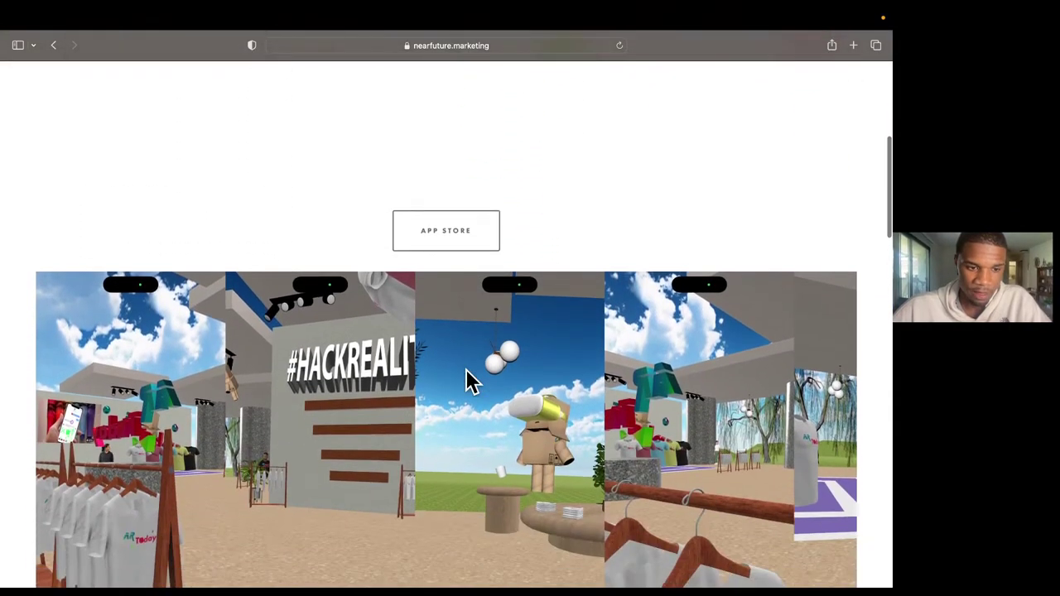
{"action": "scroll", "coordinate": [466, 370], "scroll_direction": "down", "scroll_amount": 3}
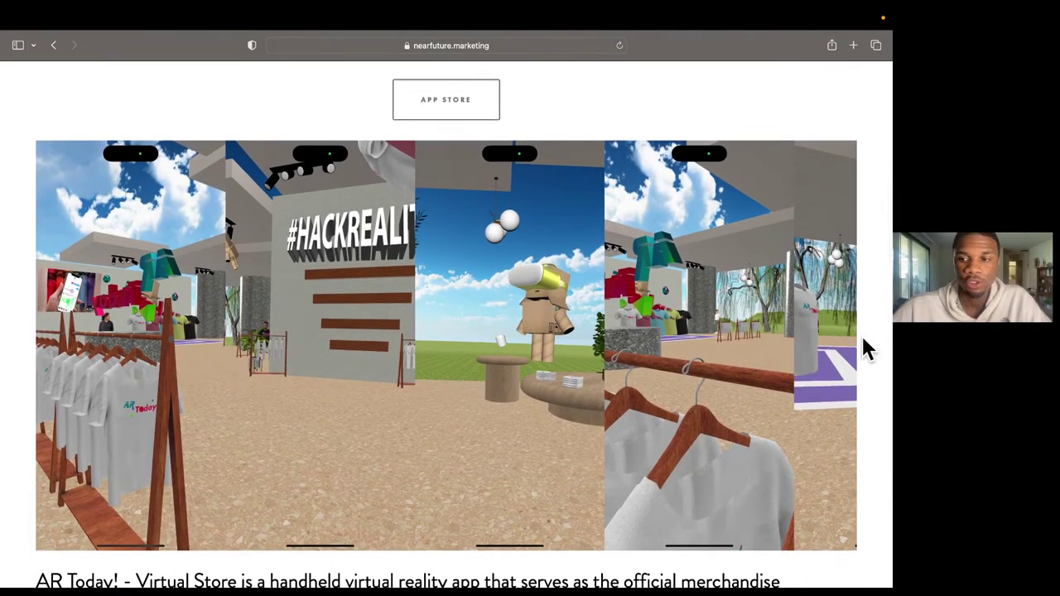
{"action": "scroll", "coordinate": [861, 351], "scroll_direction": "right", "scroll_amount": 5}
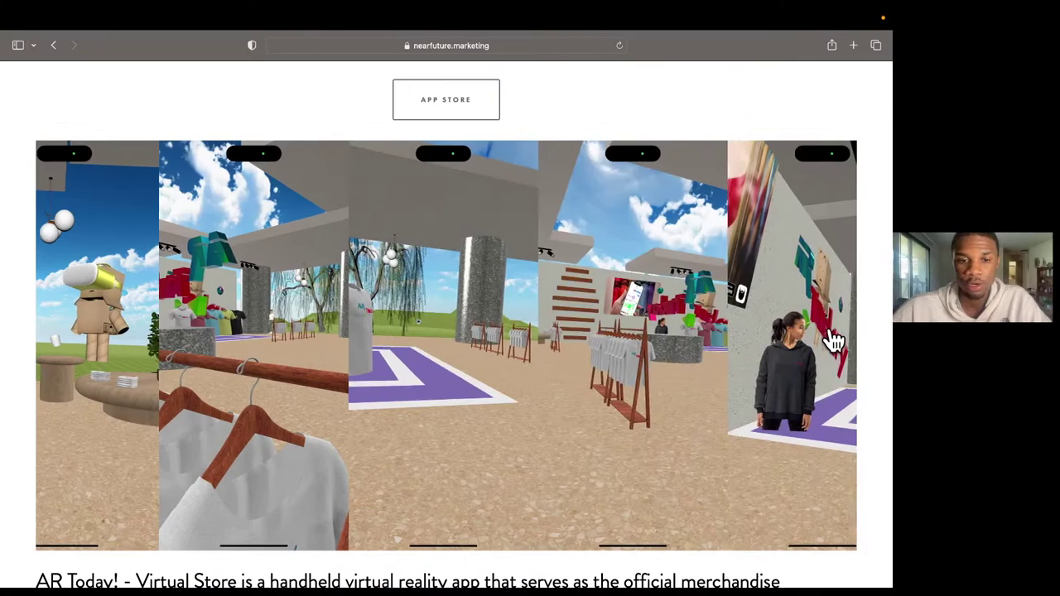
{"action": "scroll", "coordinate": [832, 344], "scroll_direction": "right", "scroll_amount": 5}
{"action": "scroll", "coordinate": [814, 338], "scroll_direction": "right", "scroll_amount": 2}
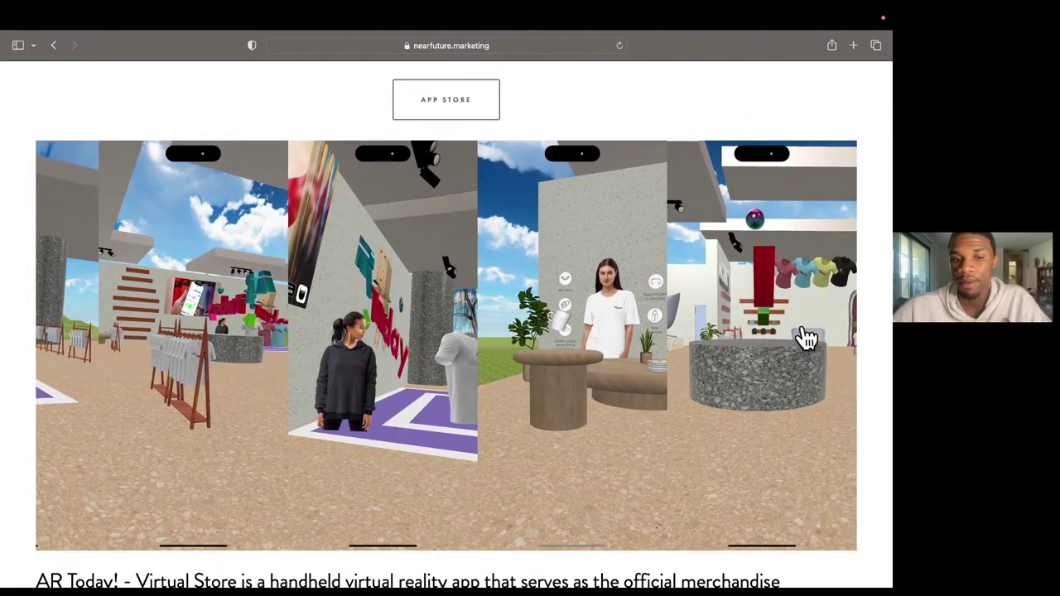
{"action": "scroll", "coordinate": [228, 327], "scroll_direction": "left", "scroll_amount": 5}
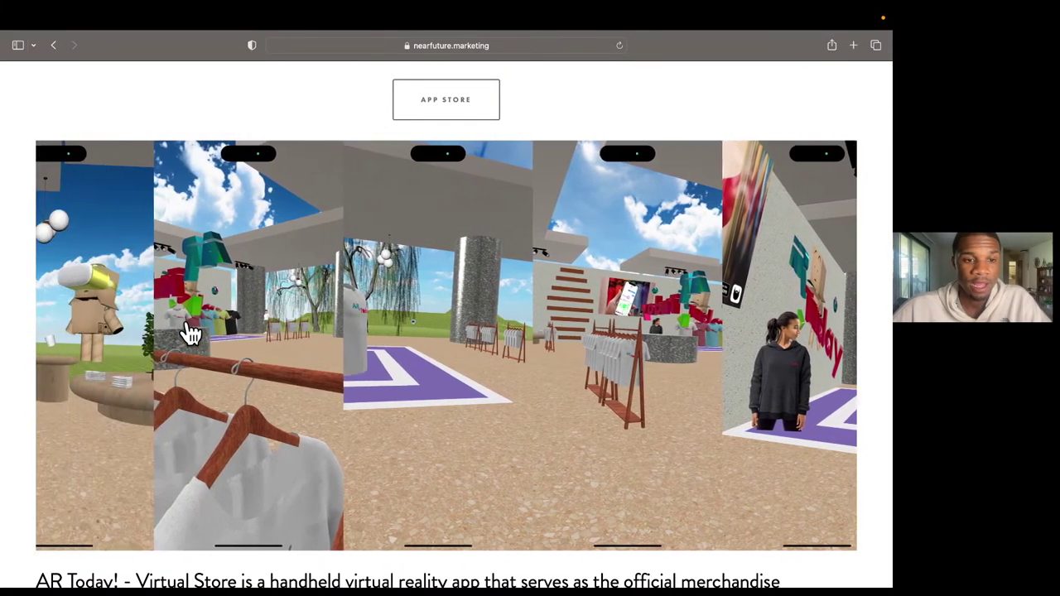
Read the description of the Virtual Store app and return to the start of its page.
{"action": "scroll", "coordinate": [190, 333], "scroll_direction": "down", "scroll_amount": 1}
{"action": "scroll", "coordinate": [191, 333], "scroll_direction": "down", "scroll_amount": 5}
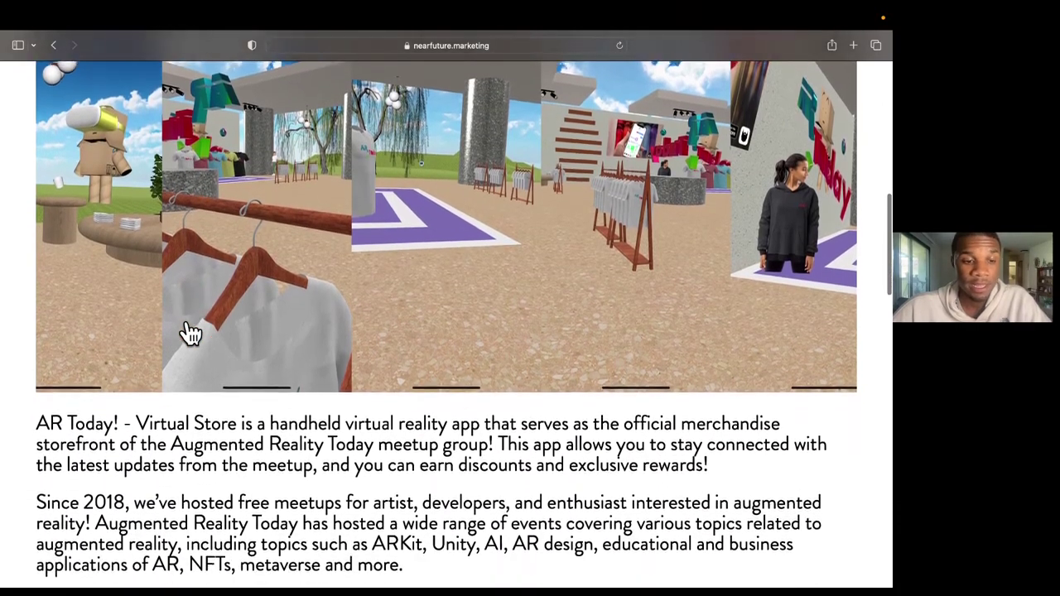
{"action": "scroll", "coordinate": [190, 332], "scroll_direction": "up", "scroll_amount": 12}
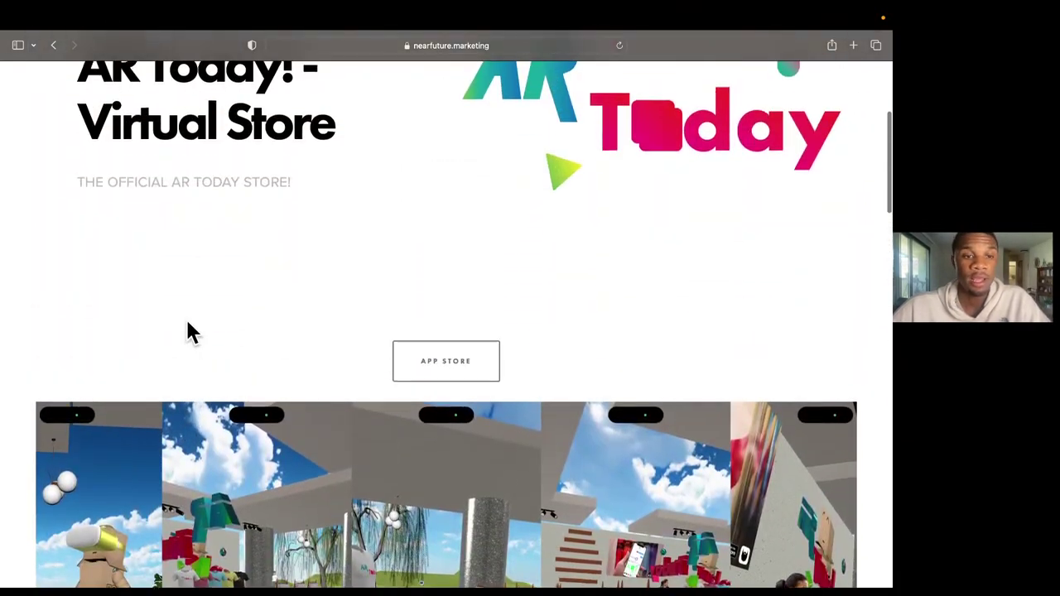
{"action": "scroll", "coordinate": [188, 323], "scroll_direction": "up", "scroll_amount": 2}
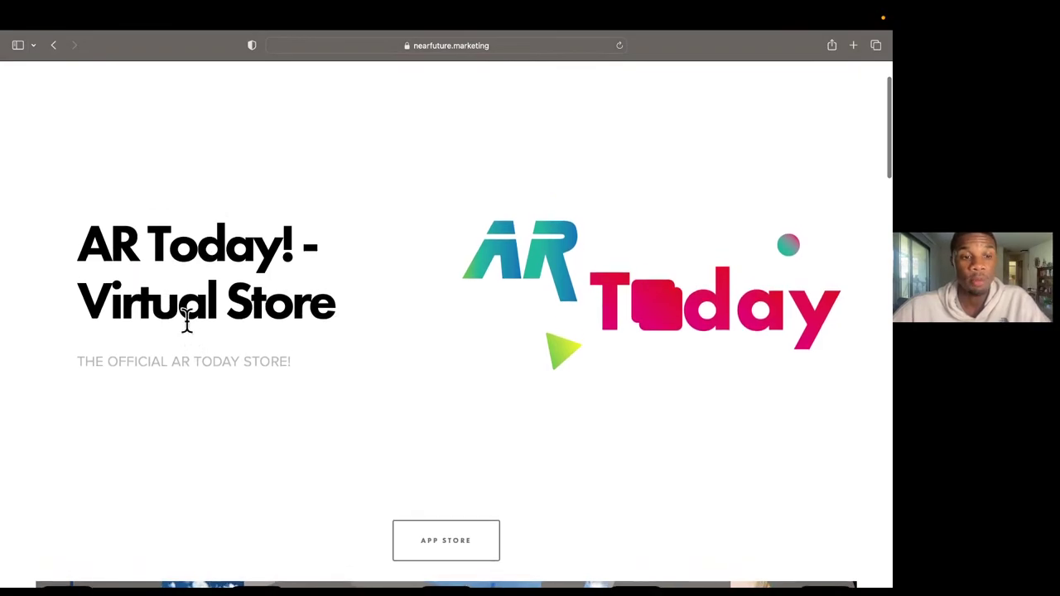
{"action": "scroll", "coordinate": [185, 317], "scroll_direction": "up", "scroll_amount": 2}
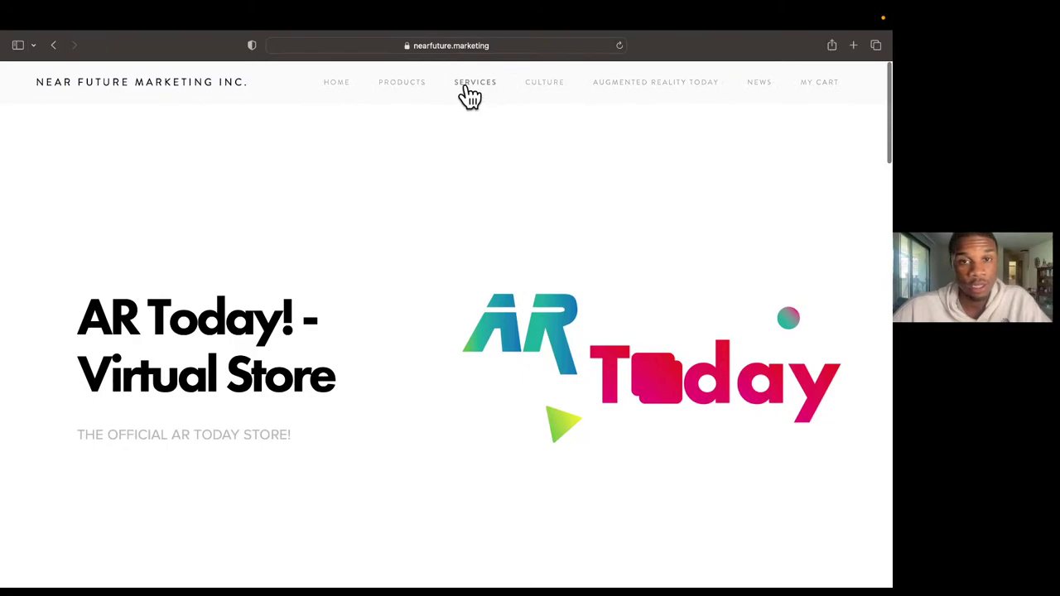
Open the Augmented Reality Today page and look through its meetup introduction and Next Event section.
{"action": "left_click", "coordinate": [655, 86]}
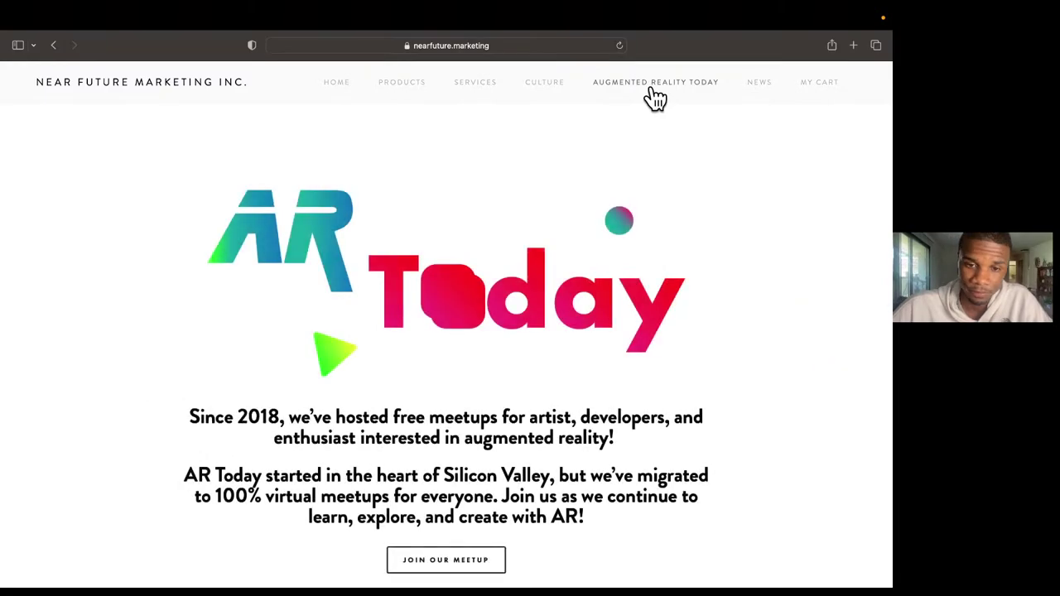
{"action": "scroll", "coordinate": [554, 208], "scroll_direction": "down", "scroll_amount": 3}
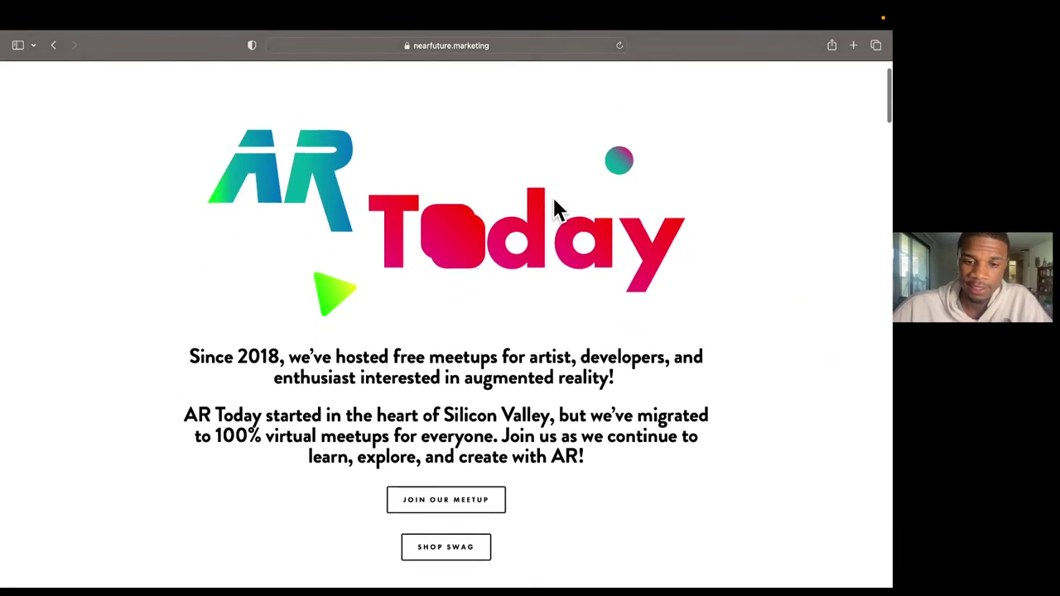
{"action": "scroll", "coordinate": [554, 199], "scroll_direction": "down", "scroll_amount": 2}
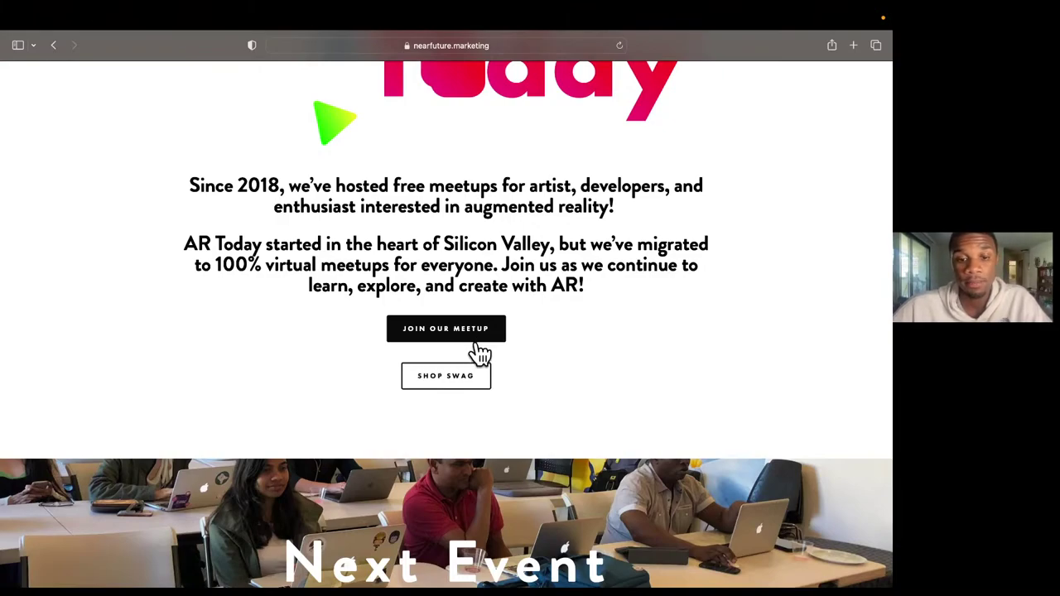
{"action": "scroll", "coordinate": [480, 378], "scroll_direction": "down", "scroll_amount": 1}
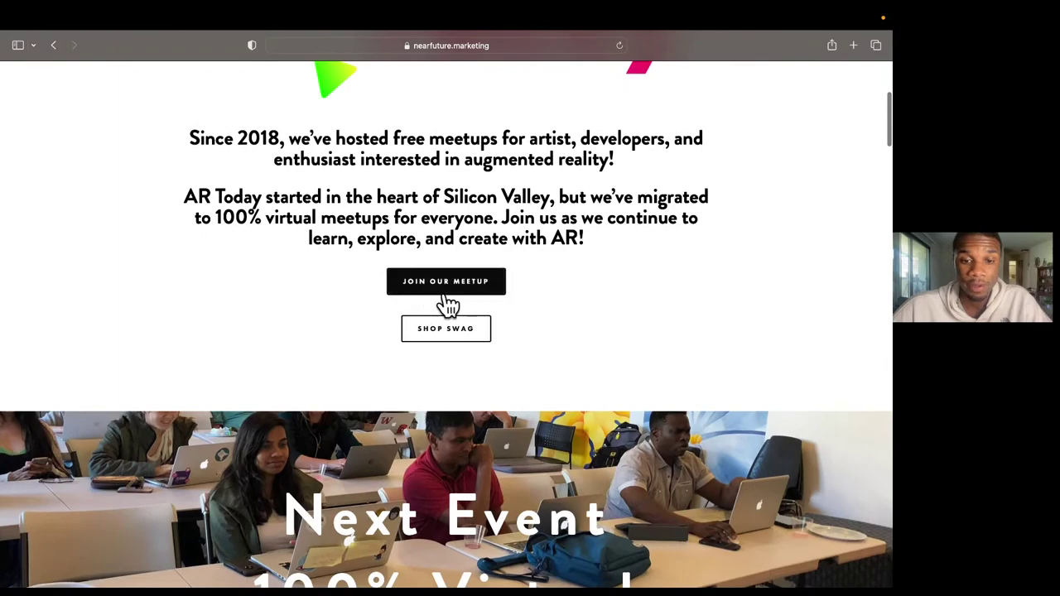
{"action": "scroll", "coordinate": [466, 337], "scroll_direction": "down", "scroll_amount": 3}
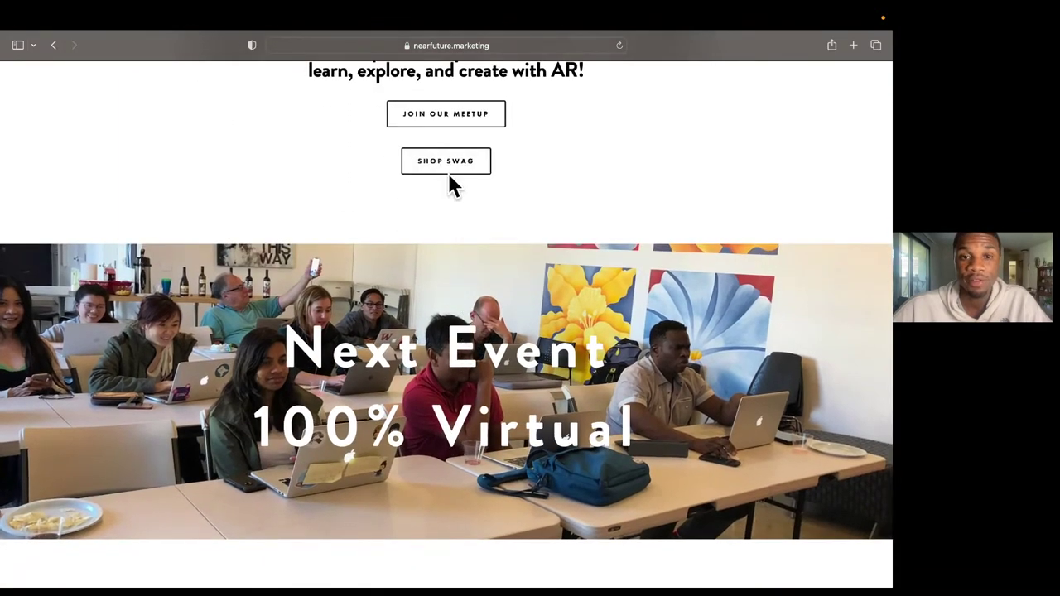
{"action": "scroll", "coordinate": [621, 203], "scroll_direction": "down", "scroll_amount": 4}
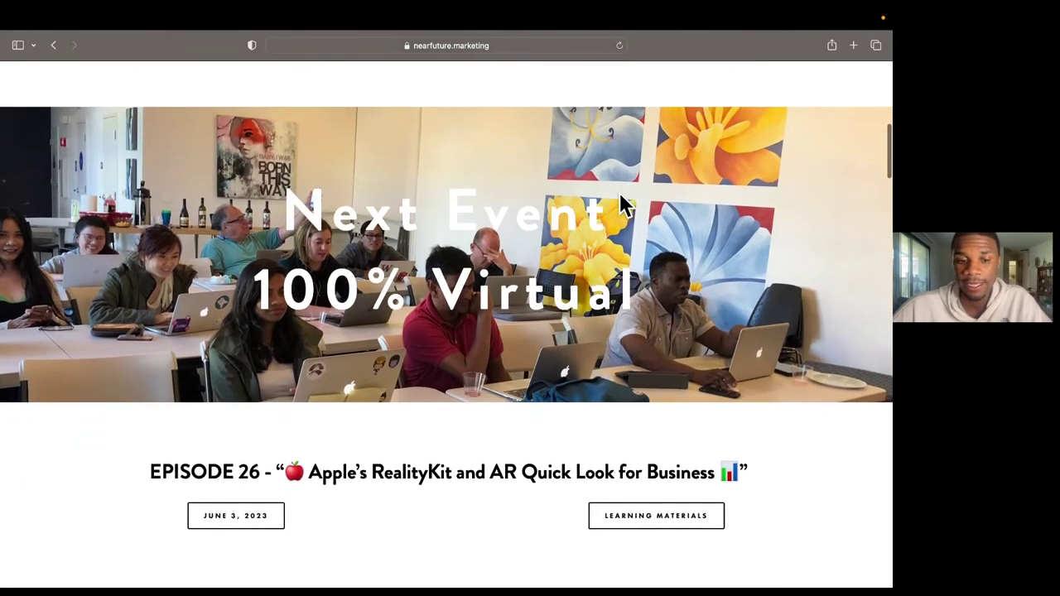
{"action": "scroll", "coordinate": [620, 204], "scroll_direction": "down", "scroll_amount": 8}
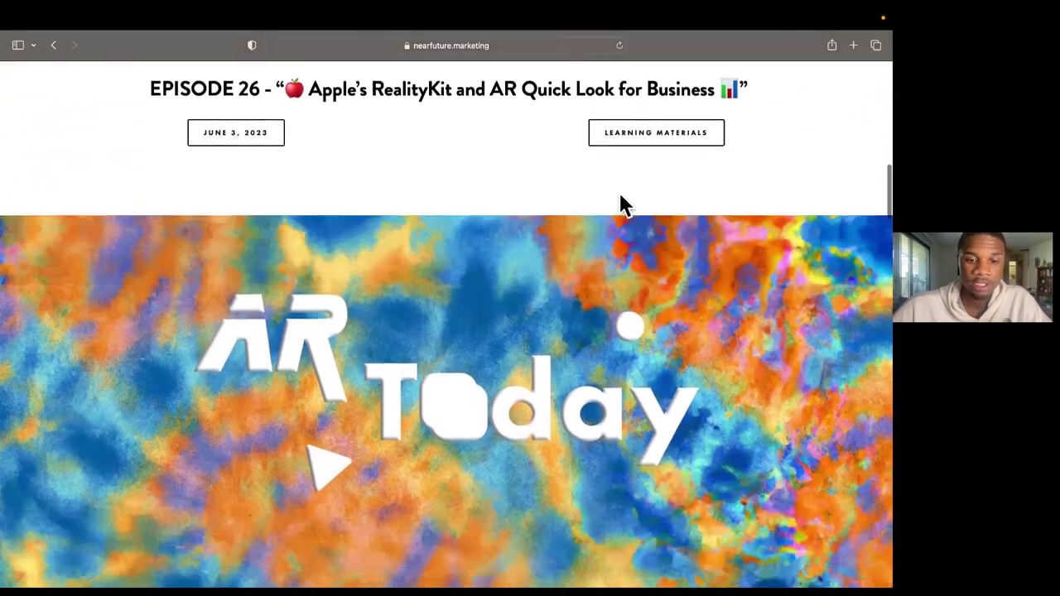
From the Episode 26 learning materials, open RealityKit and AR Quick Look for Business.pdf in the Apple's RealityKit and AR Quick Look for Business folder.
{"action": "scroll", "coordinate": [621, 204], "scroll_direction": "up", "scroll_amount": 3}
{"action": "scroll", "coordinate": [620, 199], "scroll_direction": "up", "scroll_amount": 2}
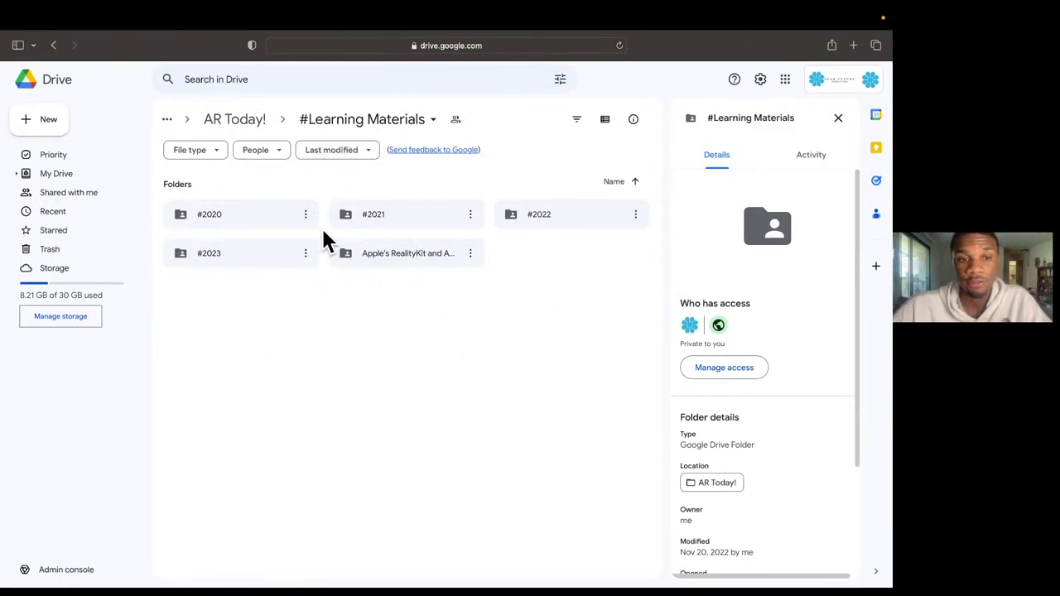
{"action": "double_click", "coordinate": [384, 256]}
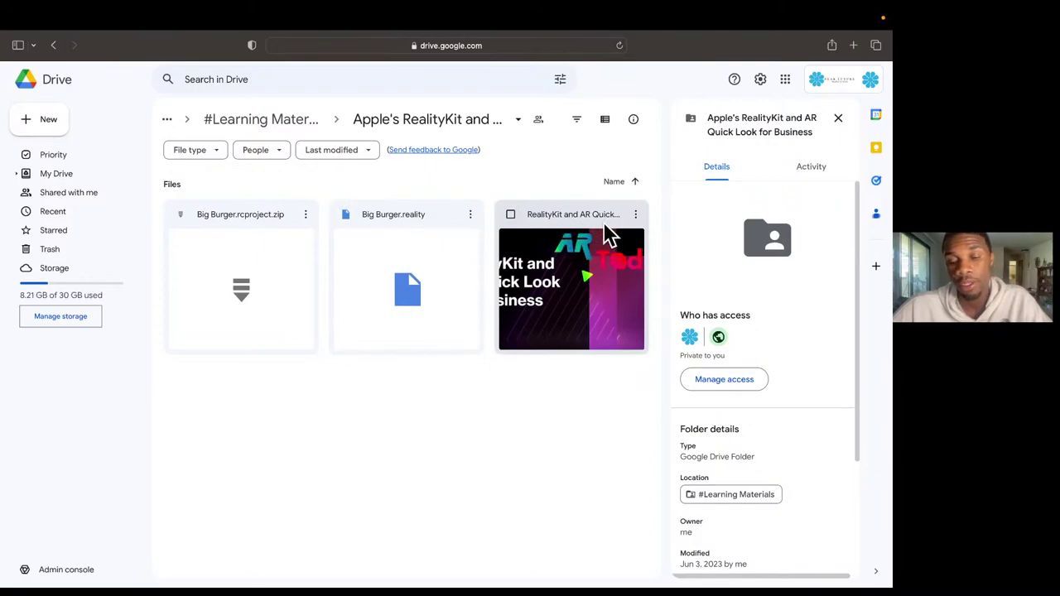
{"action": "double_click", "coordinate": [552, 223]}
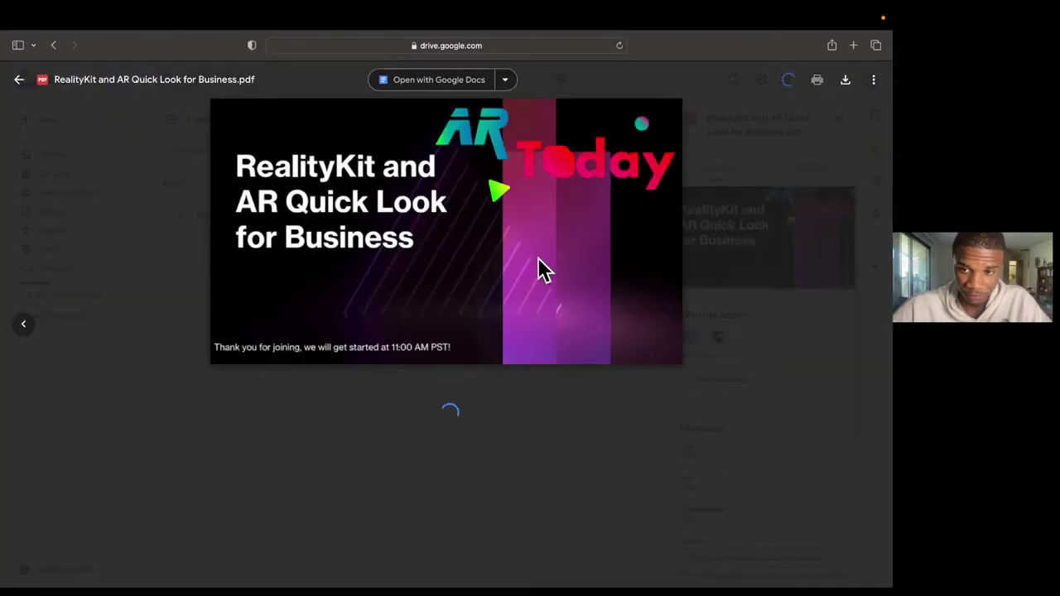
Go through the presentation PDF to the Helpful Links slide and open its Apple Events link.
{"action": "scroll", "coordinate": [508, 353], "scroll_direction": "down", "scroll_amount": 15}
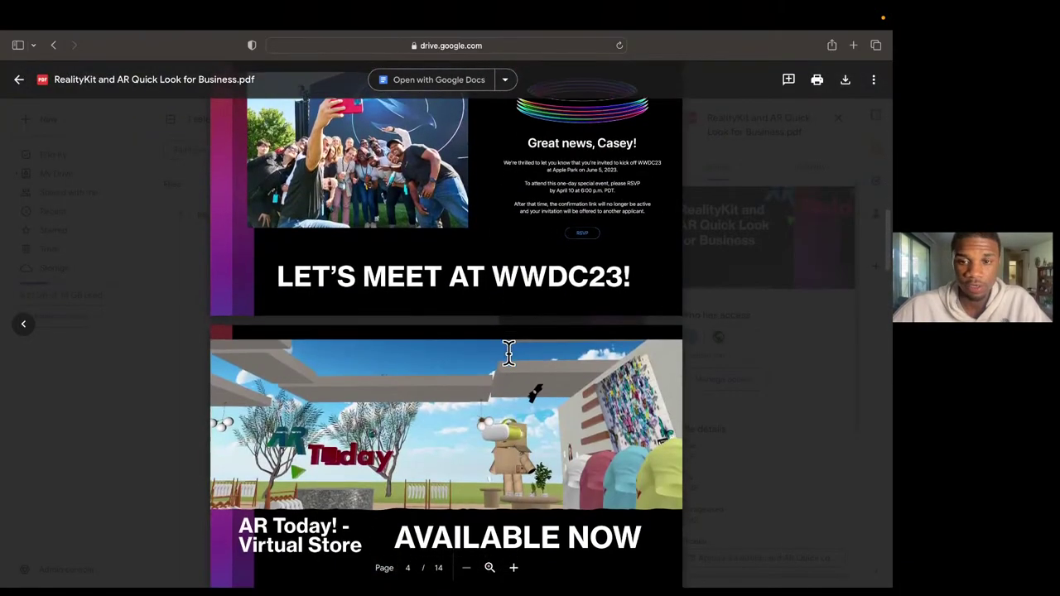
{"action": "scroll", "coordinate": [508, 353], "scroll_direction": "down", "scroll_amount": 15}
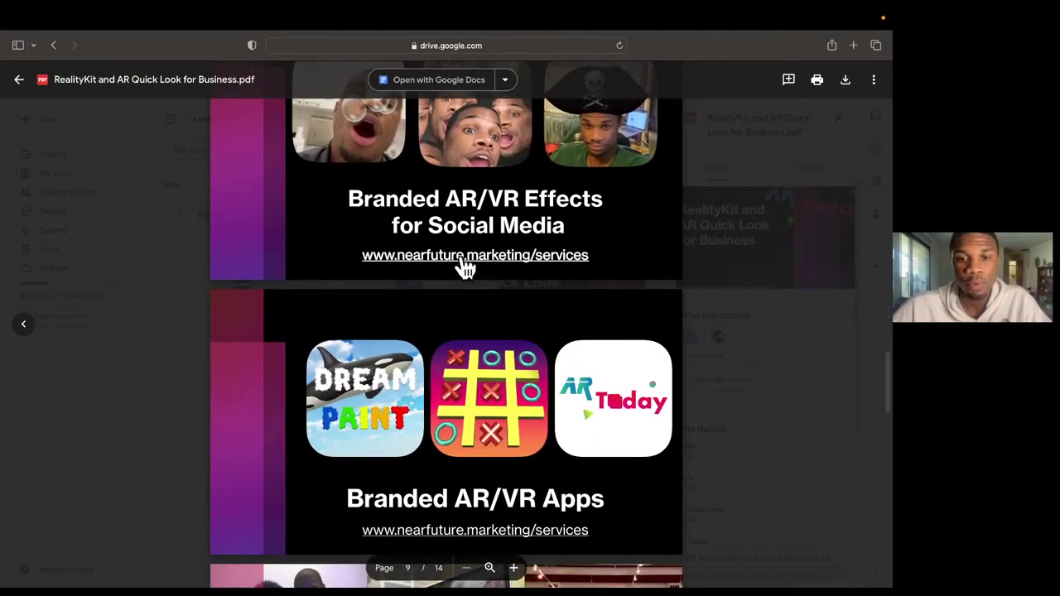
{"action": "scroll", "coordinate": [461, 268], "scroll_direction": "down", "scroll_amount": 3}
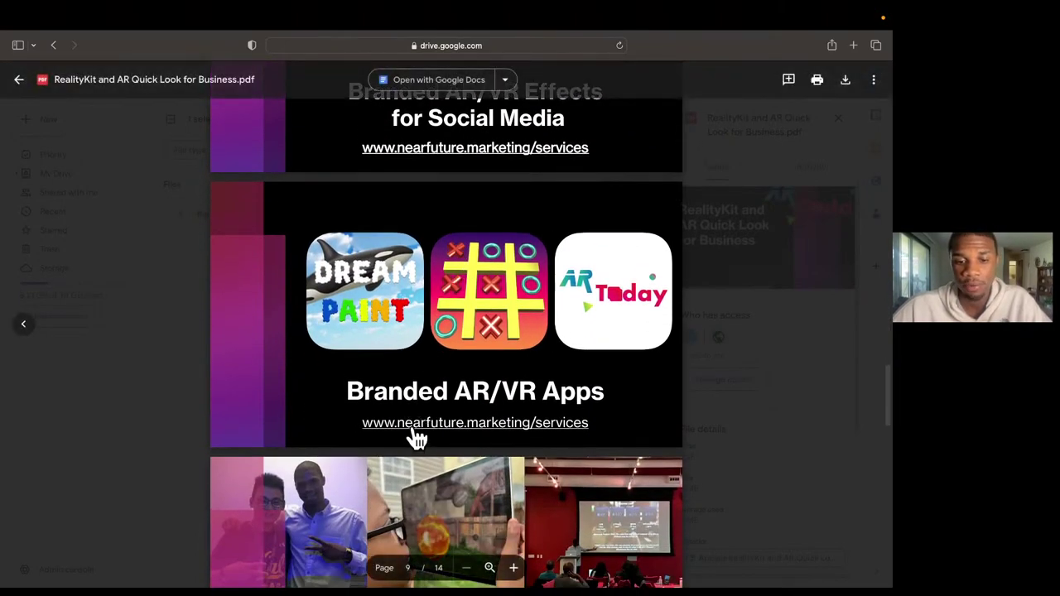
{"action": "scroll", "coordinate": [411, 434], "scroll_direction": "down", "scroll_amount": 15}
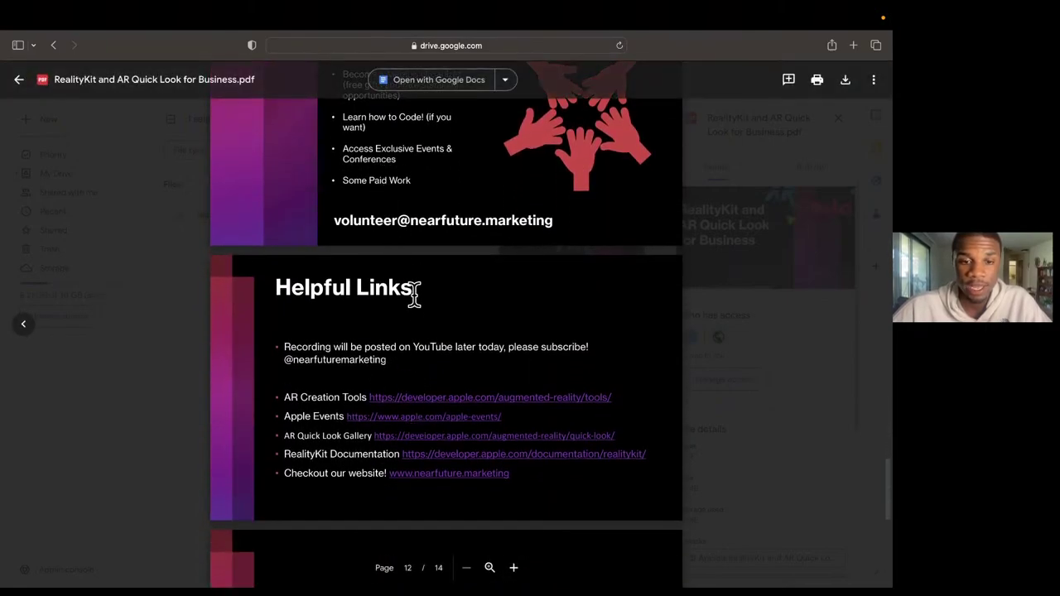
{"action": "scroll", "coordinate": [428, 406], "scroll_direction": "down", "scroll_amount": 3}
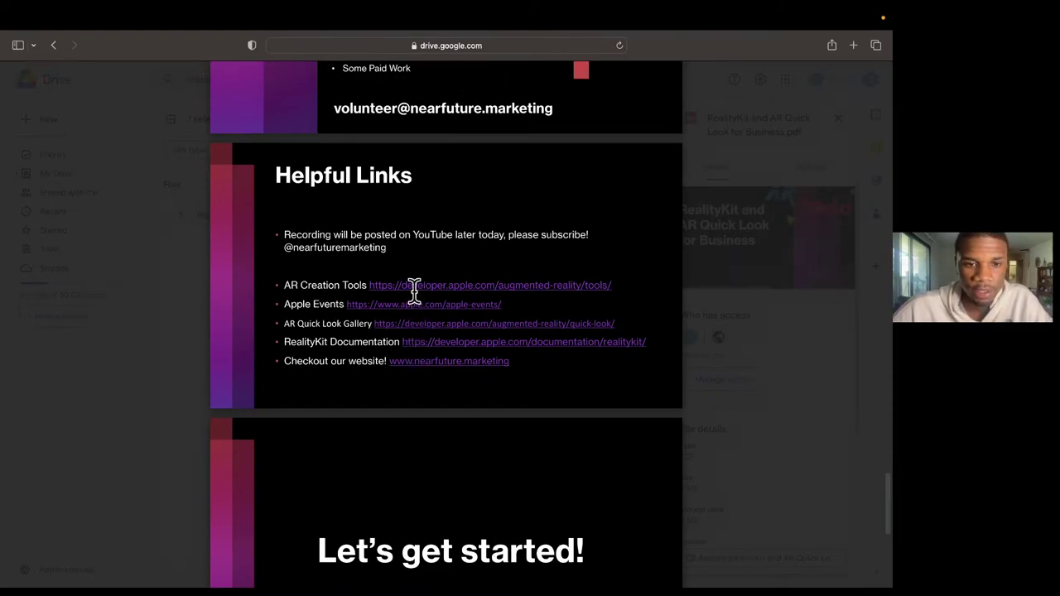
{"action": "double_click", "coordinate": [409, 310]}
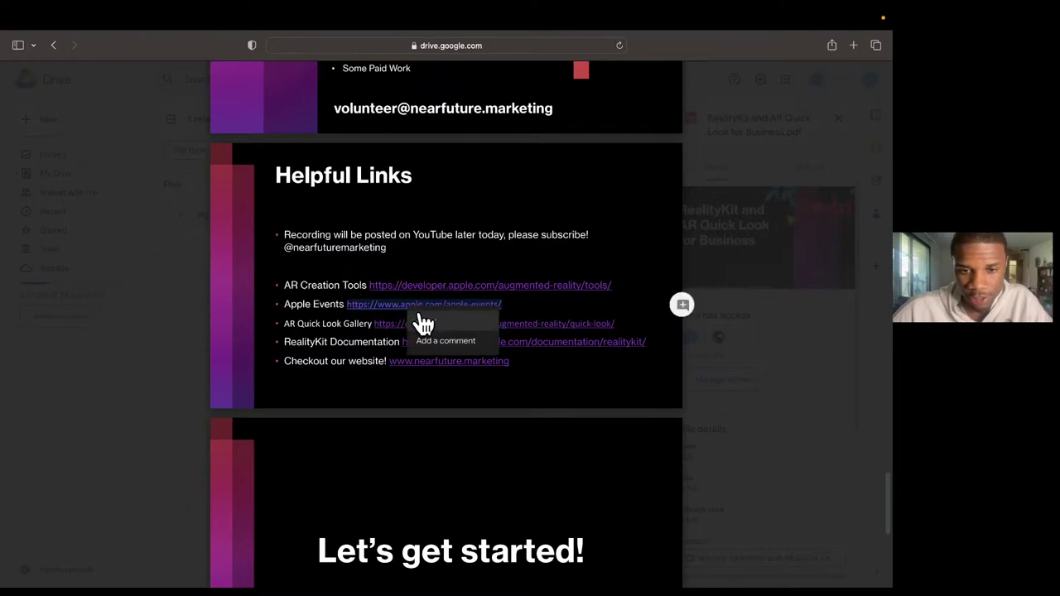
{"action": "left_click", "coordinate": [386, 305]}
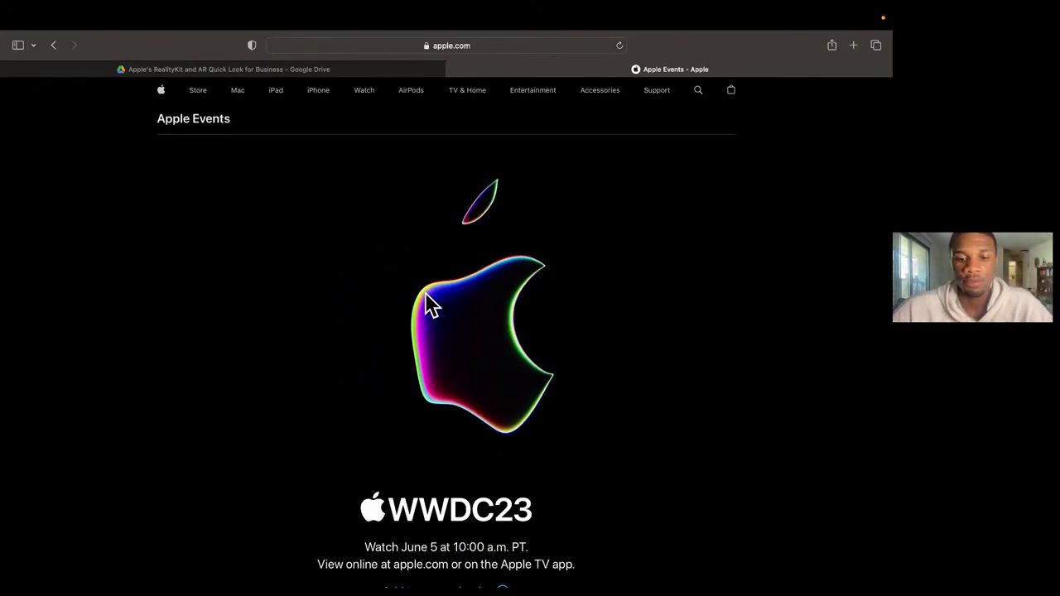
Look through the Apple Events page, covering its WWDC23 announcement, recent events and full web address.
{"action": "scroll", "coordinate": [424, 293], "scroll_direction": "down", "scroll_amount": 3}
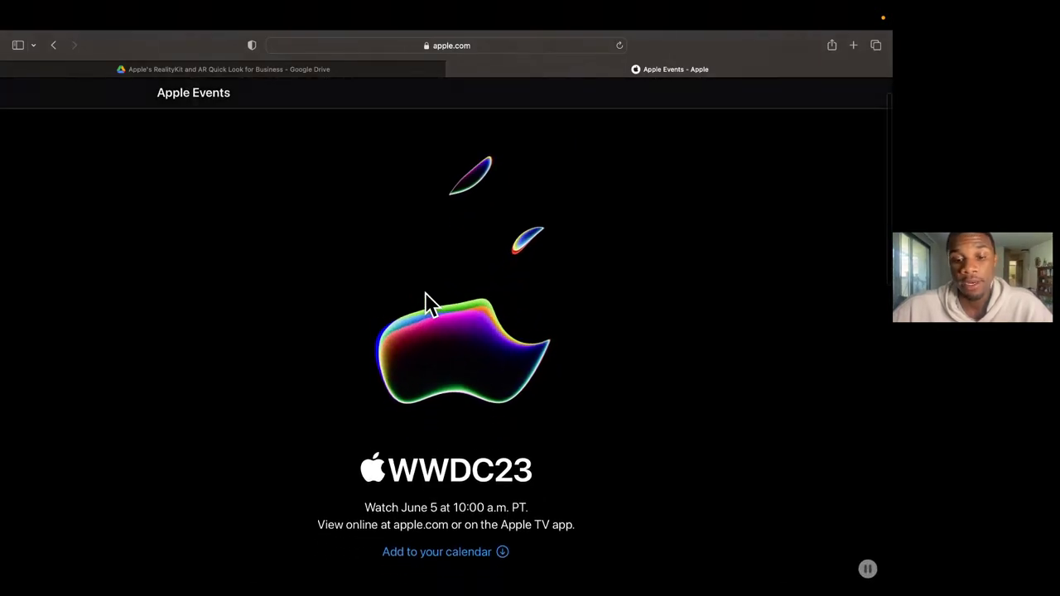
{"action": "scroll", "coordinate": [425, 292], "scroll_direction": "down", "scroll_amount": 8}
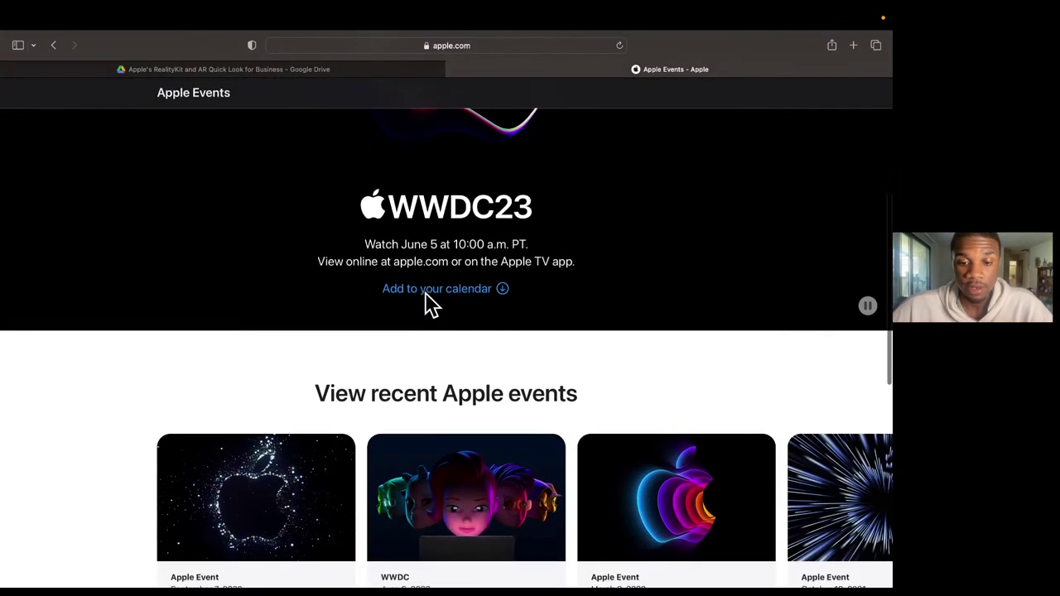
{"action": "scroll", "coordinate": [425, 296], "scroll_direction": "down", "scroll_amount": 5}
{"action": "scroll", "coordinate": [426, 296], "scroll_direction": "up", "scroll_amount": 12}
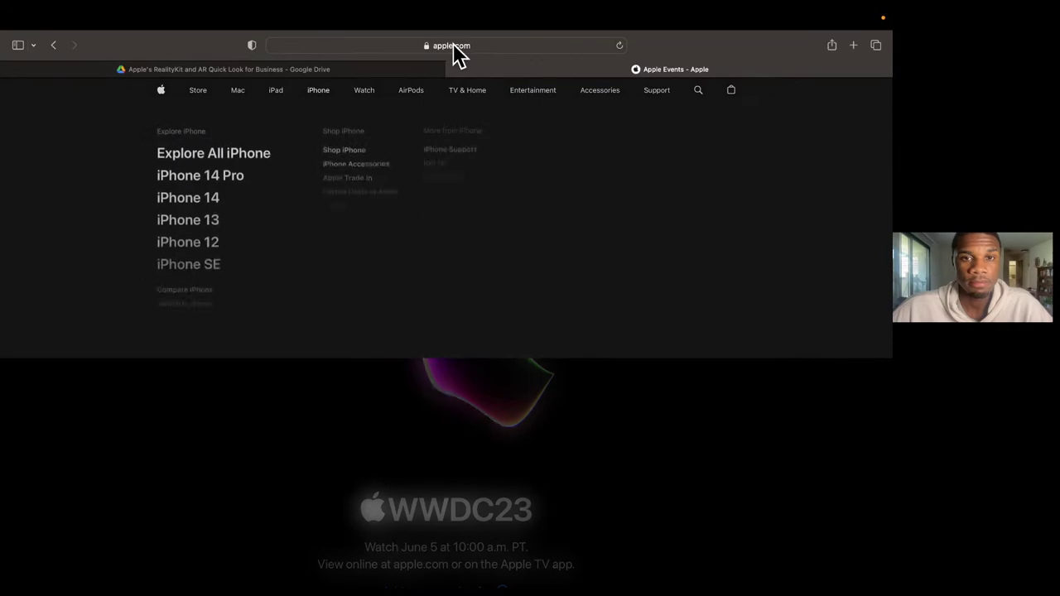
{"action": "left_click", "coordinate": [457, 47]}
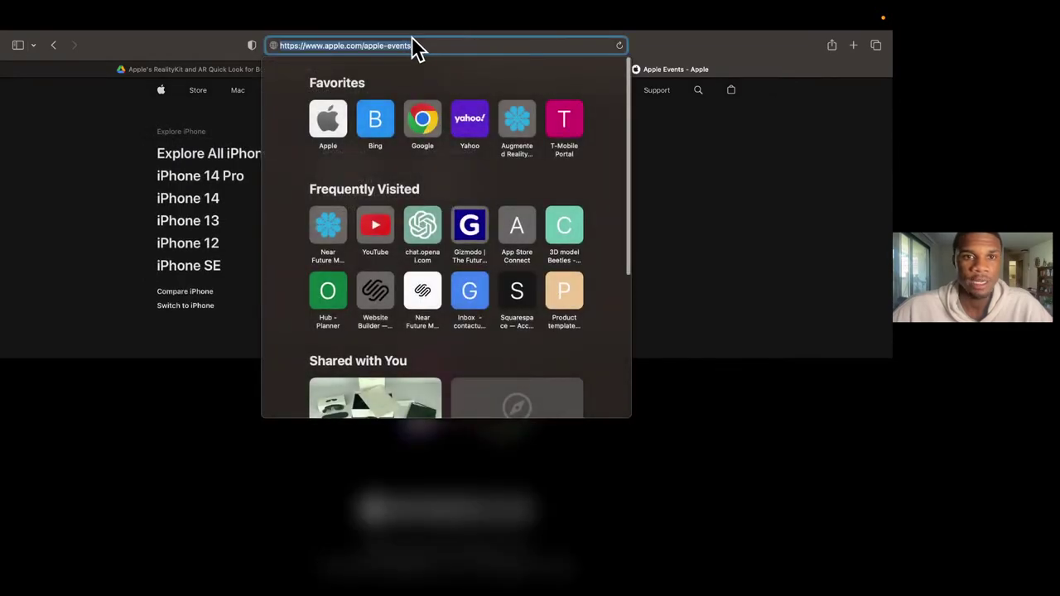
{"action": "left_click", "coordinate": [49, 376]}
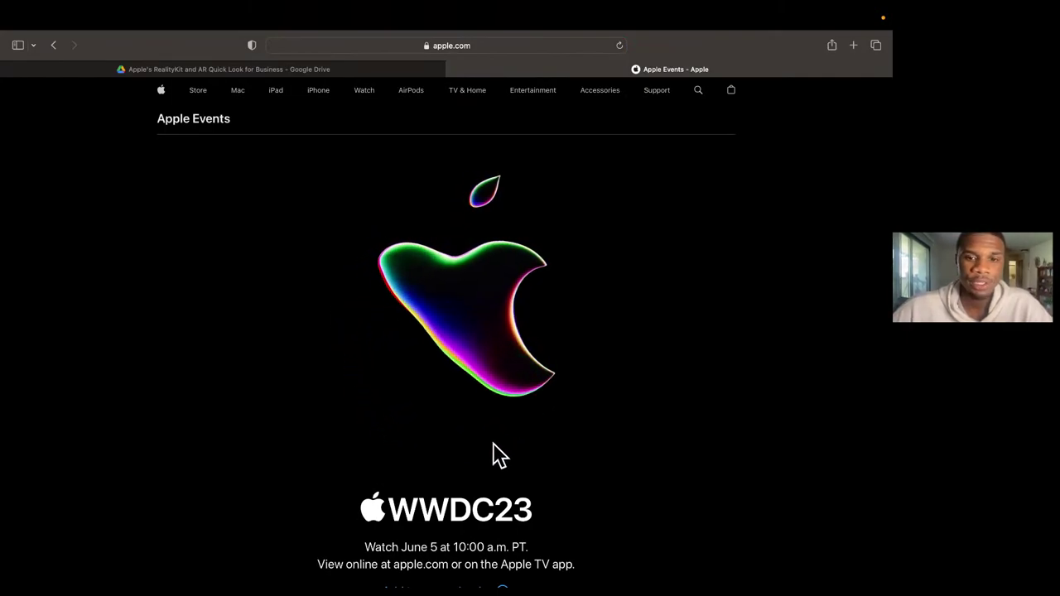
{"action": "scroll", "coordinate": [497, 456], "scroll_direction": "down", "scroll_amount": 3}
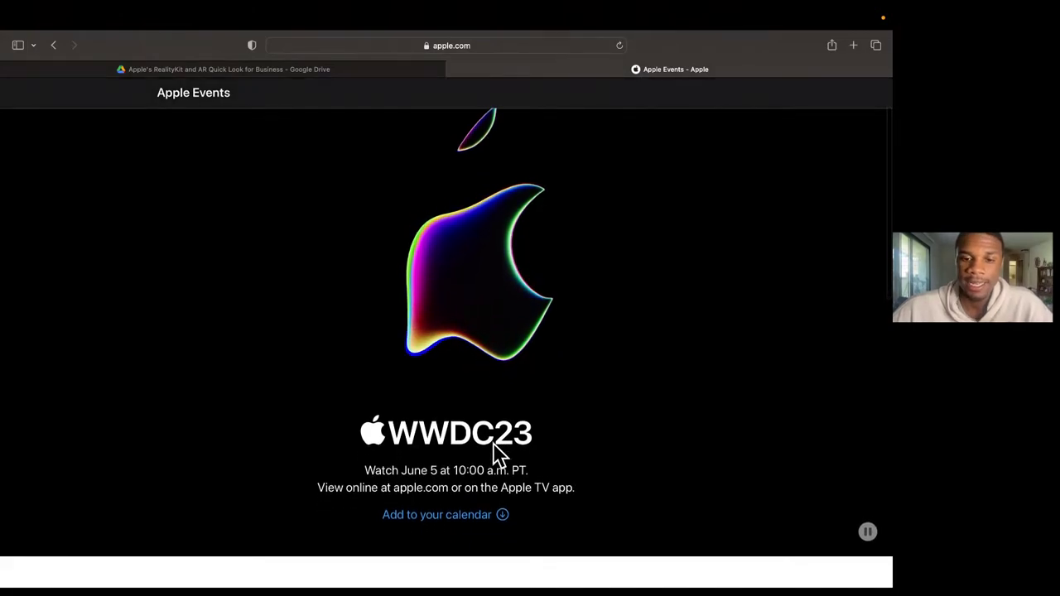
{"action": "scroll", "coordinate": [494, 445], "scroll_direction": "down", "scroll_amount": 2}
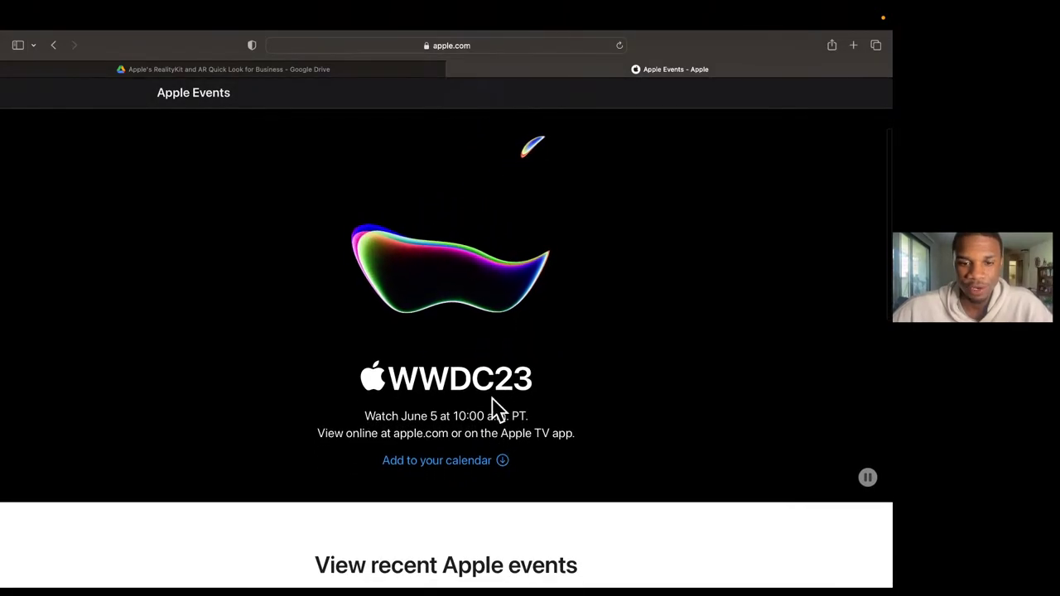
{"action": "scroll", "coordinate": [493, 394], "scroll_direction": "up", "scroll_amount": 2}
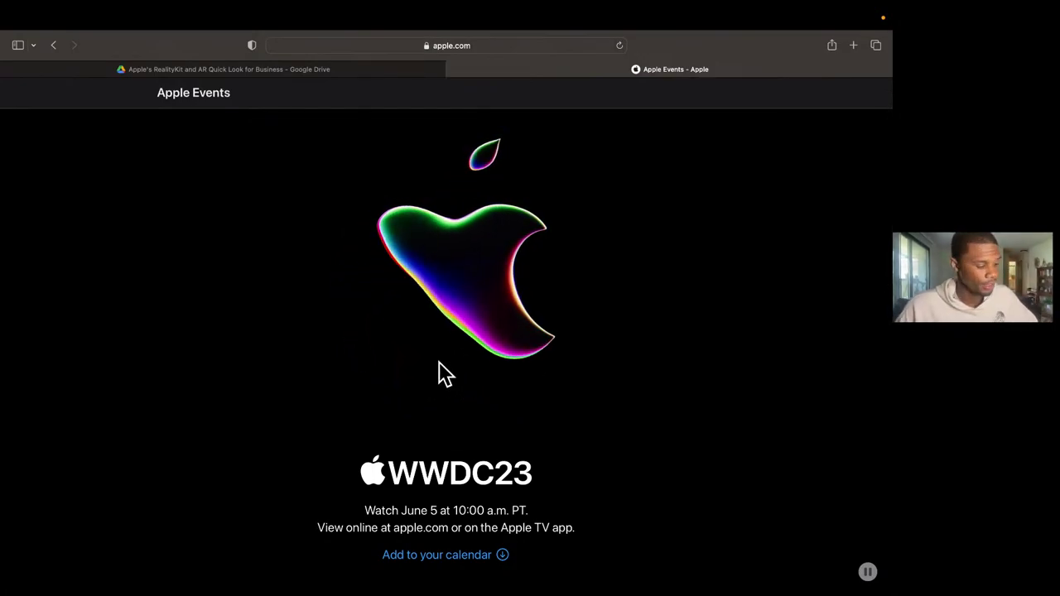
Find and launch QuickTime Player.
{"action": "key", "text": "super+space"}
{"action": "type", "text": "quick"}
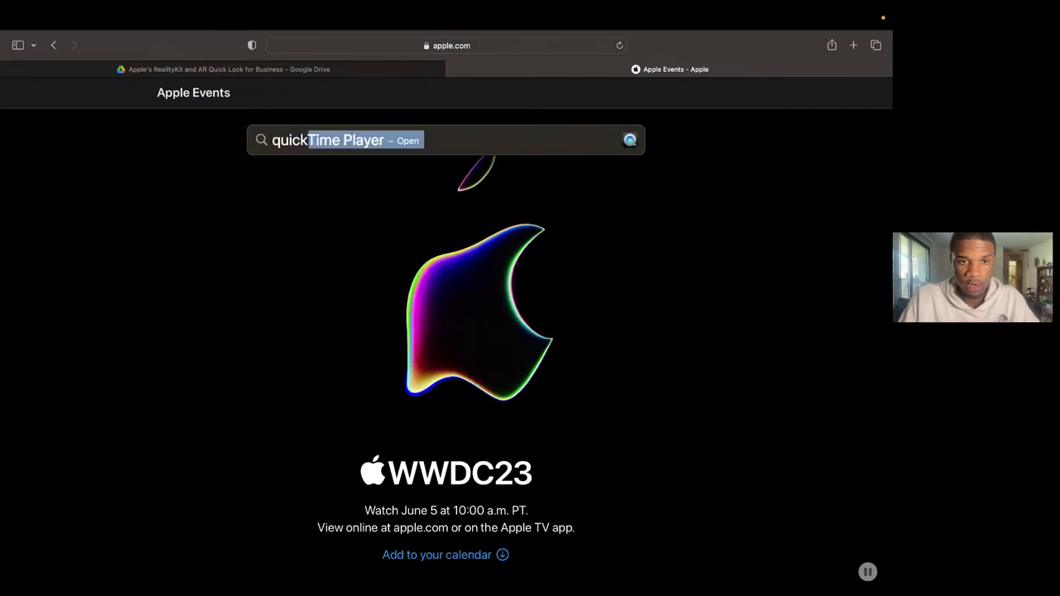
{"action": "key", "text": "Return"}
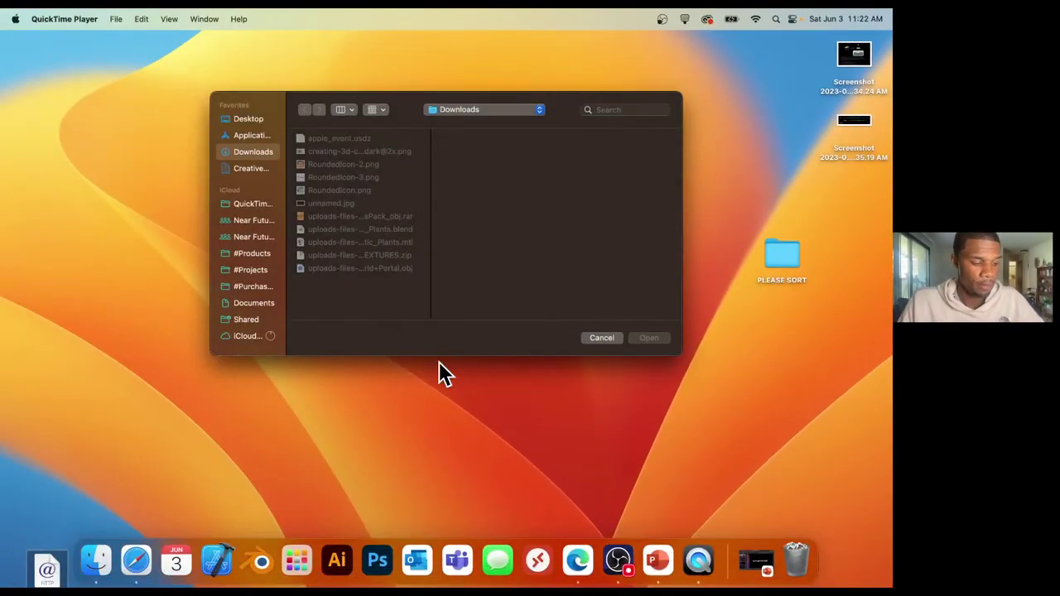
{"action": "left_click", "coordinate": [173, 19]}
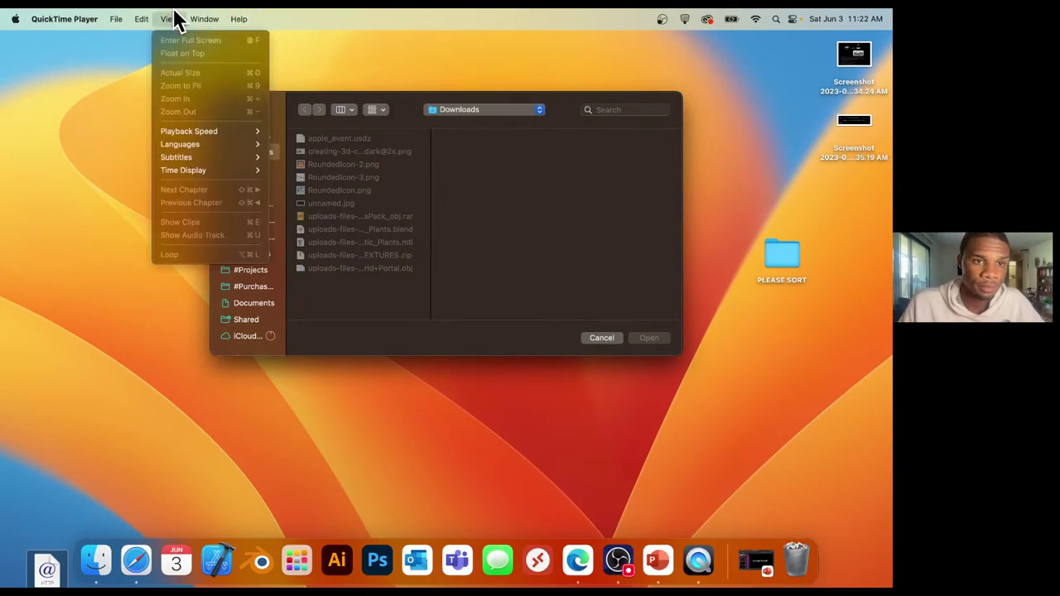
{"action": "mouse_move", "coordinate": [196, 21]}
{"action": "mouse_move", "coordinate": [121, 18]}
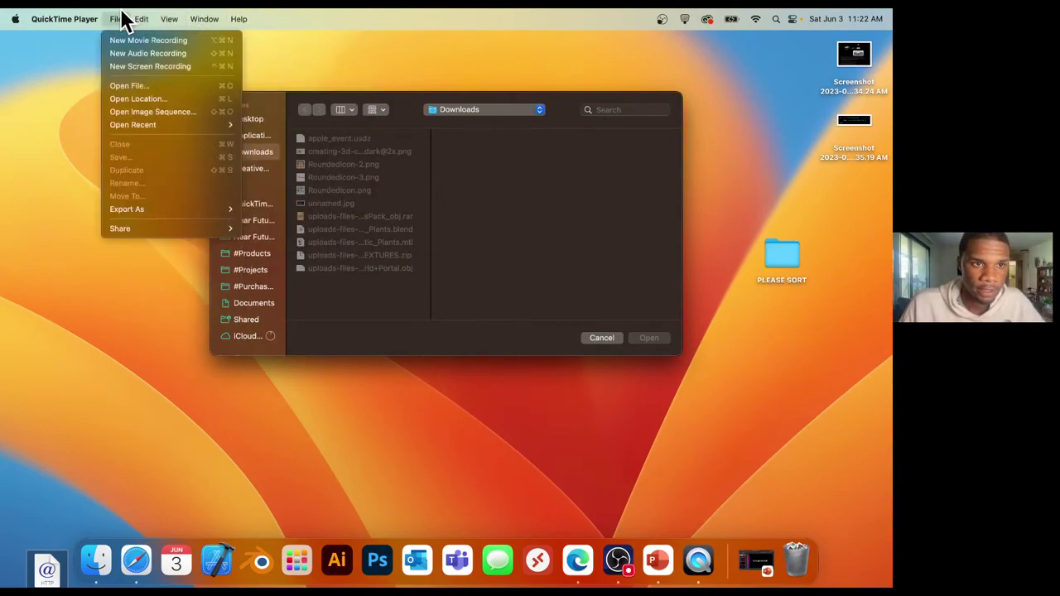
{"action": "left_click", "coordinate": [141, 66]}
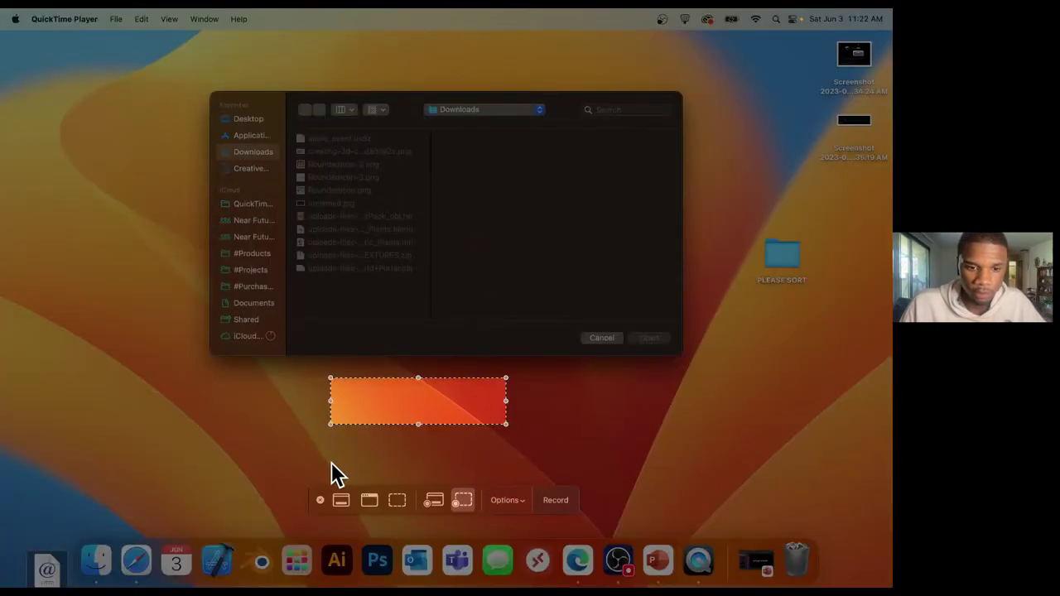
{"action": "left_click", "coordinate": [320, 500]}
Start a new movie recording with the Near Future Marketing Inc. iPhone screen as its source and allow the iPhone to connect.
{"action": "left_click", "coordinate": [82, 19]}
{"action": "mouse_move", "coordinate": [116, 20]}
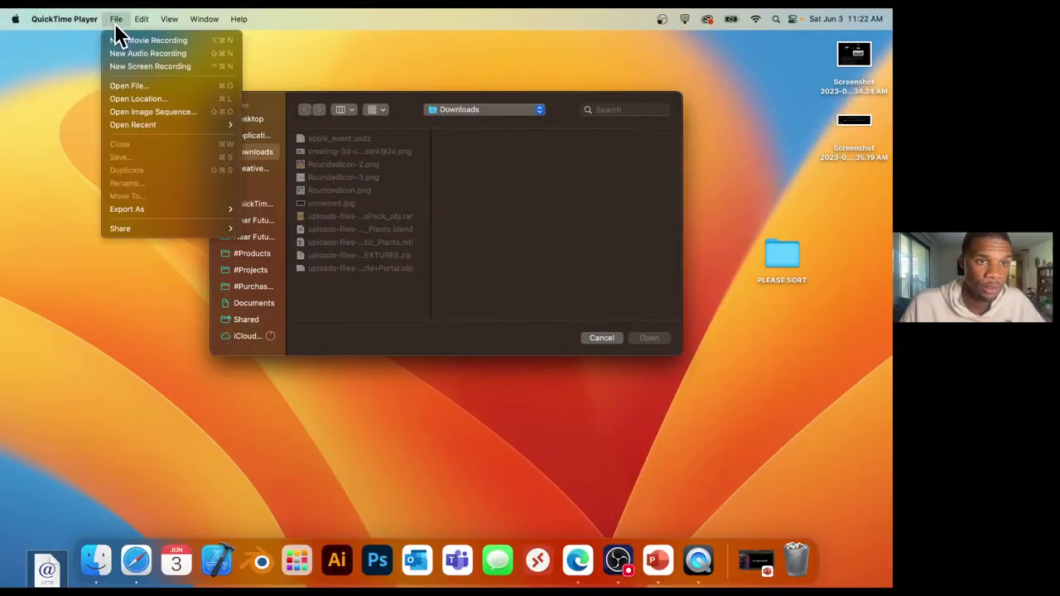
{"action": "left_click", "coordinate": [126, 40]}
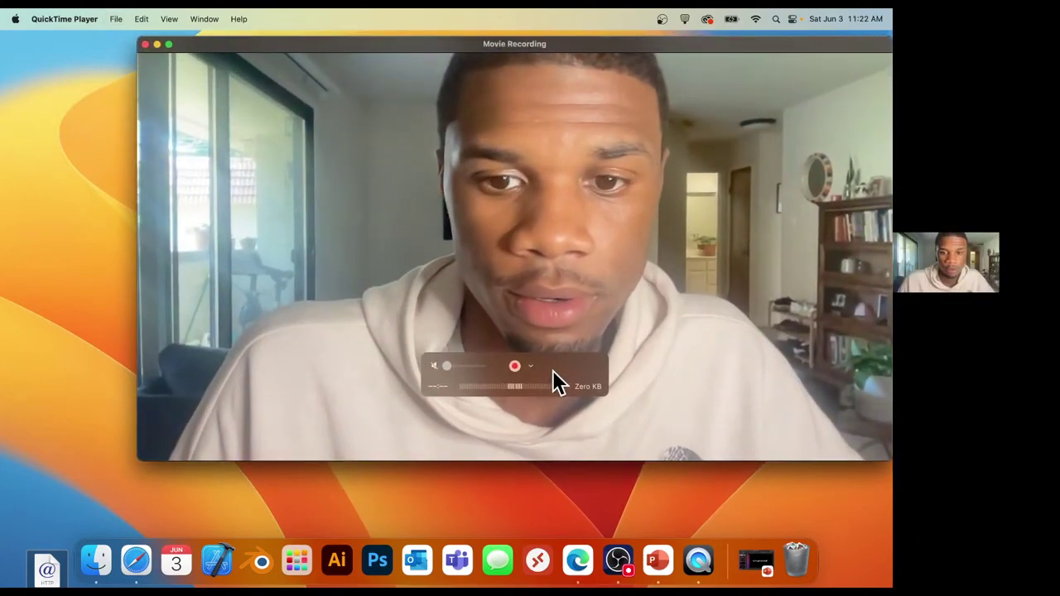
{"action": "left_click", "coordinate": [530, 366]}
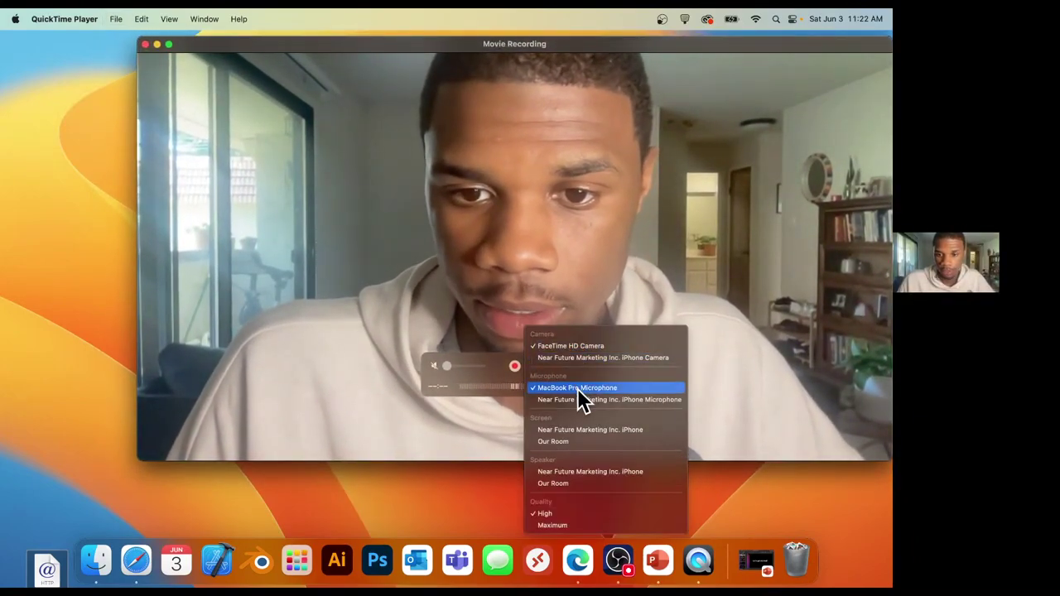
{"action": "left_click", "coordinate": [591, 430]}
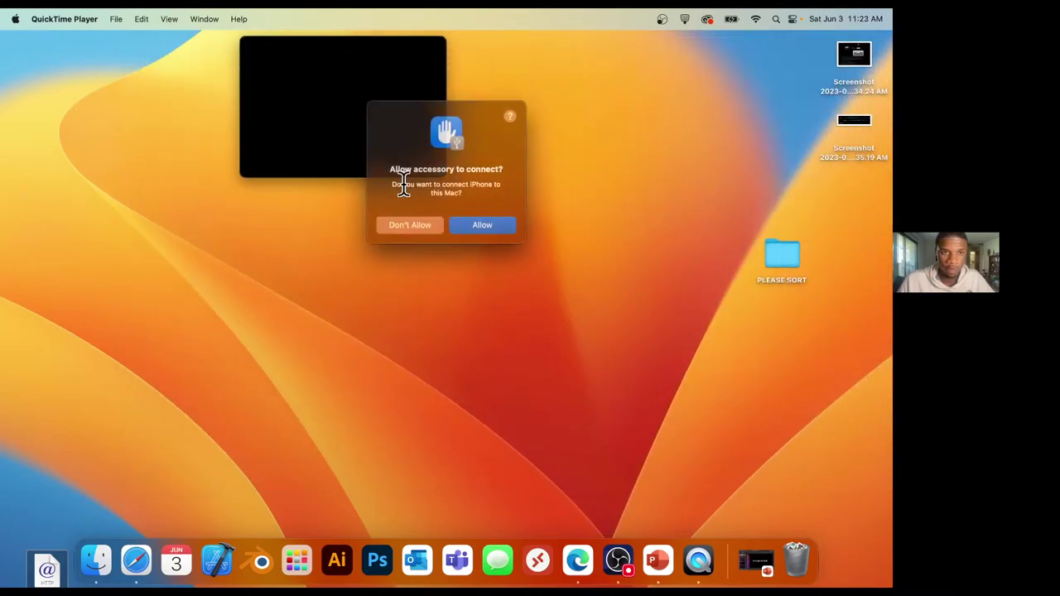
{"action": "left_click", "coordinate": [502, 225]}
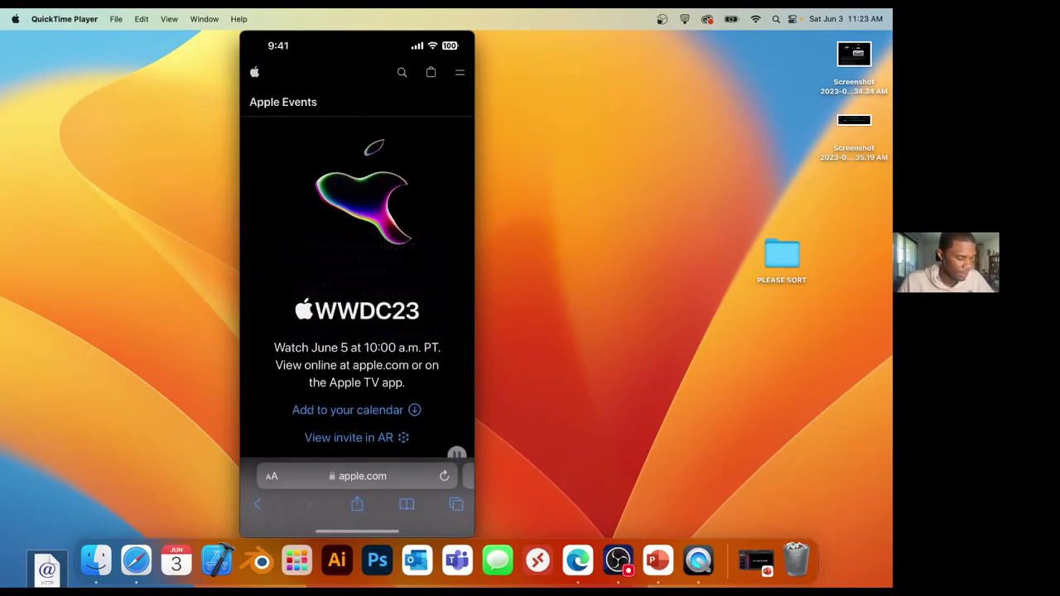
Show the mirrored iPhone's Movie Recording window in full screen.
{"action": "mouse_move", "coordinate": [296, 58]}
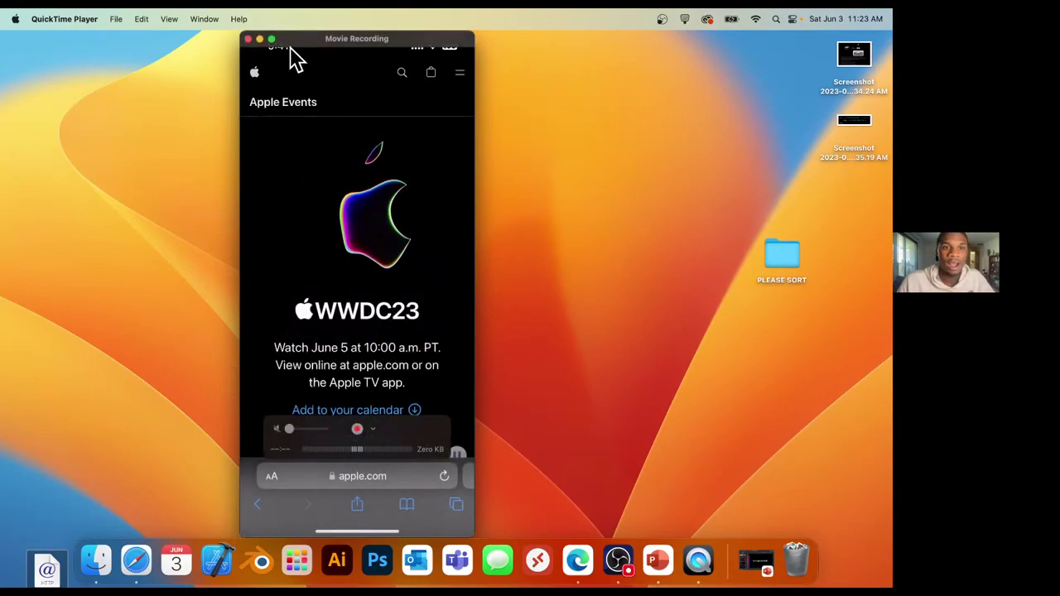
{"action": "left_click", "coordinate": [272, 39]}
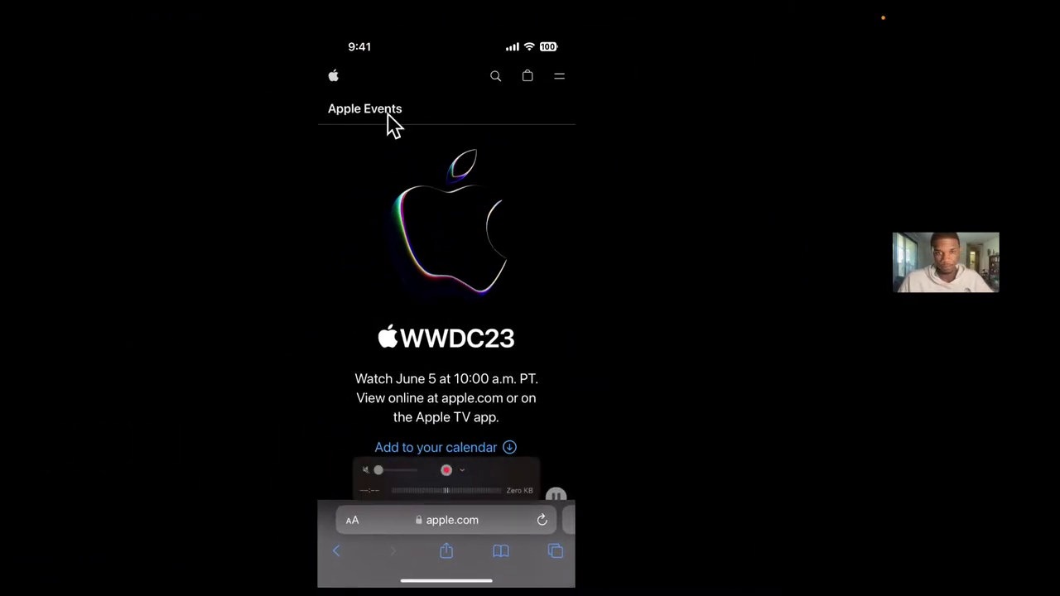
{"action": "left_click", "coordinate": [36, 38]}
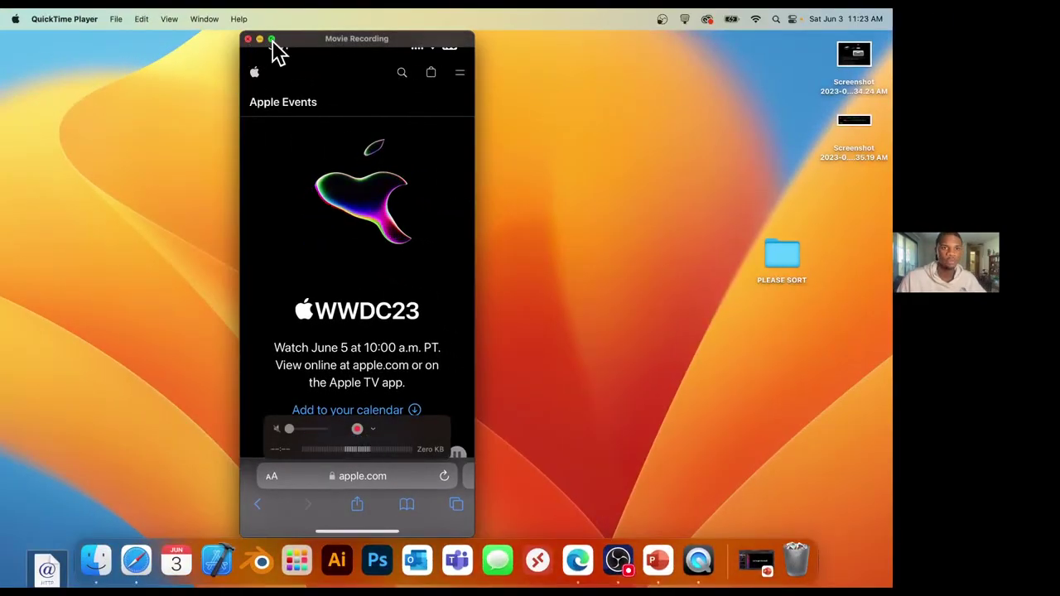
{"action": "left_click", "coordinate": [272, 40]}
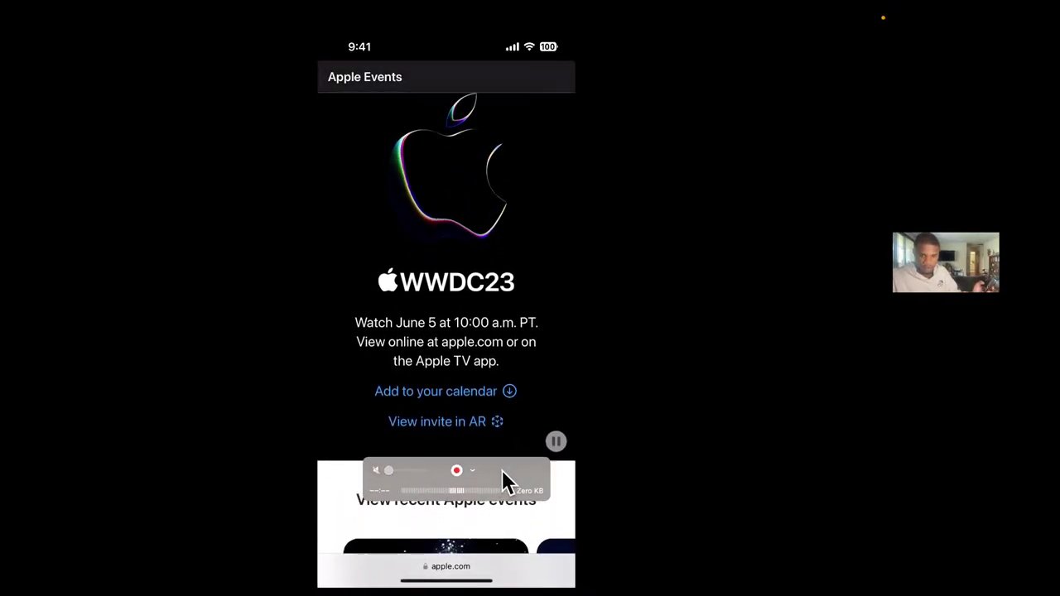
Move the recording controls clear of the phone image, raise the playback volume and mute it again.
{"action": "left_click_drag", "start_coordinate": [501, 470], "coordinate": [760, 540]}
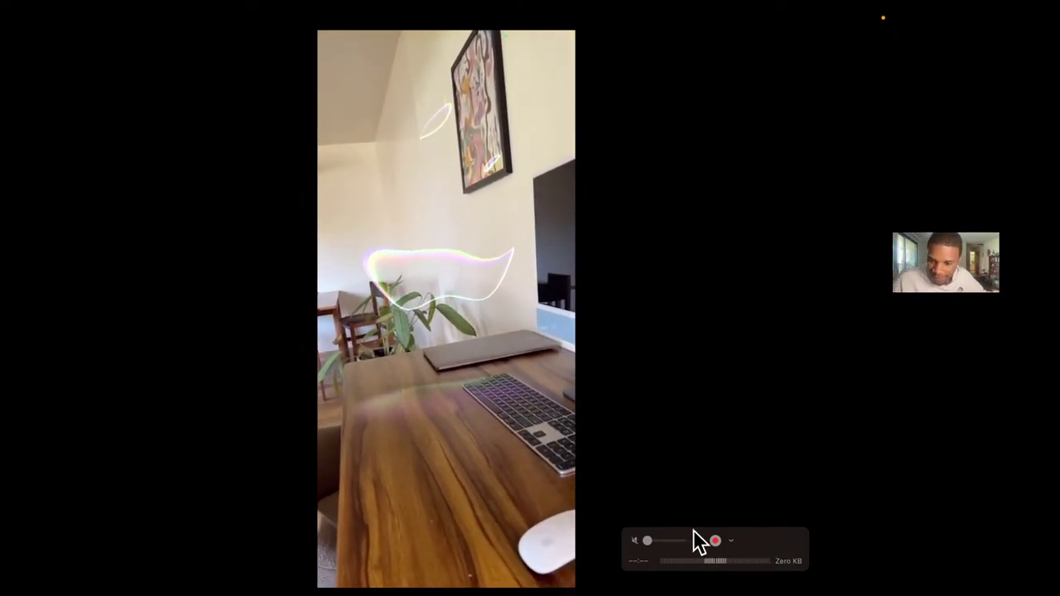
{"action": "left_click_drag", "start_coordinate": [648, 540], "coordinate": [682, 540]}
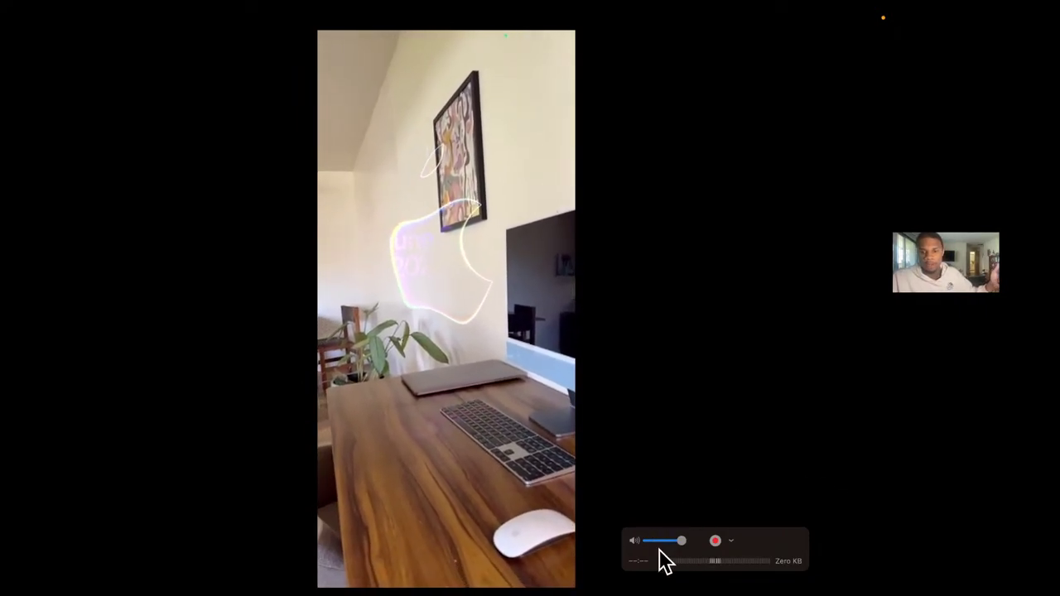
{"action": "left_click_drag", "start_coordinate": [679, 542], "coordinate": [581, 551]}
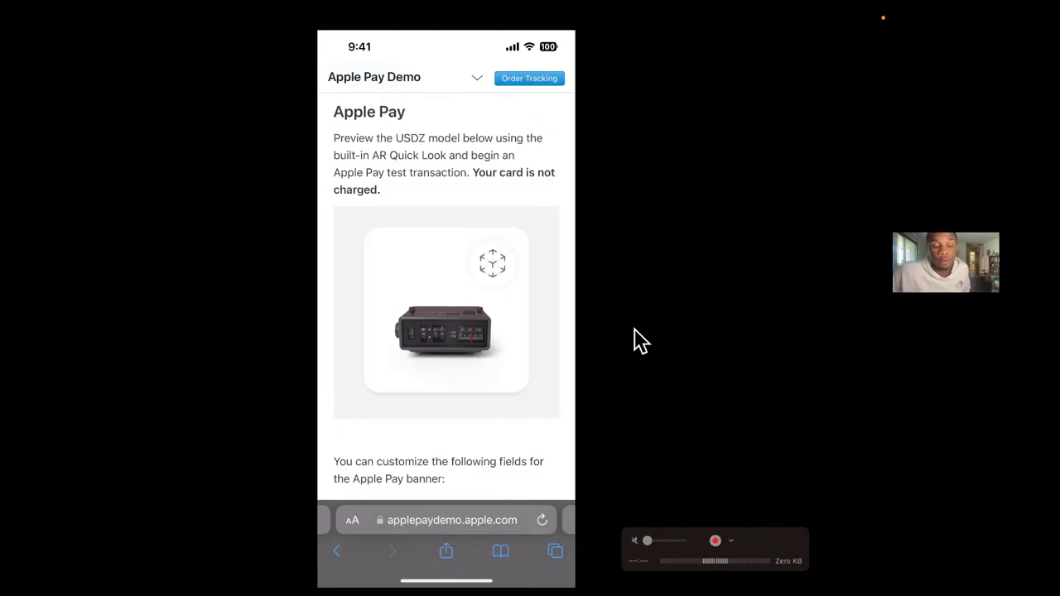
Close the mirrored iPhone's Movie Recording window, find and launch the App Store, and show it in full screen.
{"action": "mouse_move", "coordinate": [542, 11]}
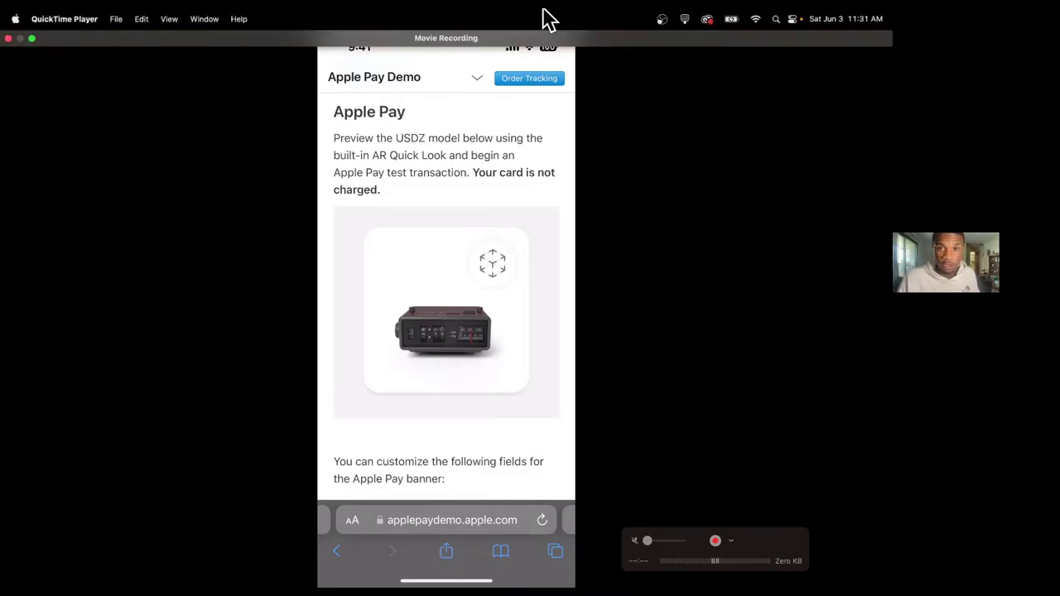
{"action": "left_click", "coordinate": [8, 38]}
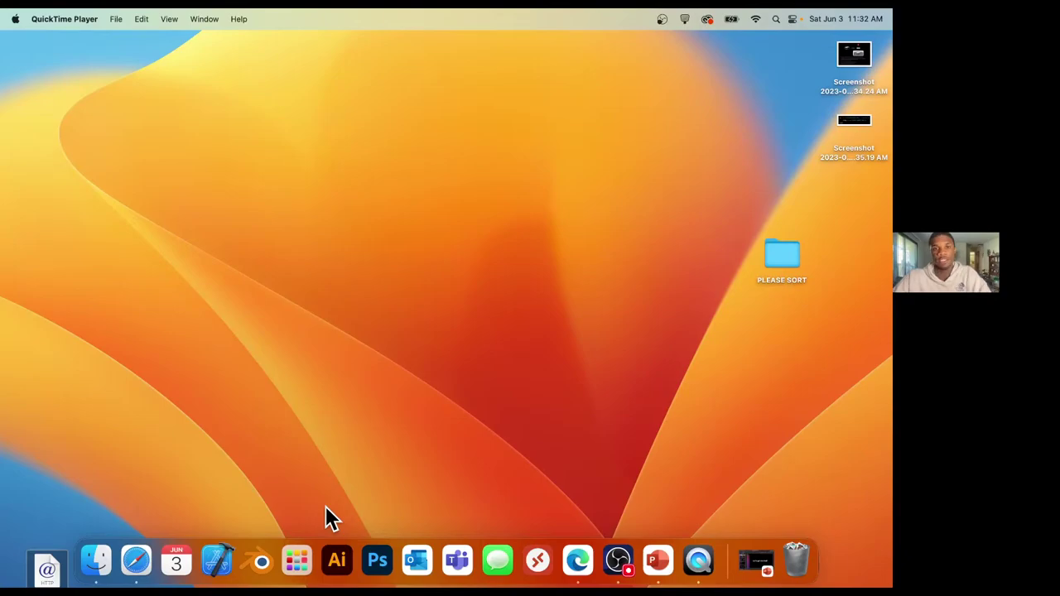
{"action": "left_click", "coordinate": [294, 564]}
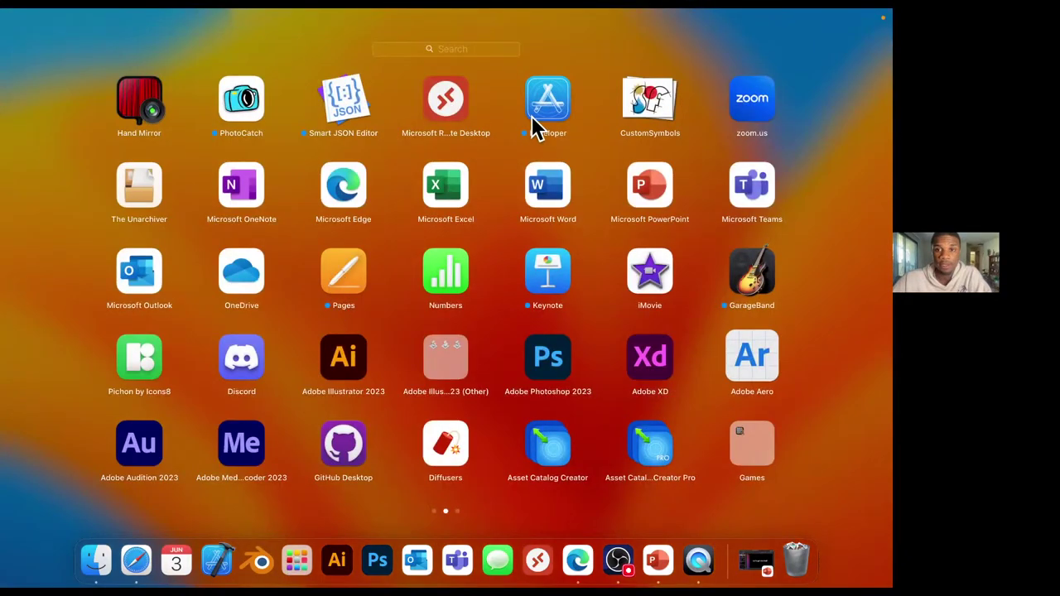
{"action": "scroll", "coordinate": [442, 298], "scroll_direction": "right", "scroll_amount": 3}
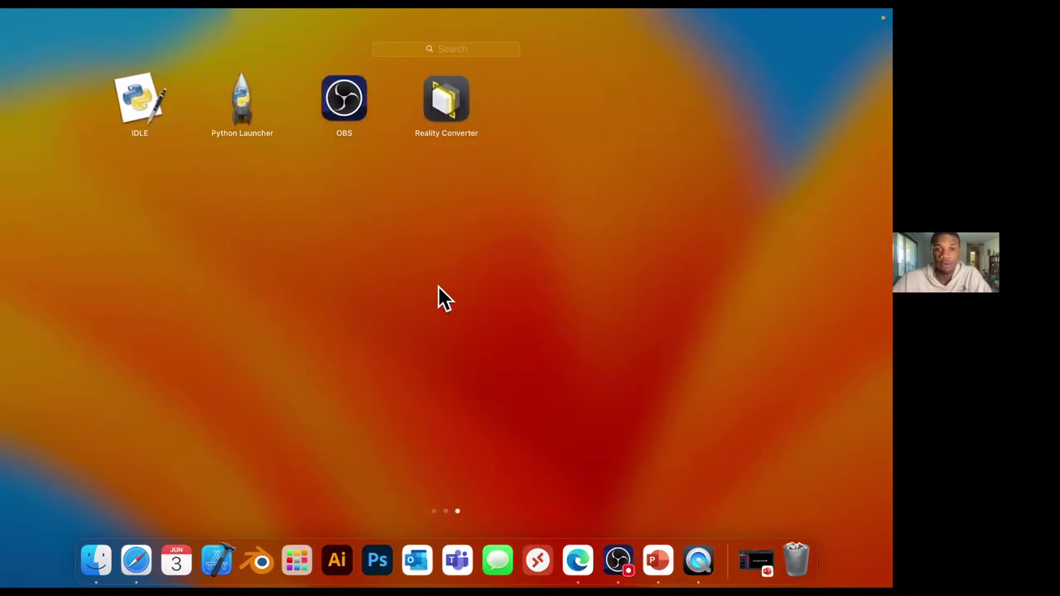
{"action": "scroll", "coordinate": [438, 288], "scroll_direction": "left", "scroll_amount": 6}
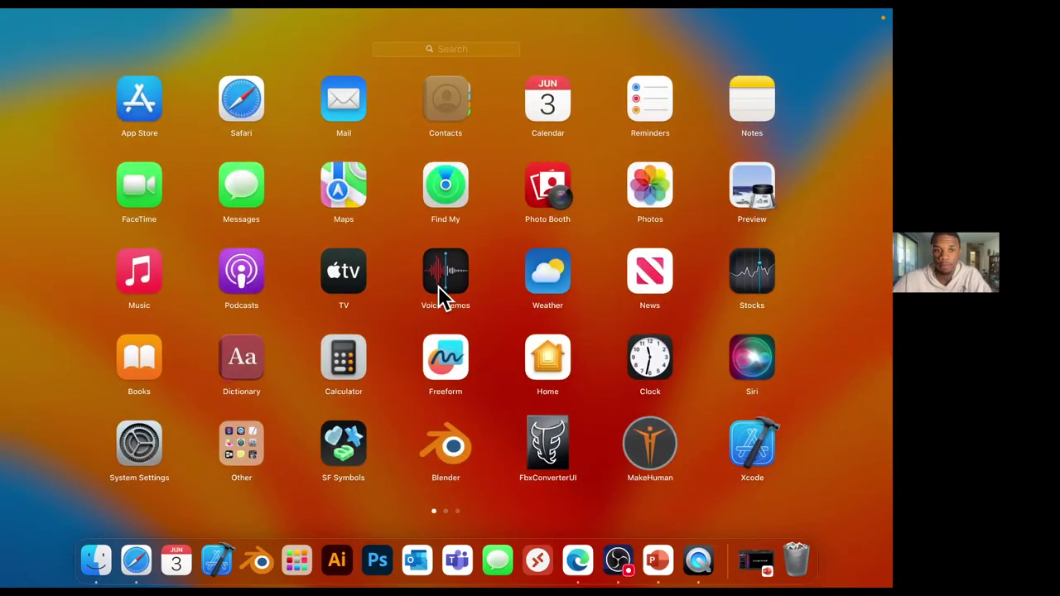
{"action": "left_click", "coordinate": [137, 97]}
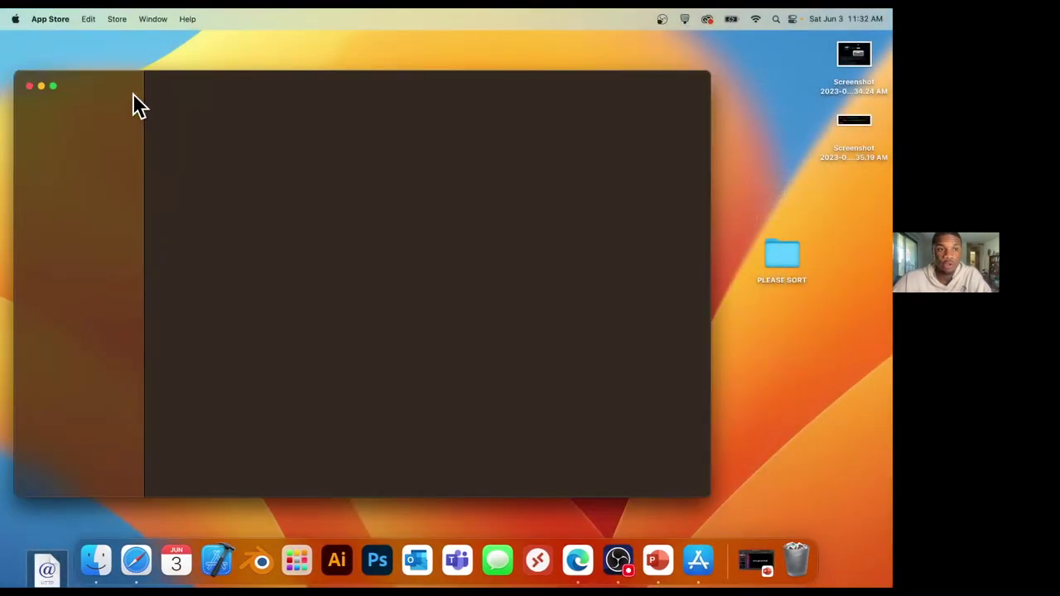
{"action": "left_click", "coordinate": [52, 84]}
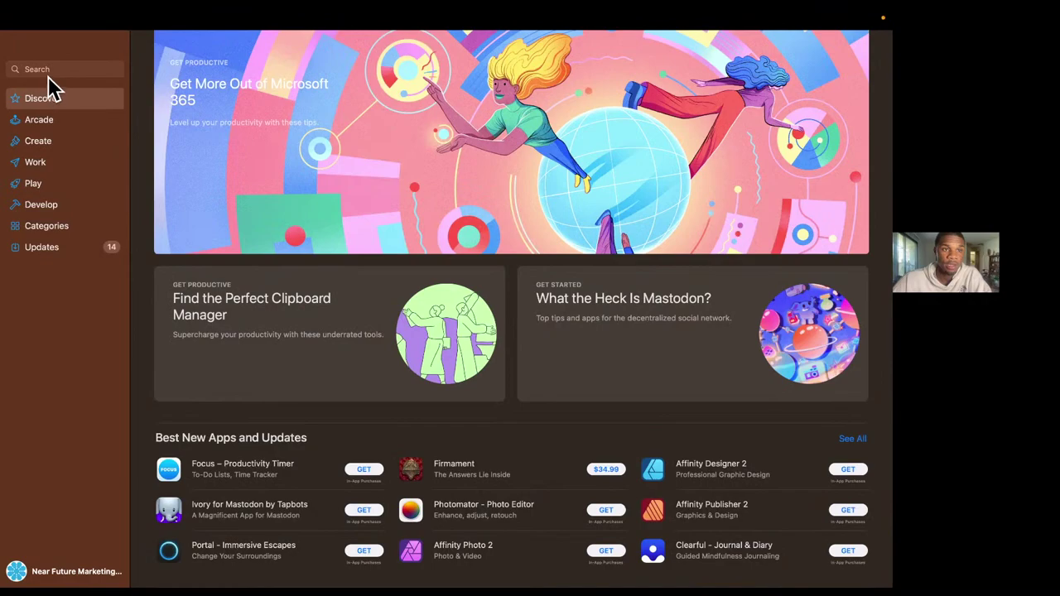
Search the App Store for xcode, view Xcode's product page and close the store.
{"action": "left_click", "coordinate": [52, 69]}
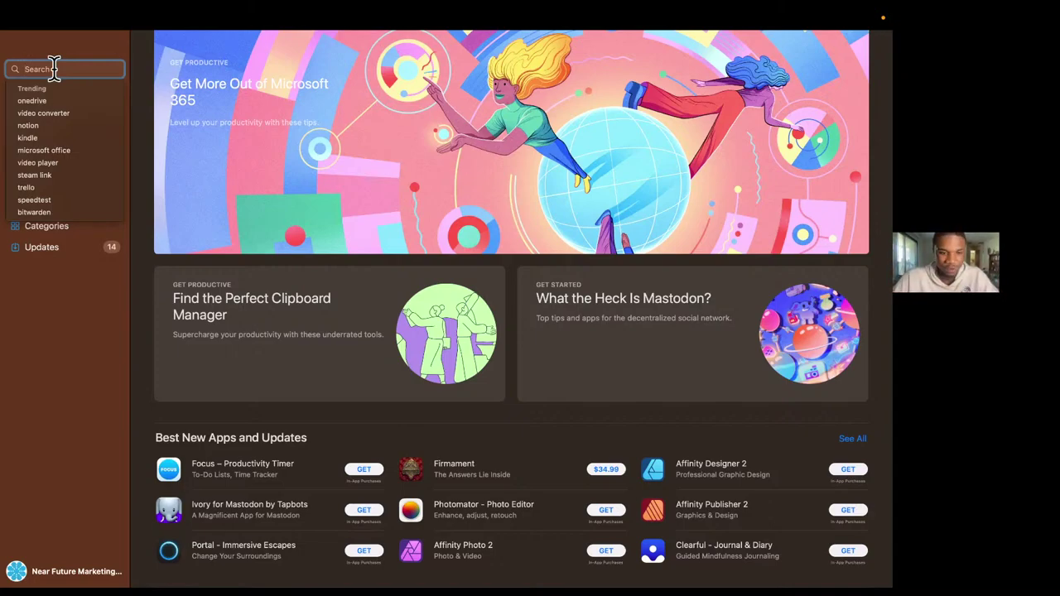
{"action": "type", "text": "xcode"}
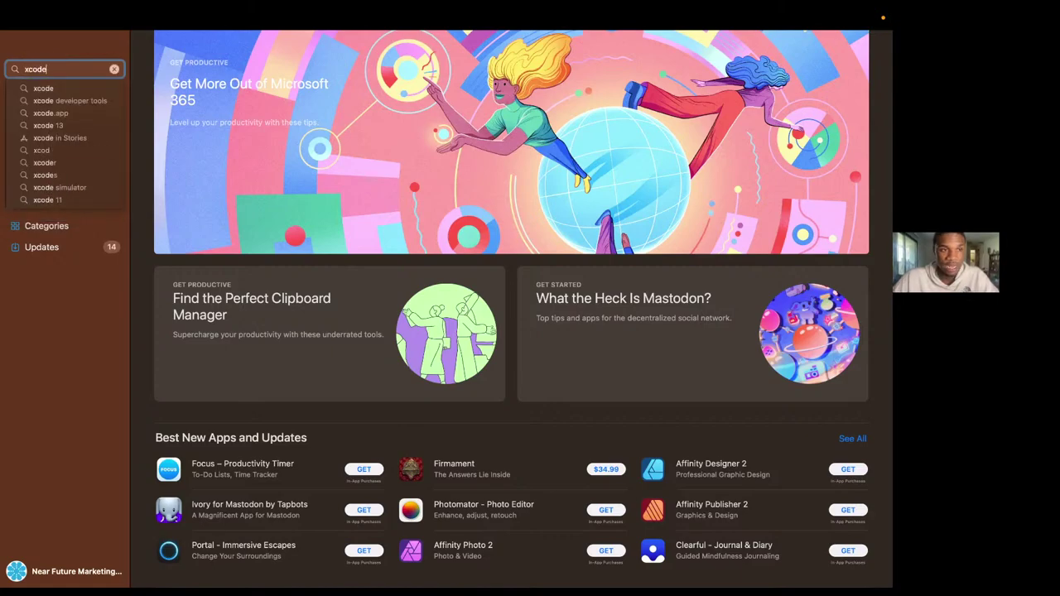
{"action": "key", "text": "Return"}
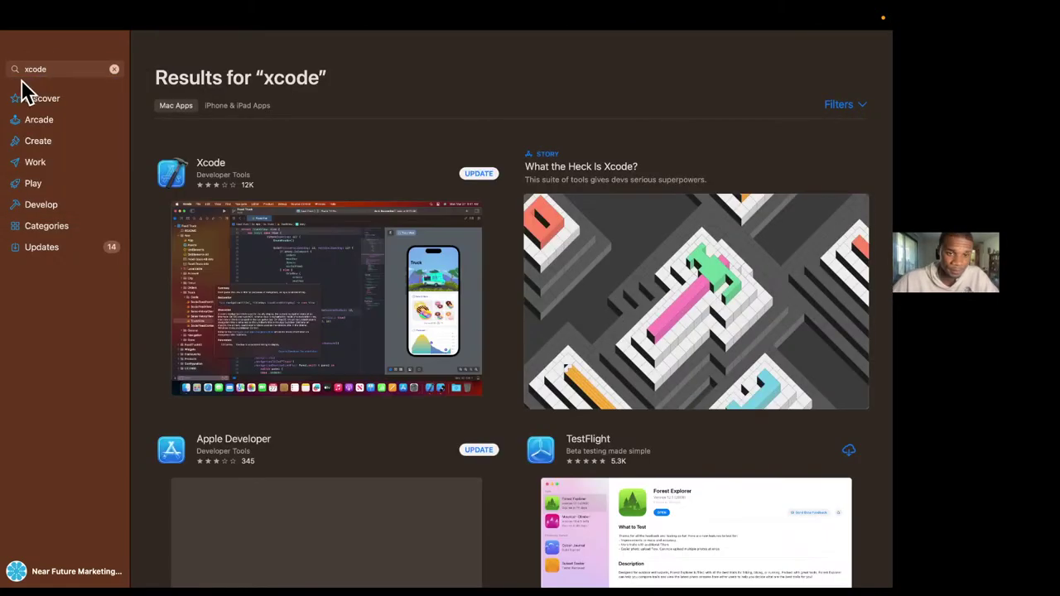
{"action": "left_click", "coordinate": [203, 173]}
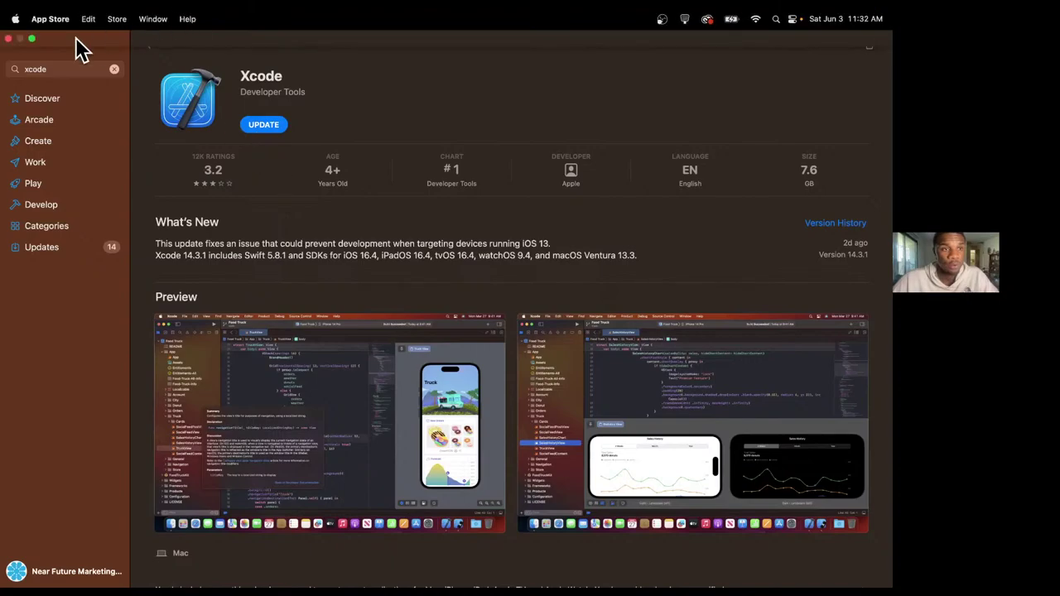
{"action": "left_click", "coordinate": [15, 41]}
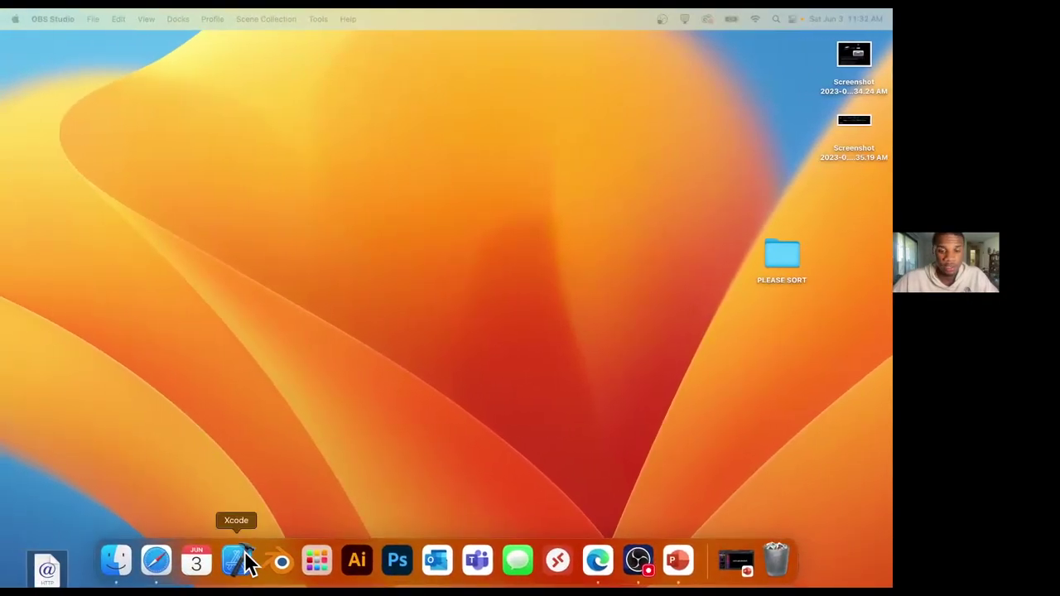
Launch Xcode and open Reality Composer from its developer tools.
{"action": "left_click", "coordinate": [240, 562]}
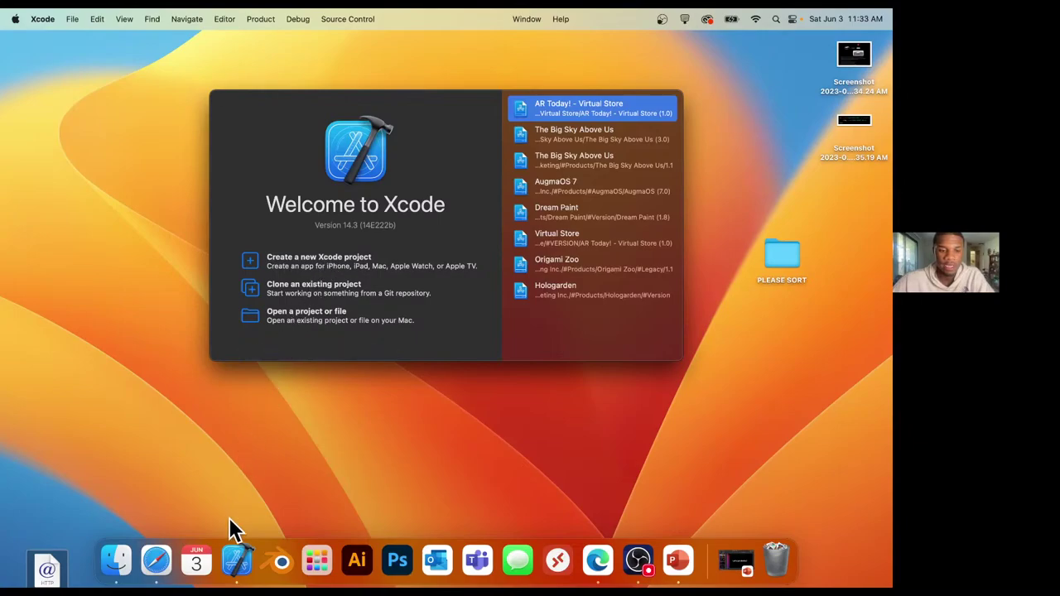
{"action": "right_click", "coordinate": [238, 572]}
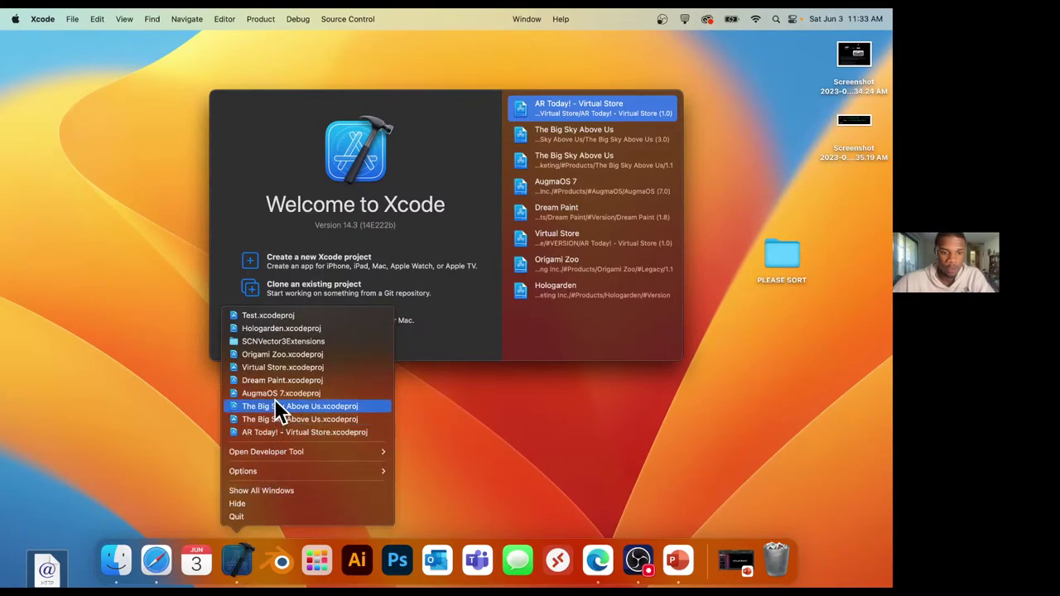
{"action": "mouse_move", "coordinate": [278, 453]}
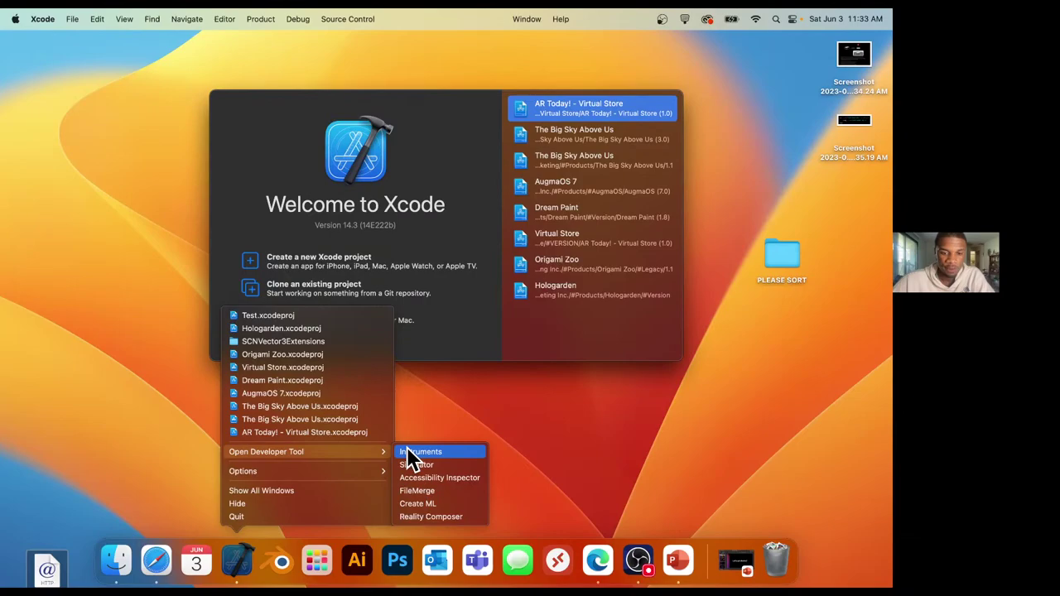
{"action": "left_click", "coordinate": [428, 516]}
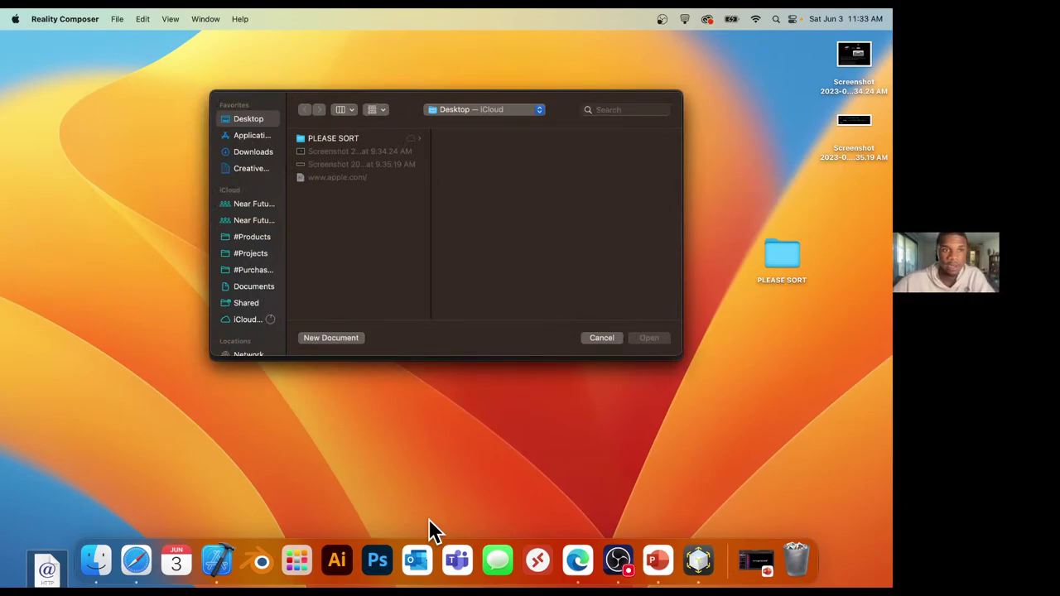
Create a new Reality Composer document and enlarge its window to fill the screen.
{"action": "left_click", "coordinate": [331, 336]}
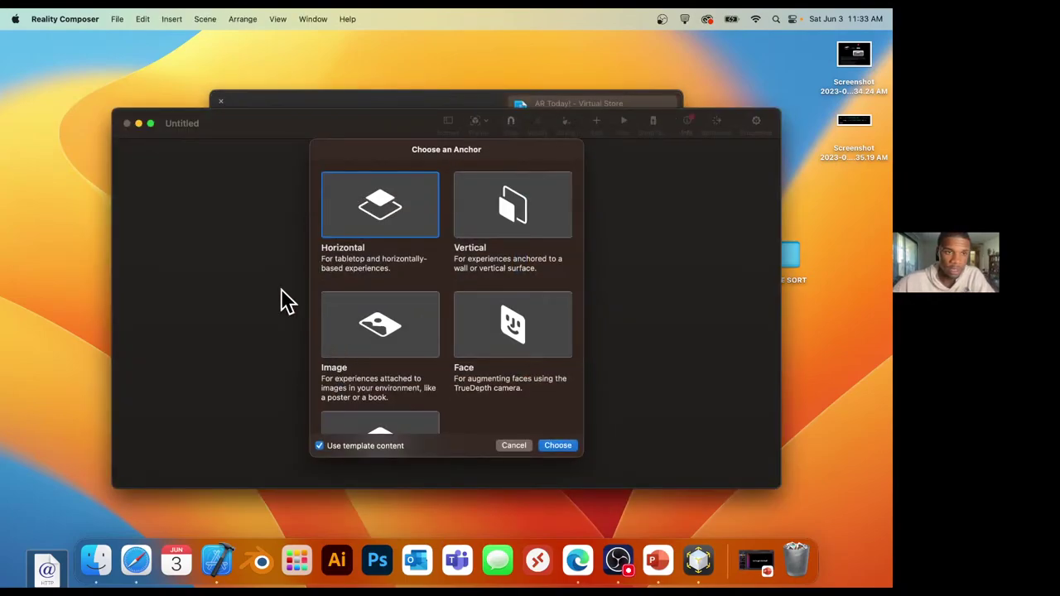
{"action": "left_click", "coordinate": [150, 123]}
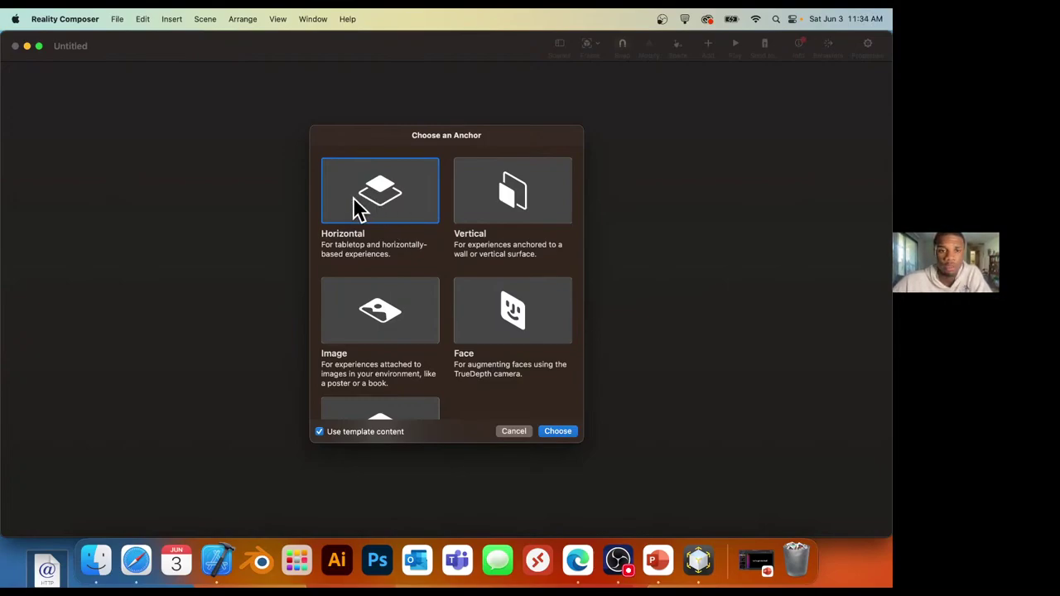
Examine the Vertical, Image, Face and Object anchor types offered for the new project.
{"action": "left_click", "coordinate": [494, 211]}
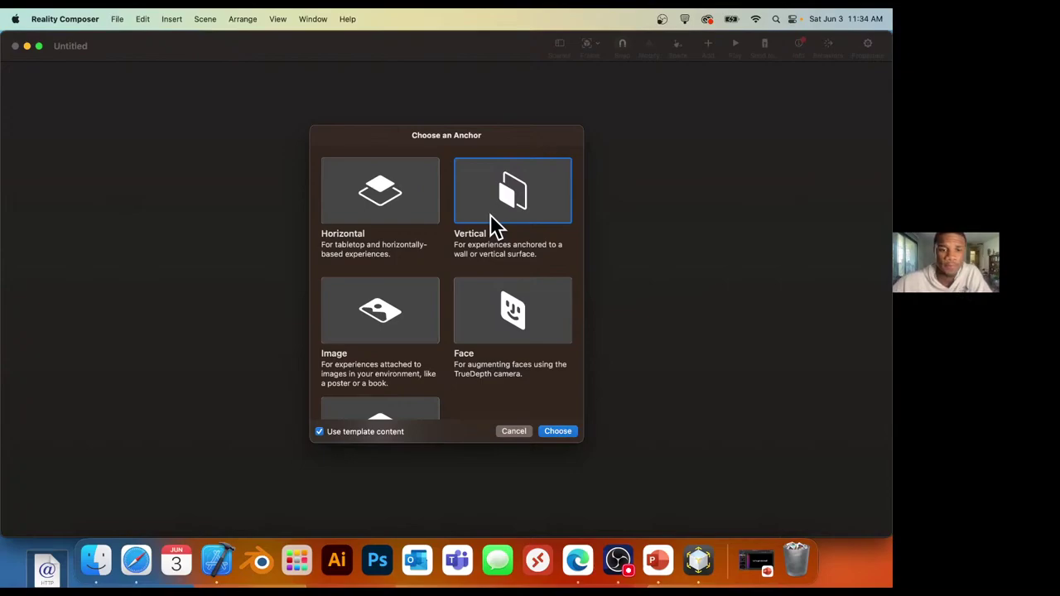
{"action": "left_click", "coordinate": [390, 307]}
{"action": "scroll", "coordinate": [388, 303], "scroll_direction": "down", "scroll_amount": 2}
{"action": "scroll", "coordinate": [388, 298], "scroll_direction": "down", "scroll_amount": 2}
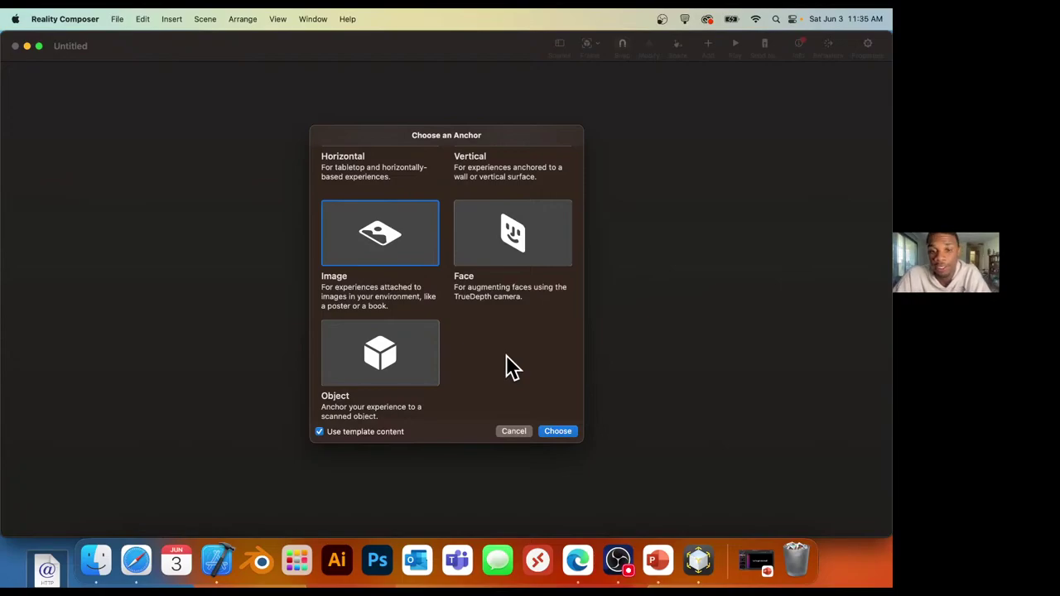
{"action": "key", "text": "Right"}
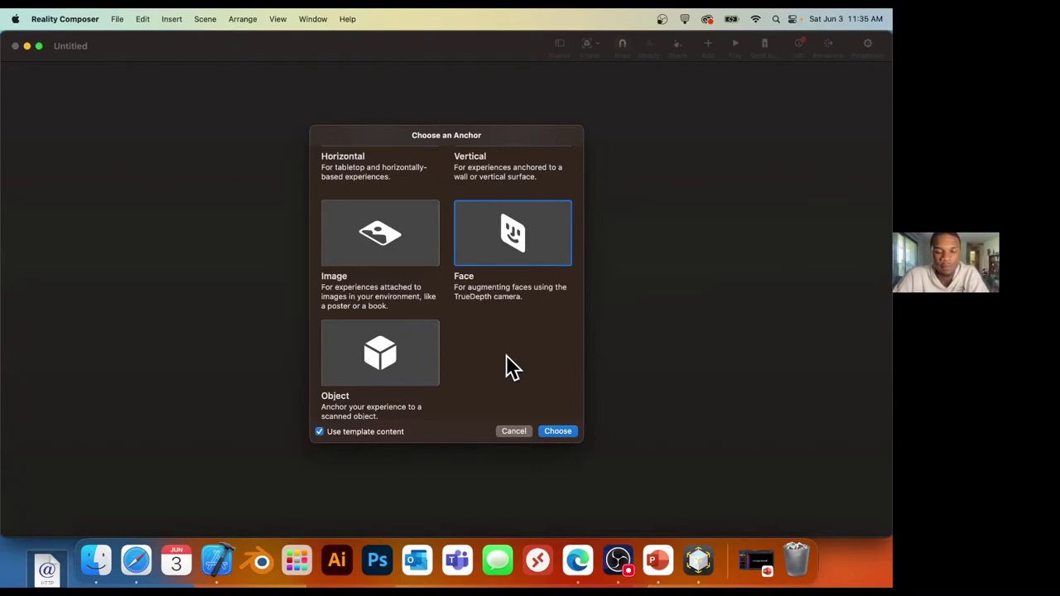
{"action": "key", "text": "Down"}
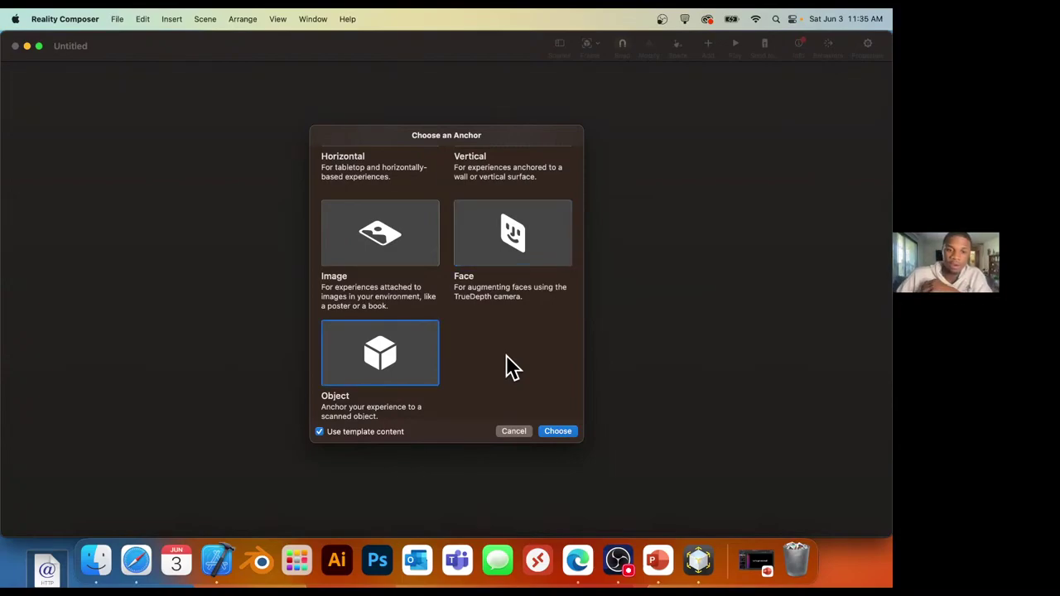
{"action": "scroll", "coordinate": [510, 367], "scroll_direction": "down", "scroll_amount": 1}
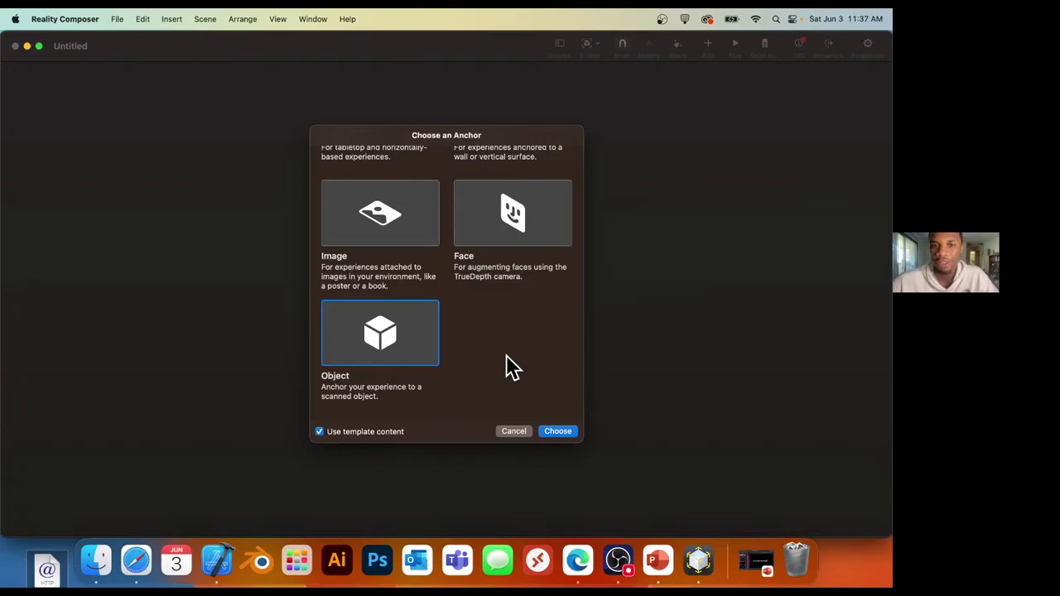
{"action": "scroll", "coordinate": [511, 366], "scroll_direction": "up", "scroll_amount": 2}
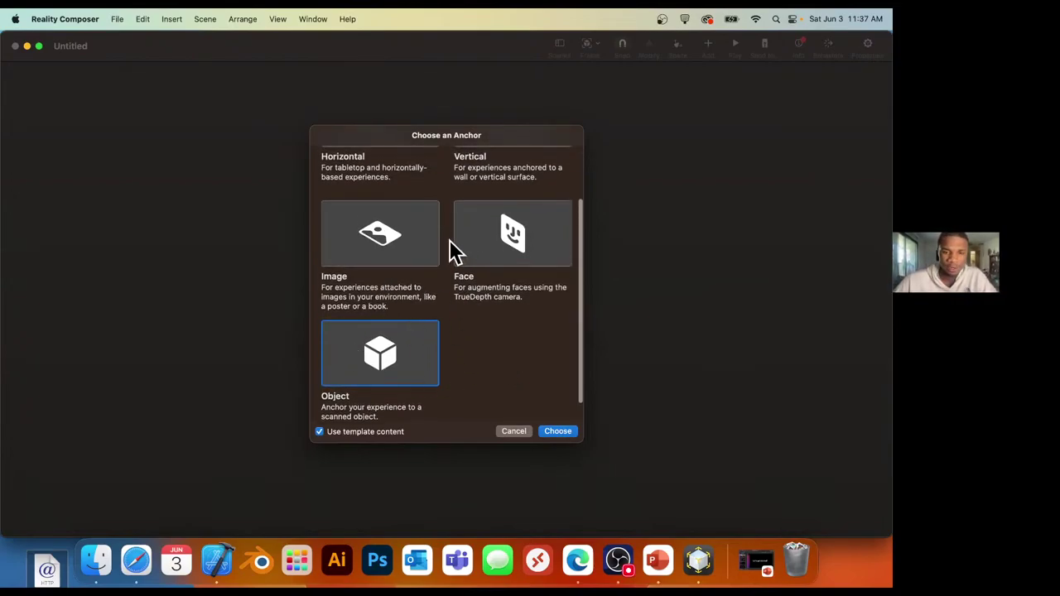
{"action": "scroll", "coordinate": [444, 308], "scroll_direction": "up", "scroll_amount": 2}
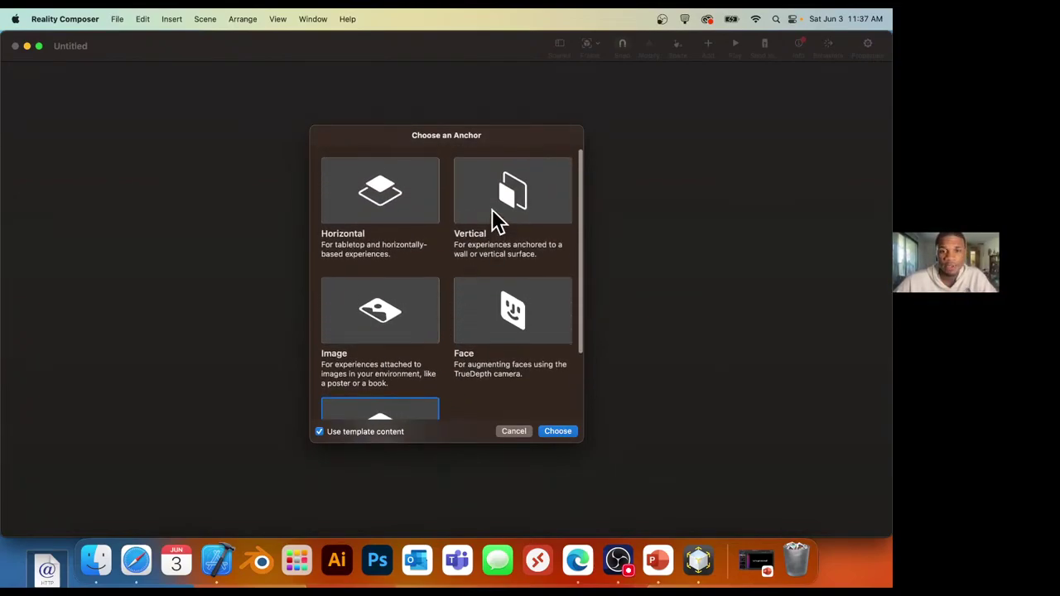
Create the scene with the Horizontal anchor, using the template content.
{"action": "left_click", "coordinate": [394, 197]}
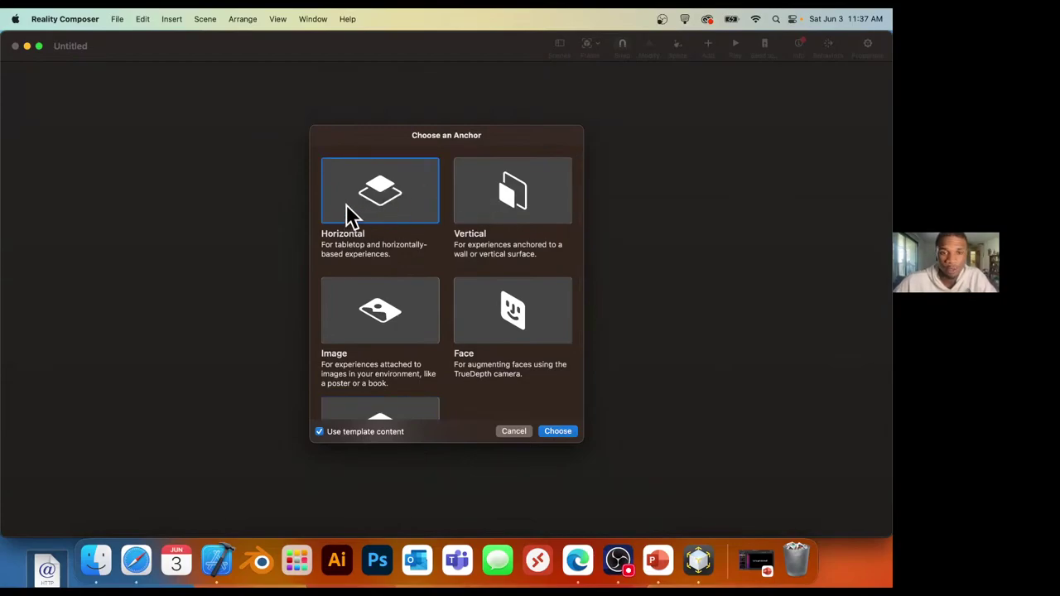
{"action": "left_click", "coordinate": [557, 435]}
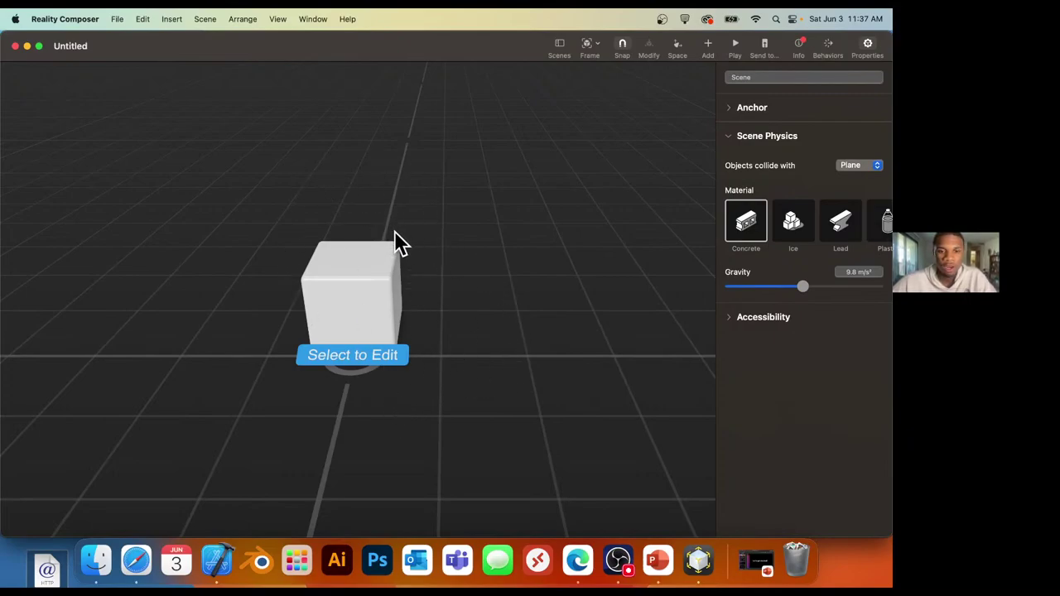
Move the template cube to about X 3.36 cm, Y 14.75 cm, Z -2.2 cm and rotate it 30° about the Y axis.
{"action": "left_click", "coordinate": [357, 288]}
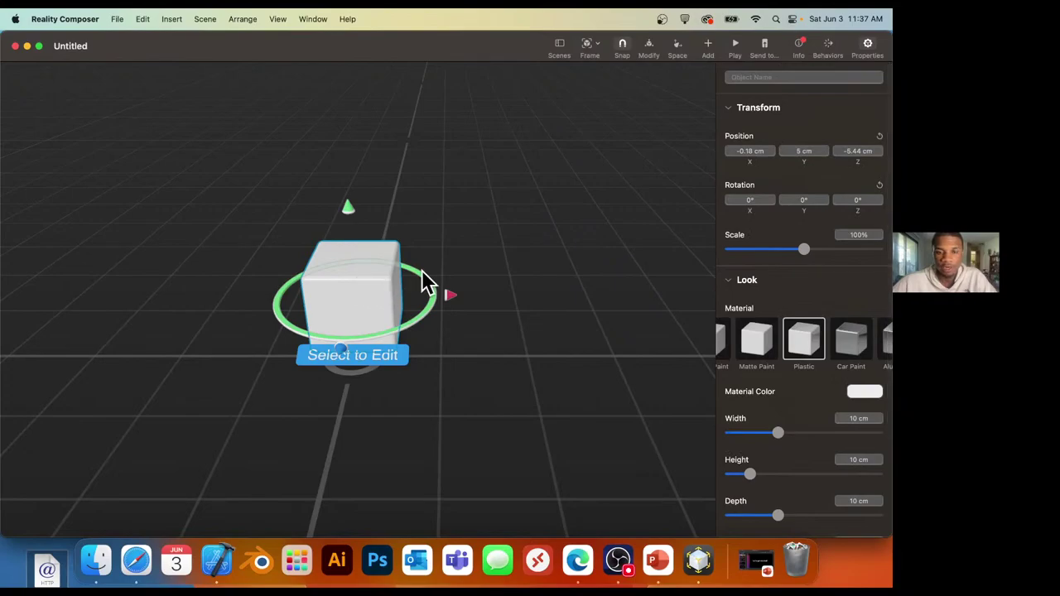
{"action": "left_click_drag", "start_coordinate": [531, 244], "coordinate": [444, 256]}
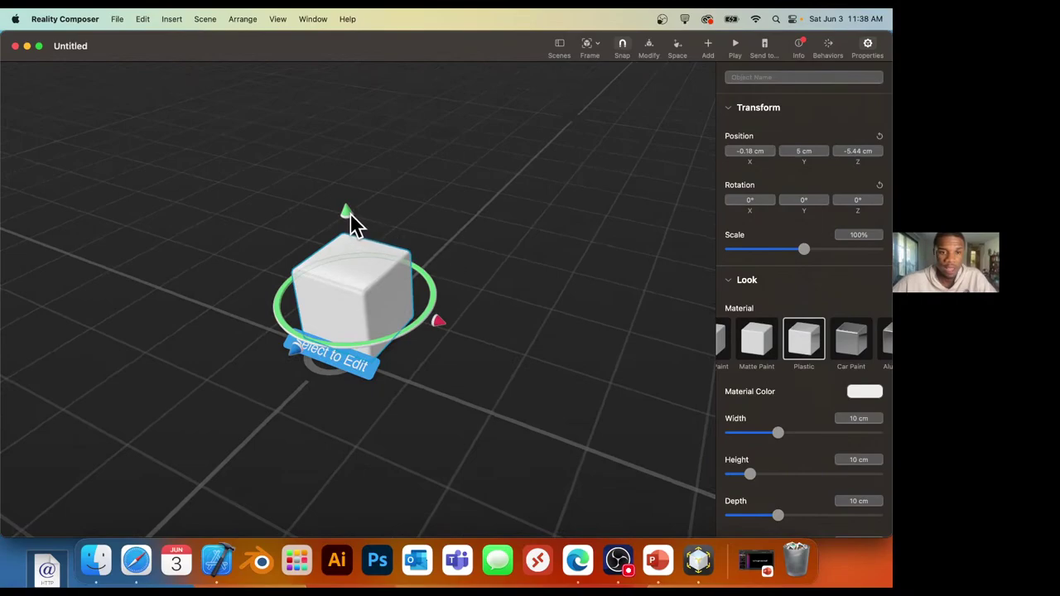
{"action": "left_click_drag", "start_coordinate": [350, 213], "coordinate": [336, 125]}
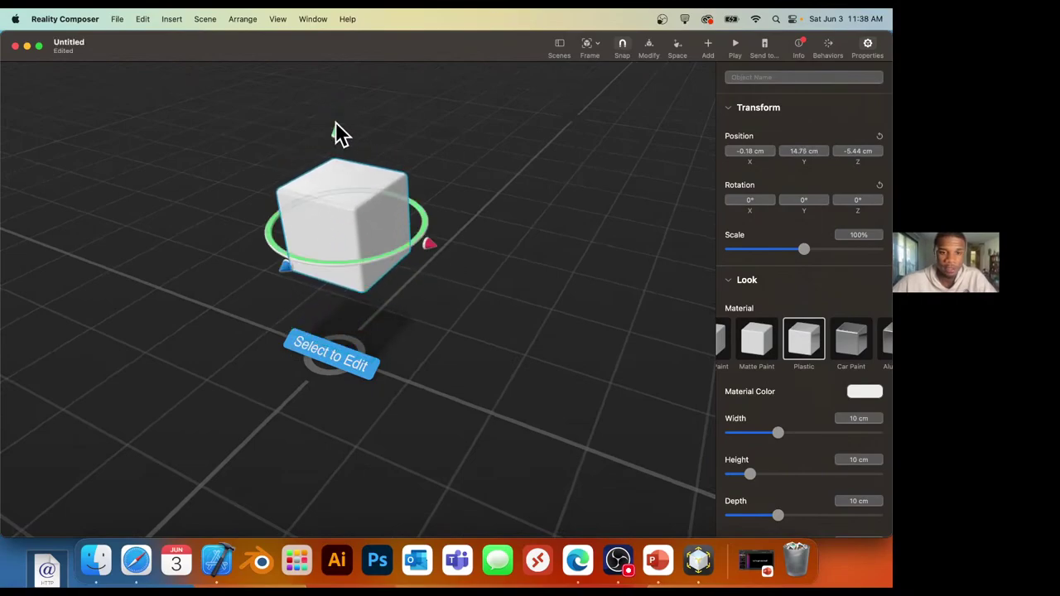
{"action": "left_click_drag", "start_coordinate": [430, 246], "coordinate": [466, 265]}
{"action": "left_click_drag", "start_coordinate": [316, 280], "coordinate": [427, 253]}
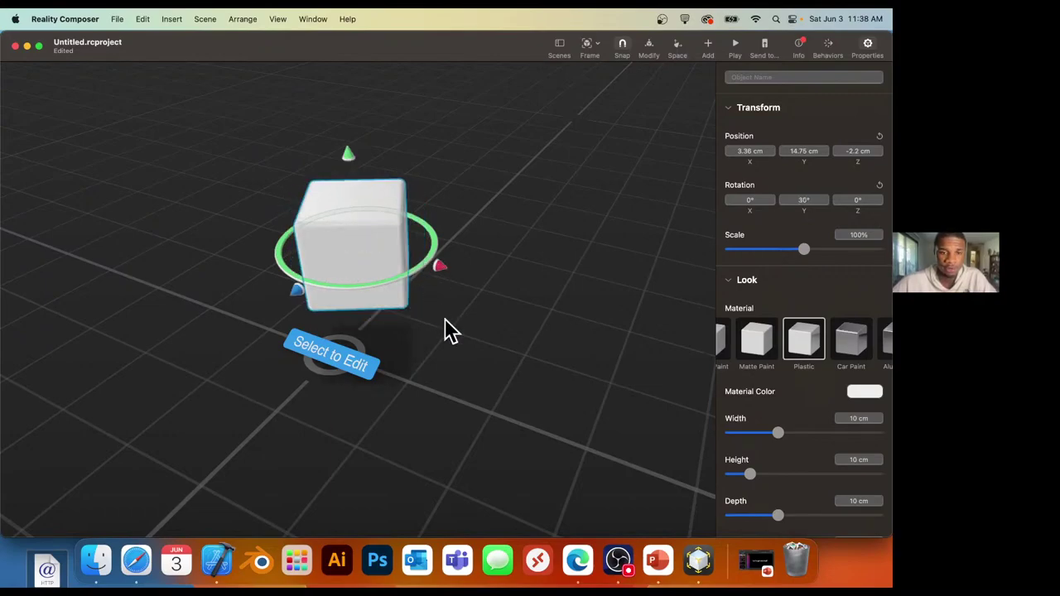
Tilt the cube about its red and blue axes to a rotation of about X -63.43°, Y 14.48°, Z 63.43°.
{"action": "left_click_drag", "start_coordinate": [400, 357], "coordinate": [416, 205]}
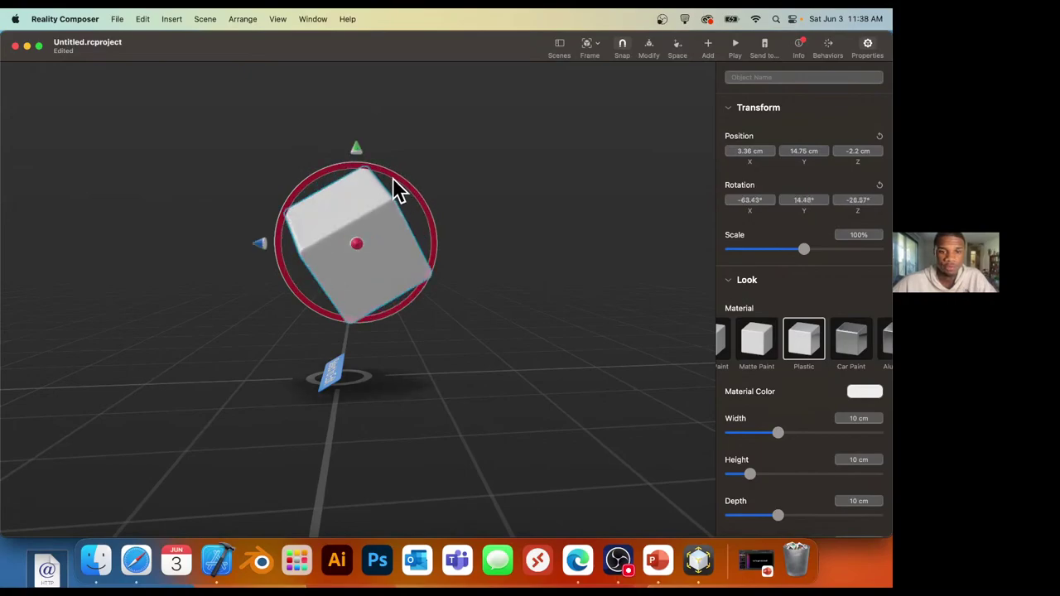
{"action": "left_click_drag", "start_coordinate": [515, 222], "coordinate": [238, 221]}
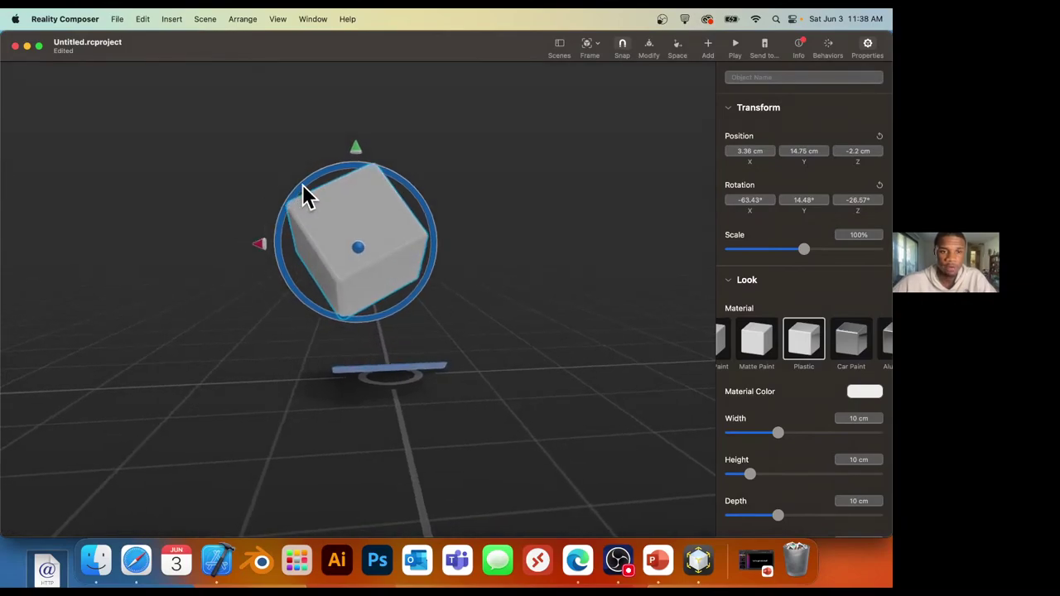
{"action": "left_click_drag", "start_coordinate": [303, 194], "coordinate": [420, 193]}
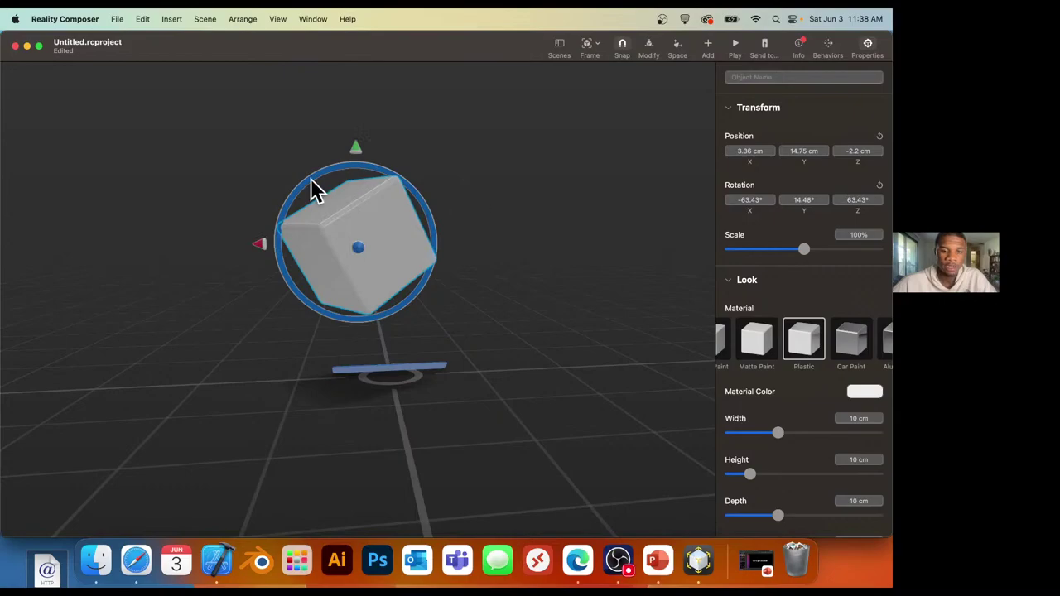
{"action": "left_click_drag", "start_coordinate": [499, 199], "coordinate": [322, 224]}
{"action": "left_click_drag", "start_coordinate": [507, 263], "coordinate": [499, 405]}
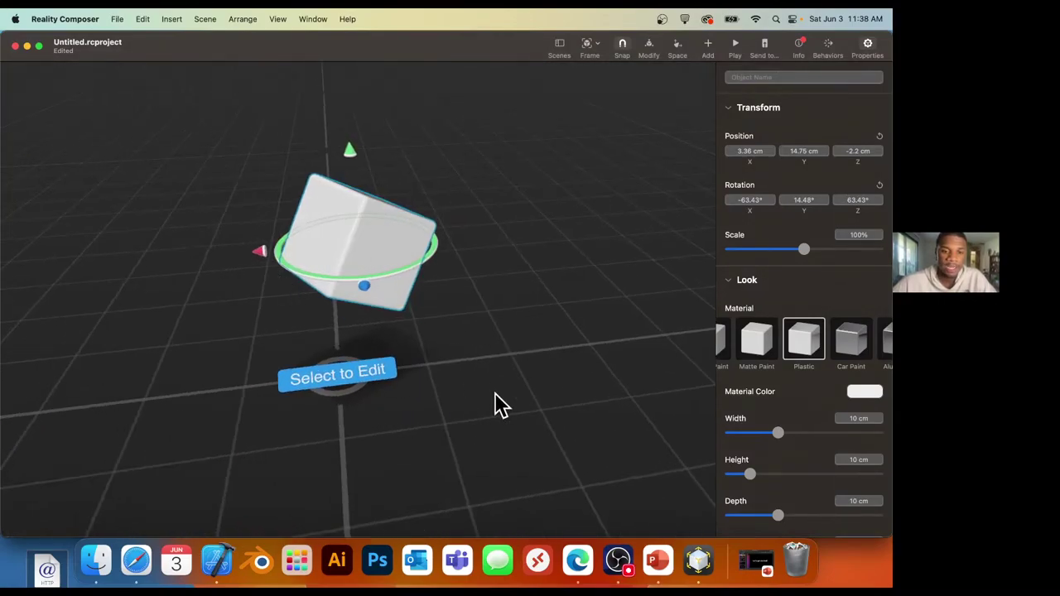
Replace the text of the "Select to Edit" label beneath the cube with "AR TODAY!!!!".
{"action": "scroll", "coordinate": [392, 352], "scroll_direction": "up", "scroll_amount": 10}
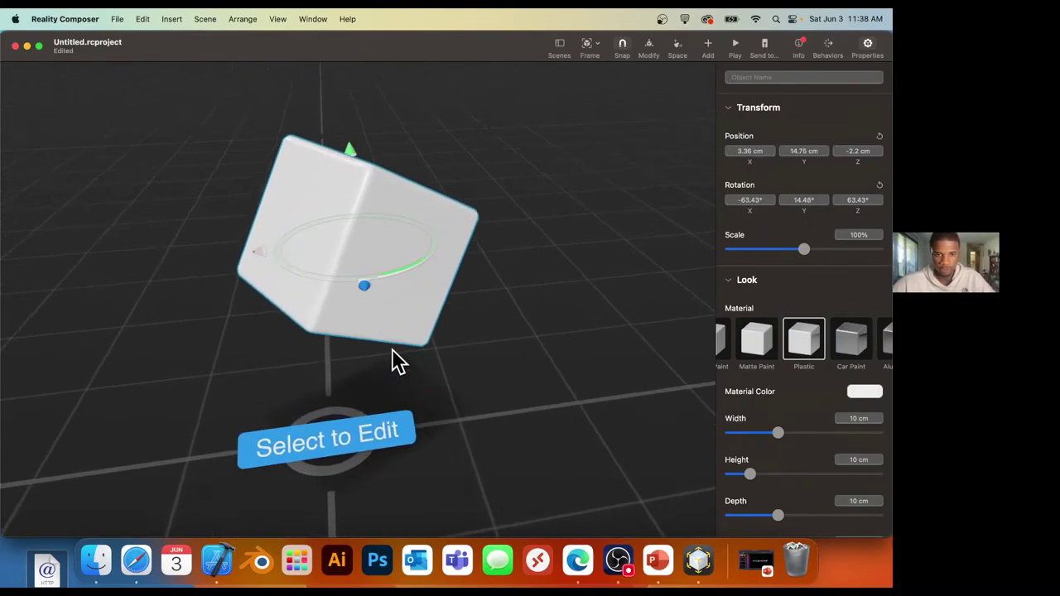
{"action": "scroll", "coordinate": [393, 350], "scroll_direction": "up", "scroll_amount": 10}
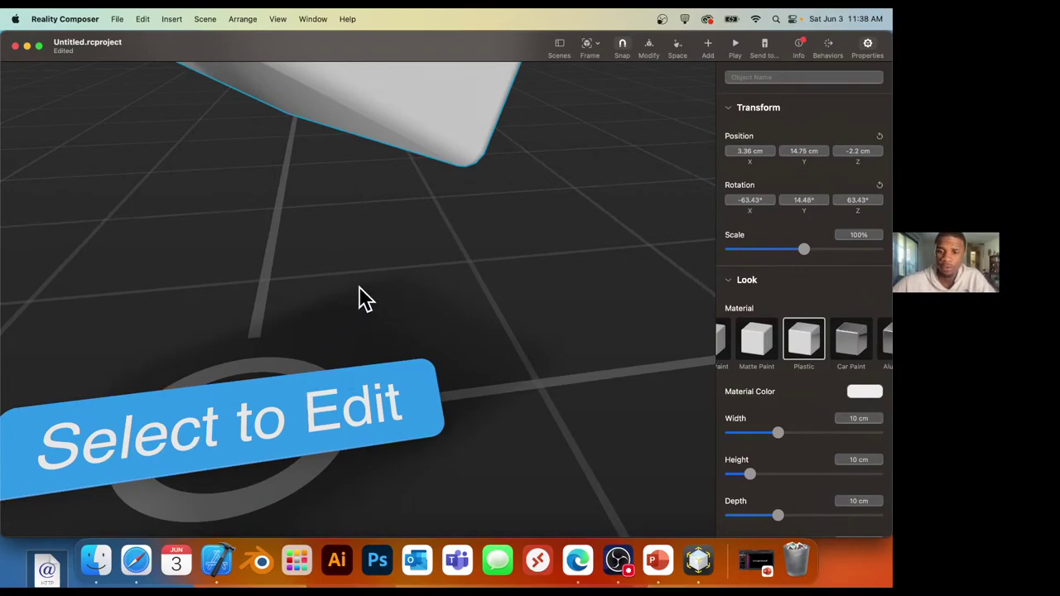
{"action": "scroll", "coordinate": [365, 307], "scroll_direction": "down", "scroll_amount": 10}
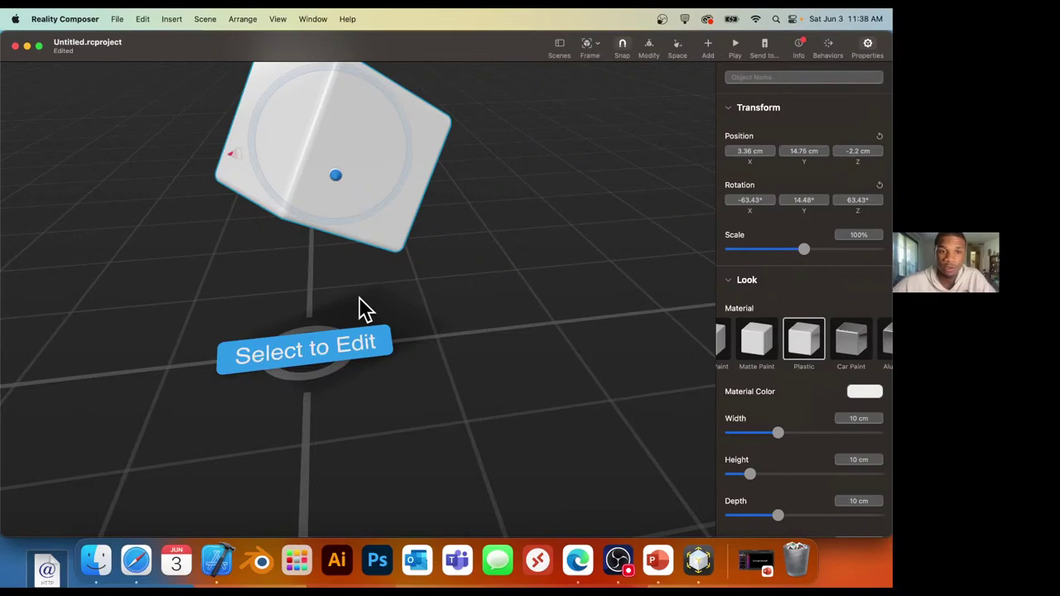
{"action": "left_click", "coordinate": [326, 335]}
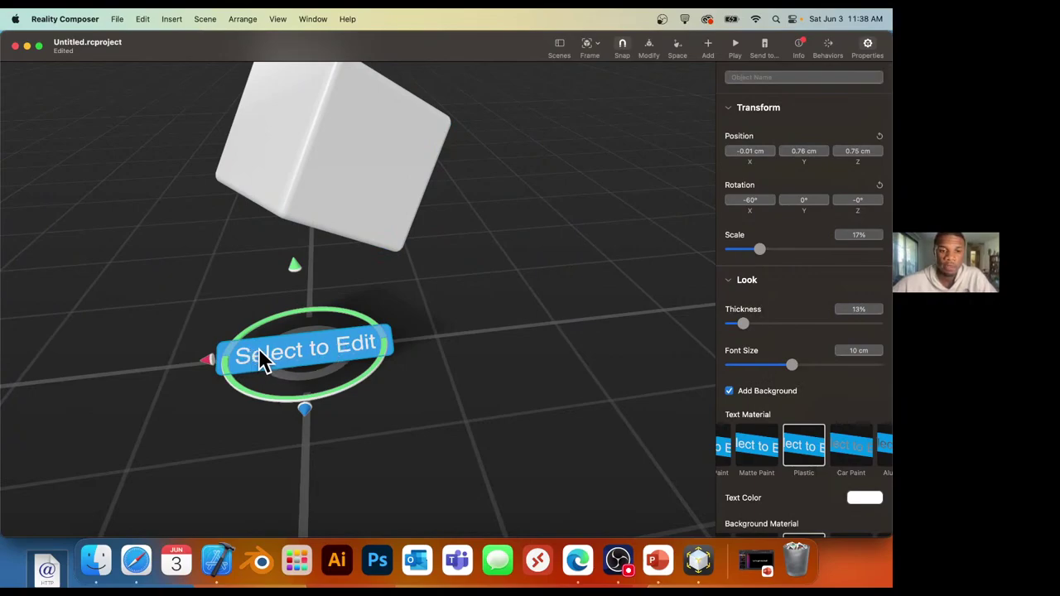
{"action": "left_click_drag", "start_coordinate": [489, 367], "coordinate": [804, 461]}
{"action": "scroll", "coordinate": [810, 452], "scroll_direction": "down", "scroll_amount": 2}
{"action": "scroll", "coordinate": [810, 451], "scroll_direction": "down", "scroll_amount": 3}
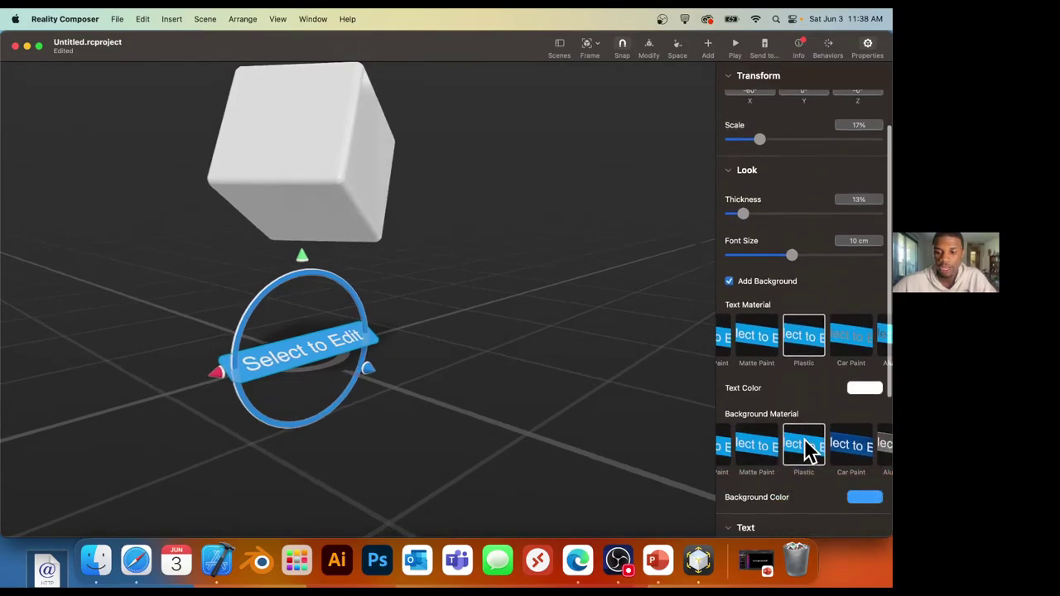
{"action": "scroll", "coordinate": [732, 526], "scroll_direction": "down", "scroll_amount": 5}
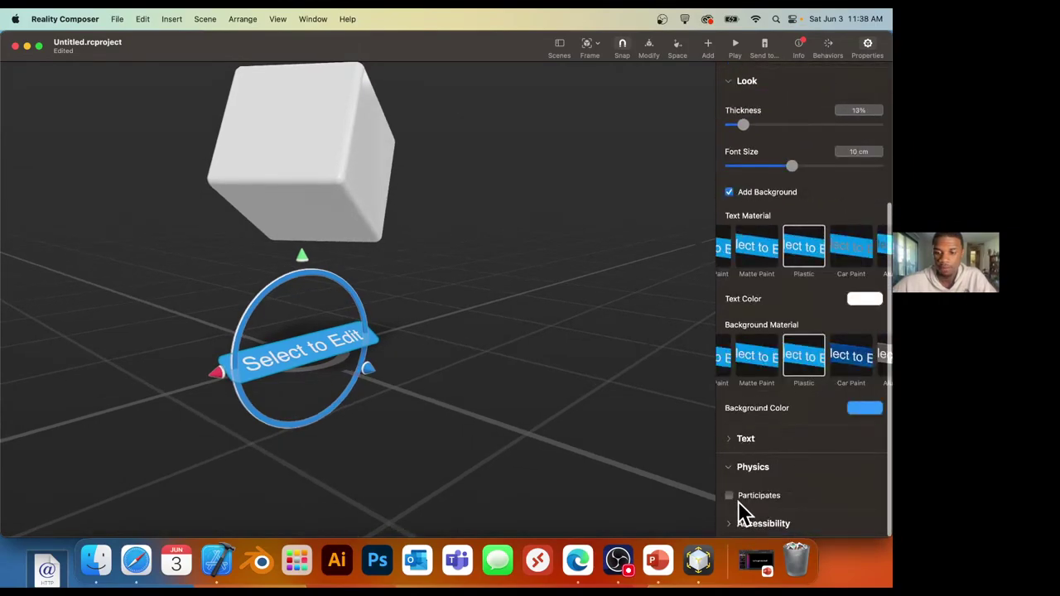
{"action": "scroll", "coordinate": [745, 497], "scroll_direction": "down", "scroll_amount": 1}
{"action": "left_click", "coordinate": [731, 439]}
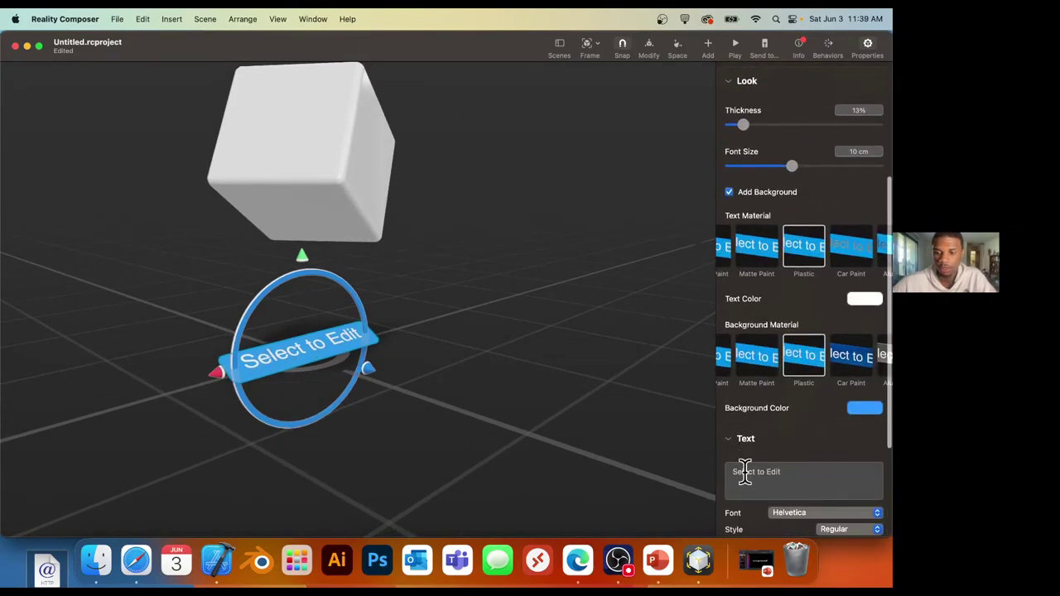
{"action": "triple_click", "coordinate": [747, 489]}
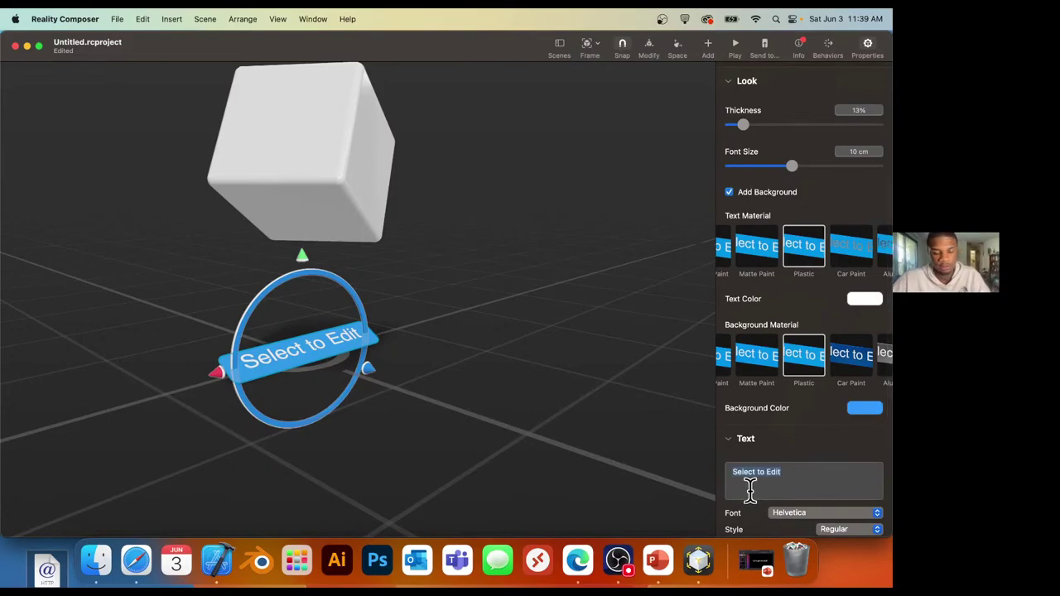
{"action": "type", "text": "AR TOD"}
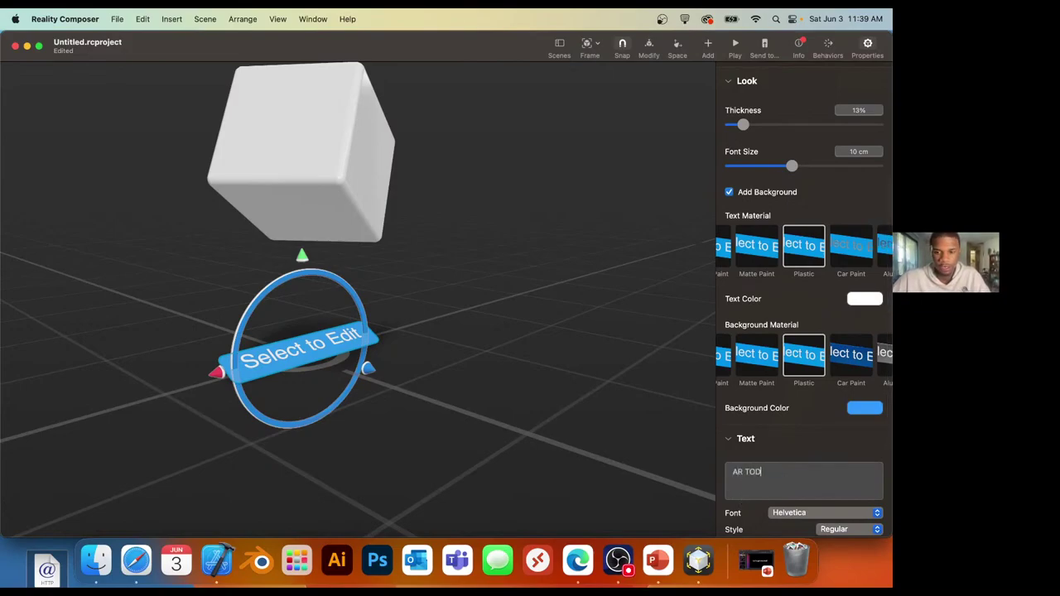
{"action": "type", "text": "AY!!!!"}
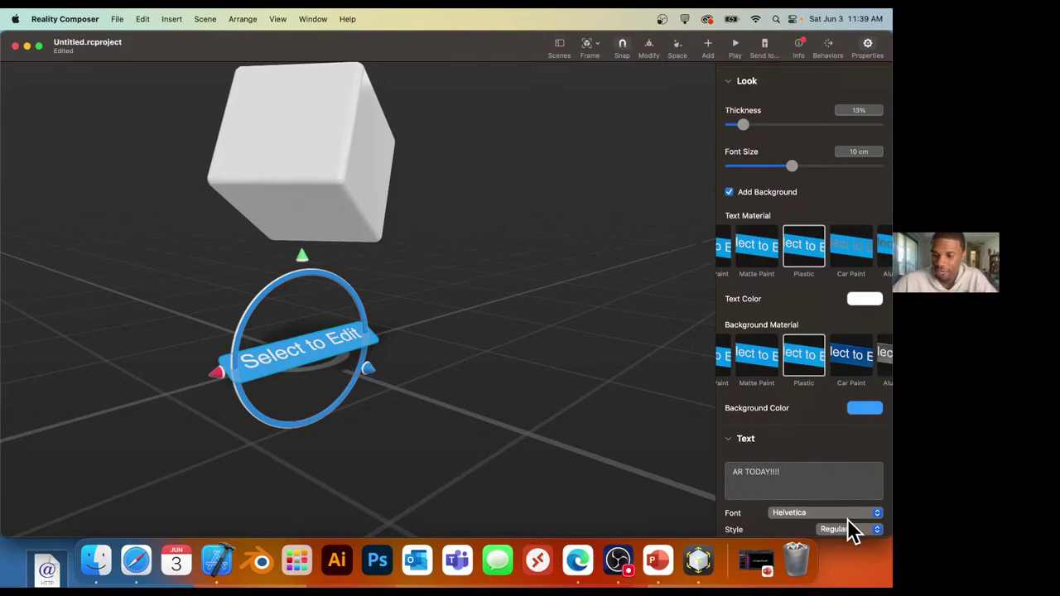
Try a bold style for the label's text, change its font to Futura and apply the edit.
{"action": "left_click", "coordinate": [871, 531]}
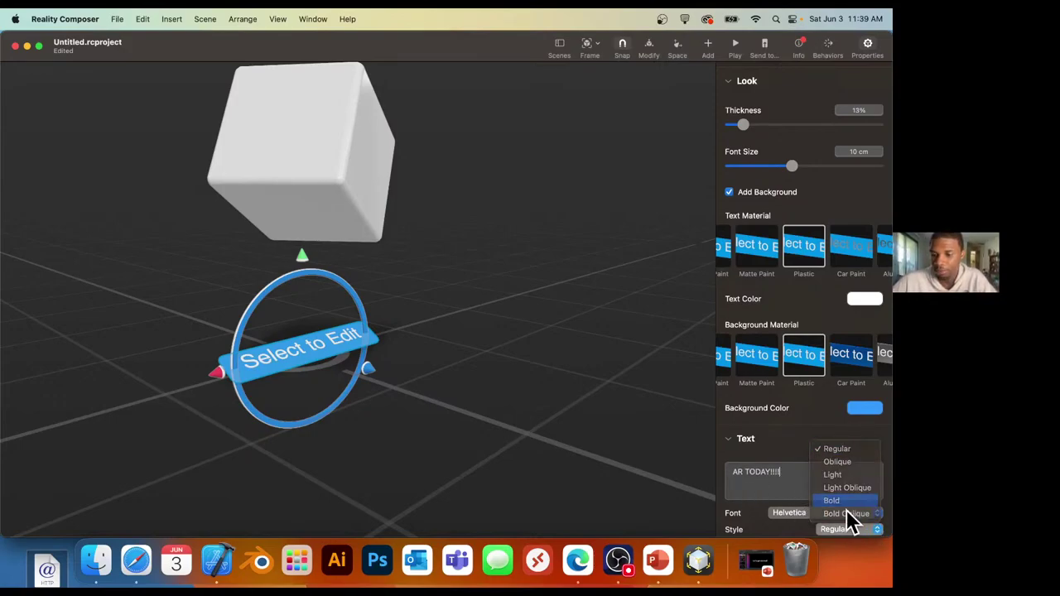
{"action": "left_click", "coordinate": [846, 514]}
{"action": "left_click", "coordinate": [825, 512]}
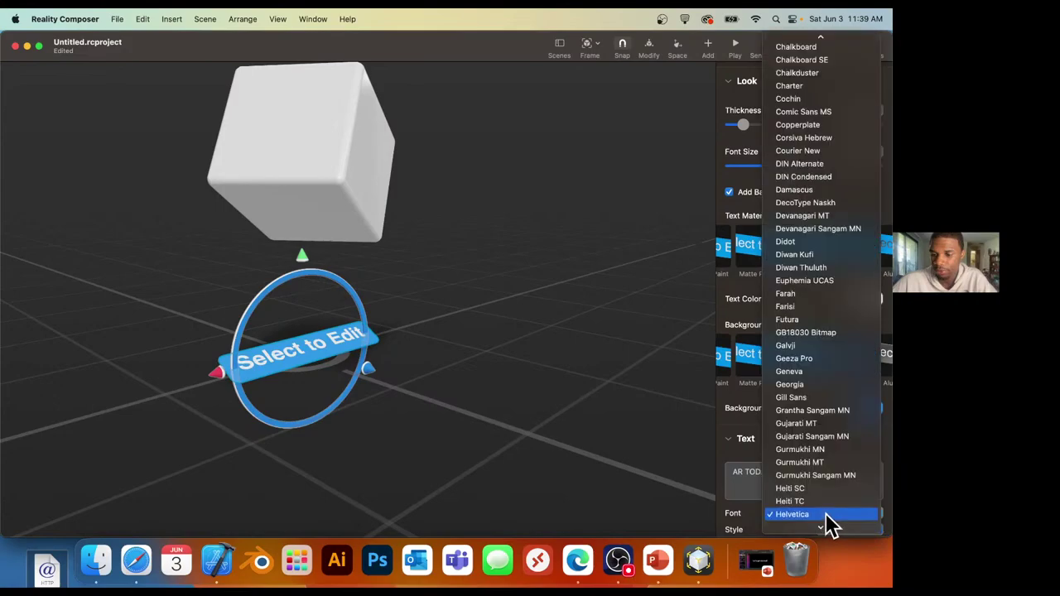
{"action": "left_click", "coordinate": [806, 317]}
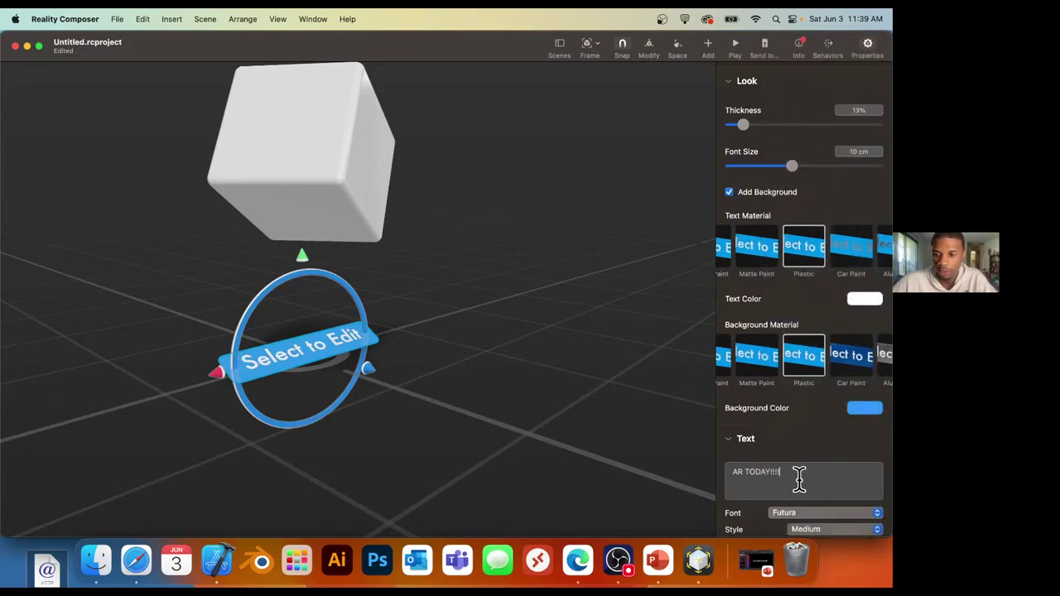
{"action": "left_click", "coordinate": [567, 431]}
Select the cube above the label and name it "Our Cube".
{"action": "left_click_drag", "start_coordinate": [552, 350], "coordinate": [438, 403]}
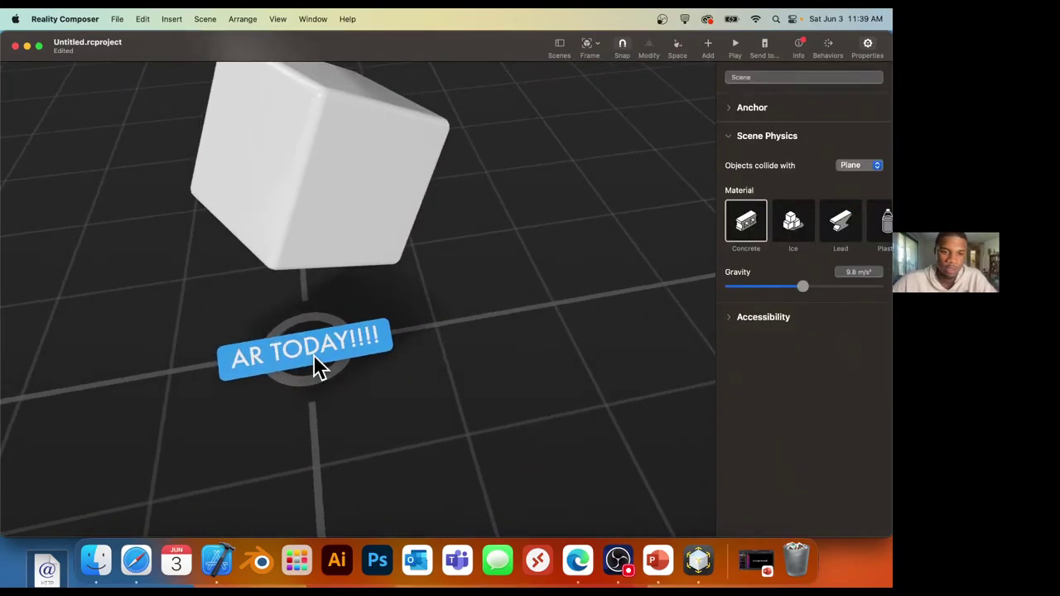
{"action": "mouse_move", "coordinate": [322, 361]}
{"action": "left_mouse_down"}
{"action": "mouse_move", "coordinate": [372, 393]}
{"action": "mouse_move", "coordinate": [342, 367]}
{"action": "left_mouse_up"}
{"action": "left_click", "coordinate": [341, 362]}
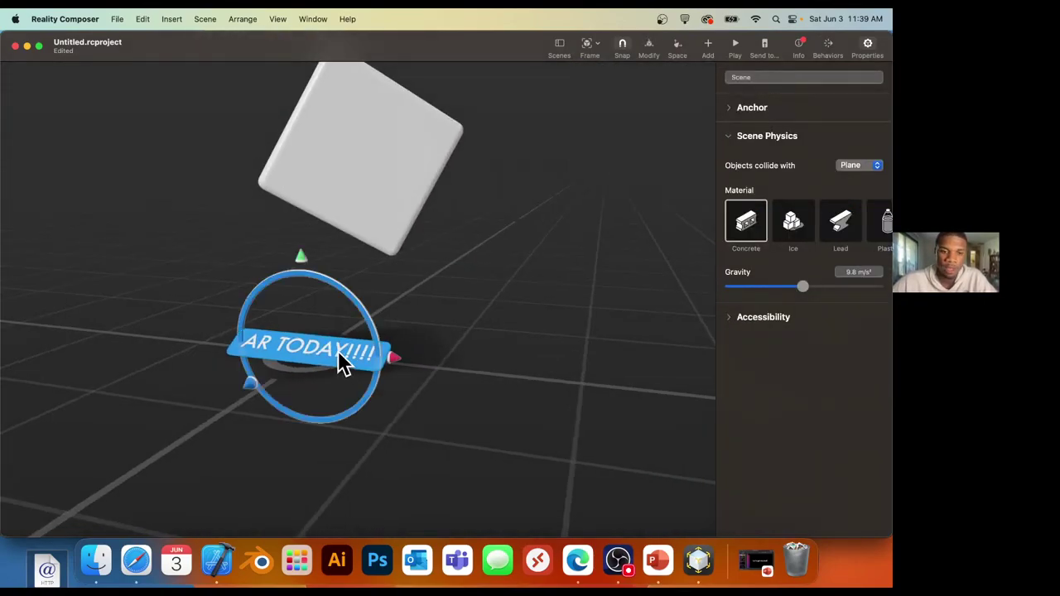
{"action": "scroll", "coordinate": [518, 362], "scroll_direction": "down", "scroll_amount": 3}
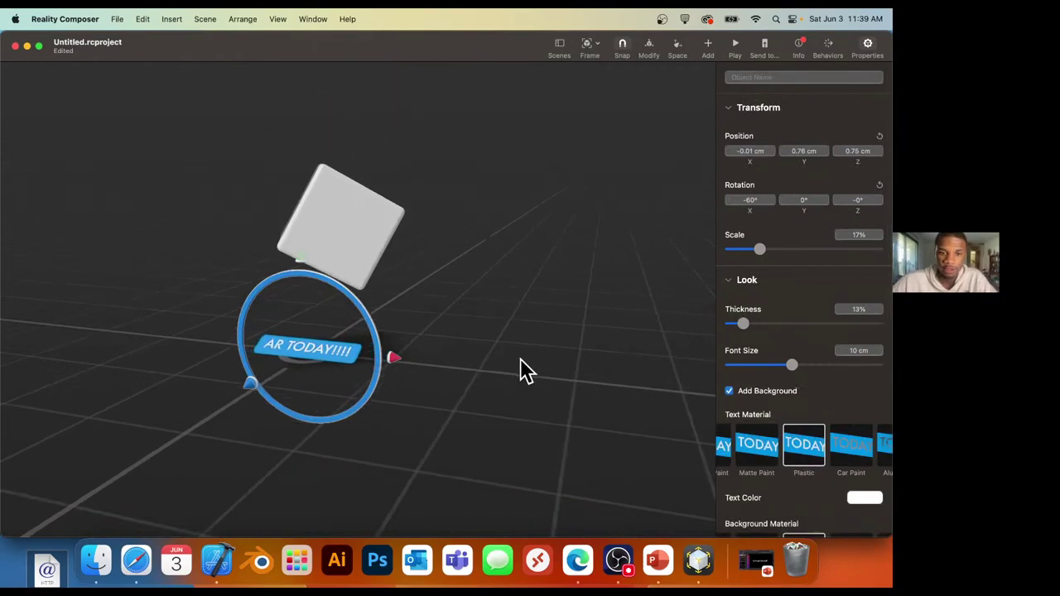
{"action": "left_click_drag", "start_coordinate": [447, 339], "coordinate": [466, 343]}
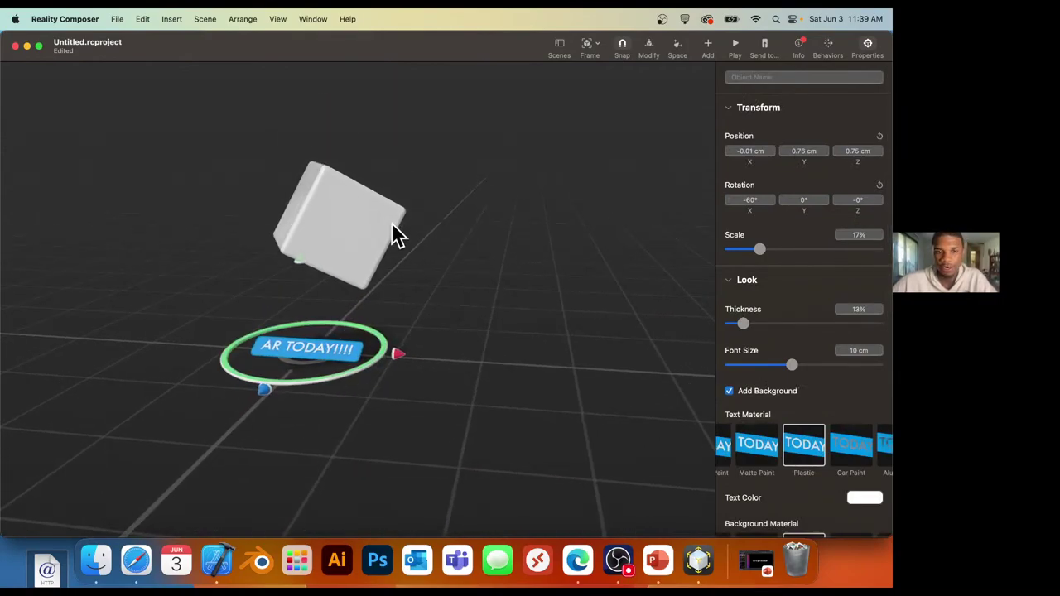
{"action": "left_click", "coordinate": [339, 211]}
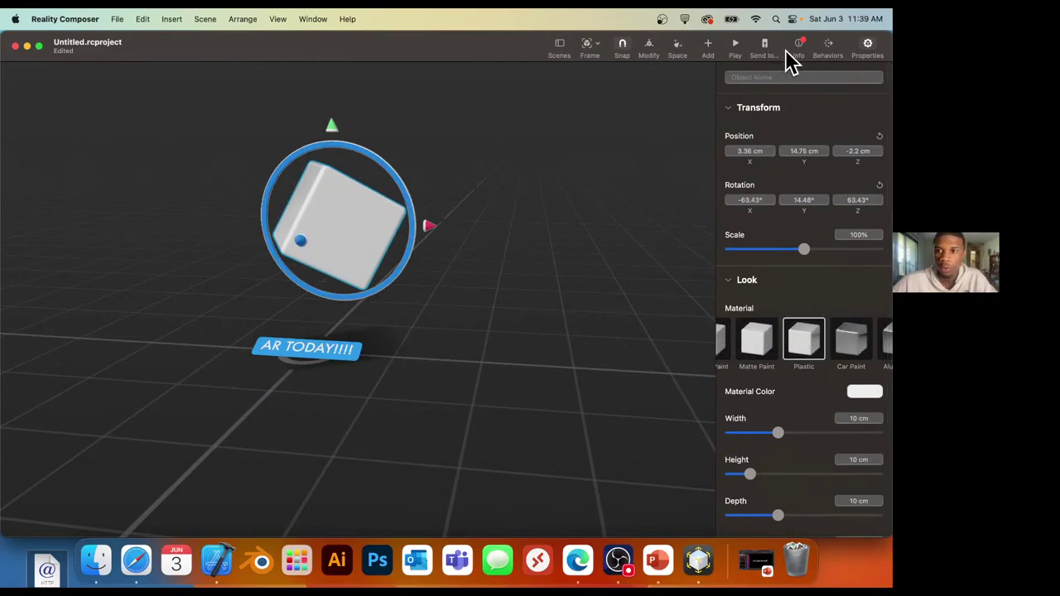
{"action": "scroll", "coordinate": [798, 78], "scroll_direction": "up", "scroll_amount": 1}
{"action": "left_click", "coordinate": [779, 77]}
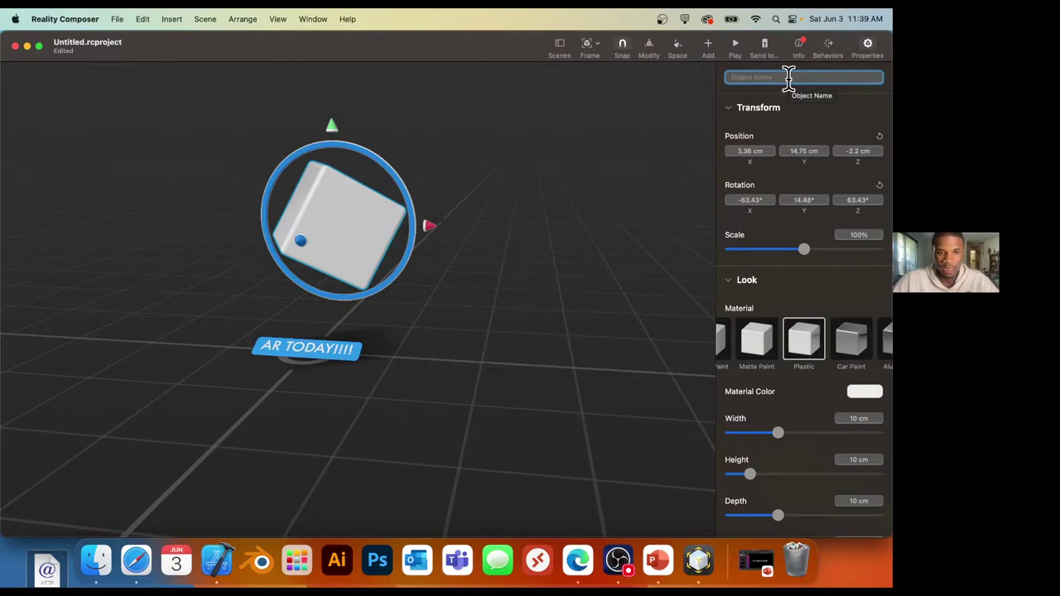
{"action": "type", "text": "Dur"}
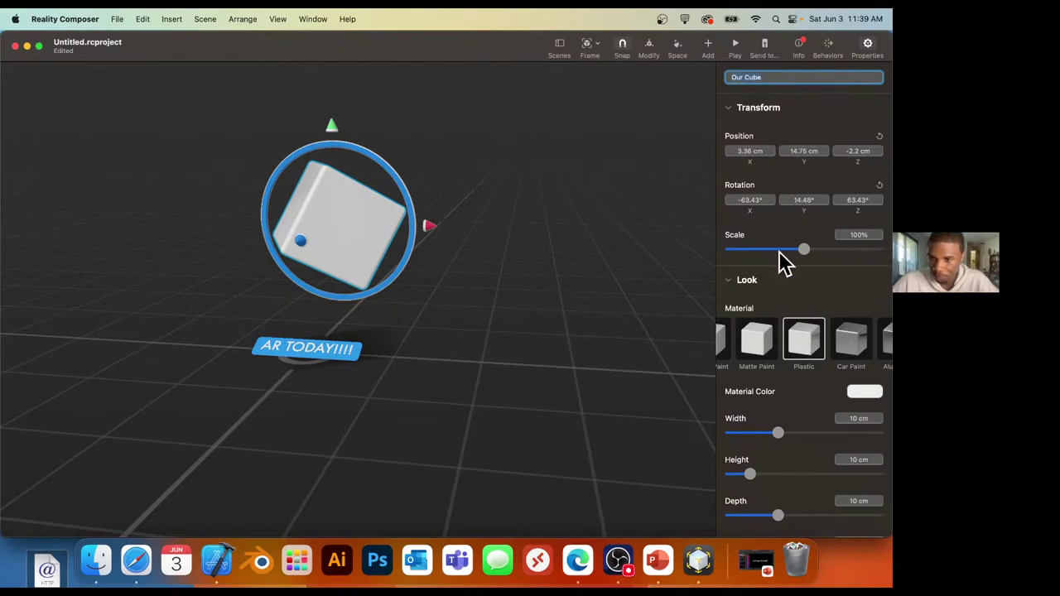
Lower the cube to a Y position of about 13.23 cm and enlarge its scale to 134%.
{"action": "scroll", "coordinate": [795, 257], "scroll_direction": "down", "scroll_amount": 1}
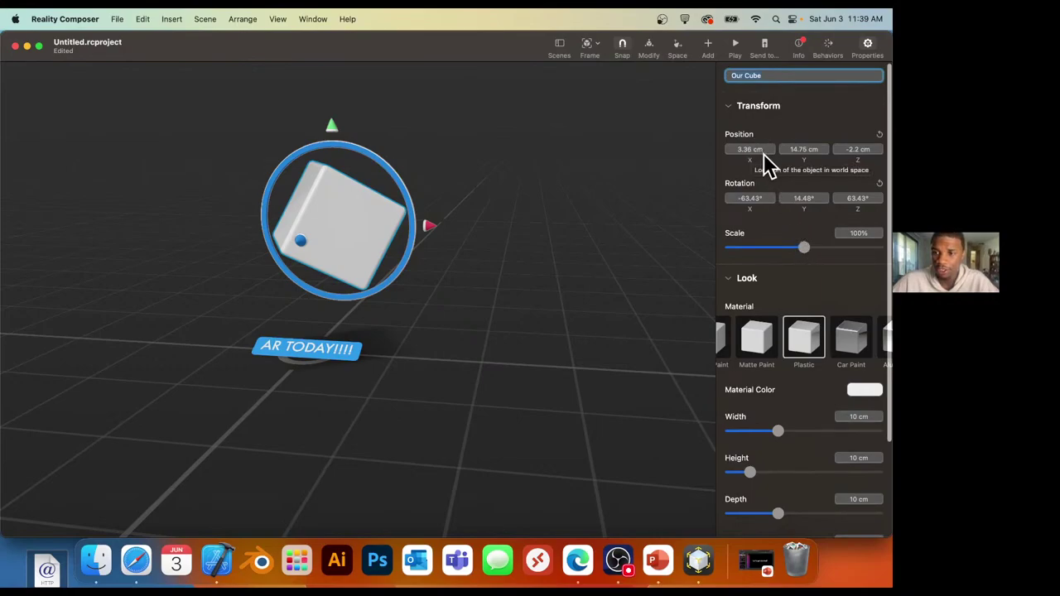
{"action": "left_click_drag", "start_coordinate": [331, 130], "coordinate": [337, 142]}
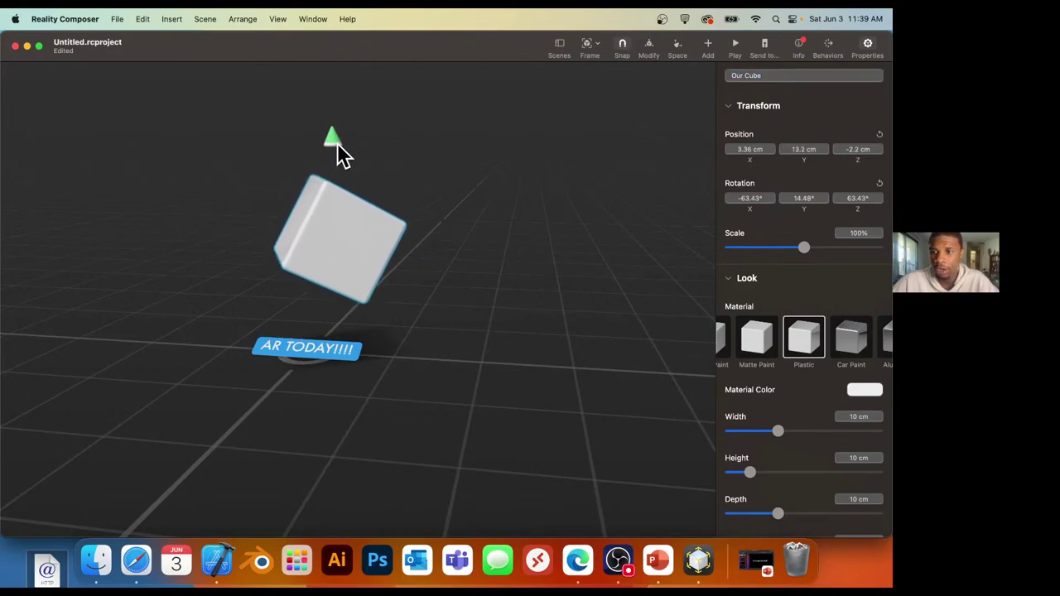
{"action": "left_click", "coordinate": [807, 154]}
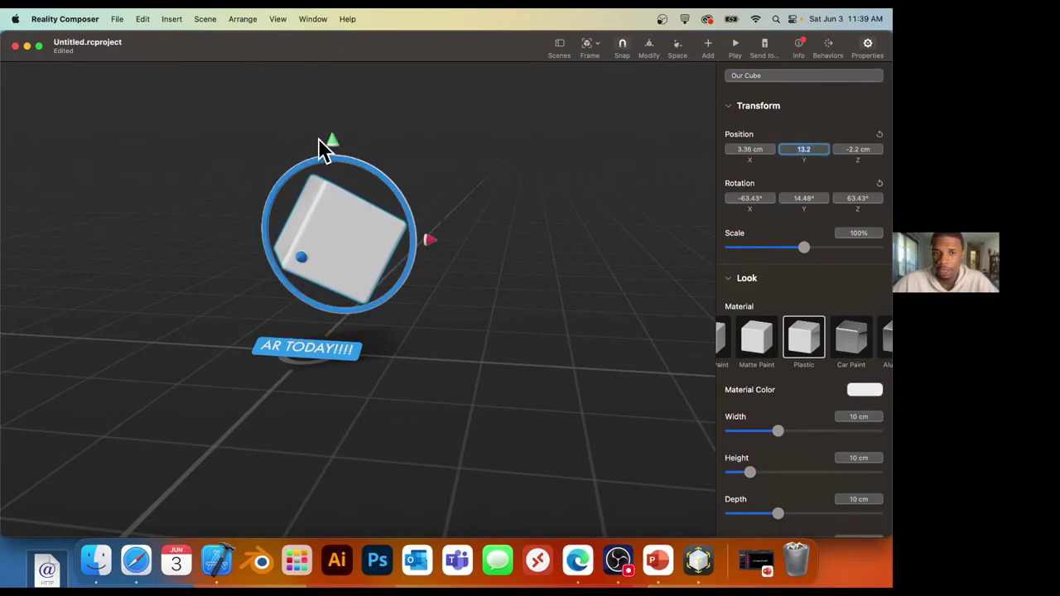
{"action": "mouse_move", "coordinate": [333, 140]}
{"action": "left_mouse_down"}
{"action": "mouse_move", "coordinate": [339, 115]}
{"action": "mouse_move", "coordinate": [345, 168]}
{"action": "mouse_move", "coordinate": [341, 102]}
{"action": "mouse_move", "coordinate": [345, 150]}
{"action": "mouse_move", "coordinate": [345, 140]}
{"action": "left_mouse_up"}
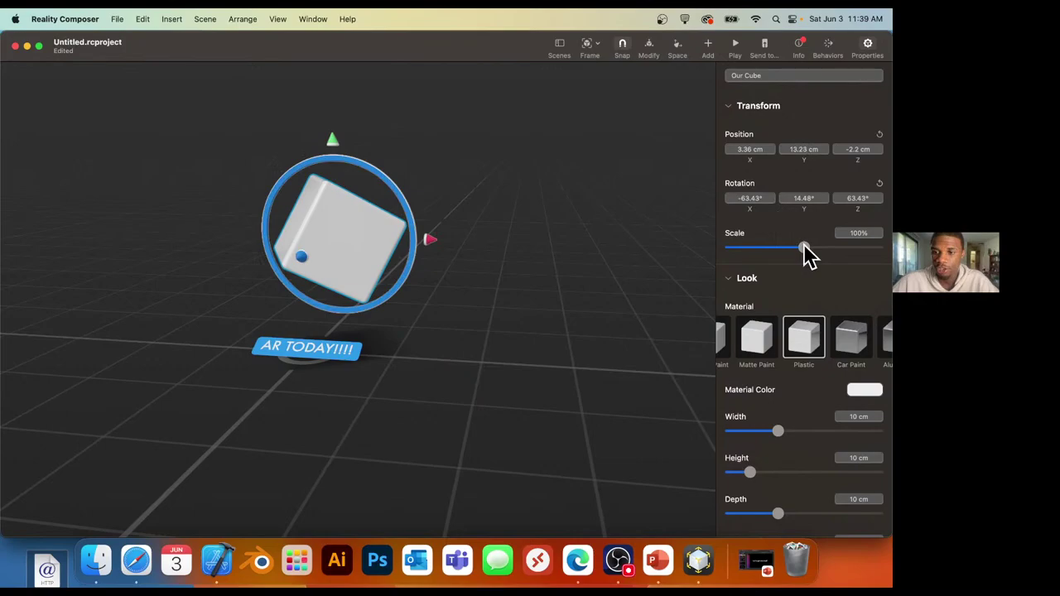
{"action": "mouse_move", "coordinate": [806, 249]}
{"action": "left_mouse_down"}
{"action": "mouse_move", "coordinate": [755, 248]}
{"action": "mouse_move", "coordinate": [828, 247]}
{"action": "mouse_move", "coordinate": [813, 248]}
{"action": "left_mouse_up"}
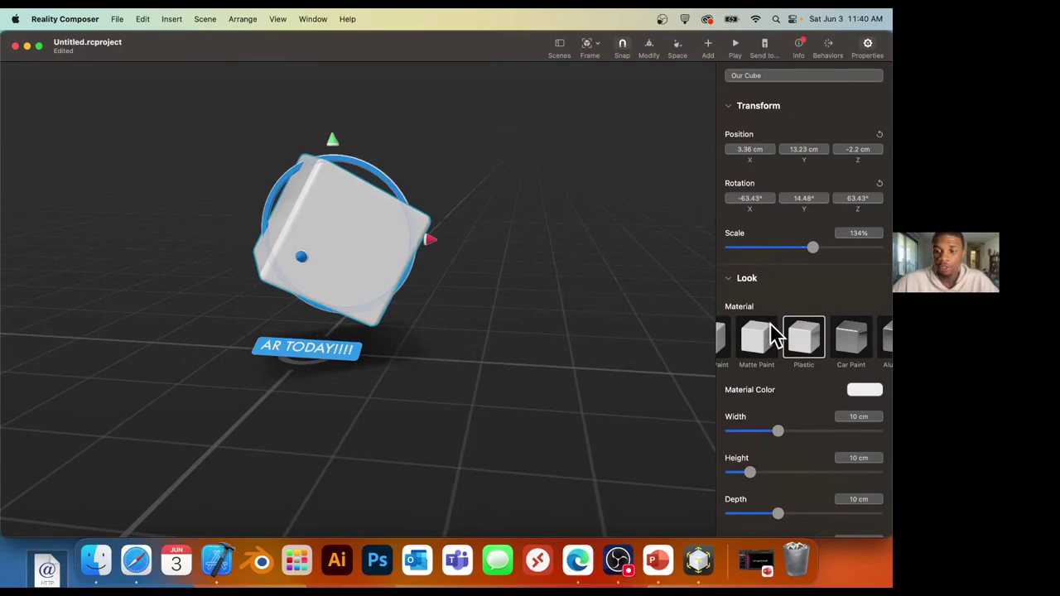
Give the cube the Car Paint material and set its material color to bright red.
{"action": "left_click_drag", "start_coordinate": [478, 288], "coordinate": [521, 298]}
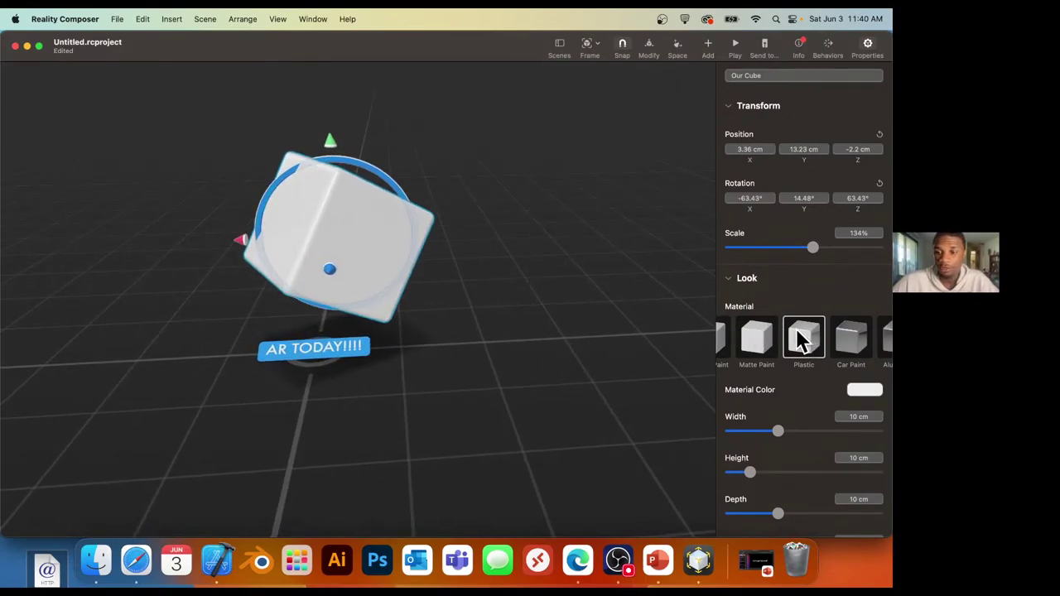
{"action": "left_click", "coordinate": [860, 349]}
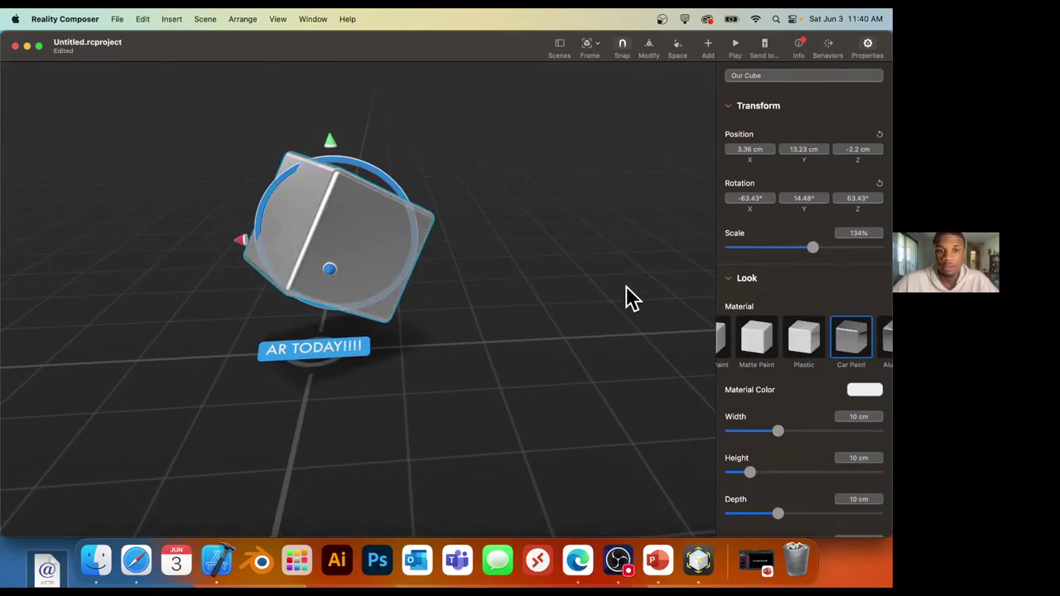
{"action": "left_click_drag", "start_coordinate": [626, 286], "coordinate": [497, 285]}
{"action": "left_click", "coordinate": [864, 389]}
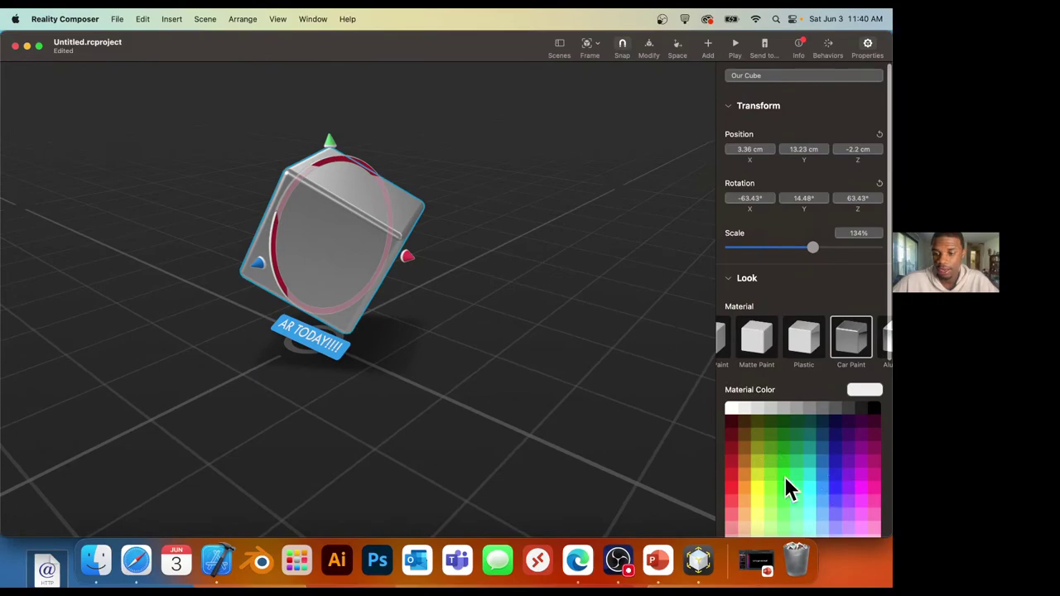
{"action": "mouse_move", "coordinate": [732, 475]}
{"action": "left_mouse_down"}
{"action": "mouse_move", "coordinate": [738, 459]}
{"action": "mouse_move", "coordinate": [732, 497]}
{"action": "mouse_move", "coordinate": [732, 488]}
{"action": "left_mouse_up"}
{"action": "left_click_drag", "start_coordinate": [679, 455], "coordinate": [646, 299]}
Collapse the cube's Look properties and raise the cube to a Y position of about 22.36 cm.
{"action": "scroll", "coordinate": [832, 344], "scroll_direction": "down", "scroll_amount": 2}
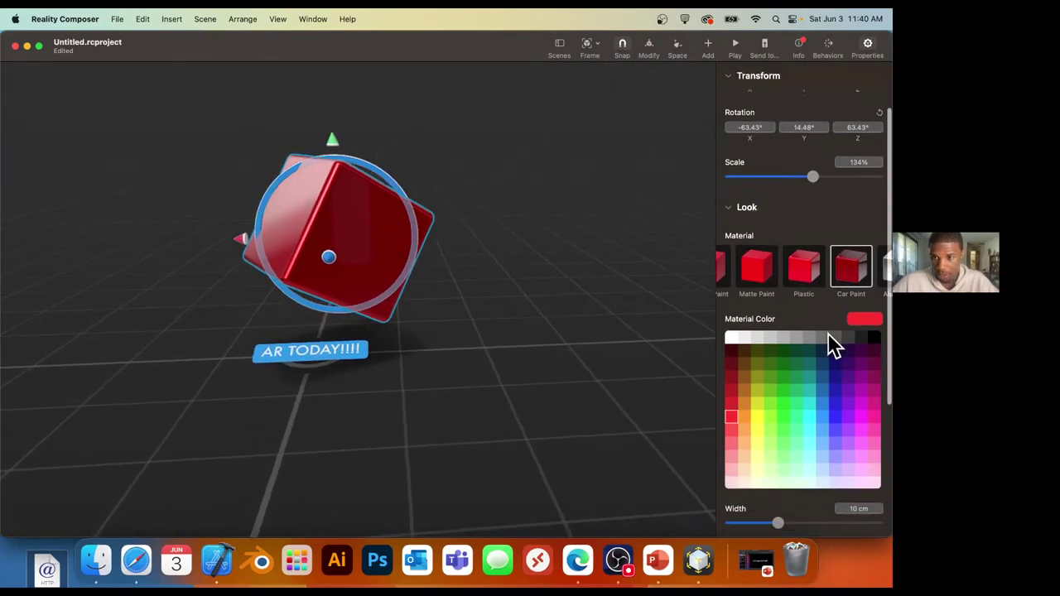
{"action": "left_click", "coordinate": [728, 198]}
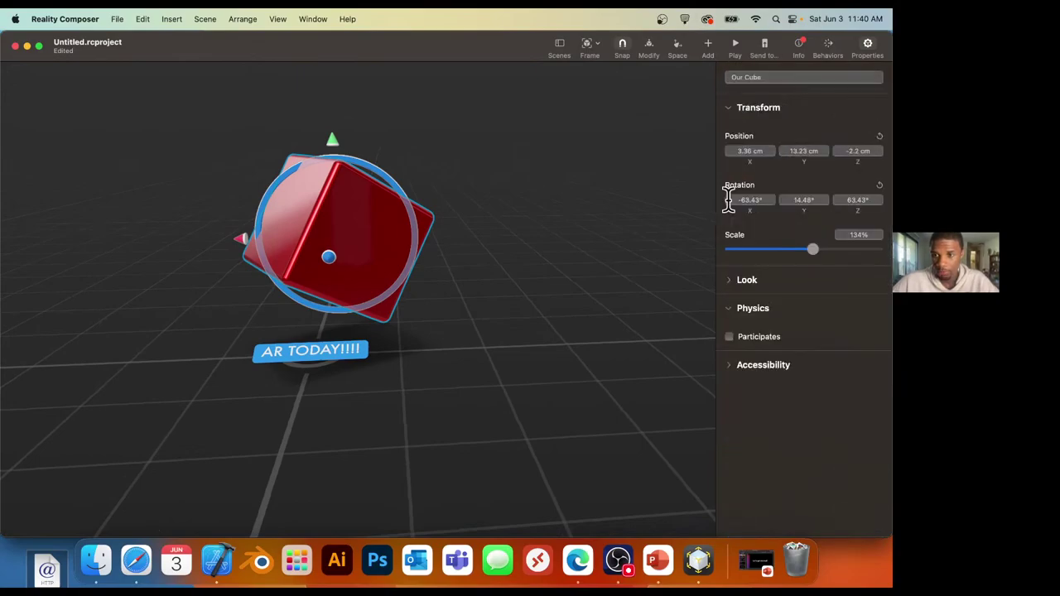
{"action": "left_click", "coordinate": [733, 311]}
{"action": "left_click", "coordinate": [733, 312]}
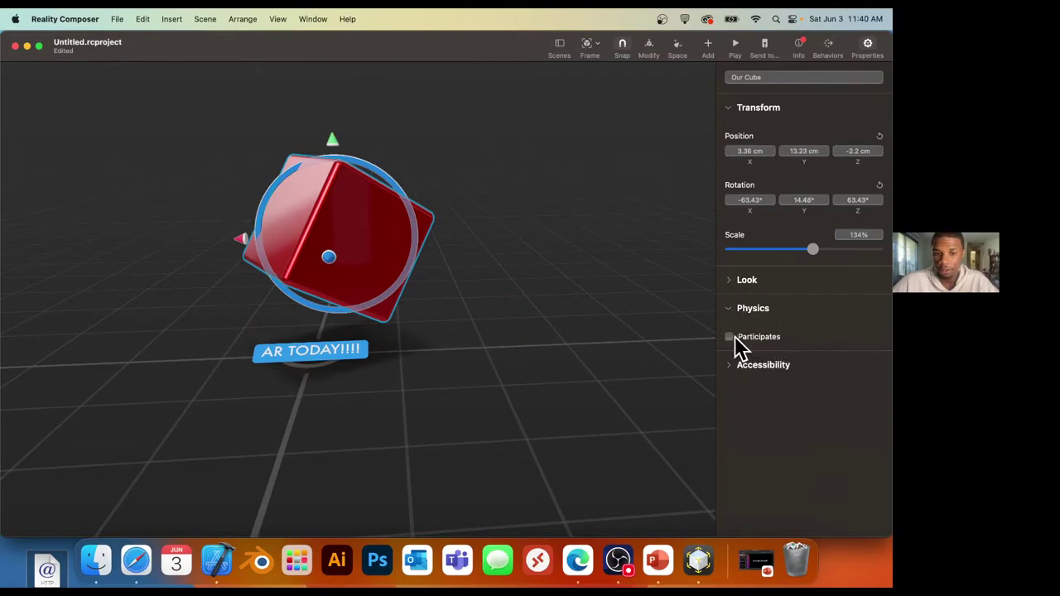
{"action": "left_click_drag", "start_coordinate": [333, 142], "coordinate": [343, 52]}
{"action": "scroll", "coordinate": [527, 168], "scroll_direction": "up", "scroll_amount": 5}
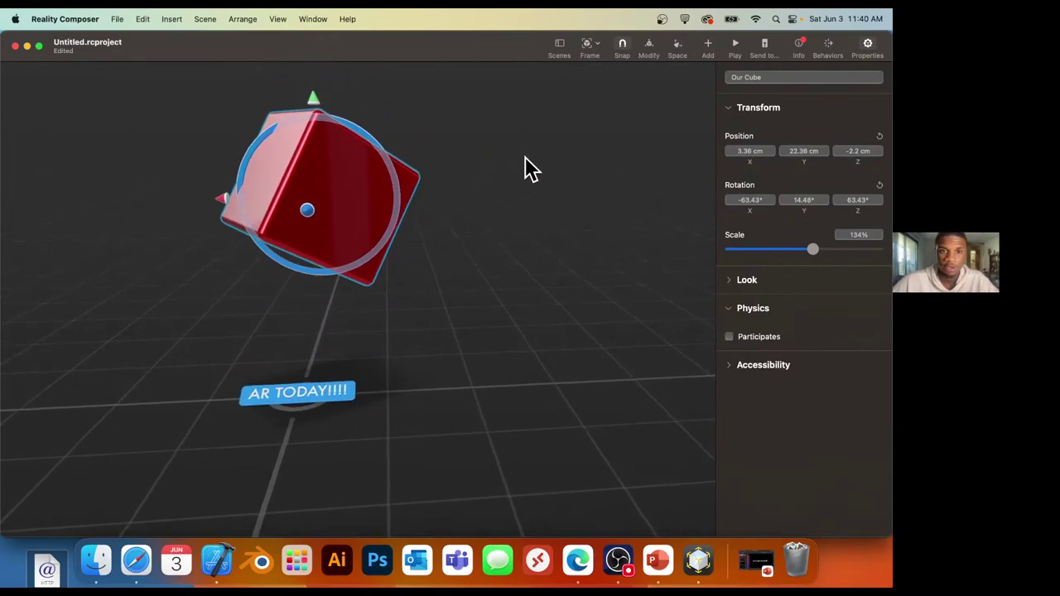
Deselect the cube and play the scene to preview the red cube and label.
{"action": "left_click", "coordinate": [530, 168]}
{"action": "scroll", "coordinate": [496, 241], "scroll_direction": "left", "scroll_amount": 5}
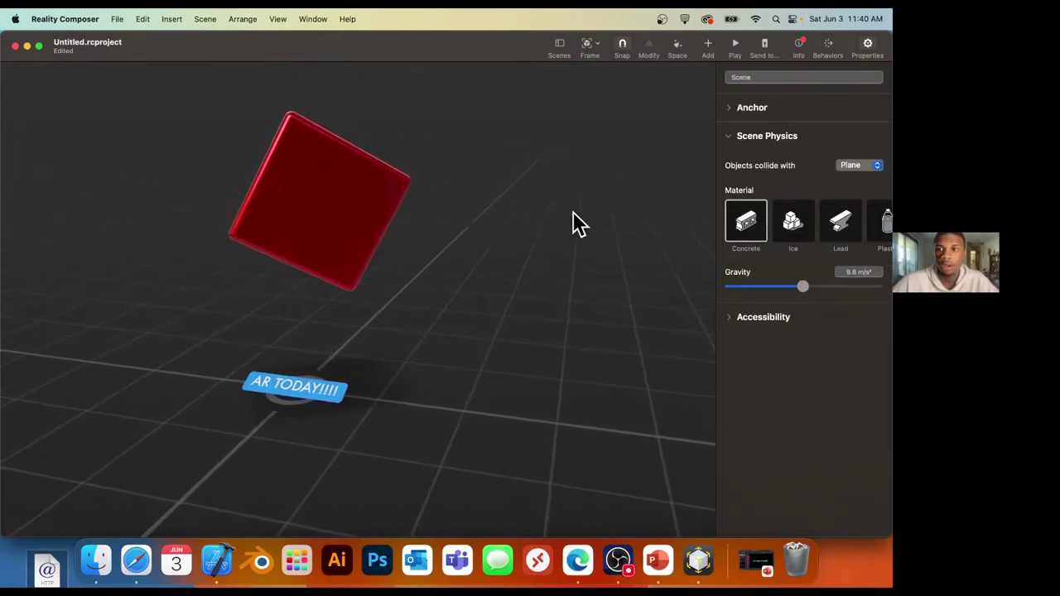
{"action": "left_click", "coordinate": [735, 43]}
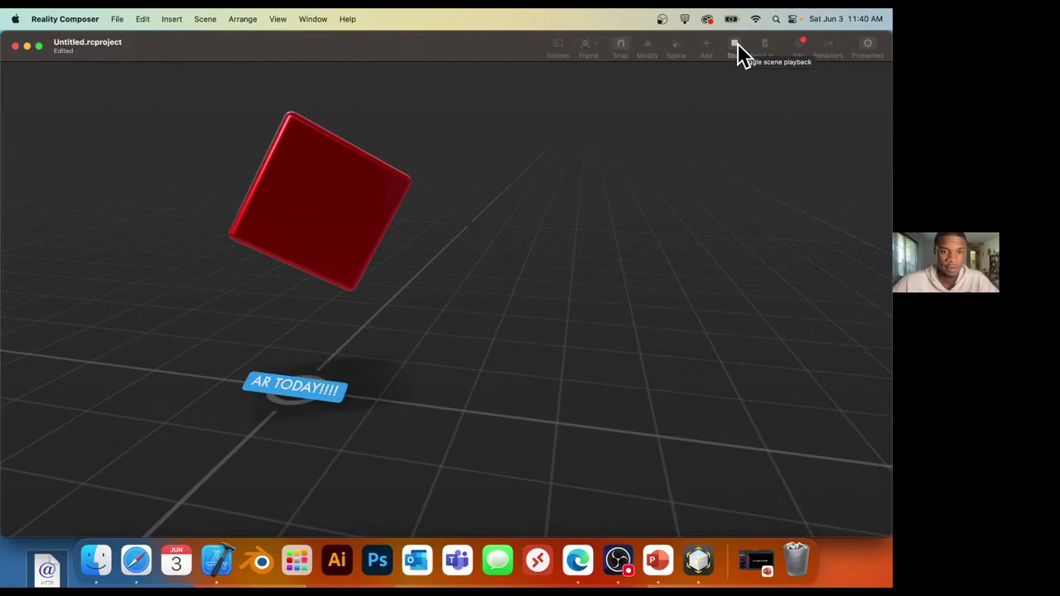
{"action": "left_click_drag", "start_coordinate": [400, 284], "coordinate": [423, 282]}
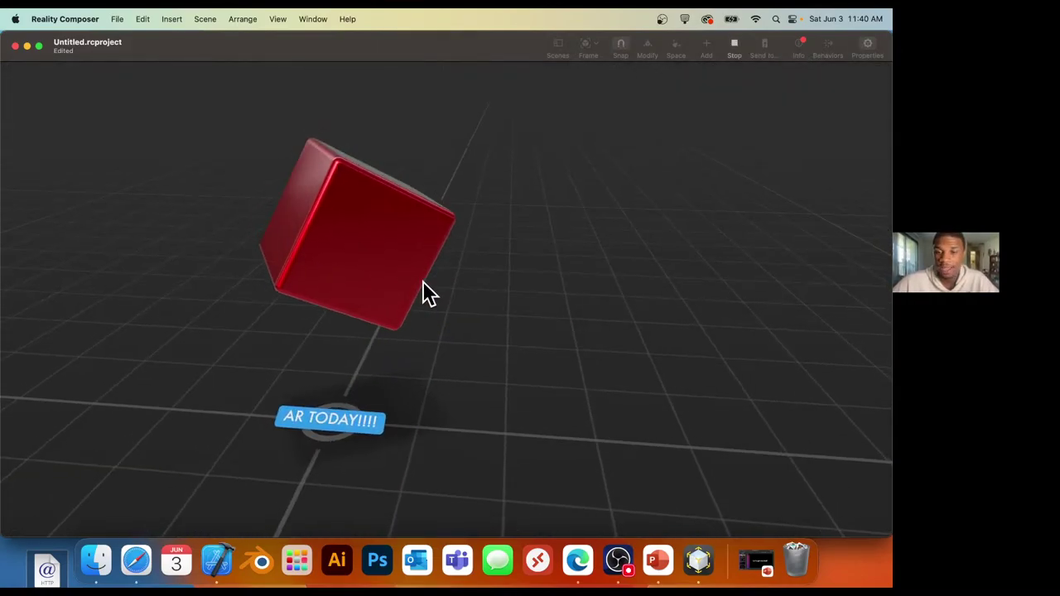
Stop the preview, make the cube participate in physics with the Fixed motion type, and play the scene to check it.
{"action": "left_click", "coordinate": [733, 43]}
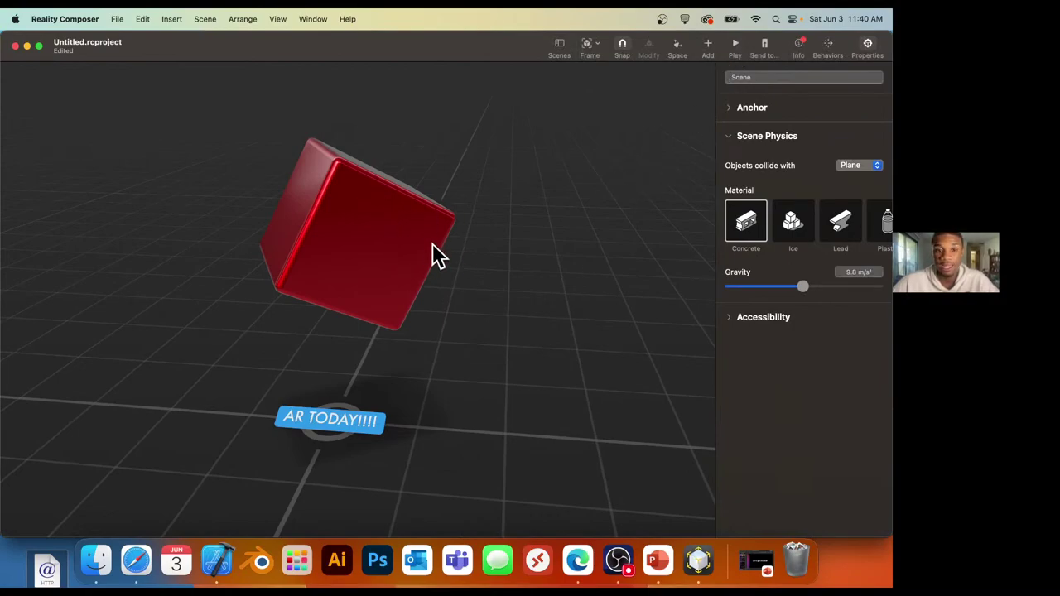
{"action": "left_click", "coordinate": [370, 224]}
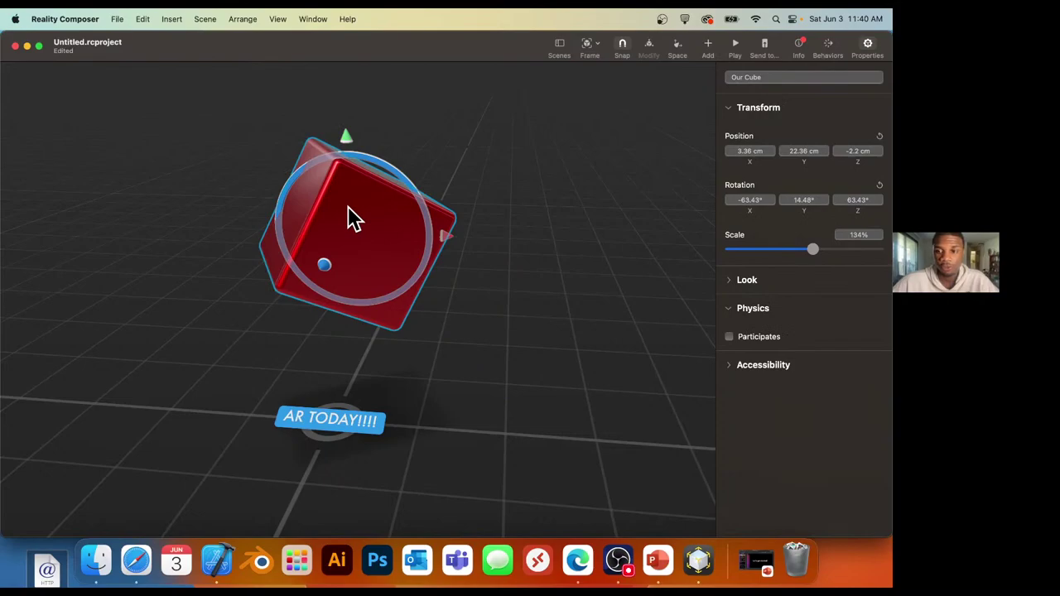
{"action": "left_click", "coordinate": [728, 337]}
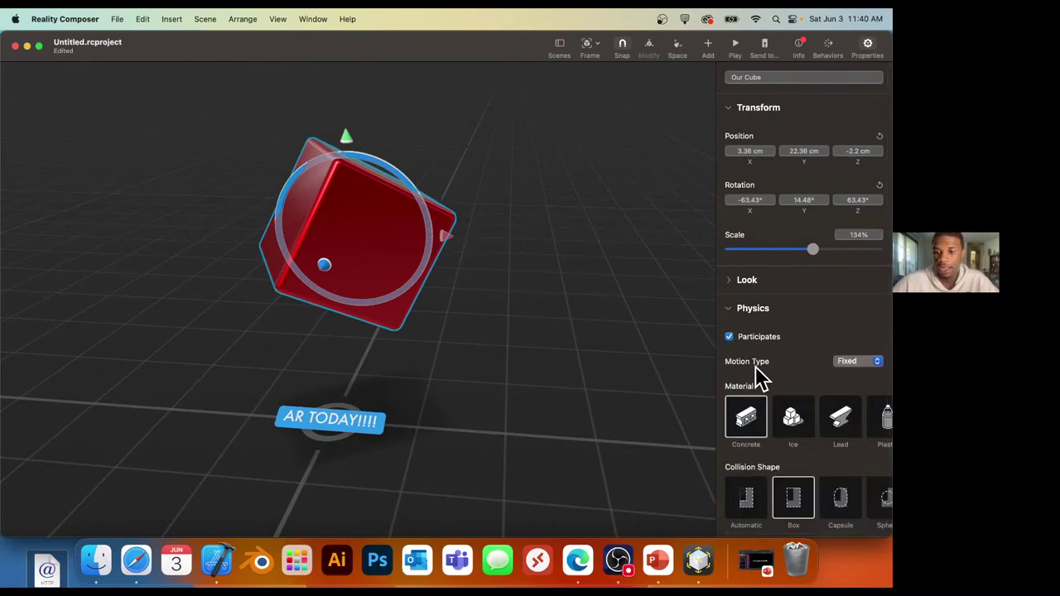
{"action": "scroll", "coordinate": [757, 372], "scroll_direction": "down", "scroll_amount": 2}
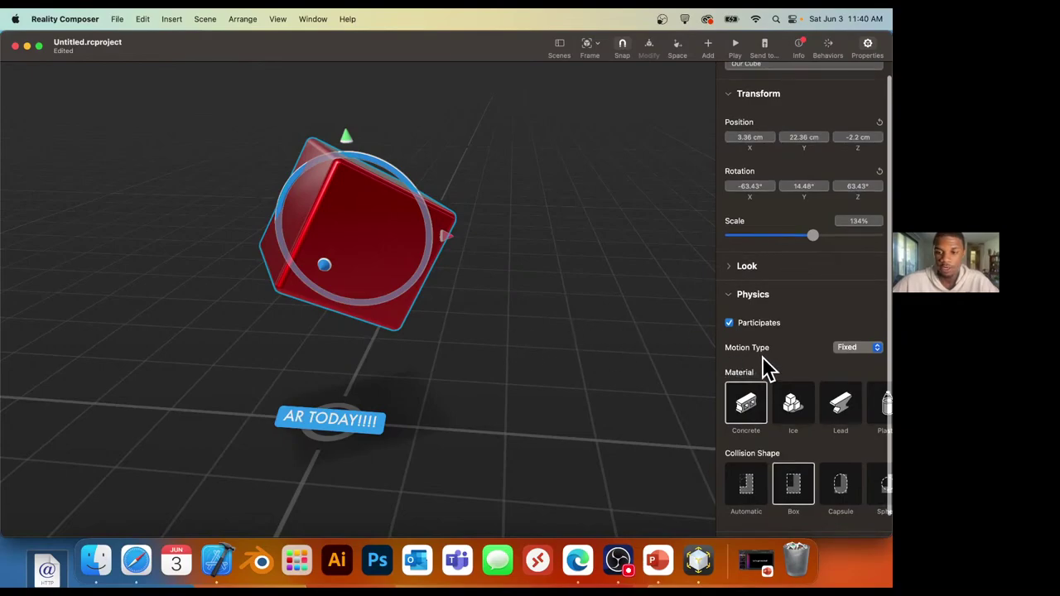
{"action": "left_click", "coordinate": [877, 348]}
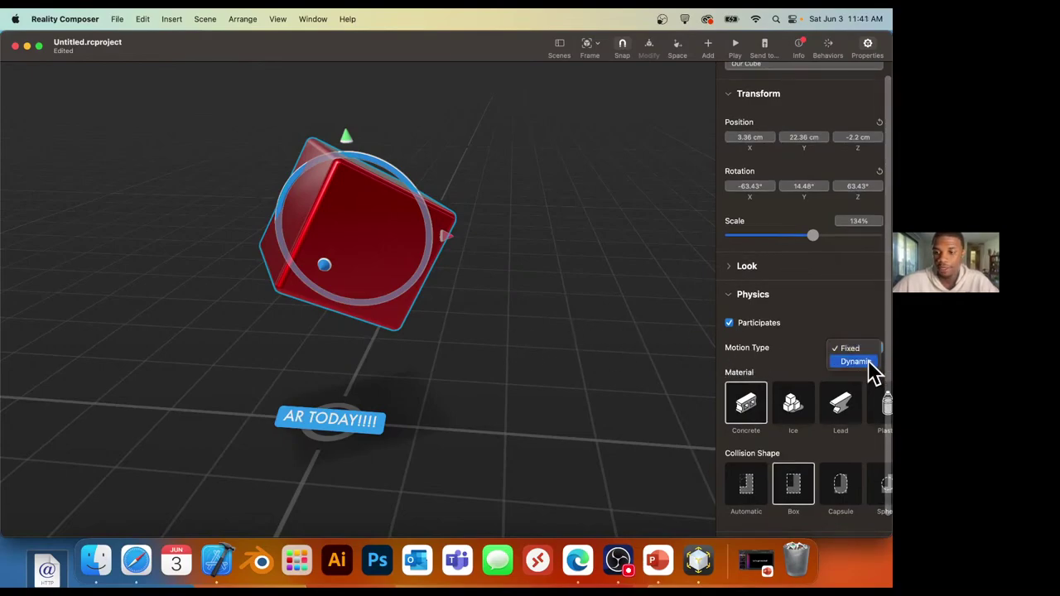
{"action": "left_click", "coordinate": [791, 348]}
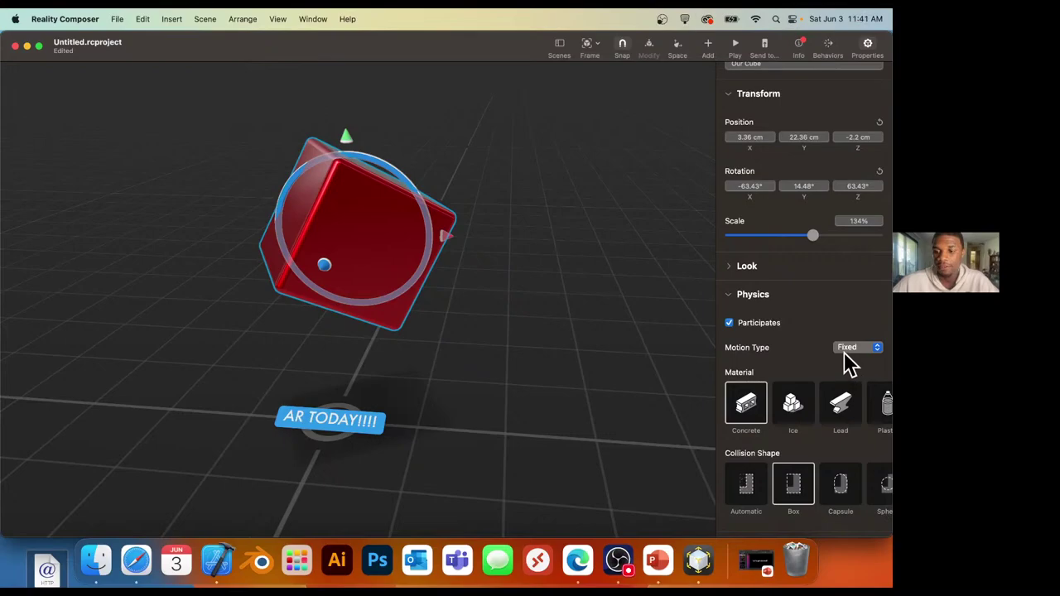
{"action": "left_click", "coordinate": [736, 48]}
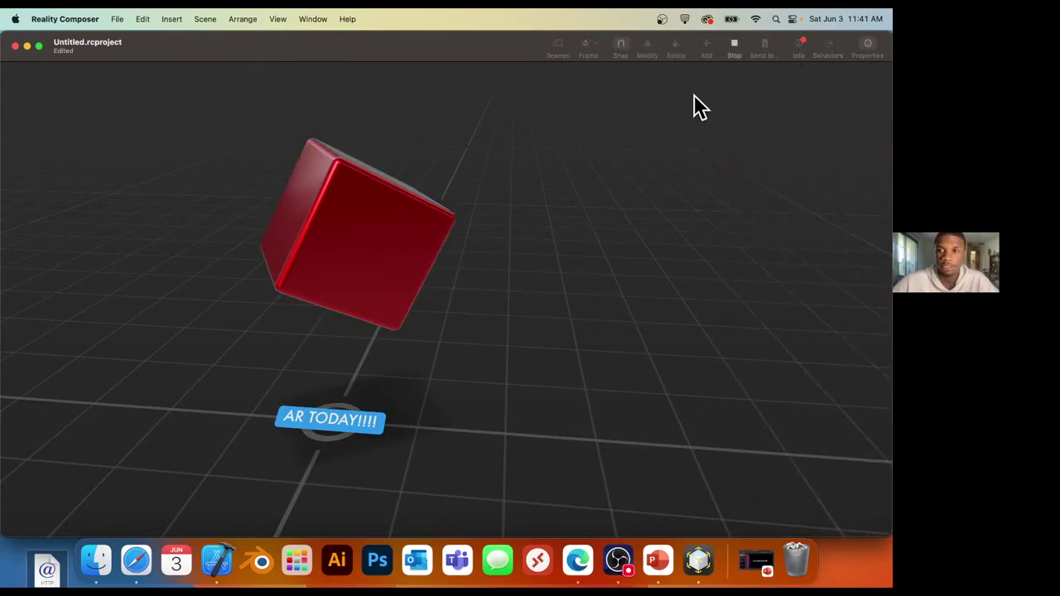
{"action": "left_click", "coordinate": [734, 48]}
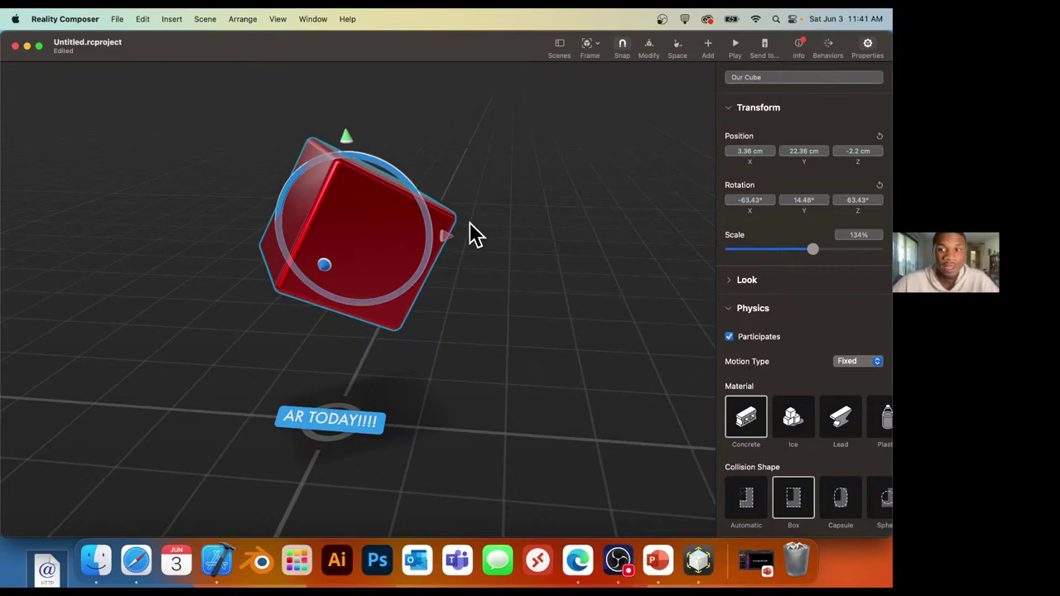
Set the cube's physics motion type to Dynamic and play the scene to watch the cube's motion.
{"action": "left_click", "coordinate": [850, 363]}
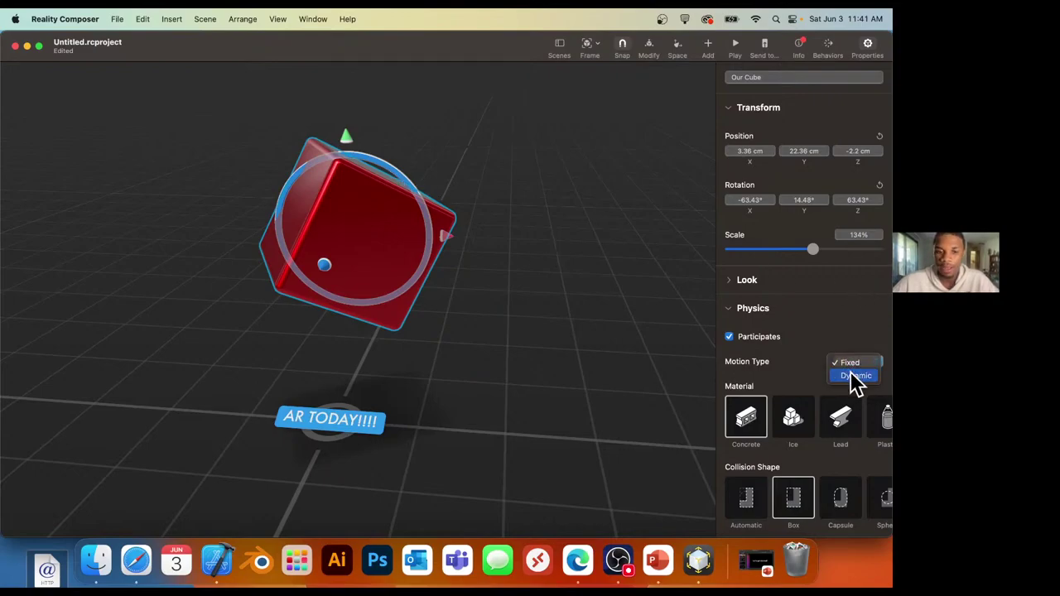
{"action": "left_click", "coordinate": [856, 377]}
{"action": "left_click", "coordinate": [734, 46]}
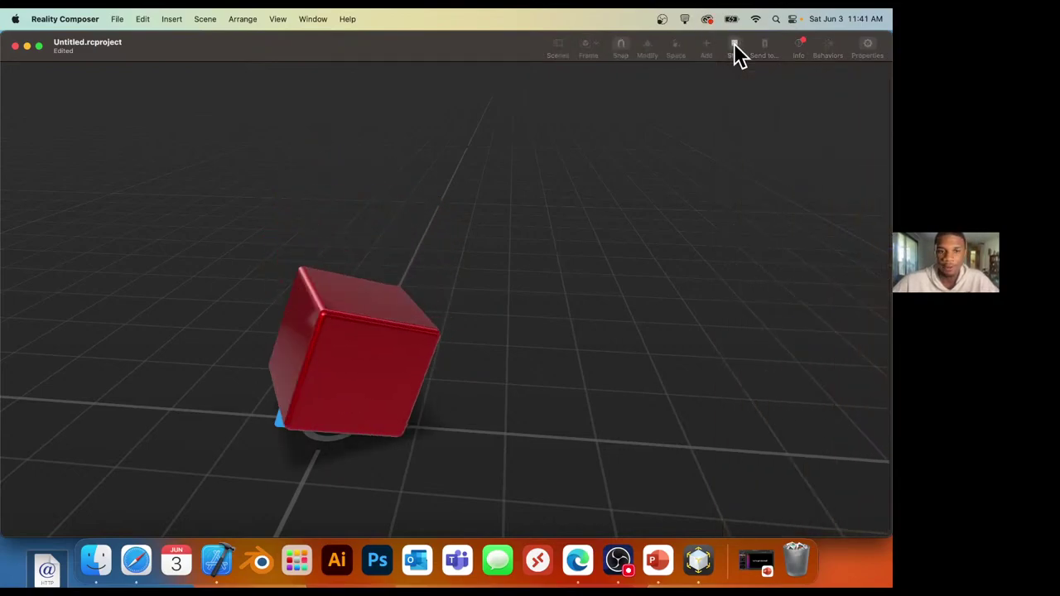
{"action": "left_click_drag", "start_coordinate": [391, 290], "coordinate": [335, 385]}
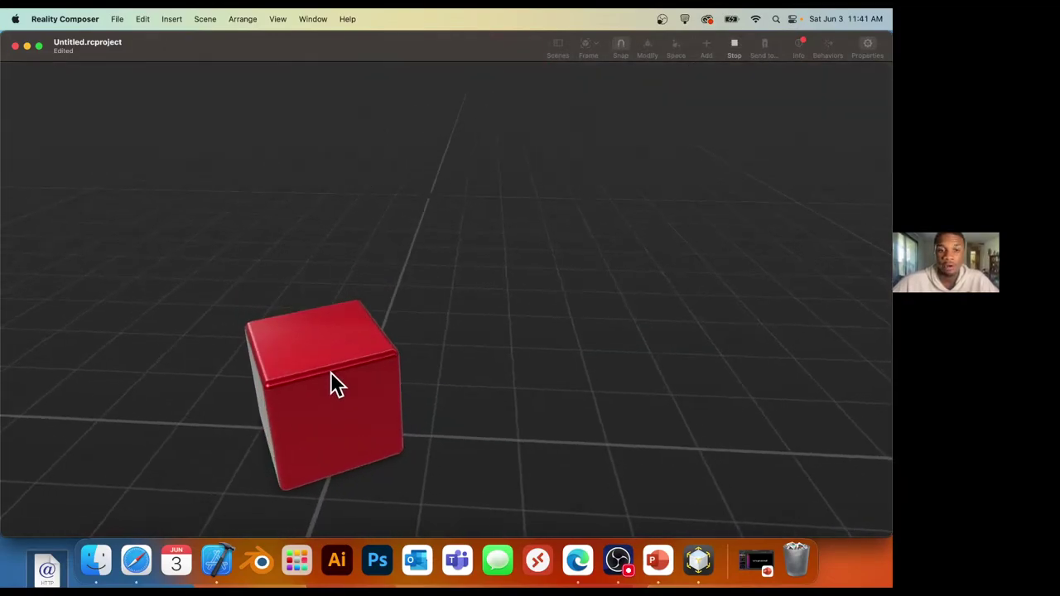
{"action": "left_click", "coordinate": [732, 45]}
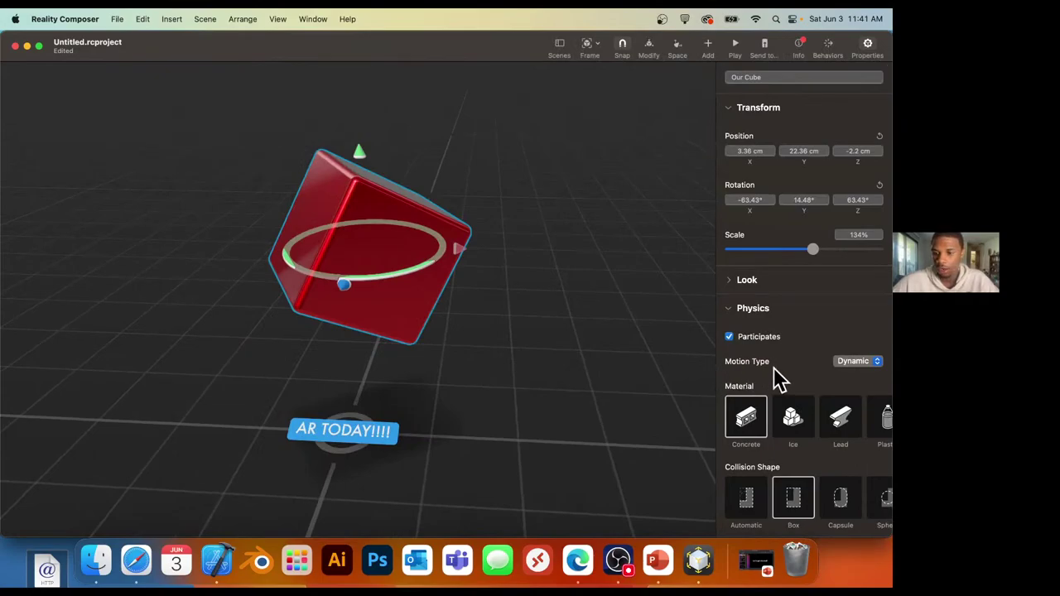
Set the cube's physics material to Ice and play the scene to preview its behavior.
{"action": "scroll", "coordinate": [778, 379], "scroll_direction": "down", "scroll_amount": 1}
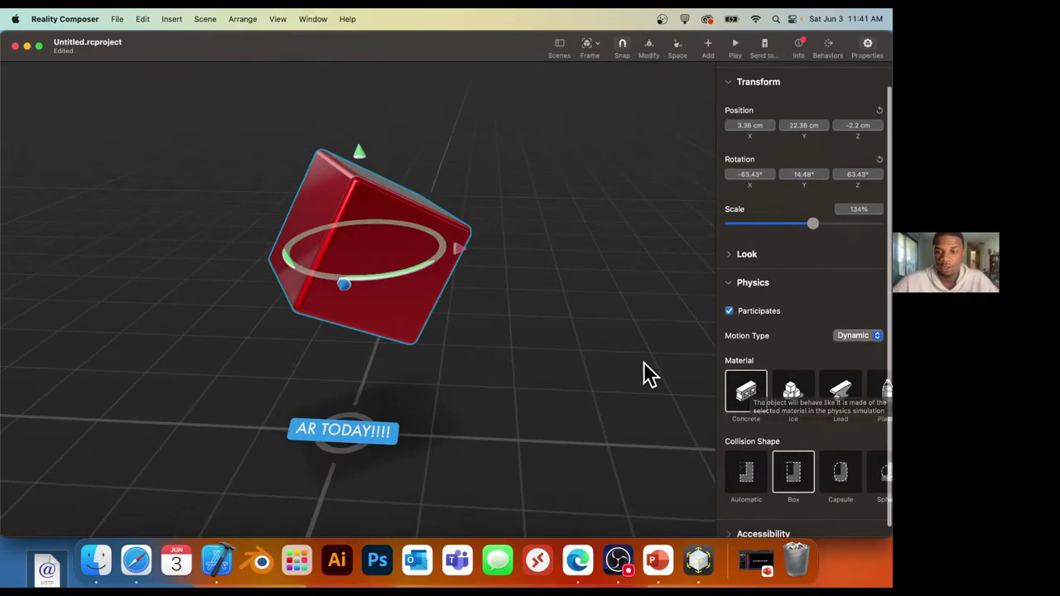
{"action": "left_click", "coordinate": [793, 389]}
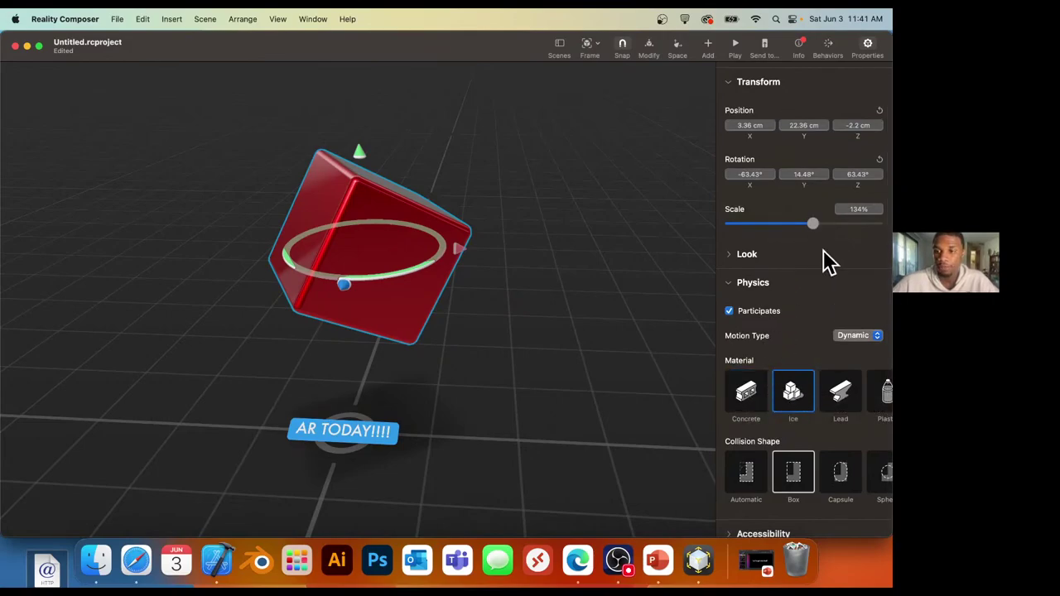
{"action": "left_click", "coordinate": [734, 43]}
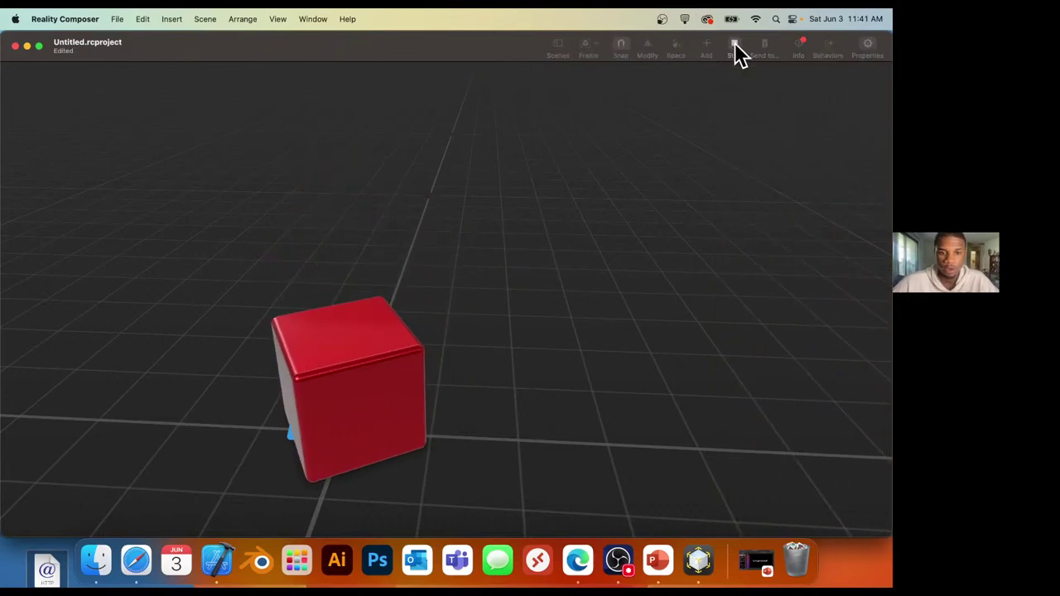
{"action": "left_click", "coordinate": [734, 43]}
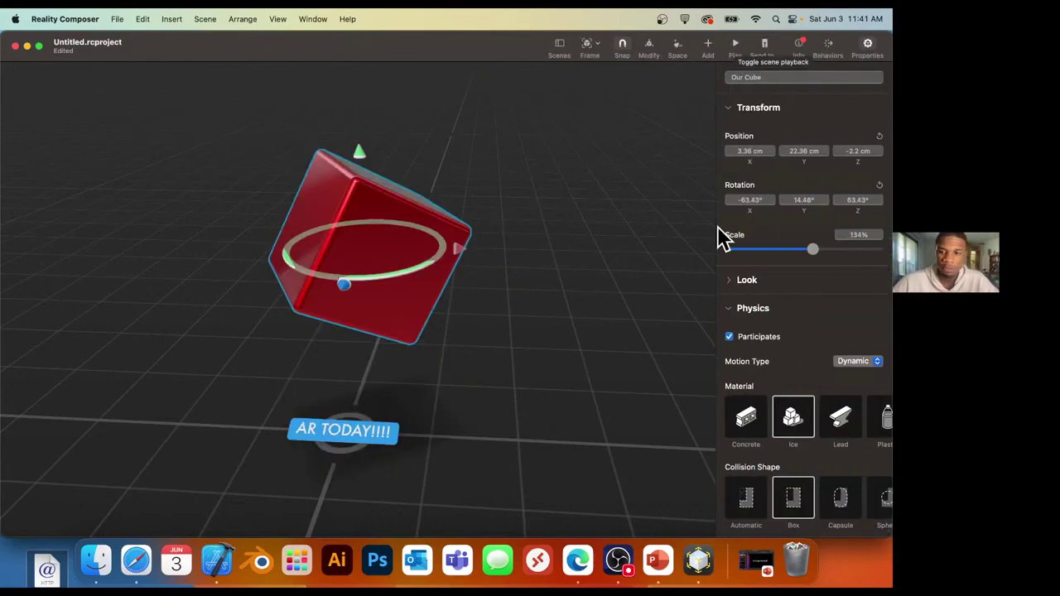
Compare the Concrete and Ice physics materials on the cube by playing the scene with each one.
{"action": "left_click", "coordinate": [750, 422]}
{"action": "left_click", "coordinate": [736, 44]}
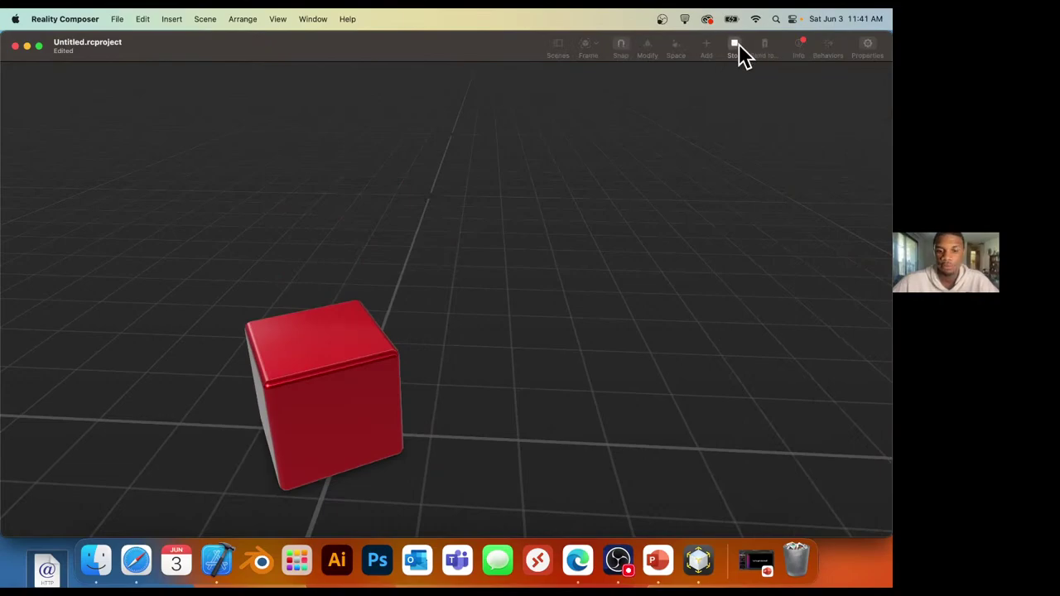
{"action": "left_click", "coordinate": [739, 43]}
{"action": "left_click", "coordinate": [793, 420]}
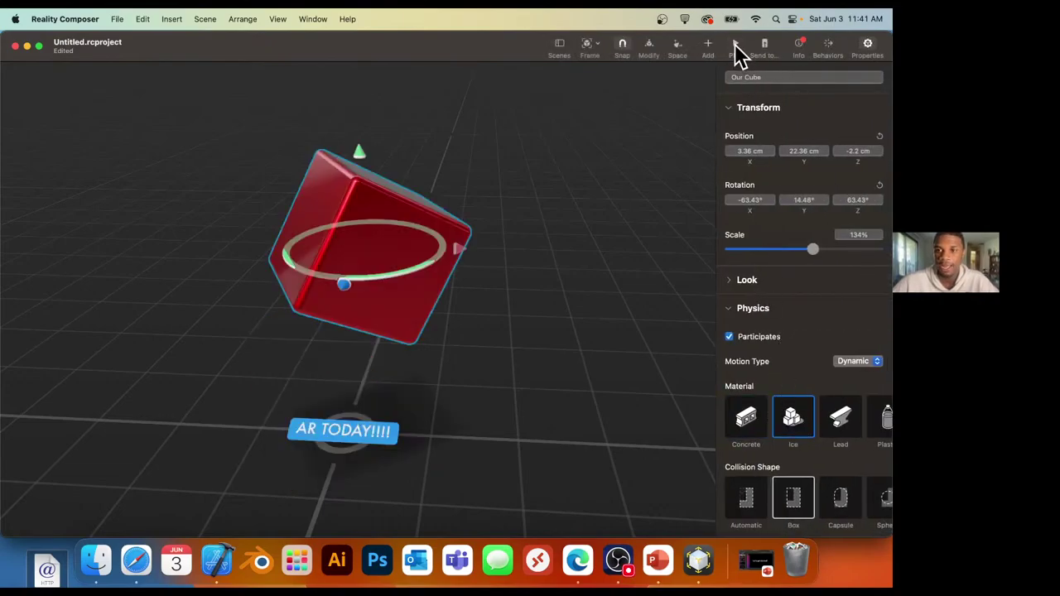
{"action": "left_click", "coordinate": [734, 44]}
{"action": "left_click", "coordinate": [734, 44]}
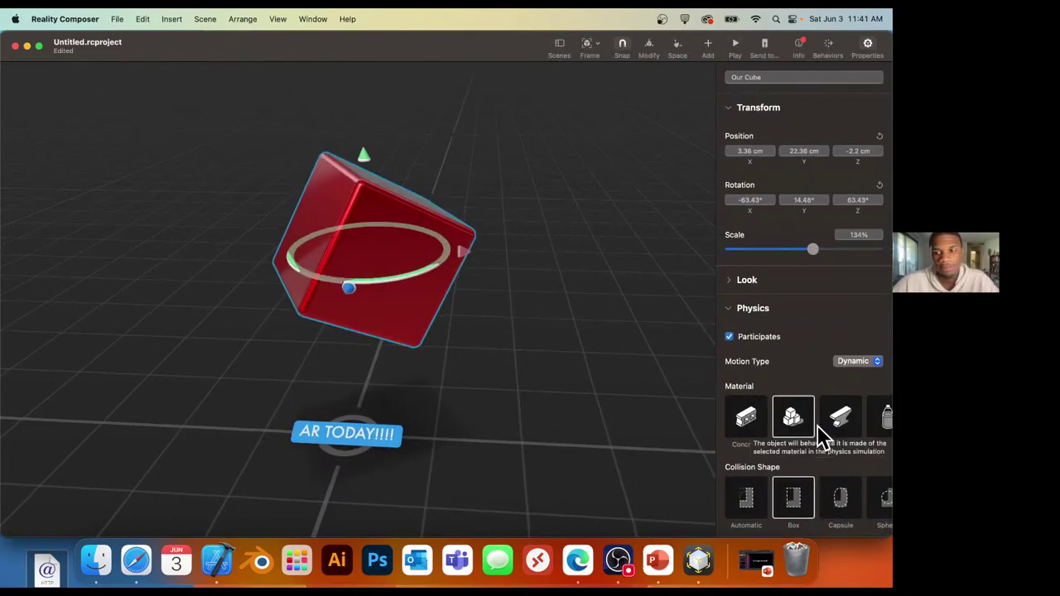
Try the Plastic, Wood and Rubber physics materials on the cube and preview the scene with Rubber.
{"action": "scroll", "coordinate": [812, 424], "scroll_direction": "right", "scroll_amount": 2}
{"action": "left_click", "coordinate": [861, 421]}
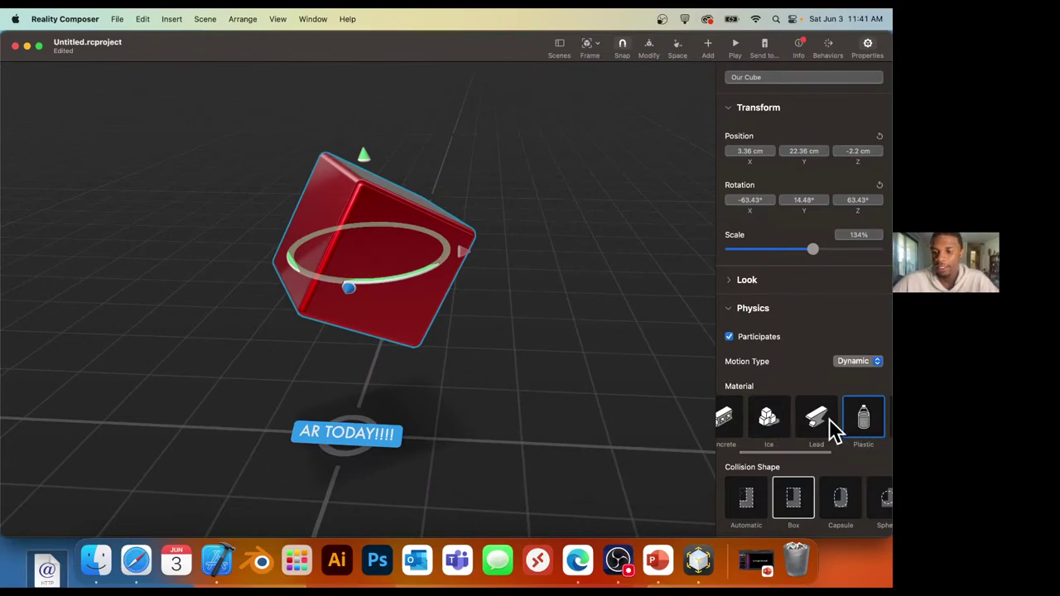
{"action": "scroll", "coordinate": [822, 424], "scroll_direction": "right", "scroll_amount": 2}
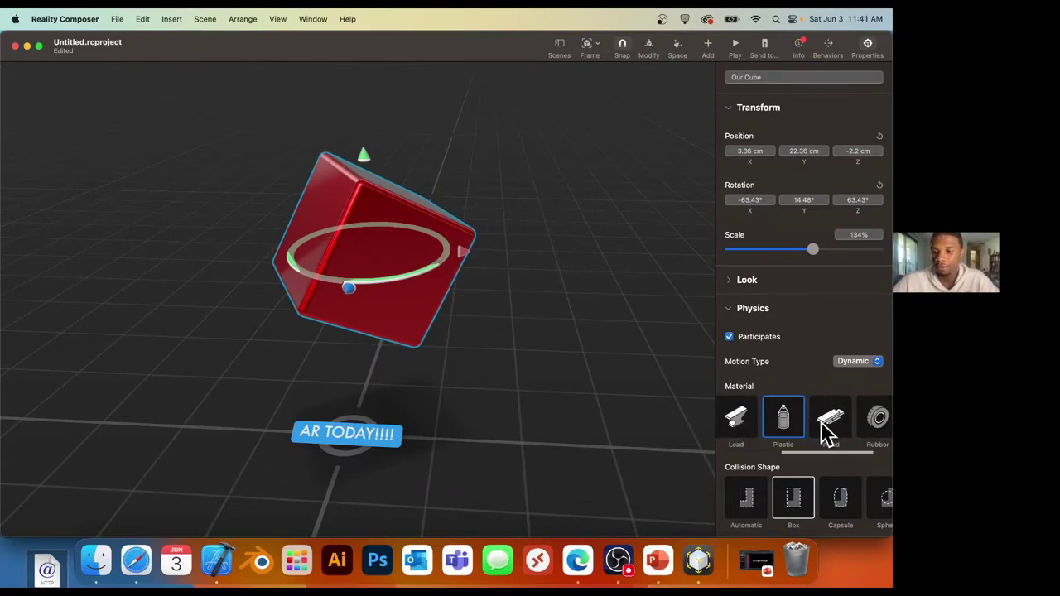
{"action": "scroll", "coordinate": [799, 435], "scroll_direction": "right", "scroll_amount": 1}
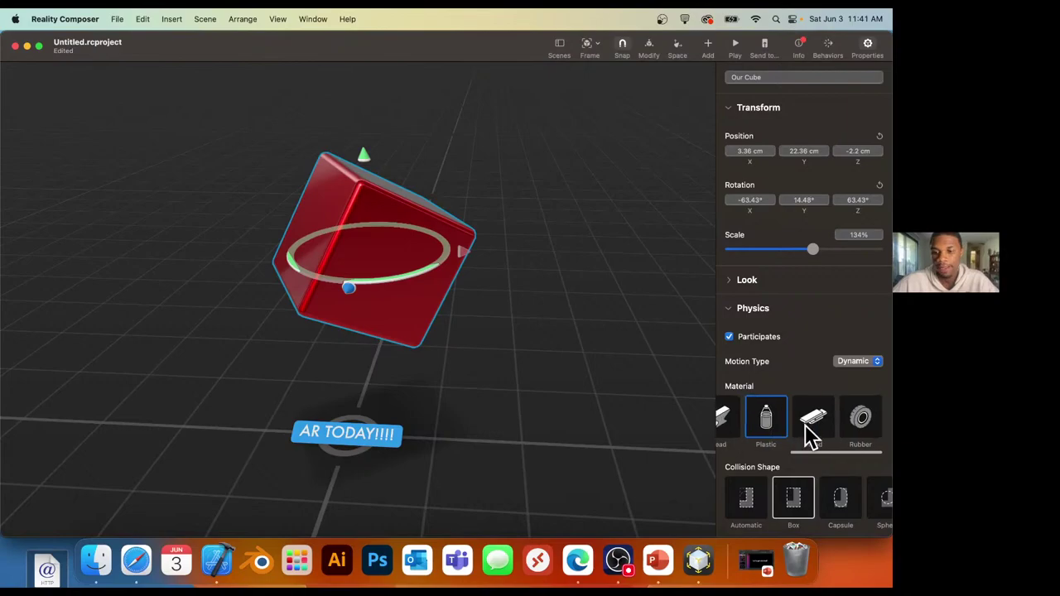
{"action": "left_click", "coordinate": [817, 426]}
{"action": "left_click", "coordinate": [864, 420]}
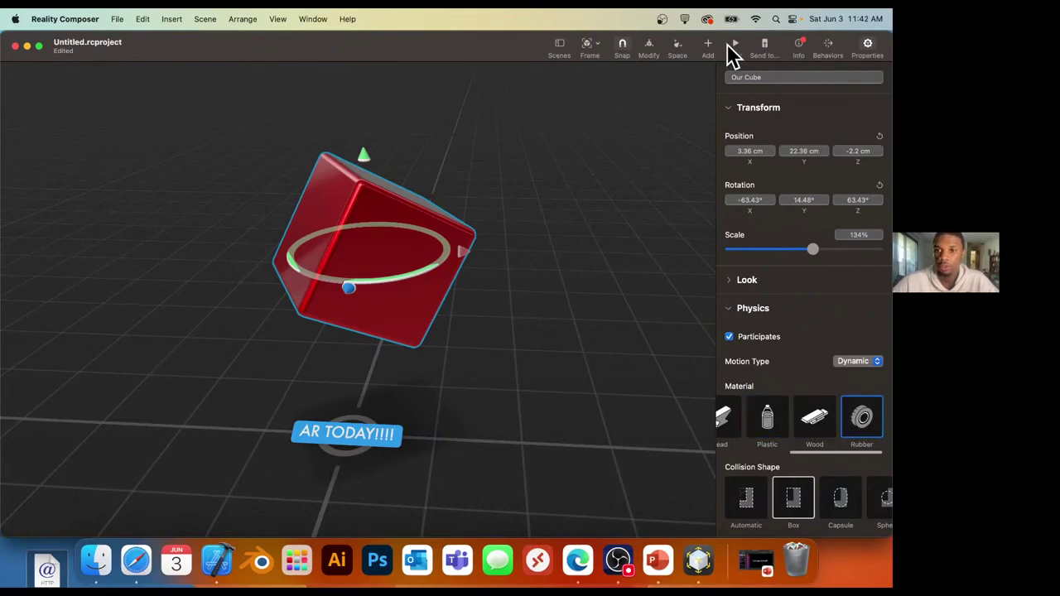
{"action": "left_click", "coordinate": [730, 46]}
{"action": "left_click", "coordinate": [736, 48]}
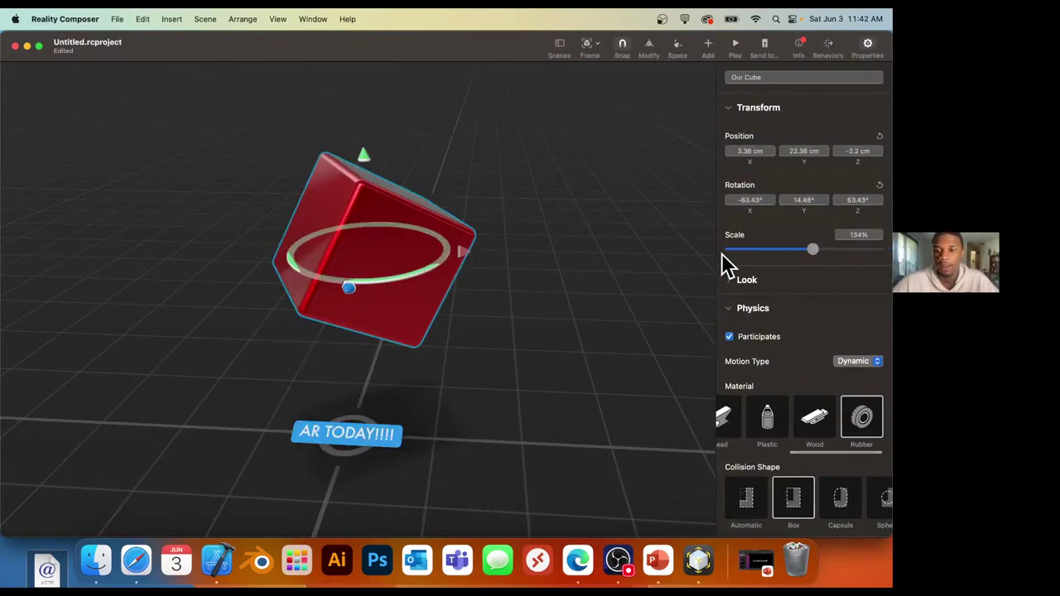
Set the cube's physics material to Ice and look through the available collision shapes, keeping Box.
{"action": "scroll", "coordinate": [774, 426], "scroll_direction": "left", "scroll_amount": 2}
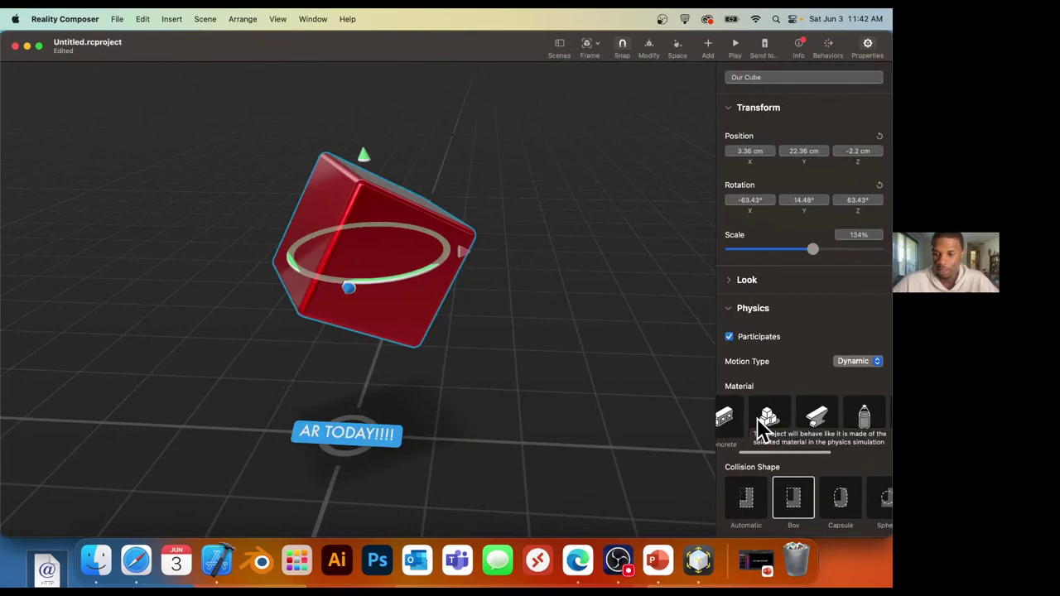
{"action": "scroll", "coordinate": [762, 423], "scroll_direction": "left", "scroll_amount": 1}
{"action": "left_click", "coordinate": [762, 418]}
{"action": "scroll", "coordinate": [767, 406], "scroll_direction": "down", "scroll_amount": 1}
{"action": "scroll", "coordinate": [767, 406], "scroll_direction": "down", "scroll_amount": 1}
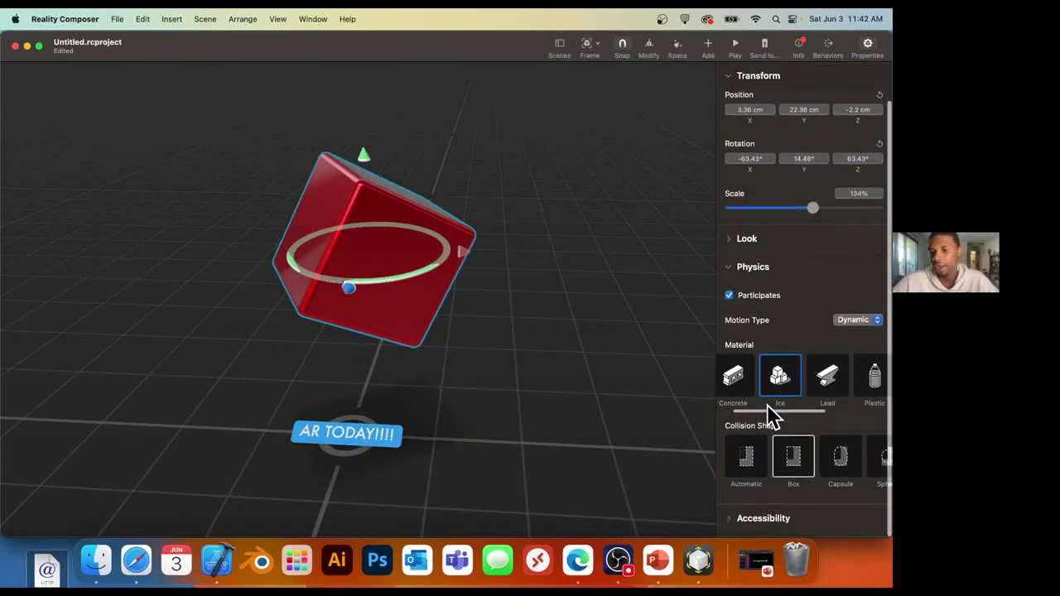
{"action": "scroll", "coordinate": [788, 472], "scroll_direction": "up", "scroll_amount": 1}
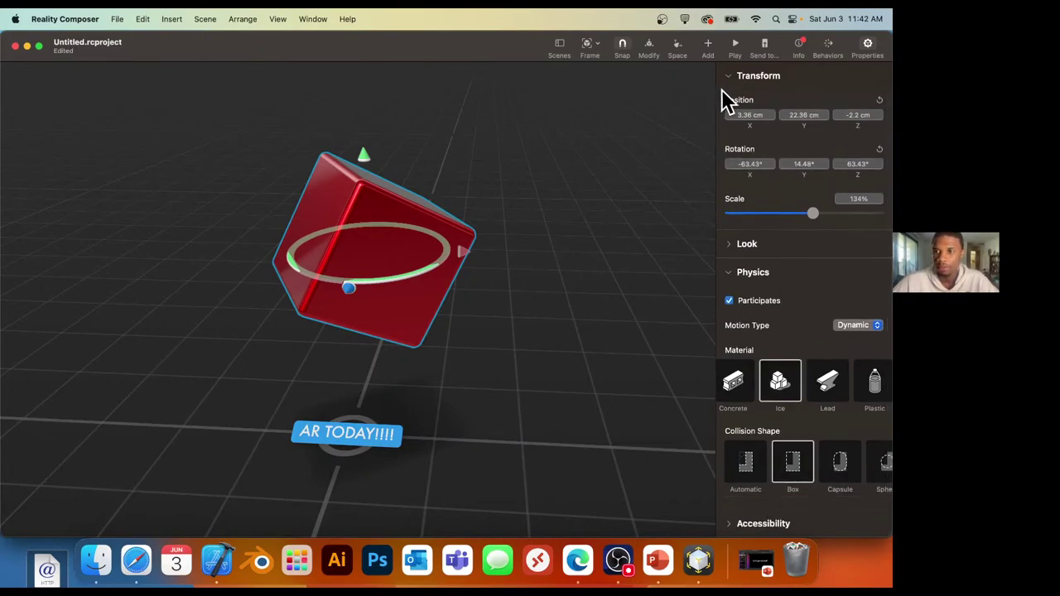
{"action": "scroll", "coordinate": [816, 476], "scroll_direction": "right", "scroll_amount": 1}
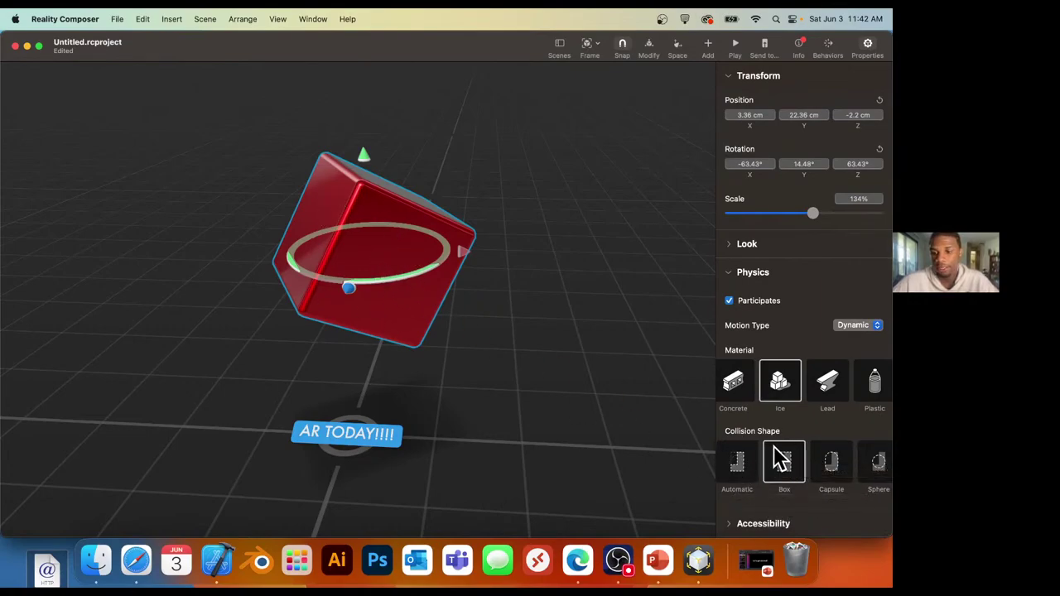
{"action": "scroll", "coordinate": [823, 470], "scroll_direction": "right", "scroll_amount": 2}
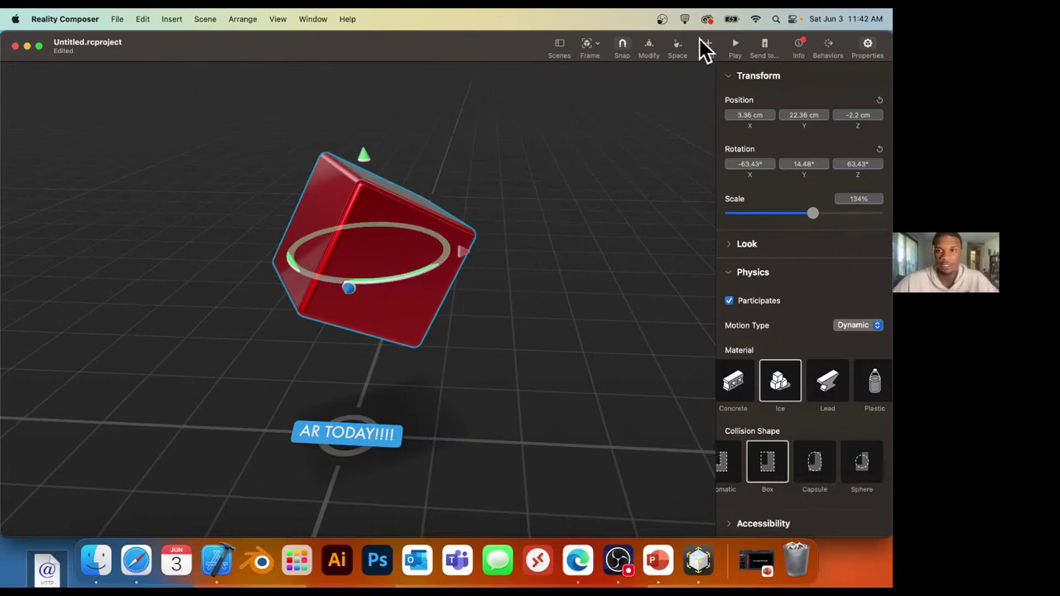
Duplicate the red cube and select the copy.
{"action": "right_click", "coordinate": [338, 190]}
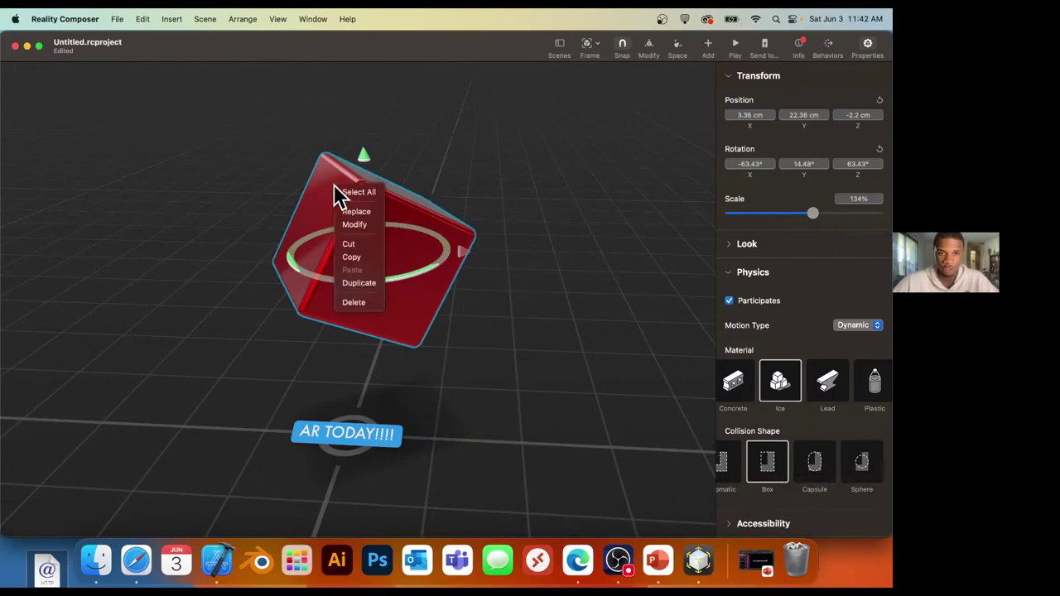
{"action": "left_click", "coordinate": [372, 285]}
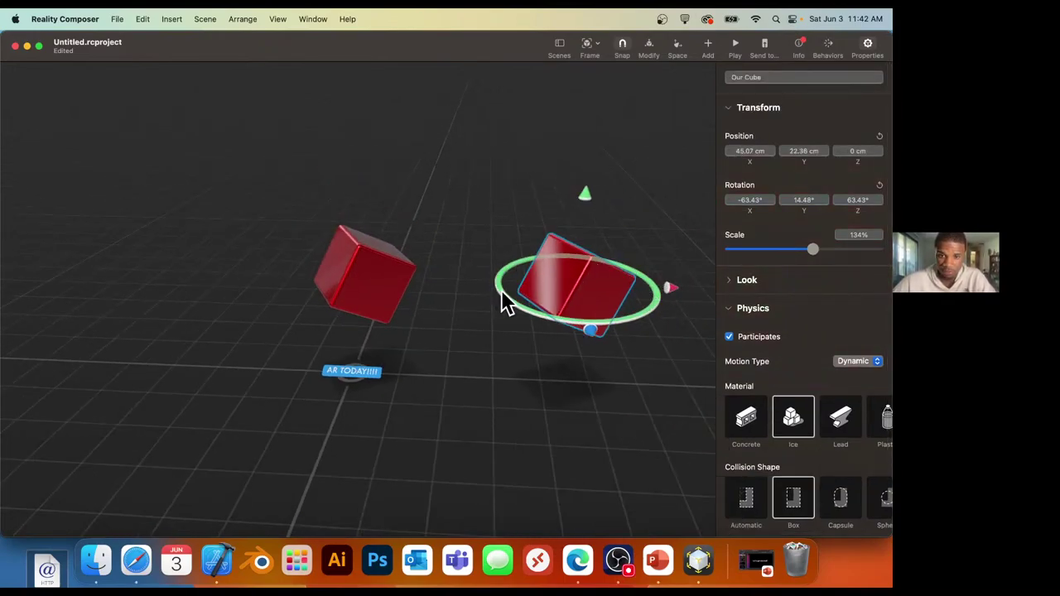
{"action": "left_click", "coordinate": [535, 388]}
{"action": "left_click", "coordinate": [563, 289]}
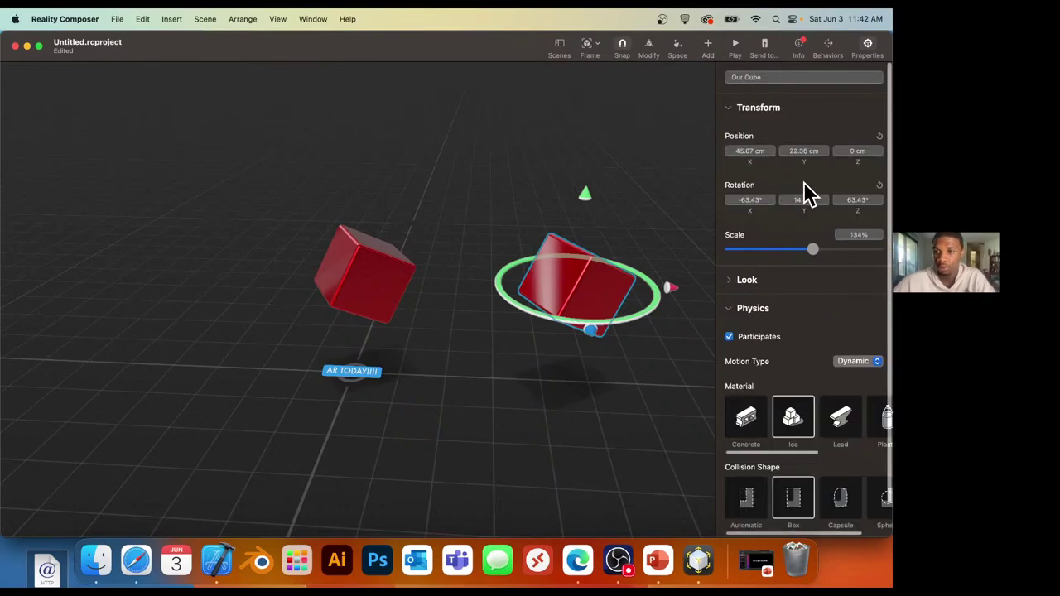
Set the duplicate cube's material color to teal in its Look properties.
{"action": "left_click", "coordinate": [732, 280]}
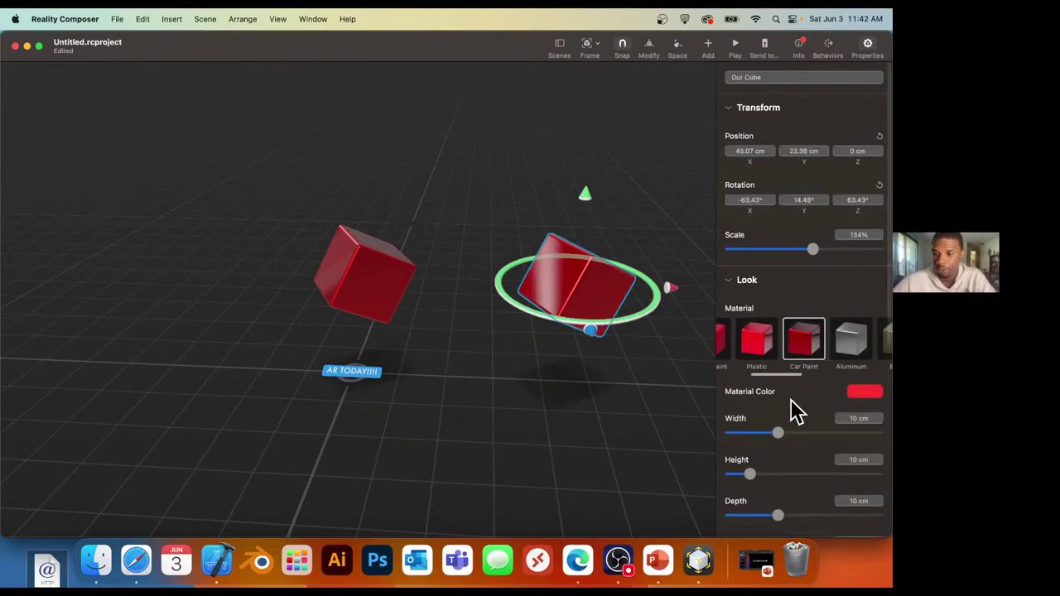
{"action": "left_click", "coordinate": [855, 393]}
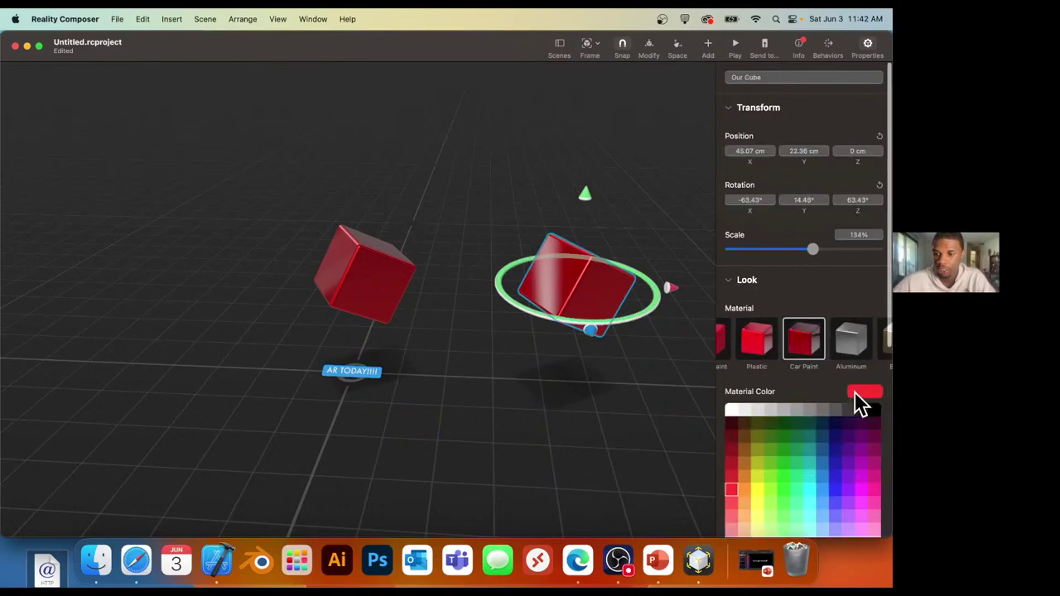
{"action": "left_click", "coordinate": [808, 463]}
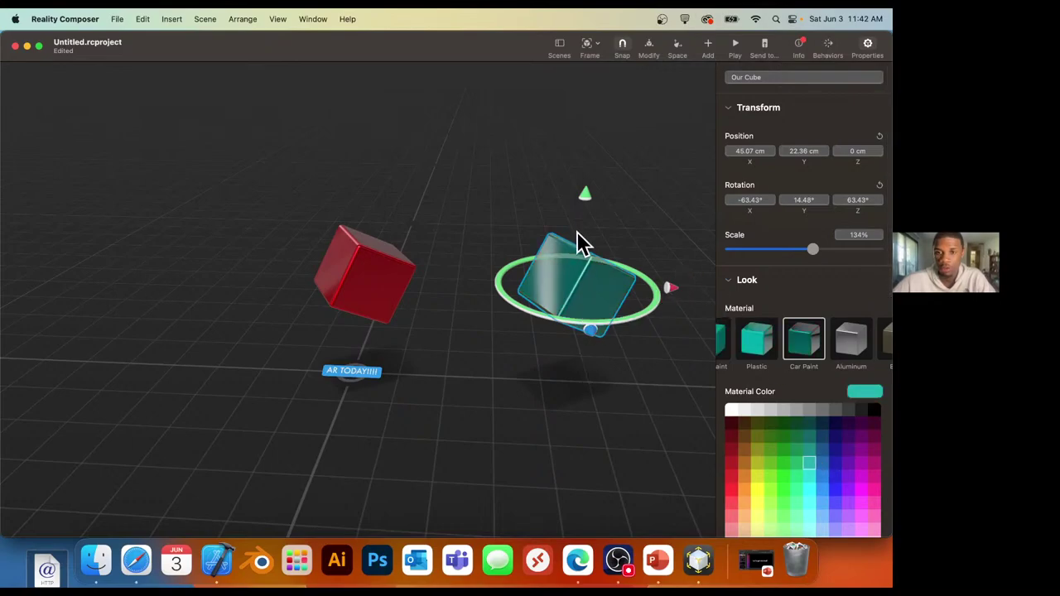
Move the teal cube directly above the red cube, to about X 12 cm, Y 35 cm, Z -7 cm.
{"action": "left_click_drag", "start_coordinate": [582, 241], "coordinate": [509, 272]}
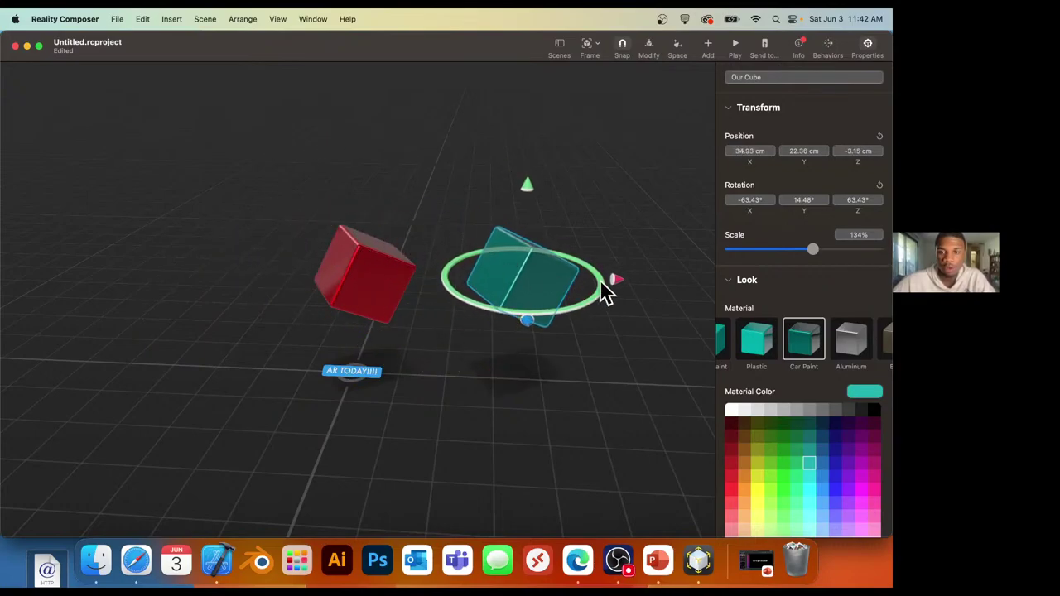
{"action": "left_click_drag", "start_coordinate": [620, 286], "coordinate": [578, 281]}
{"action": "left_click_drag", "start_coordinate": [481, 280], "coordinate": [409, 269]}
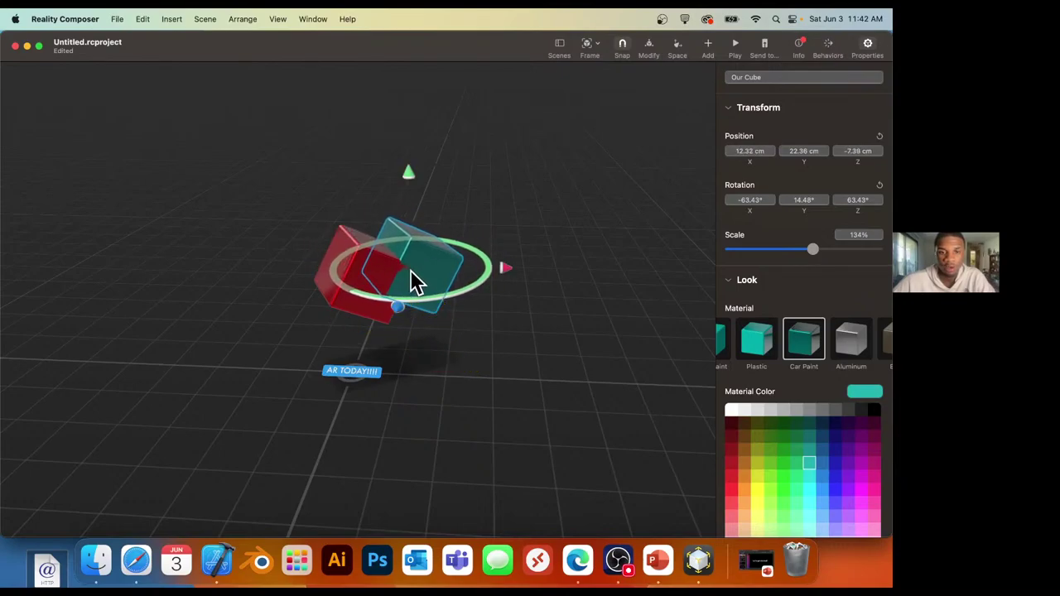
{"action": "left_click_drag", "start_coordinate": [409, 175], "coordinate": [378, 110]}
{"action": "left_click_drag", "start_coordinate": [486, 346], "coordinate": [458, 341]}
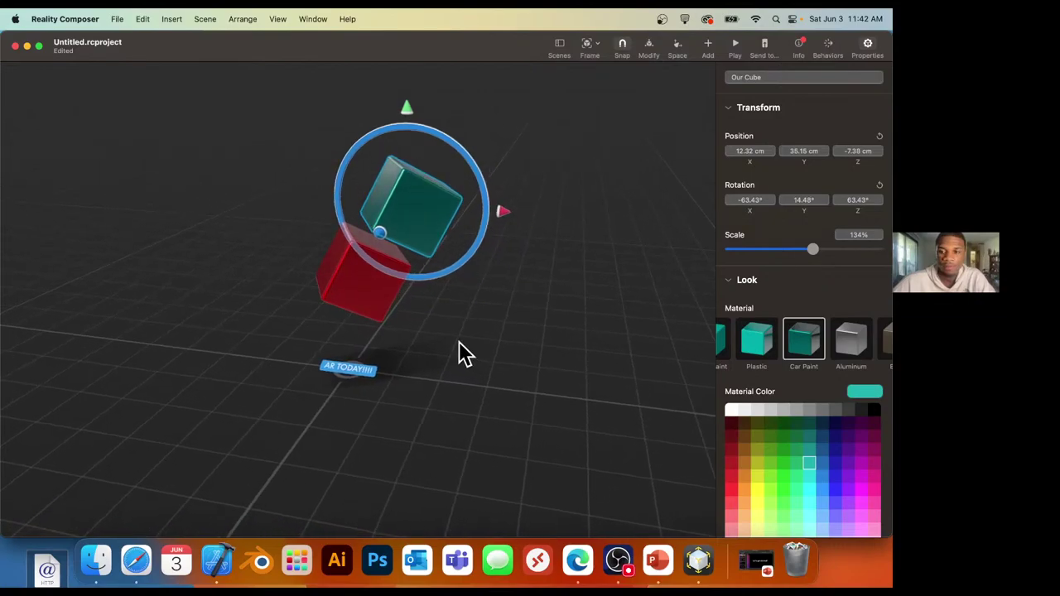
Preview the scene with both cubes and review the teal cube's look and physics settings.
{"action": "left_click", "coordinate": [732, 45]}
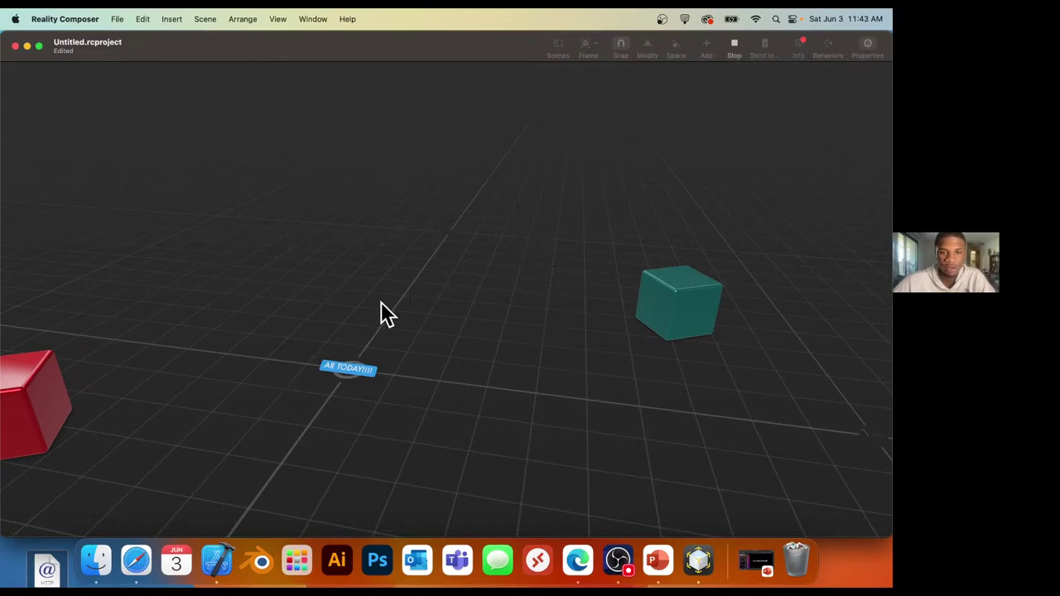
{"action": "left_click", "coordinate": [735, 45]}
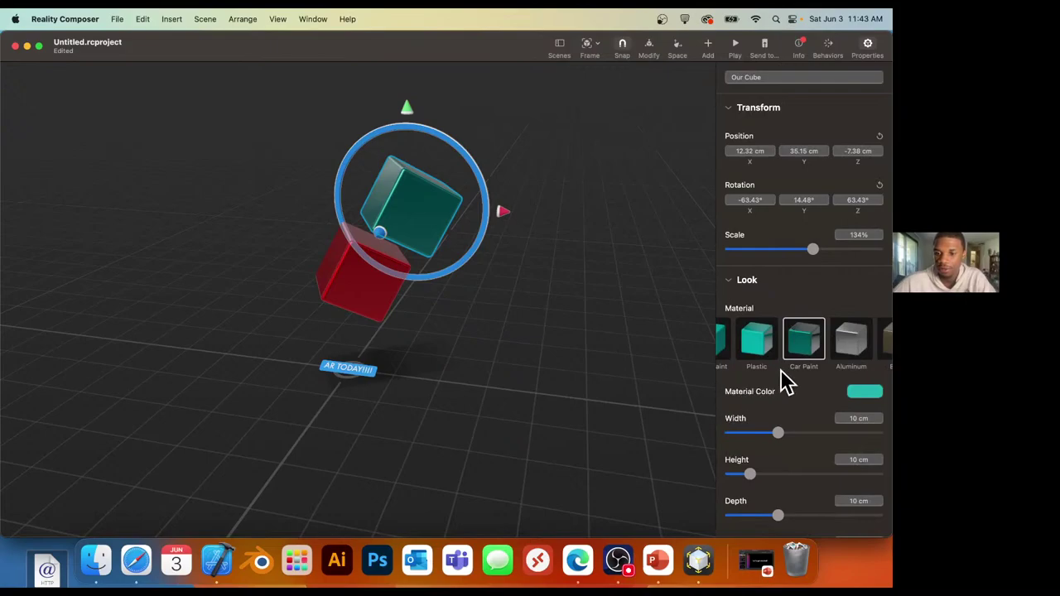
{"action": "scroll", "coordinate": [757, 473], "scroll_direction": "down", "scroll_amount": 5}
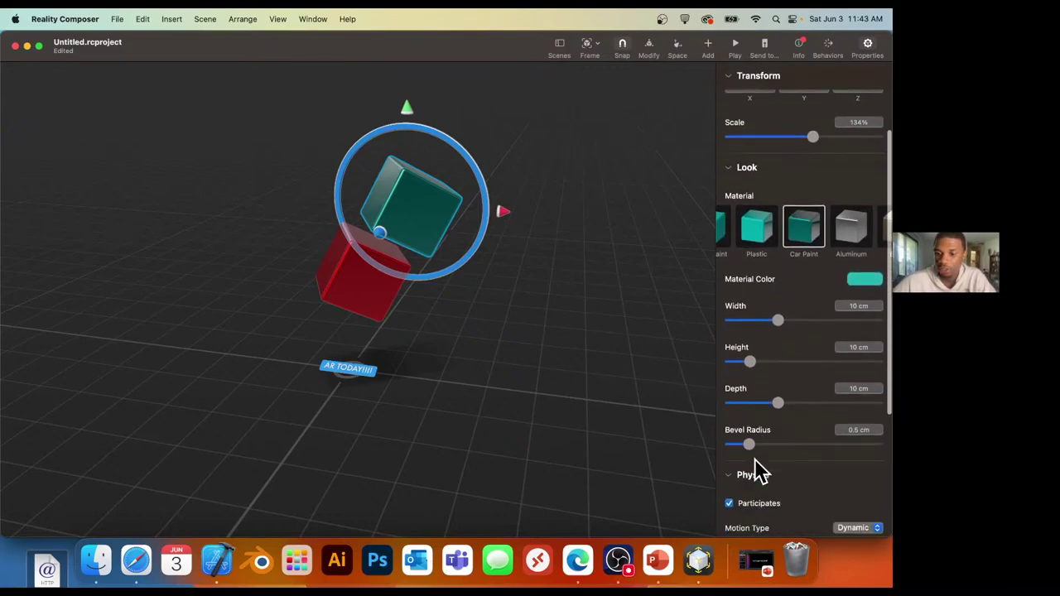
{"action": "scroll", "coordinate": [763, 497], "scroll_direction": "down", "scroll_amount": 7}
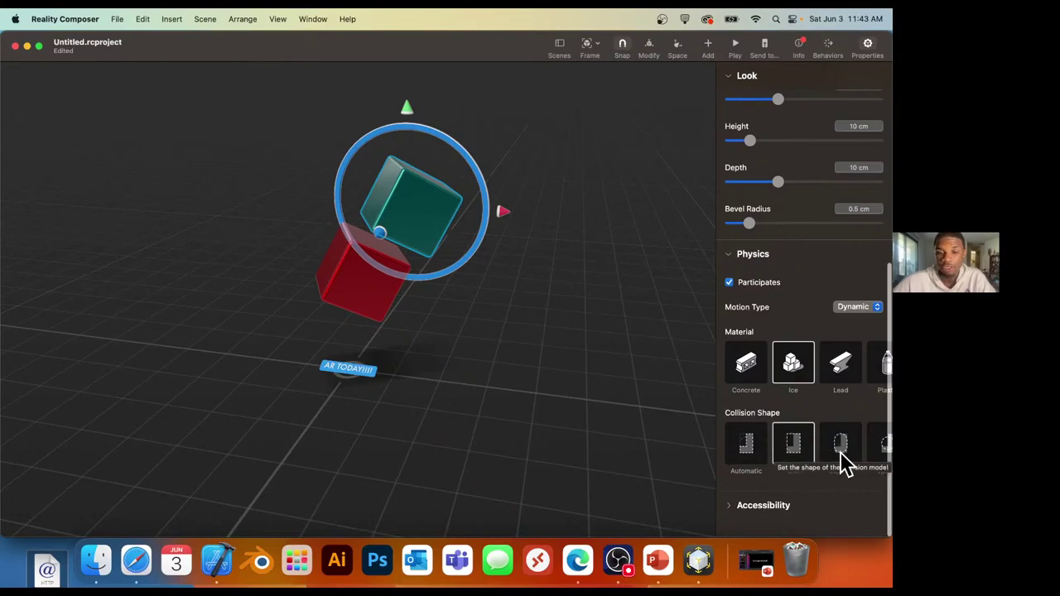
{"action": "scroll", "coordinate": [836, 459], "scroll_direction": "up", "scroll_amount": 1}
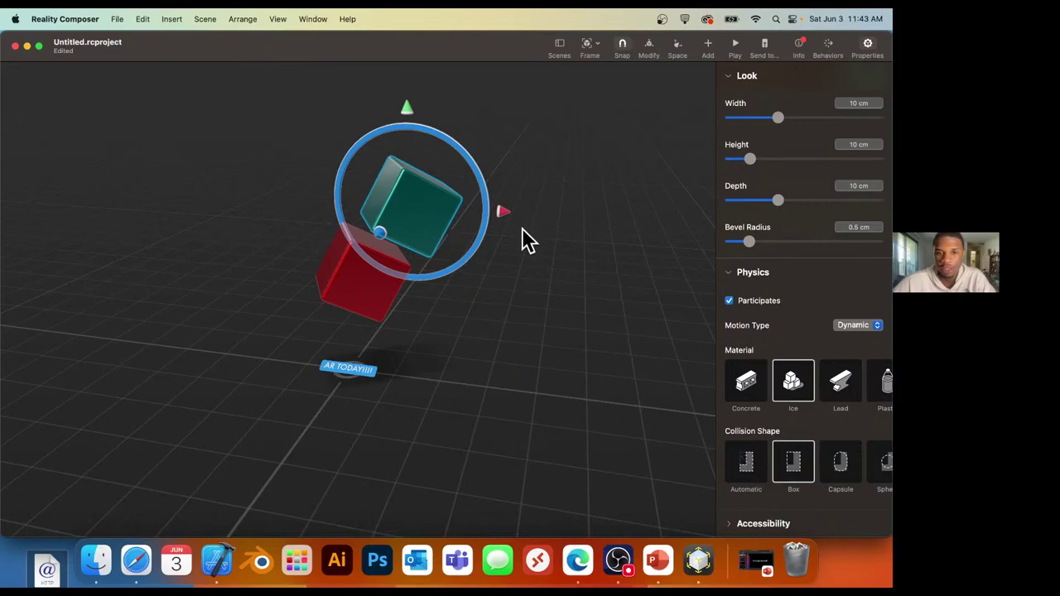
{"action": "scroll", "coordinate": [563, 322], "scroll_direction": "left", "scroll_amount": 5}
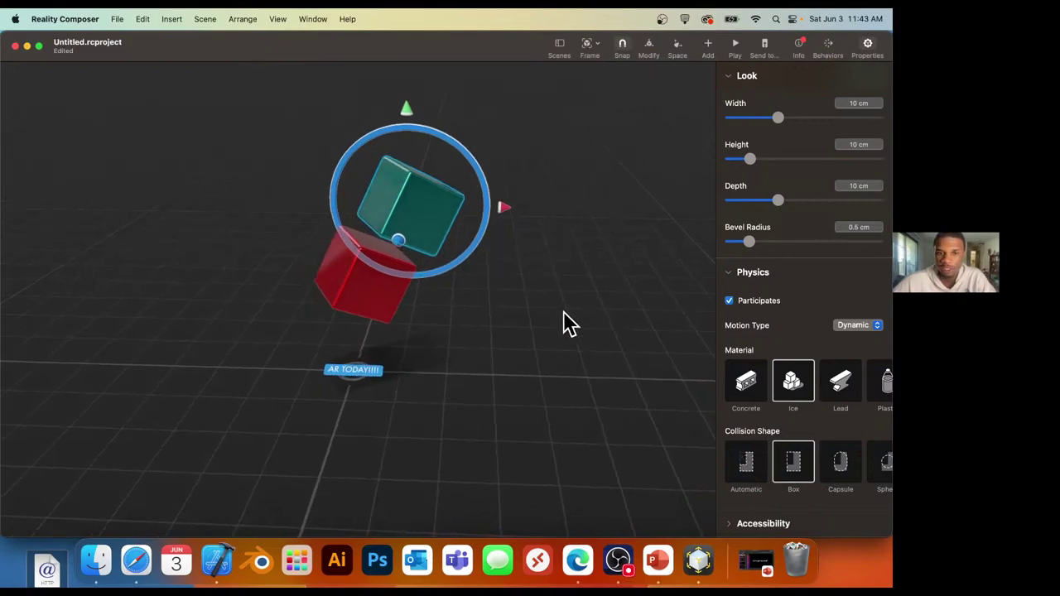
{"action": "left_click", "coordinate": [467, 290]}
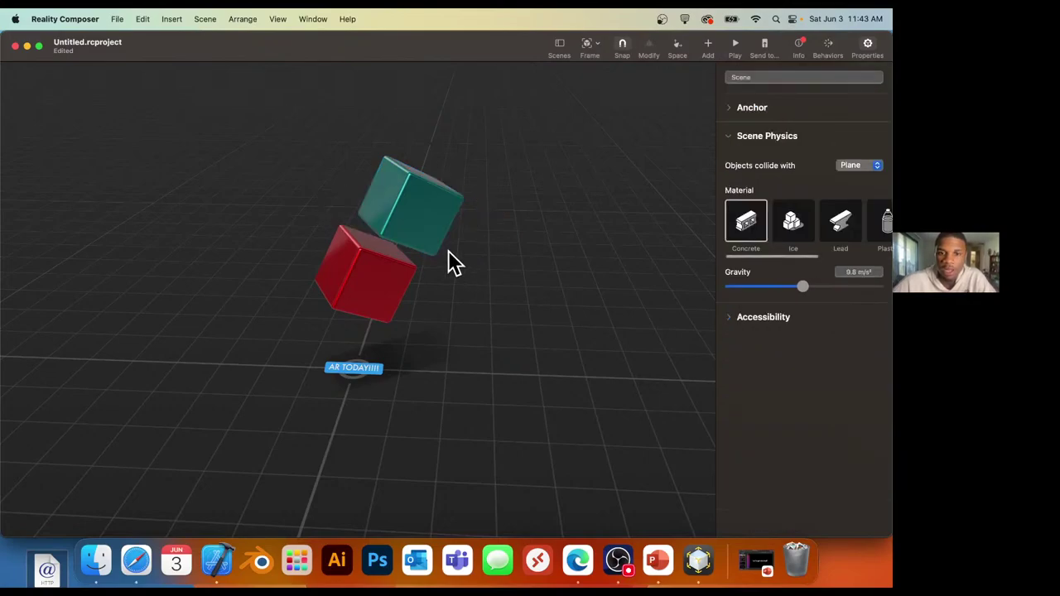
Browse the basic objects in the content library and add a bar chart from Charts to the scene.
{"action": "left_click", "coordinate": [710, 46]}
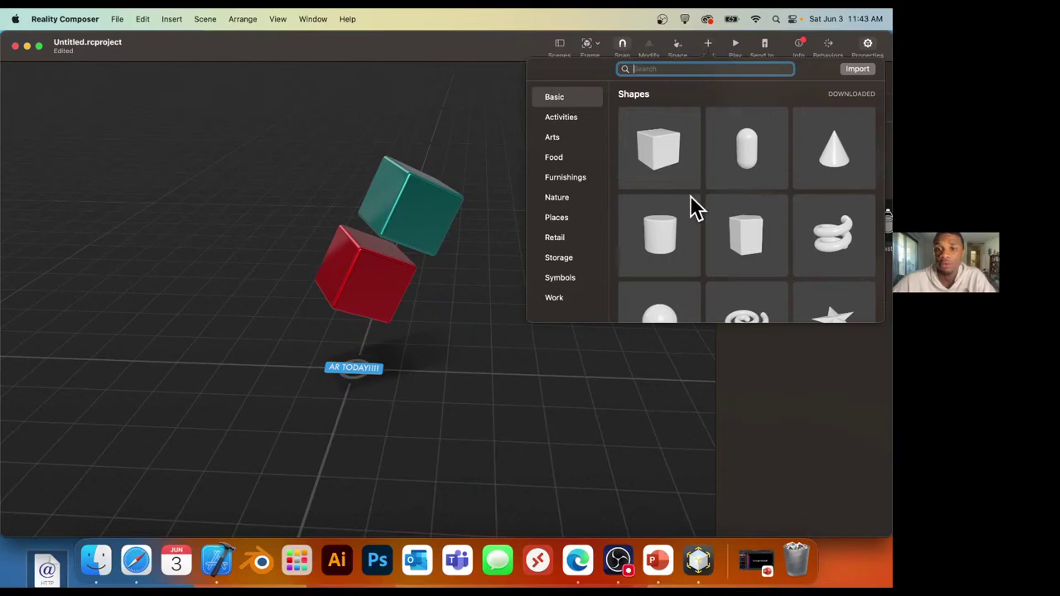
{"action": "scroll", "coordinate": [688, 240], "scroll_direction": "down", "scroll_amount": 5}
{"action": "scroll", "coordinate": [688, 234], "scroll_direction": "down", "scroll_amount": 7}
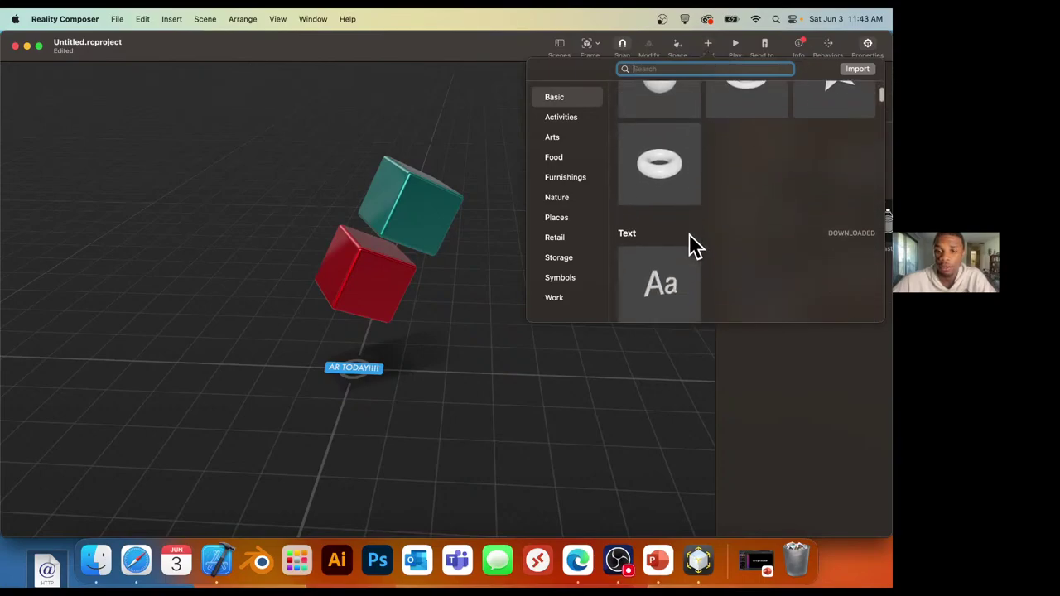
{"action": "scroll", "coordinate": [694, 244], "scroll_direction": "down", "scroll_amount": 3}
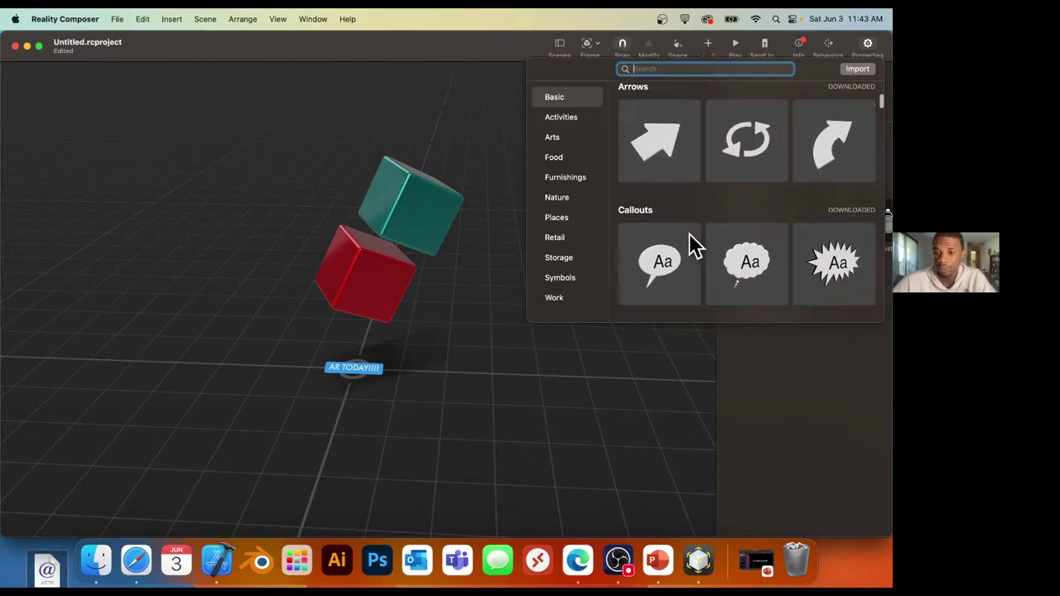
{"action": "scroll", "coordinate": [694, 244], "scroll_direction": "up", "scroll_amount": 5}
{"action": "scroll", "coordinate": [694, 244], "scroll_direction": "down", "scroll_amount": 6}
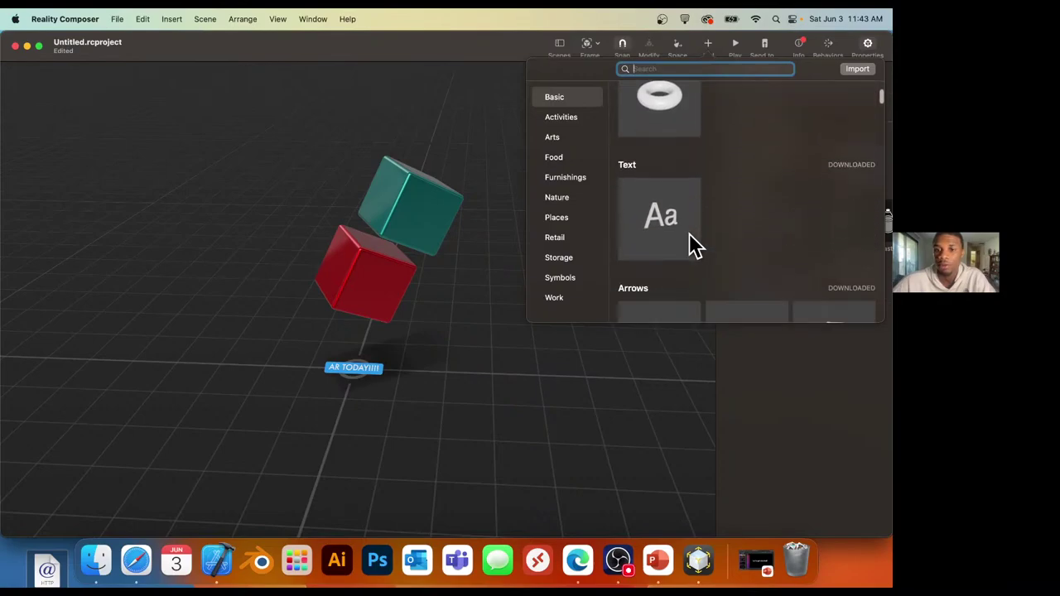
{"action": "scroll", "coordinate": [694, 244], "scroll_direction": "down", "scroll_amount": 2}
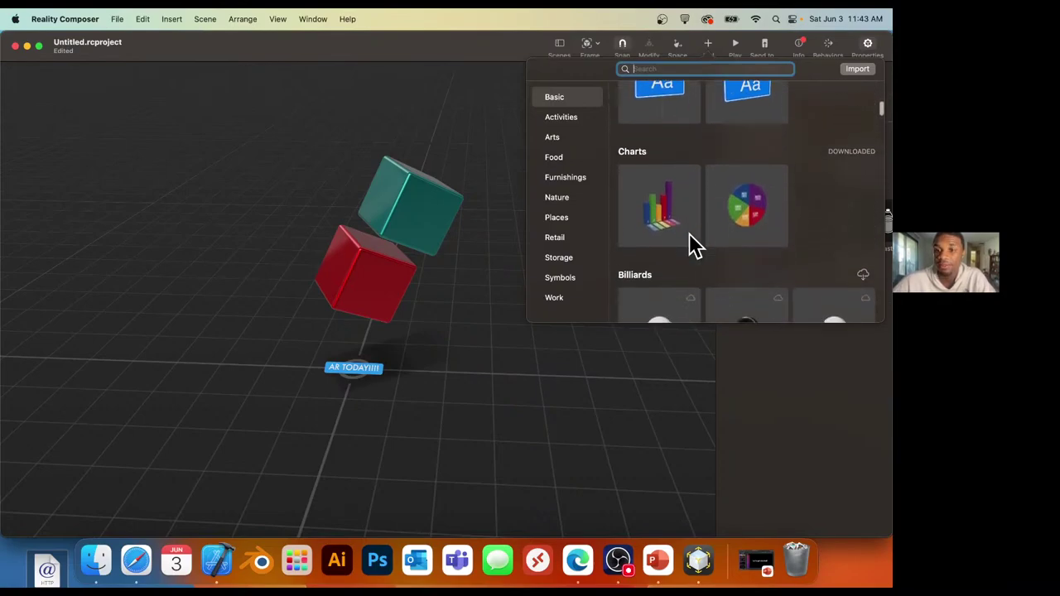
{"action": "scroll", "coordinate": [701, 220], "scroll_direction": "down", "scroll_amount": 2}
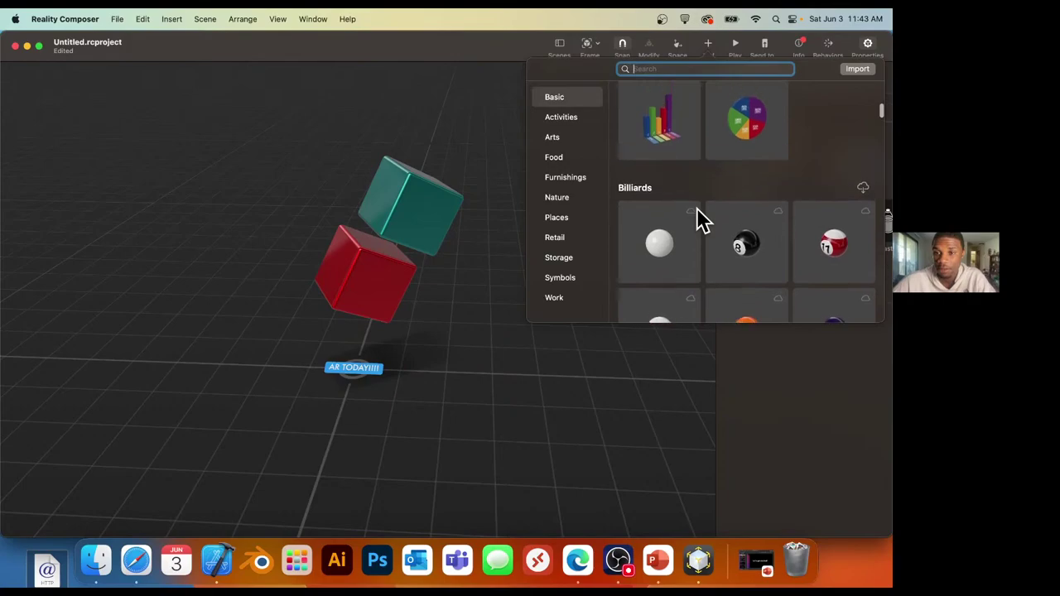
{"action": "scroll", "coordinate": [694, 199], "scroll_direction": "up", "scroll_amount": 2}
{"action": "left_click_drag", "start_coordinate": [677, 149], "coordinate": [472, 355]}
{"action": "left_click_drag", "start_coordinate": [554, 356], "coordinate": [558, 389]}
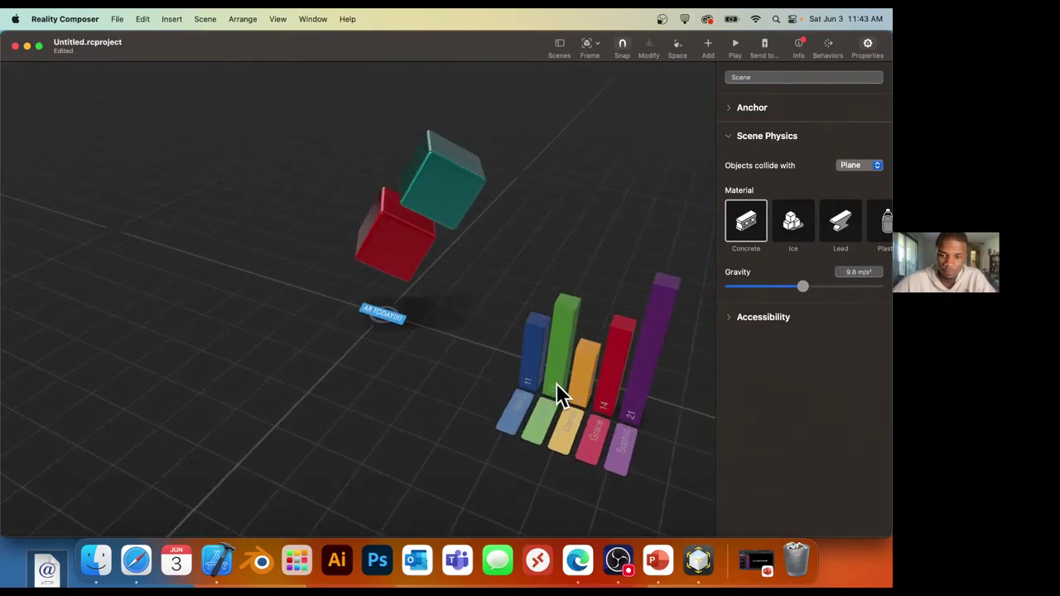
Move the bar chart beside the AR TODAY!!!! text, to about X 18.8 cm, Y 0 cm, Z -15.7 cm.
{"action": "left_click", "coordinate": [570, 393]}
{"action": "left_click_drag", "start_coordinate": [679, 396], "coordinate": [451, 352]}
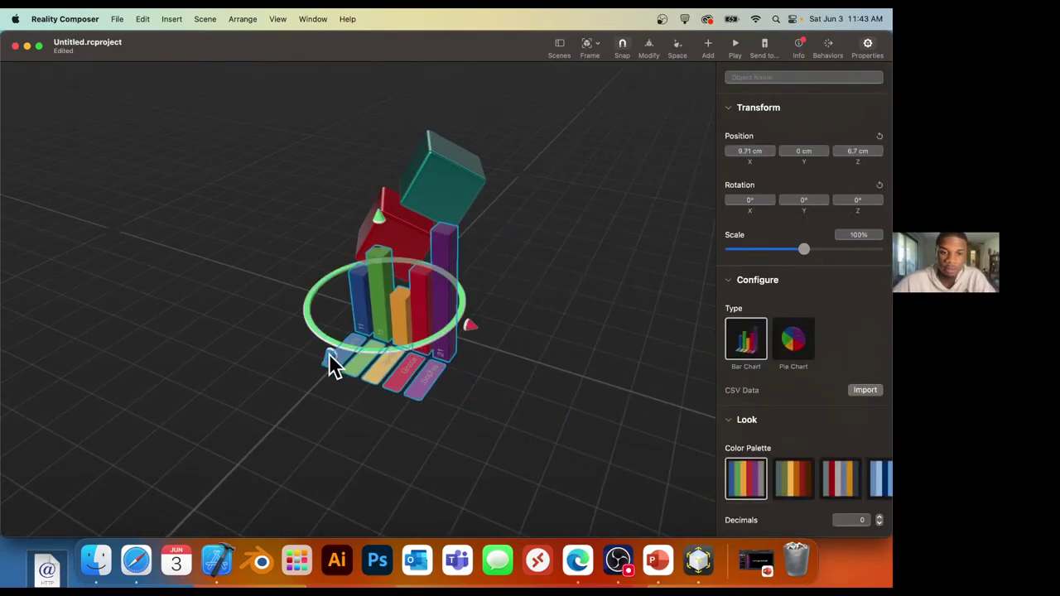
{"action": "left_click_drag", "start_coordinate": [329, 353], "coordinate": [391, 298]}
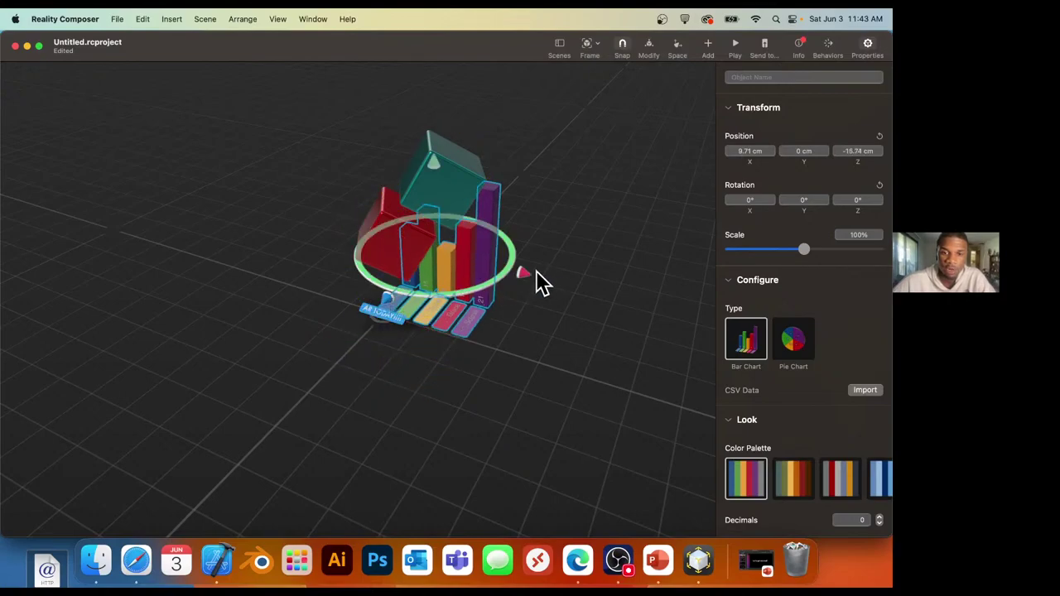
{"action": "left_click_drag", "start_coordinate": [536, 273], "coordinate": [571, 282]}
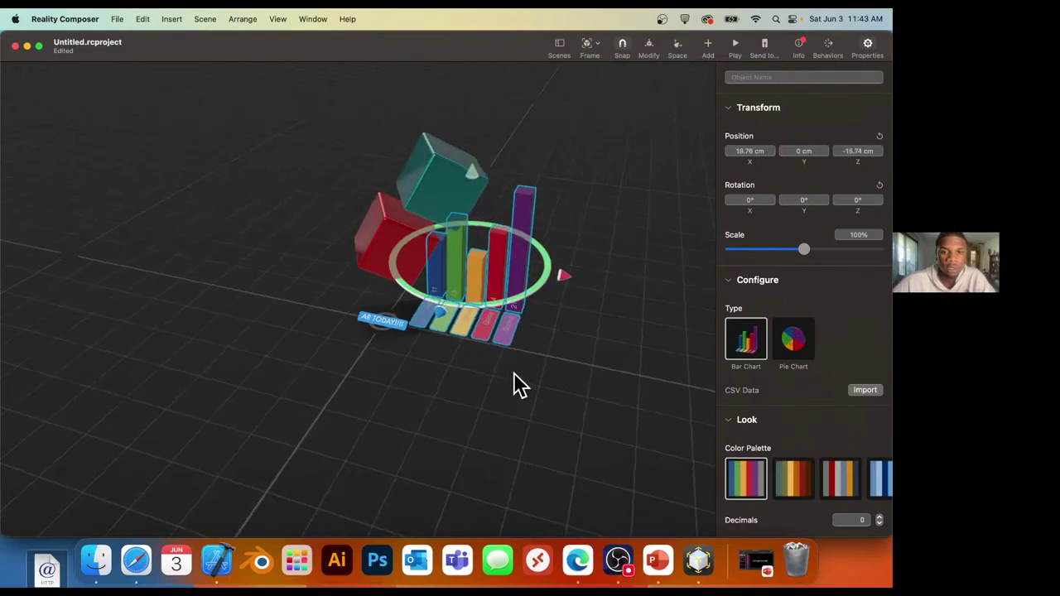
{"action": "left_click_drag", "start_coordinate": [514, 374], "coordinate": [552, 350]}
{"action": "left_click", "coordinate": [618, 336]}
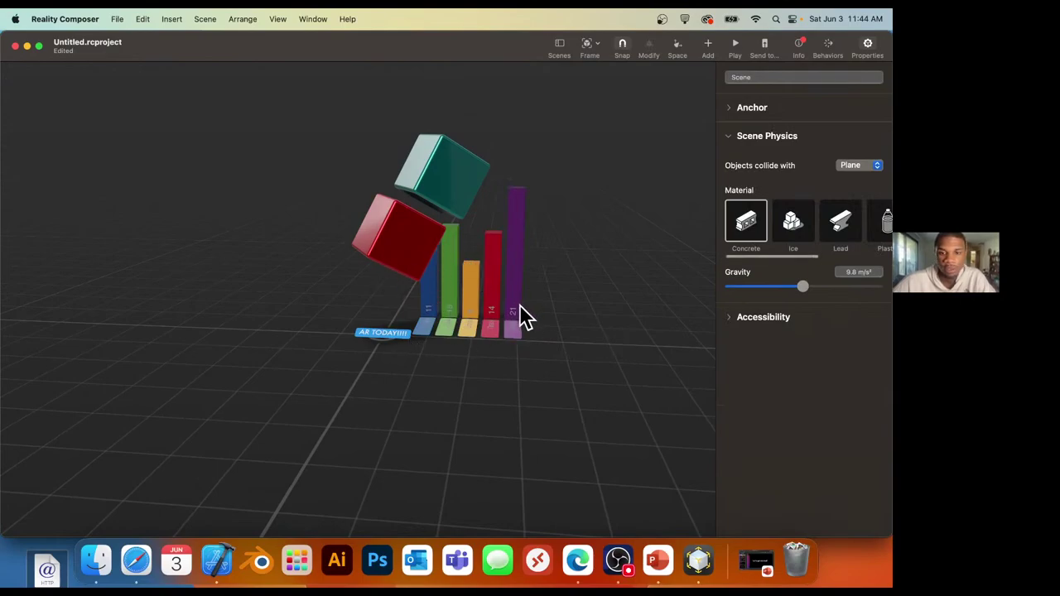
Look through the Activities objects in the content library, from billiards, checkers and chess to events and games.
{"action": "left_click", "coordinate": [708, 43]}
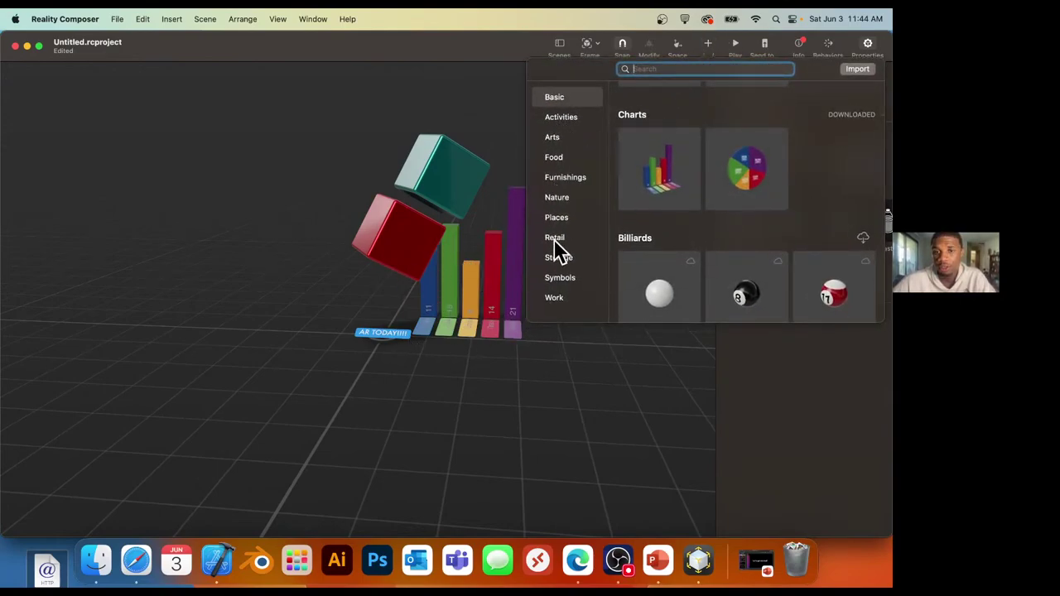
{"action": "left_click", "coordinate": [563, 117]}
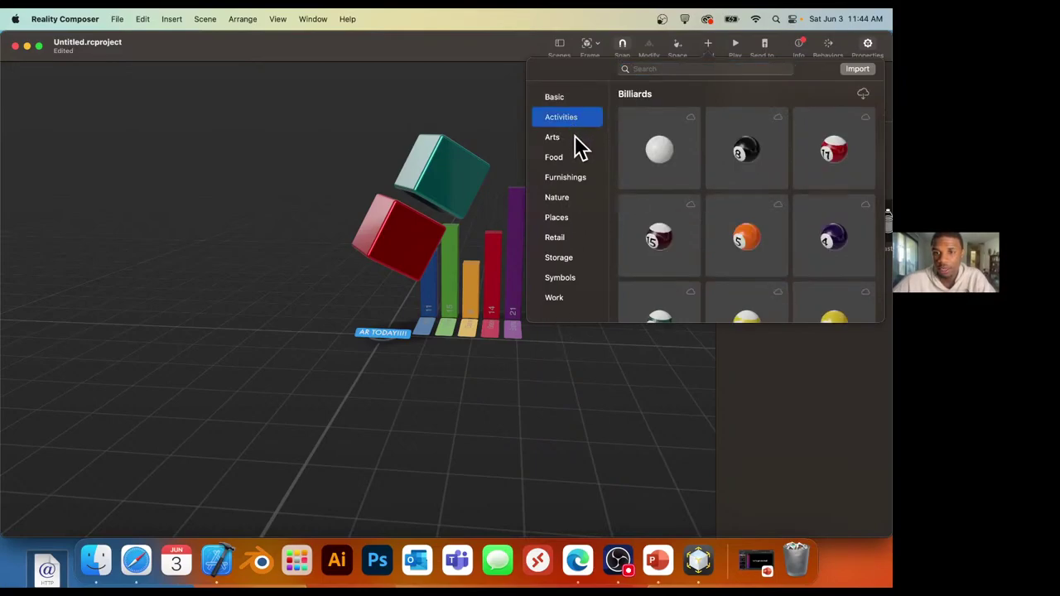
{"action": "scroll", "coordinate": [754, 164], "scroll_direction": "down", "scroll_amount": 5}
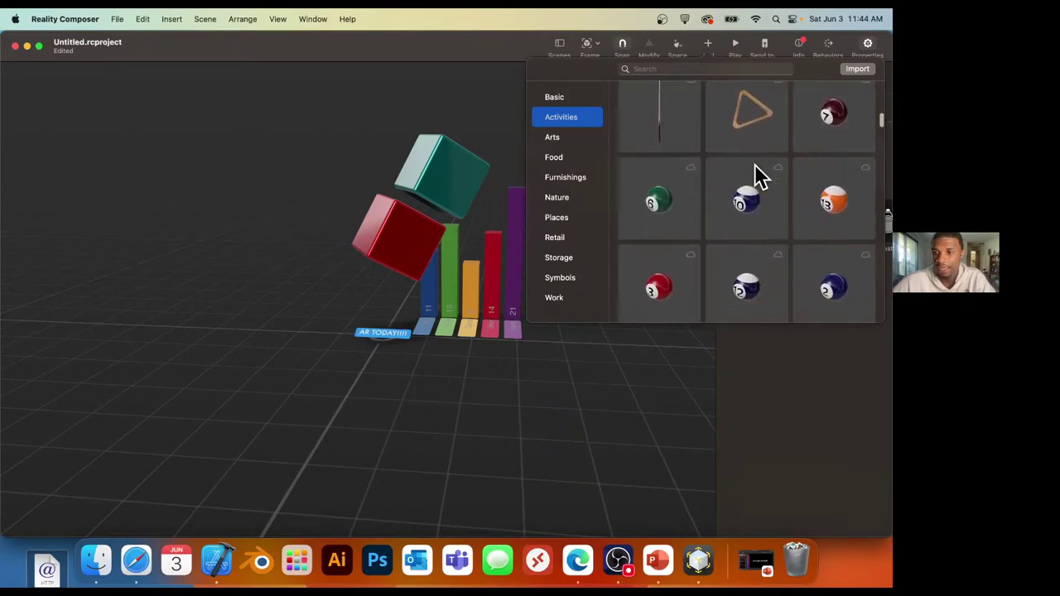
{"action": "scroll", "coordinate": [754, 164], "scroll_direction": "down", "scroll_amount": 5}
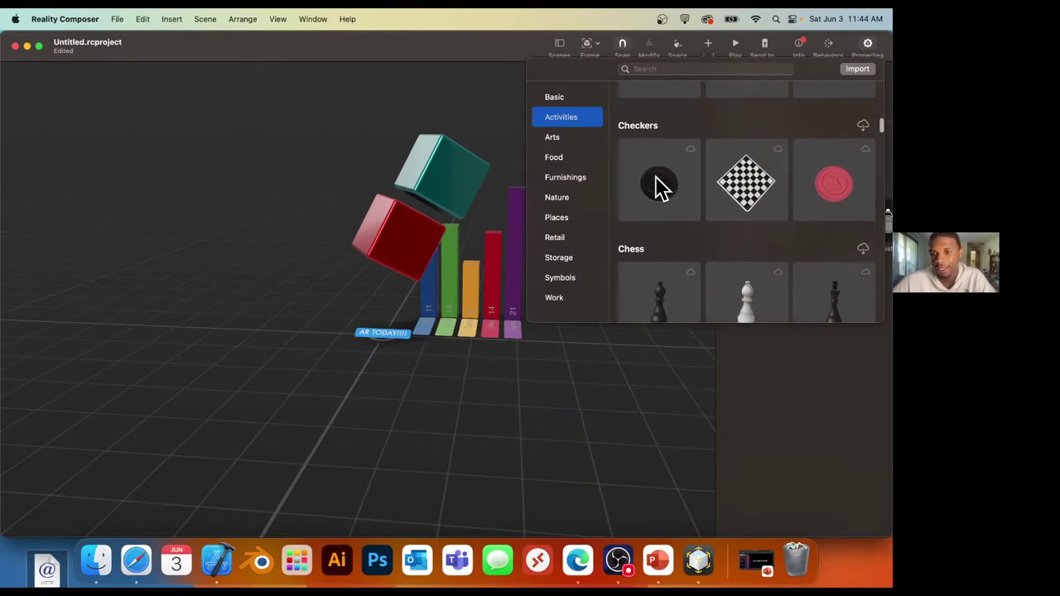
{"action": "scroll", "coordinate": [704, 232], "scroll_direction": "down", "scroll_amount": 5}
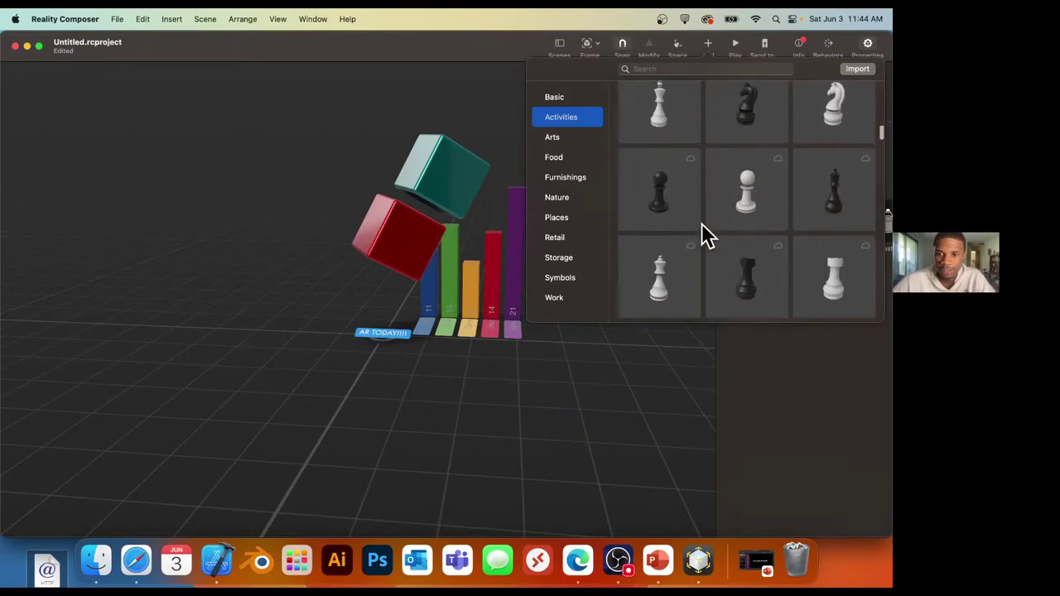
{"action": "scroll", "coordinate": [702, 225], "scroll_direction": "down", "scroll_amount": 8}
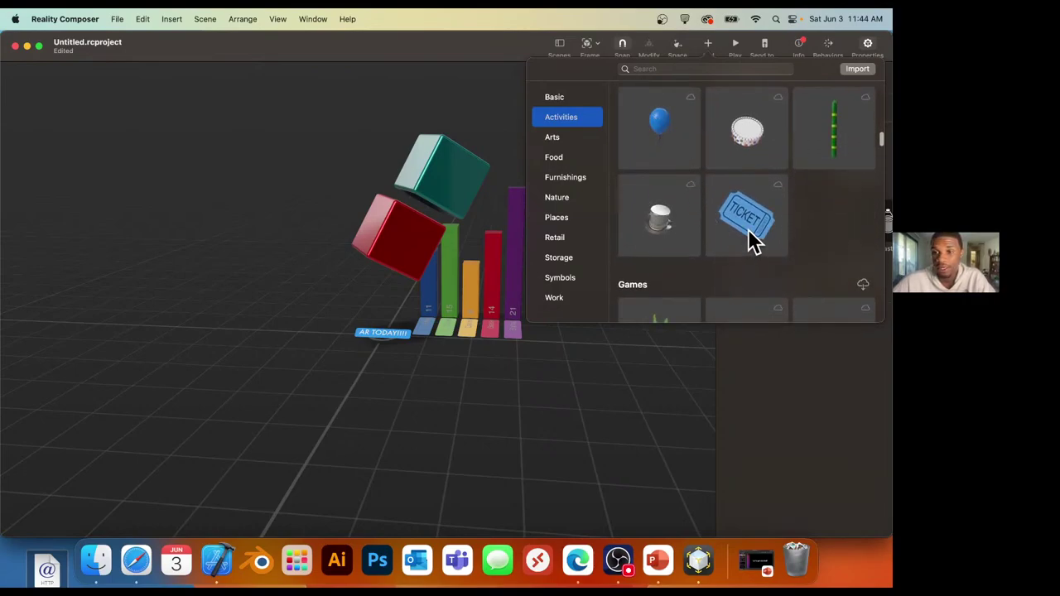
{"action": "scroll", "coordinate": [750, 240], "scroll_direction": "up", "scroll_amount": 2}
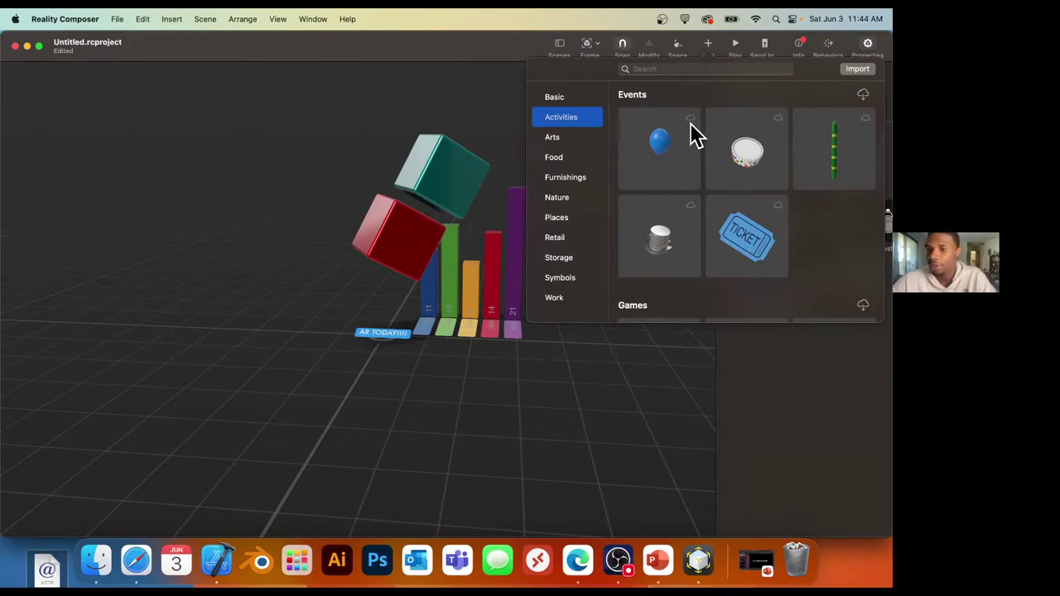
{"action": "scroll", "coordinate": [689, 157], "scroll_direction": "down", "scroll_amount": 5}
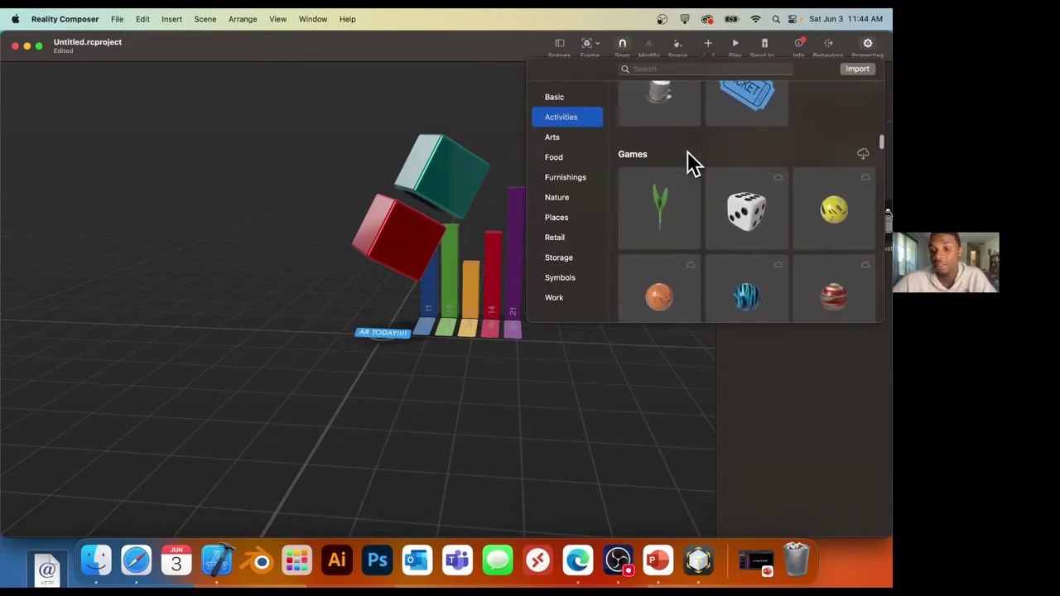
{"action": "scroll", "coordinate": [671, 236], "scroll_direction": "down", "scroll_amount": 3}
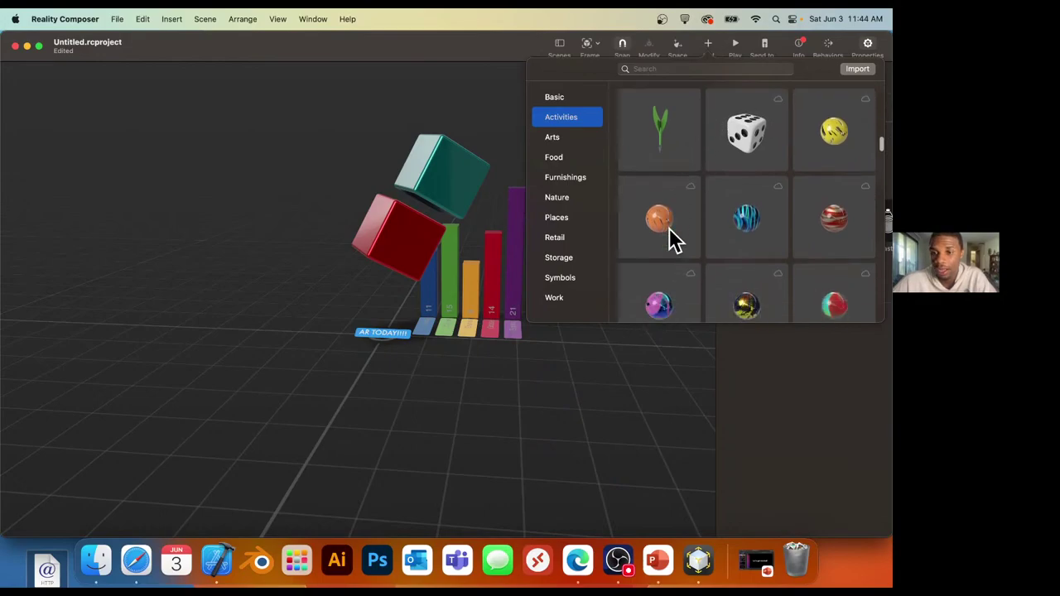
{"action": "scroll", "coordinate": [668, 236], "scroll_direction": "up", "scroll_amount": 3}
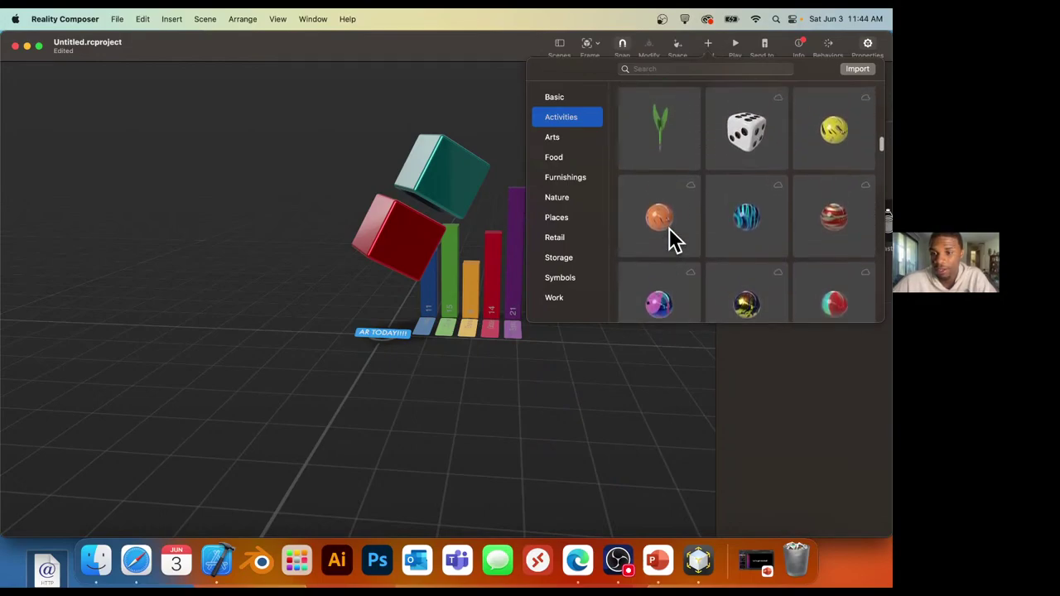
{"action": "left_click", "coordinate": [424, 235]}
Delete the red cube from the scene.
{"action": "left_click", "coordinate": [521, 224]}
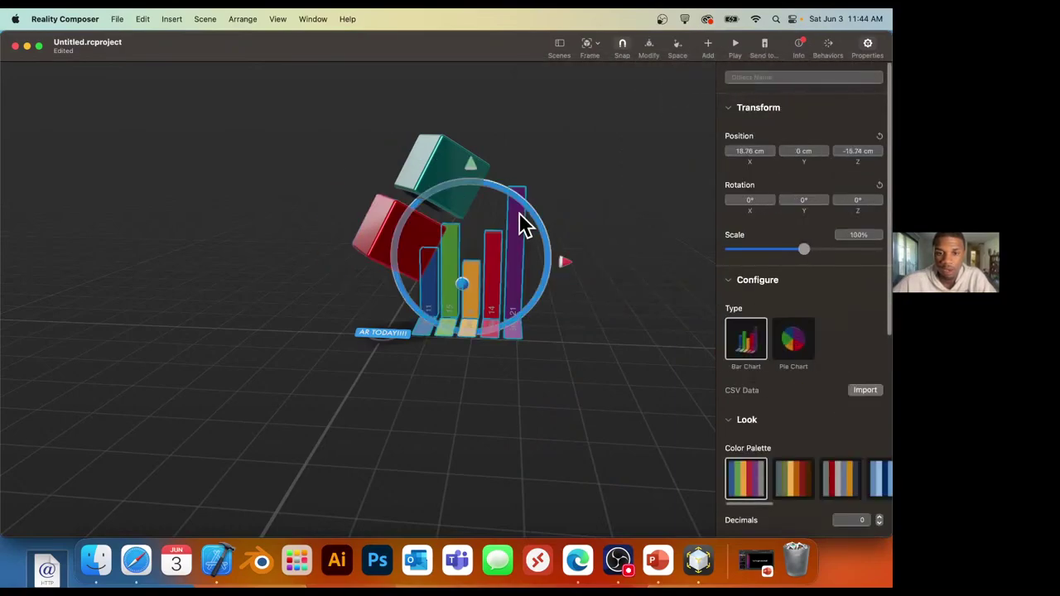
{"action": "left_click", "coordinate": [395, 230]}
{"action": "key", "text": "Delete"}
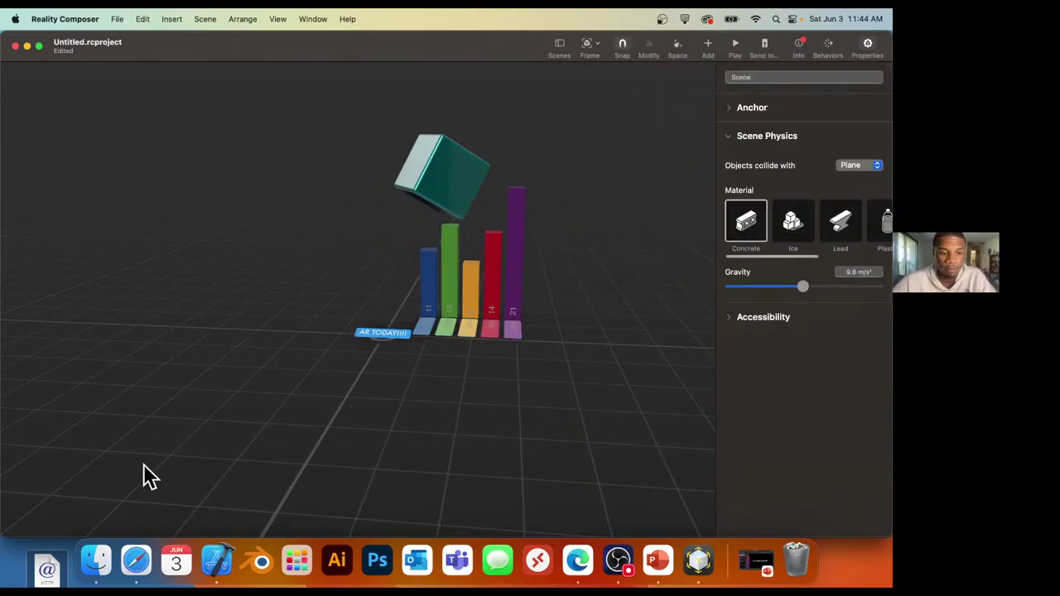
Add the blue and yellow swirled marble from the Activities objects to the scene, in front of the AR TODAY!!!! text.
{"action": "left_click", "coordinate": [709, 48]}
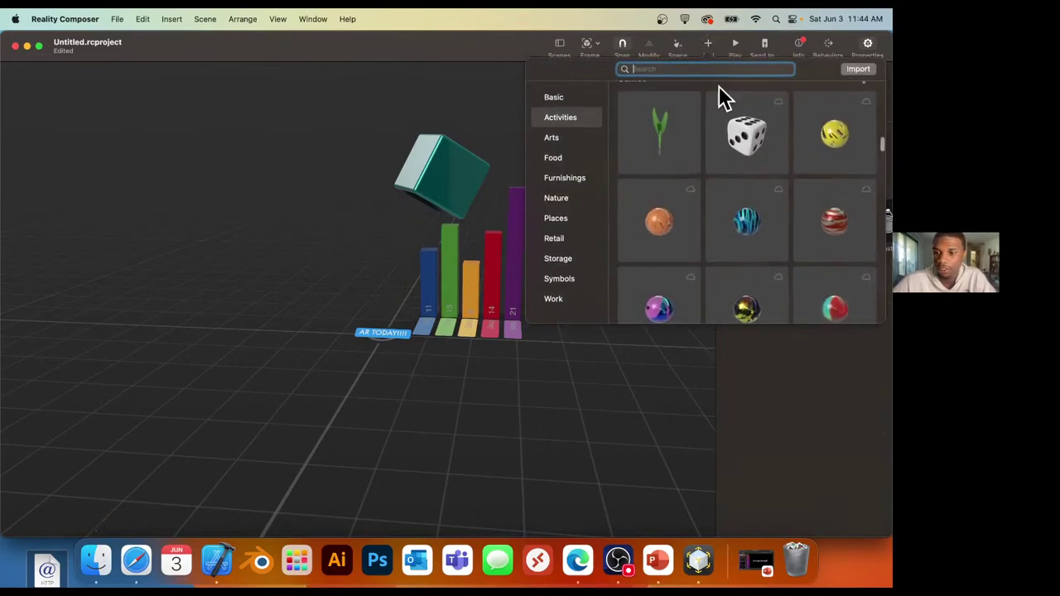
{"action": "scroll", "coordinate": [724, 281], "scroll_direction": "down", "scroll_amount": 2}
{"action": "scroll", "coordinate": [722, 279], "scroll_direction": "down", "scroll_amount": 1}
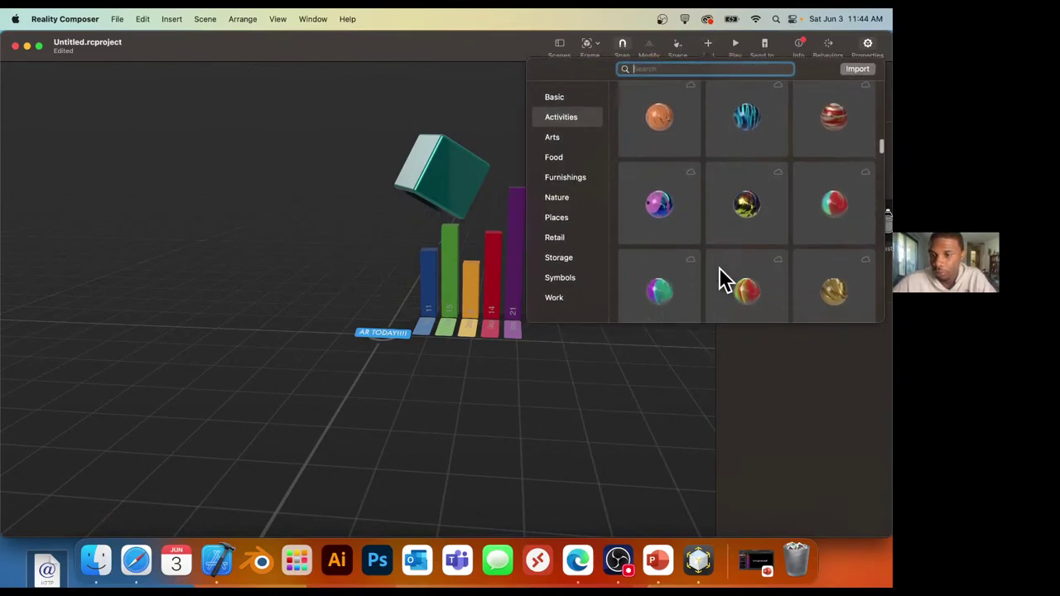
{"action": "left_click_drag", "start_coordinate": [745, 199], "coordinate": [350, 312]}
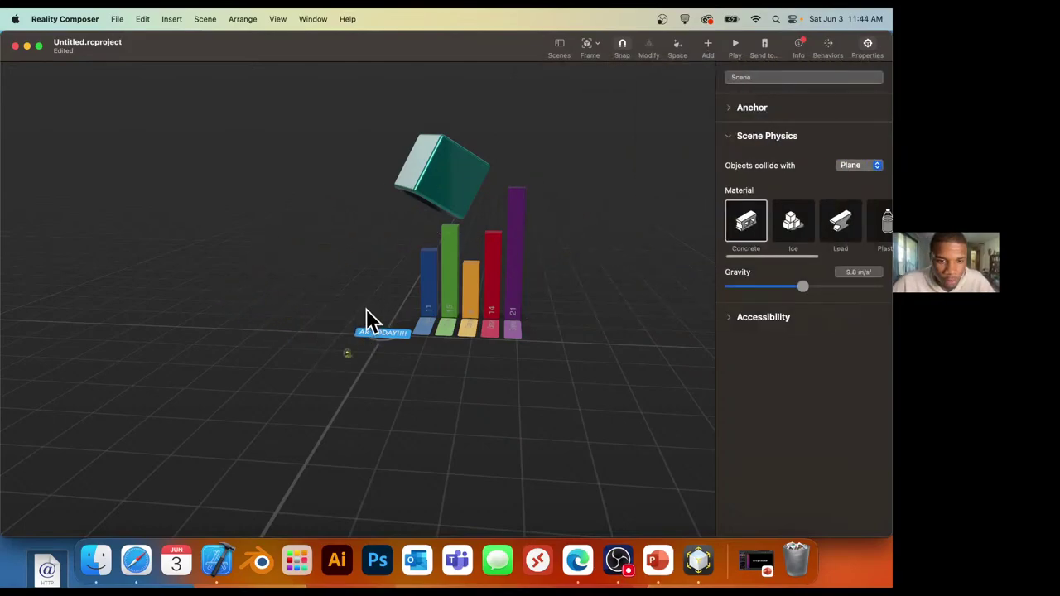
Scale the marble to about 544% and move it above the bar chart's blue bar, to about Y 22.3 cm, Z -17.7 cm.
{"action": "left_click", "coordinate": [347, 353]}
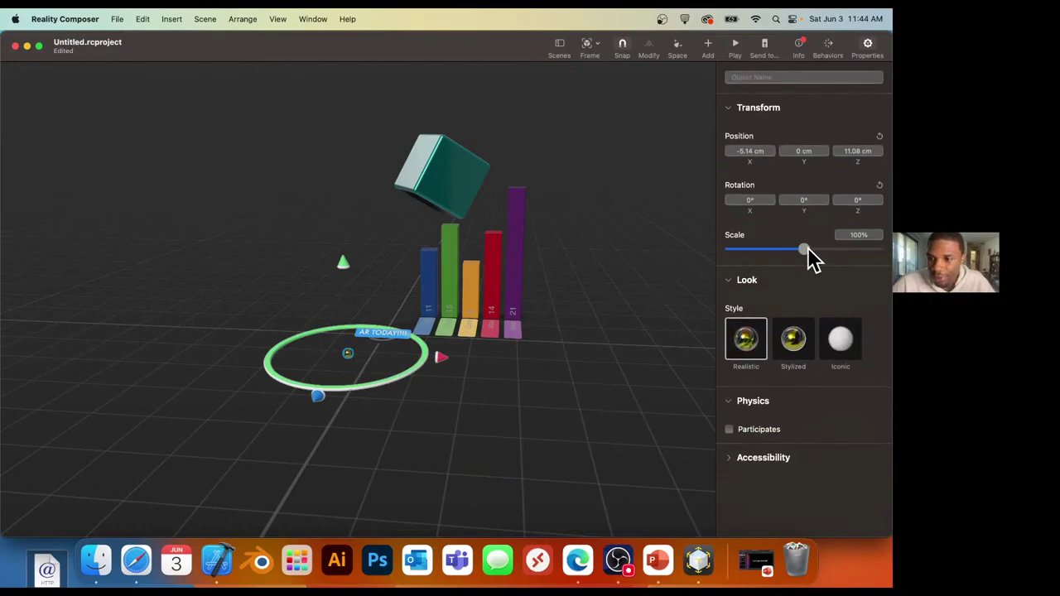
{"action": "left_click_drag", "start_coordinate": [808, 254], "coordinate": [860, 253]}
{"action": "left_click_drag", "start_coordinate": [350, 366], "coordinate": [426, 326]}
{"action": "left_click_drag", "start_coordinate": [416, 218], "coordinate": [417, 134]}
{"action": "left_click_drag", "start_coordinate": [301, 303], "coordinate": [405, 309]}
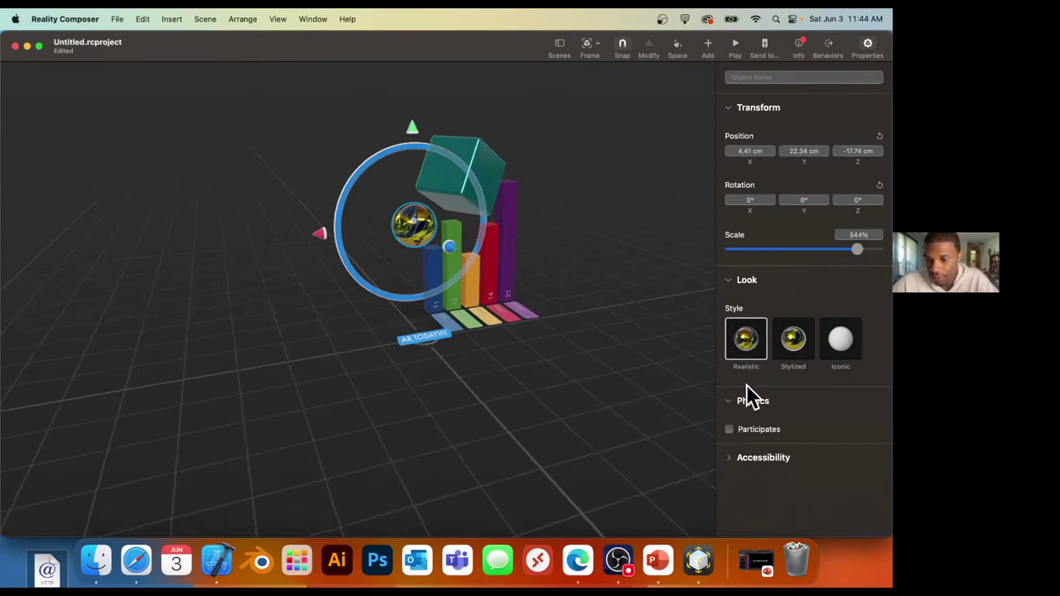
Make the marble participate in physics and review its material and collision shape options.
{"action": "left_click", "coordinate": [728, 405]}
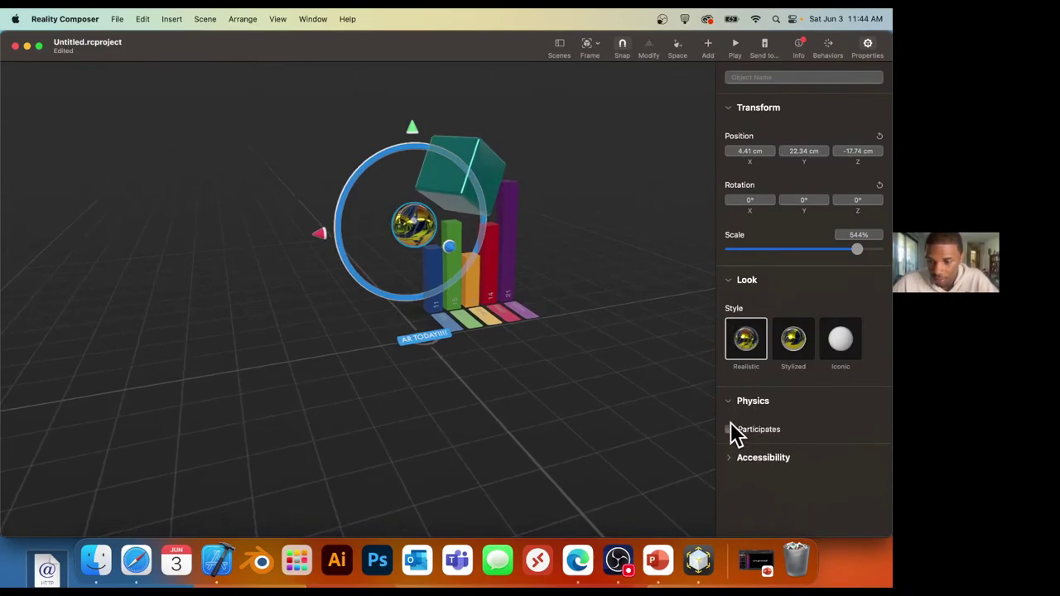
{"action": "left_click", "coordinate": [729, 429]}
{"action": "scroll", "coordinate": [754, 430], "scroll_direction": "down", "scroll_amount": 5}
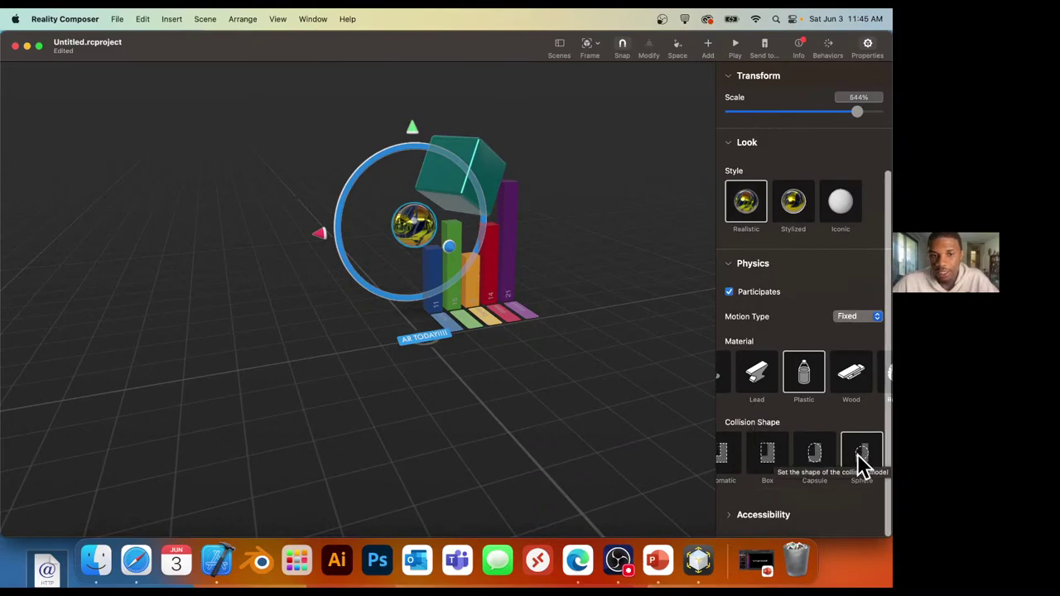
{"action": "scroll", "coordinate": [416, 230], "scroll_direction": "up", "scroll_amount": 3}
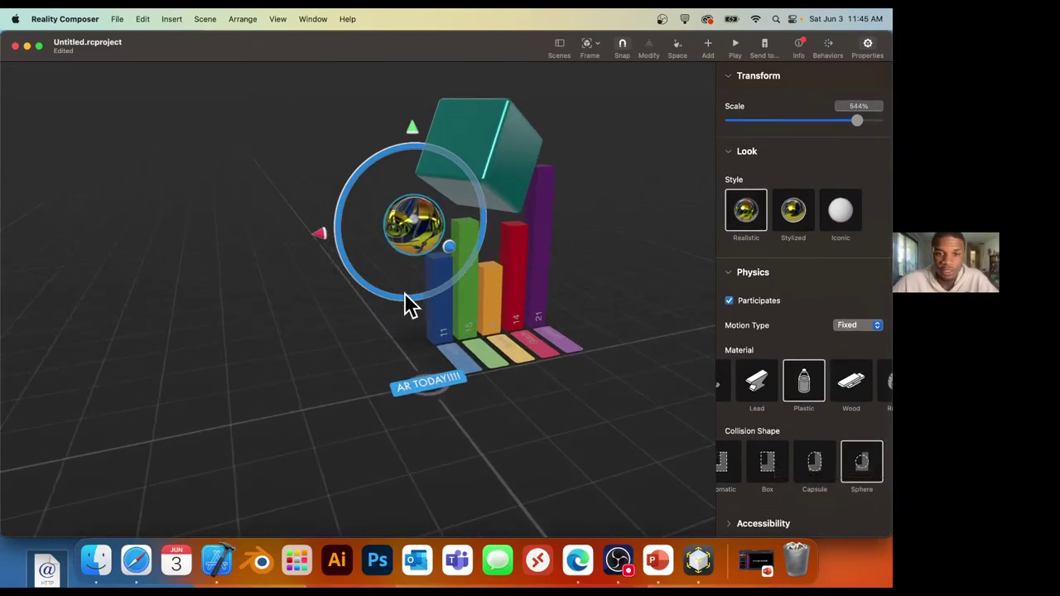
{"action": "scroll", "coordinate": [535, 170], "scroll_direction": "up", "scroll_amount": 5}
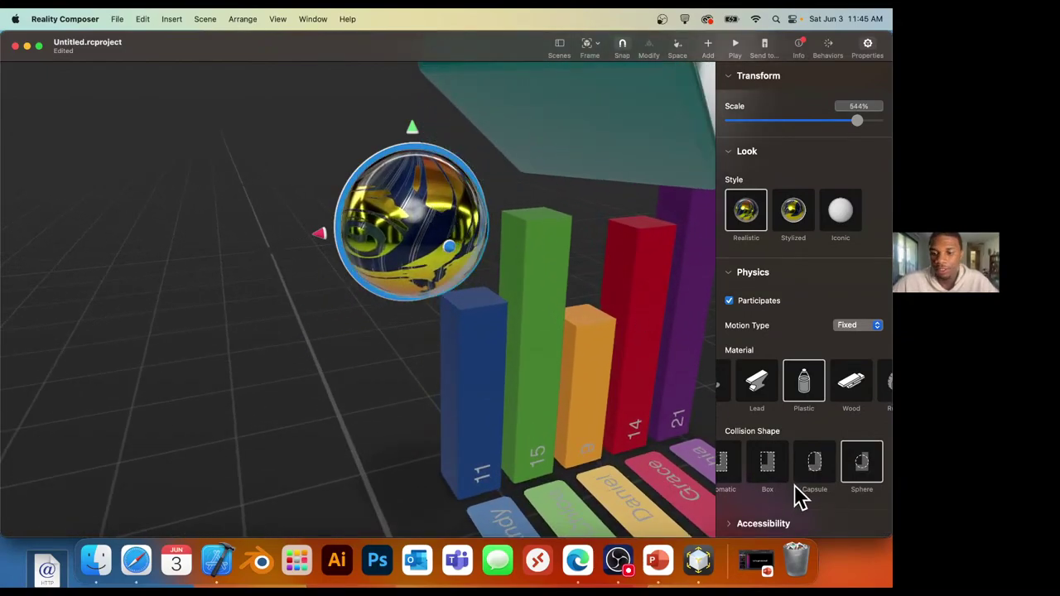
{"action": "scroll", "coordinate": [794, 487], "scroll_direction": "left", "scroll_amount": 2}
{"action": "scroll", "coordinate": [596, 289], "scroll_direction": "down", "scroll_amount": 5}
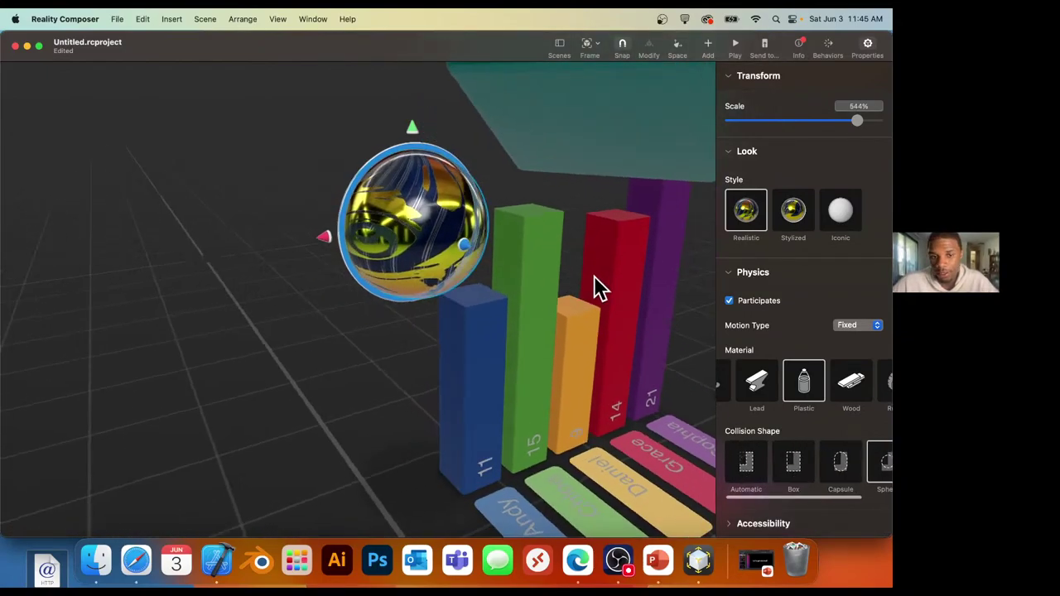
{"action": "scroll", "coordinate": [615, 346], "scroll_direction": "down", "scroll_amount": 10}
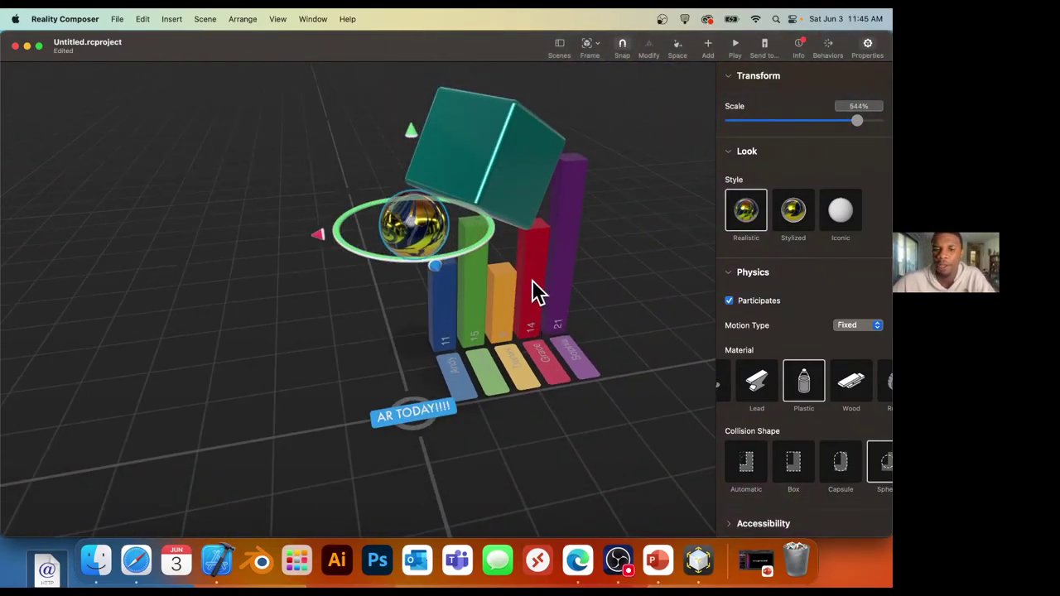
{"action": "scroll", "coordinate": [498, 306], "scroll_direction": "down", "scroll_amount": 3}
{"action": "scroll", "coordinate": [474, 310], "scroll_direction": "right", "scroll_amount": 3}
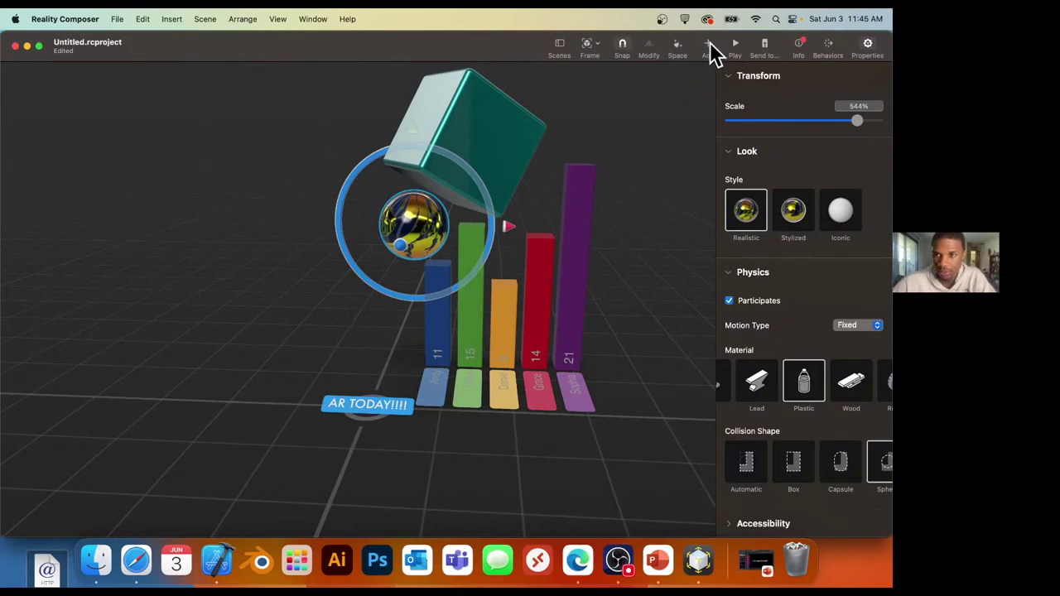
Browse the Food objects in the content library and add the green grapes from Fruit beside the AR TODAY!!!! text.
{"action": "left_click", "coordinate": [709, 47]}
{"action": "scroll", "coordinate": [645, 199], "scroll_direction": "down", "scroll_amount": 2}
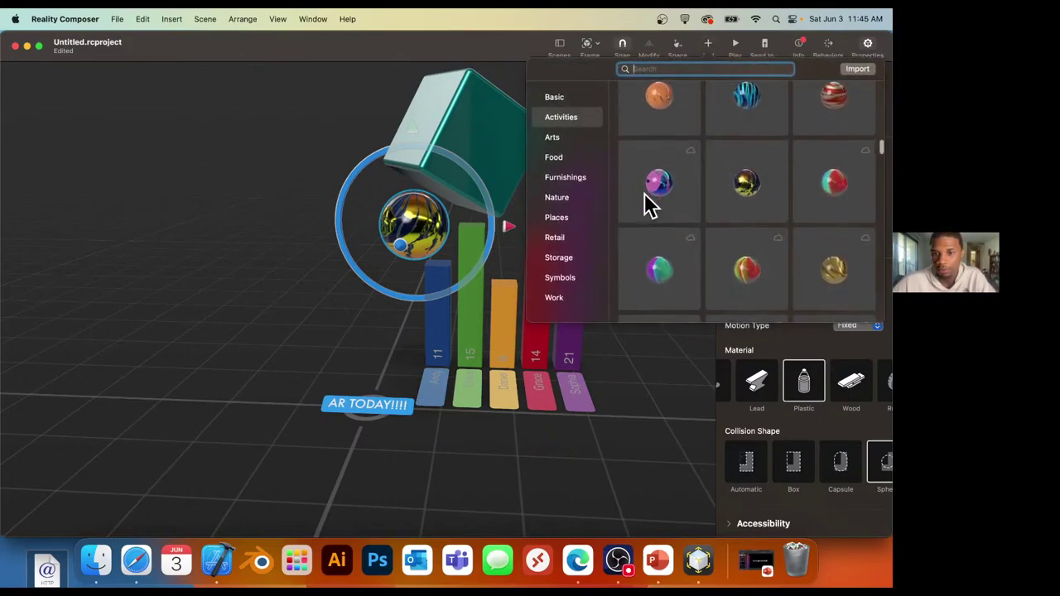
{"action": "scroll", "coordinate": [646, 199], "scroll_direction": "down", "scroll_amount": 1}
{"action": "left_click", "coordinate": [560, 158]}
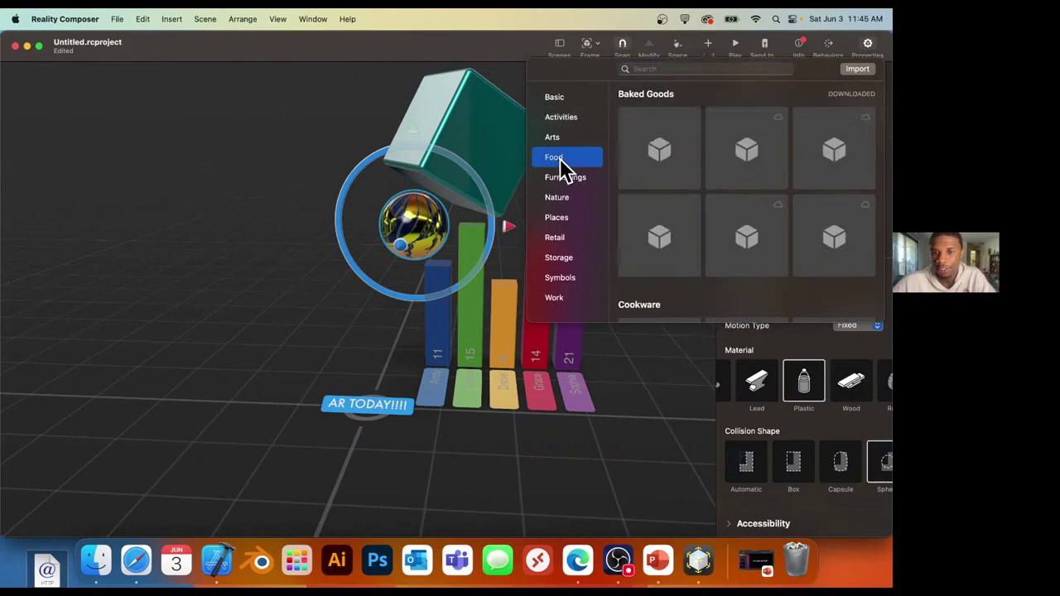
{"action": "scroll", "coordinate": [704, 265], "scroll_direction": "down", "scroll_amount": 1}
{"action": "scroll", "coordinate": [706, 261], "scroll_direction": "down", "scroll_amount": 1}
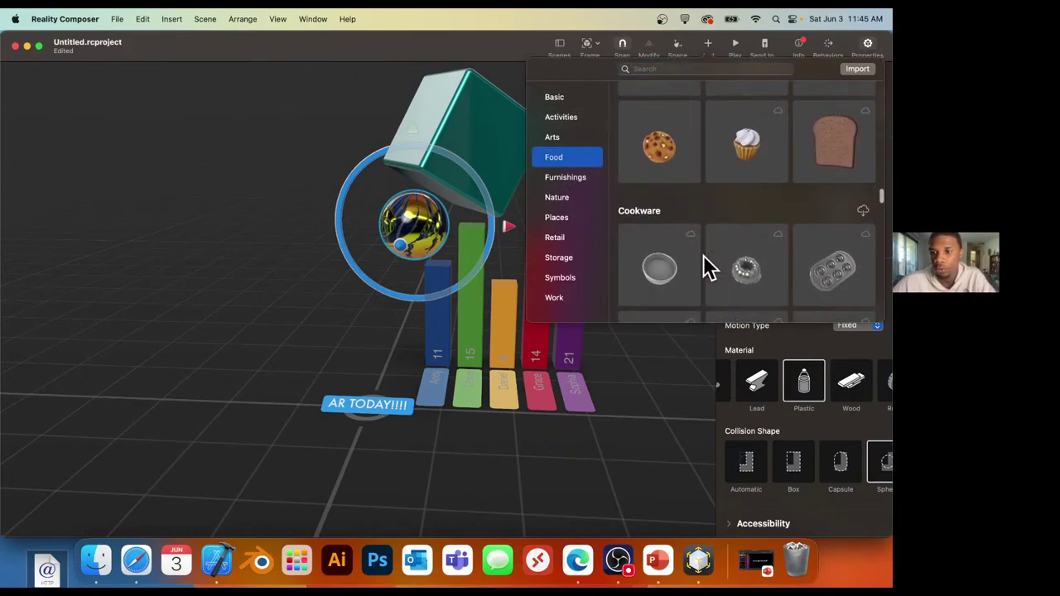
{"action": "scroll", "coordinate": [705, 262], "scroll_direction": "up", "scroll_amount": 2}
{"action": "scroll", "coordinate": [705, 261], "scroll_direction": "down", "scroll_amount": 3}
{"action": "scroll", "coordinate": [705, 265], "scroll_direction": "down", "scroll_amount": 10}
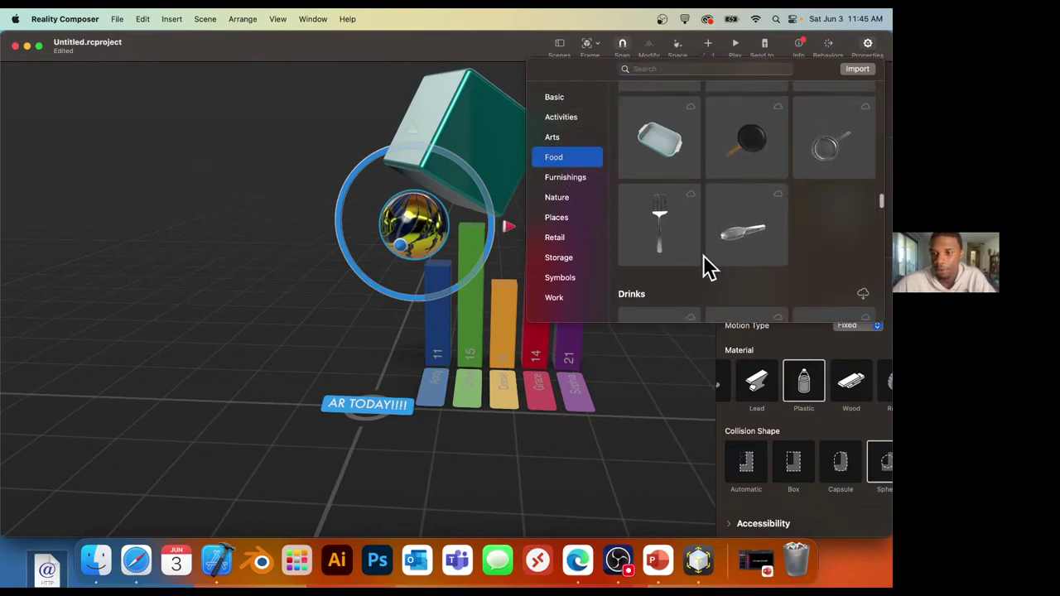
{"action": "scroll", "coordinate": [706, 264], "scroll_direction": "up", "scroll_amount": 4}
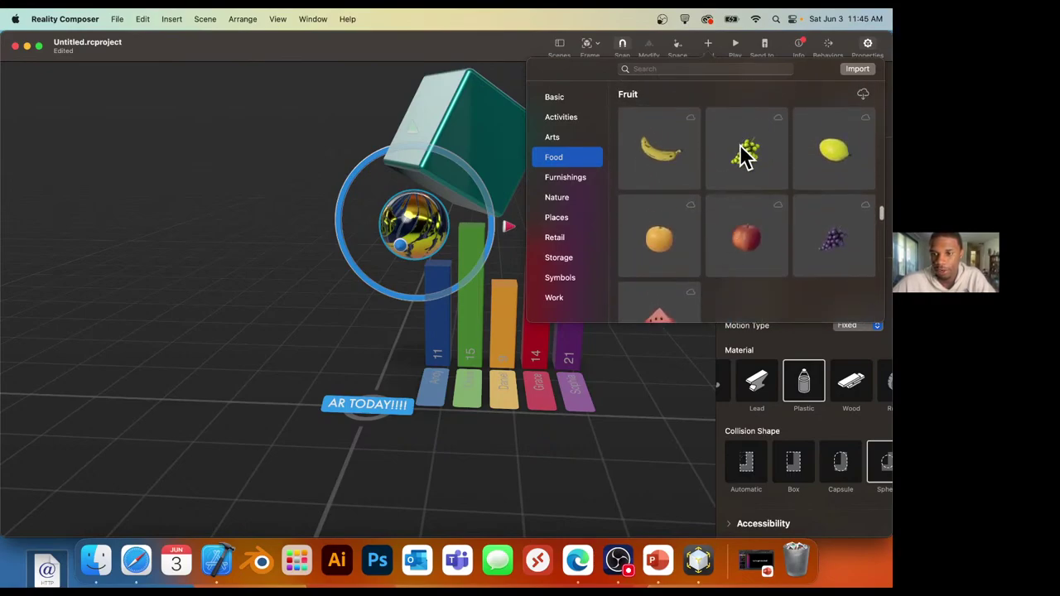
{"action": "left_click", "coordinate": [743, 154]}
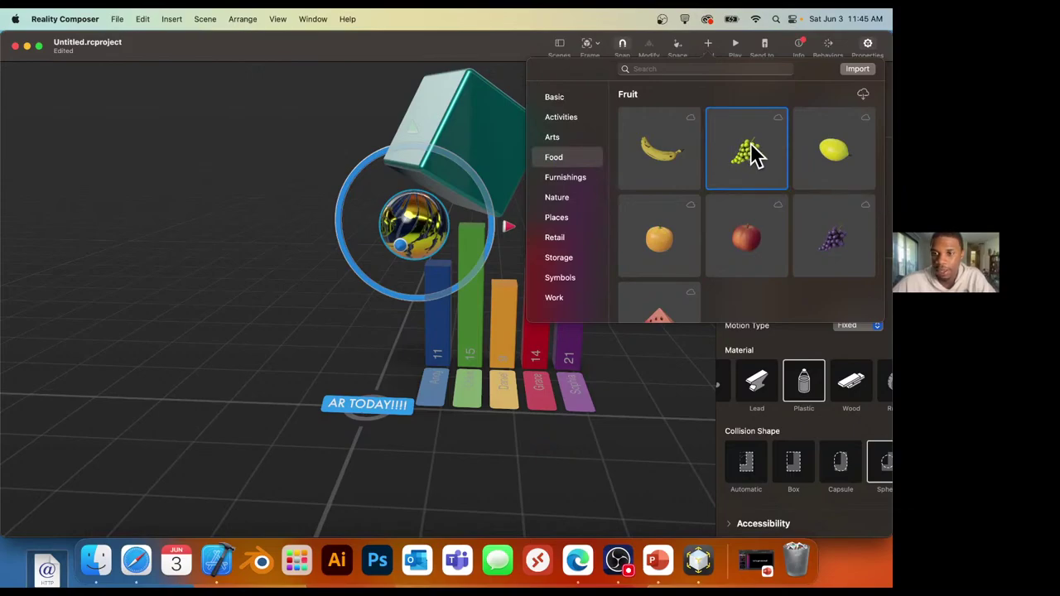
{"action": "left_click_drag", "start_coordinate": [754, 153], "coordinate": [299, 386]}
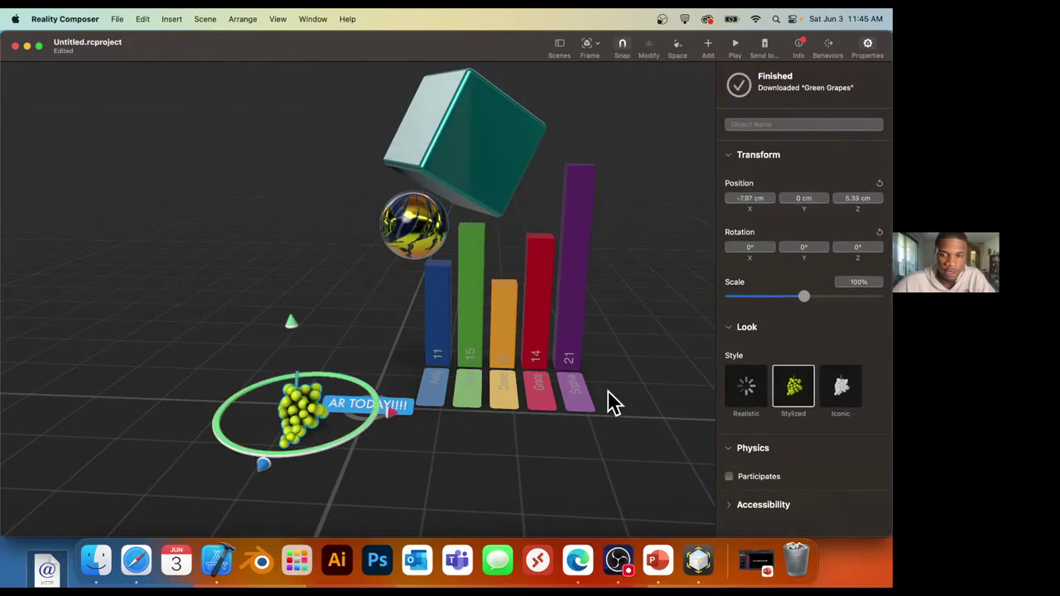
Scale the green grapes to about 508% and move them back to about Z -9.1 cm.
{"action": "left_click_drag", "start_coordinate": [806, 249], "coordinate": [854, 250]}
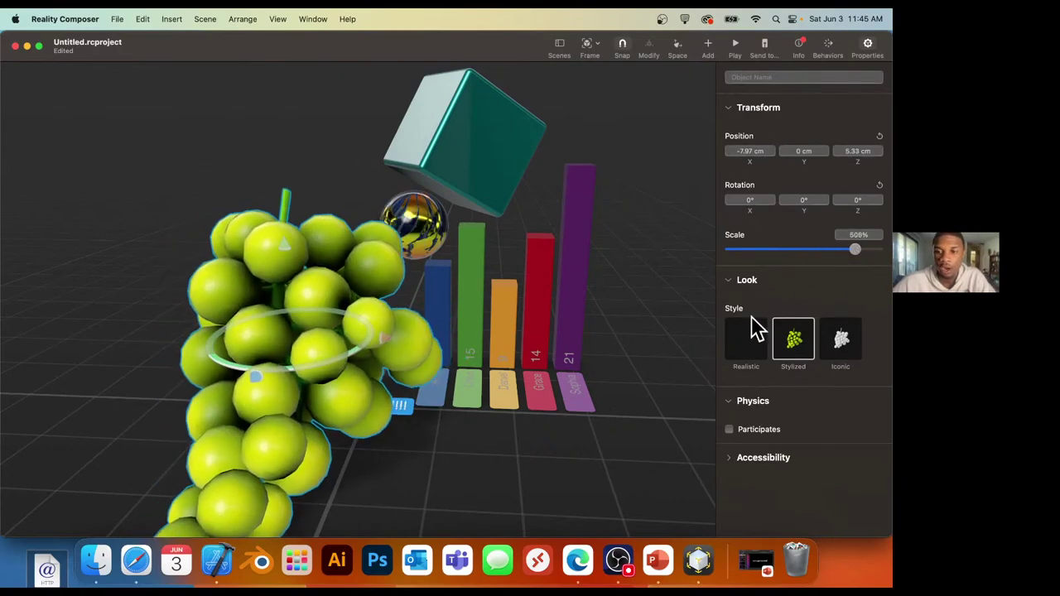
{"action": "left_click_drag", "start_coordinate": [559, 411], "coordinate": [428, 368]}
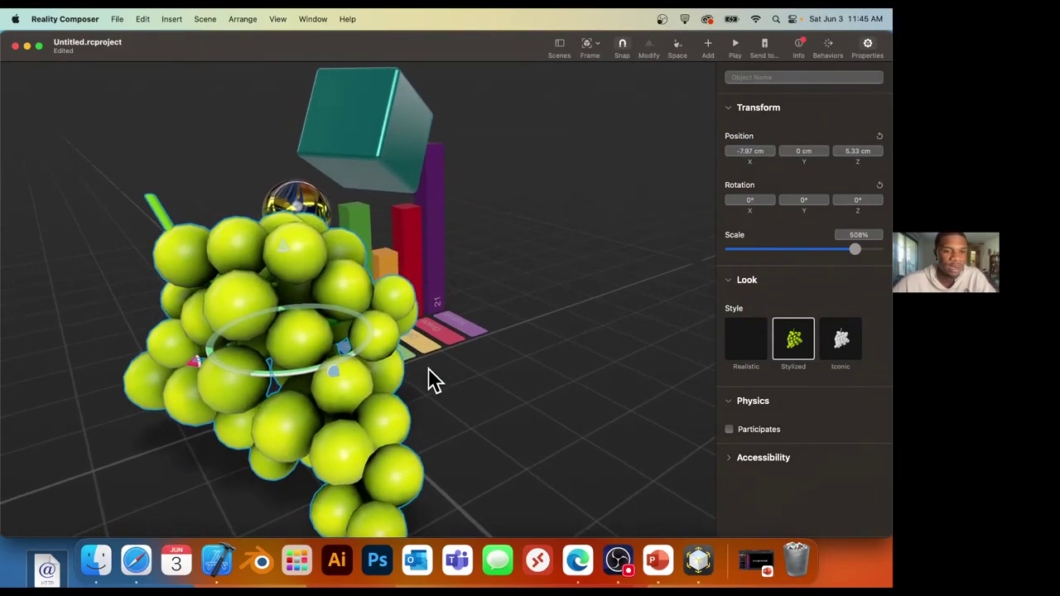
{"action": "left_click_drag", "start_coordinate": [331, 371], "coordinate": [365, 314]}
{"action": "left_click", "coordinate": [352, 217]}
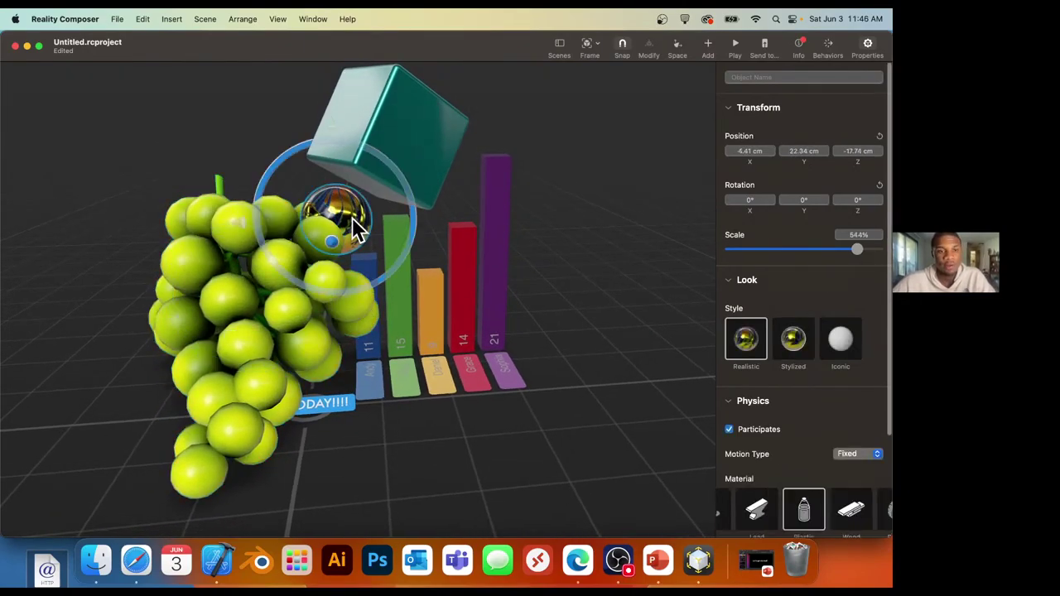
Try the Iconic style on the green grapes, settle on the Realistic style and view them from several angles.
{"action": "left_click", "coordinate": [225, 265]}
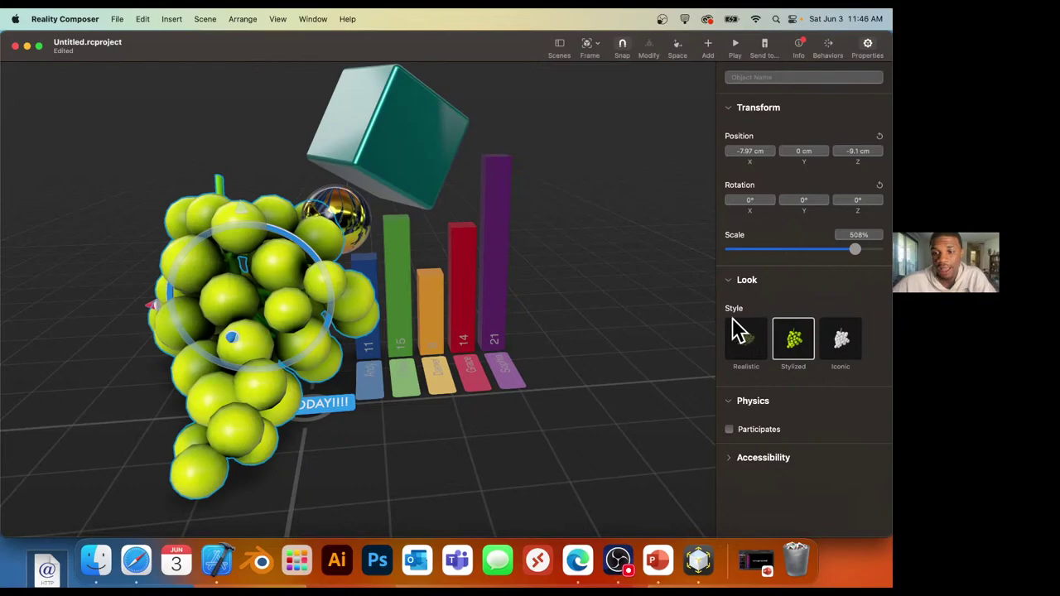
{"action": "left_click", "coordinate": [842, 340]}
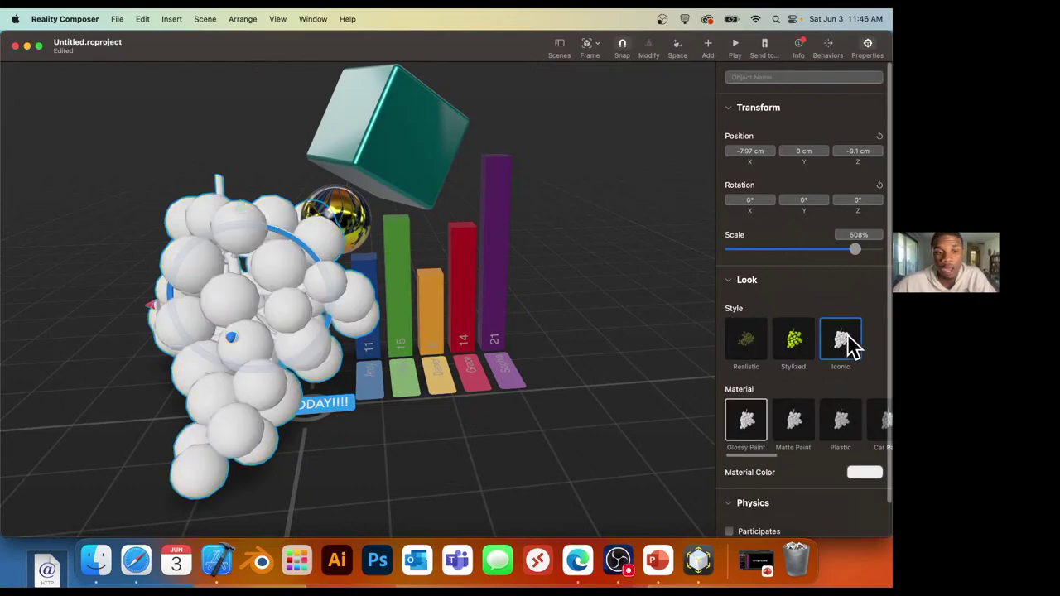
{"action": "mouse_move", "coordinate": [541, 409]}
{"action": "left_mouse_down"}
{"action": "mouse_move", "coordinate": [680, 407]}
{"action": "mouse_move", "coordinate": [548, 427]}
{"action": "left_mouse_up"}
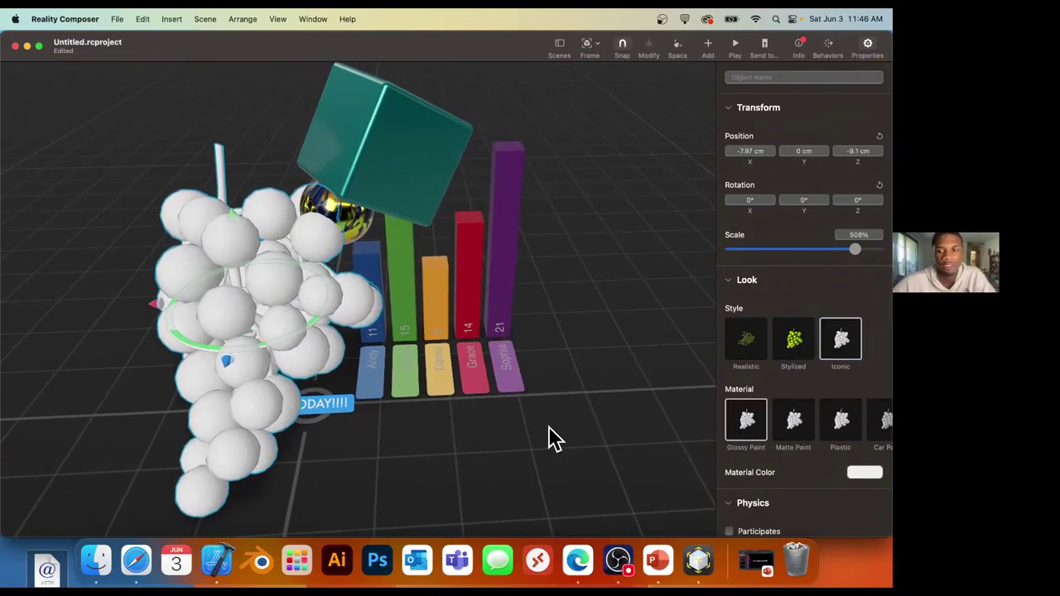
{"action": "left_click", "coordinate": [748, 340]}
{"action": "left_click_drag", "start_coordinate": [519, 428], "coordinate": [765, 405]}
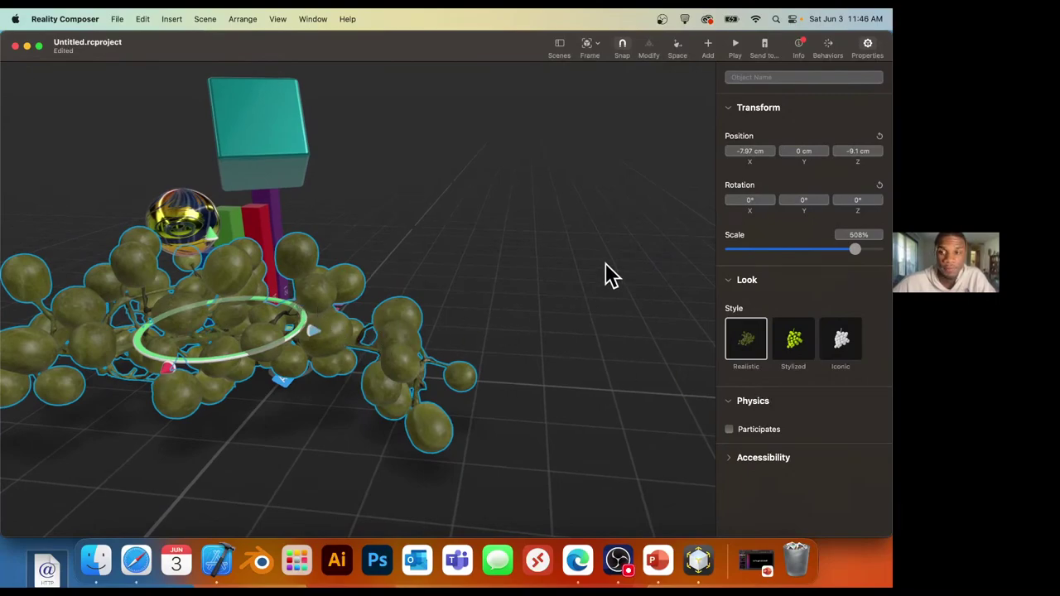
{"action": "left_click_drag", "start_coordinate": [570, 278], "coordinate": [431, 301]}
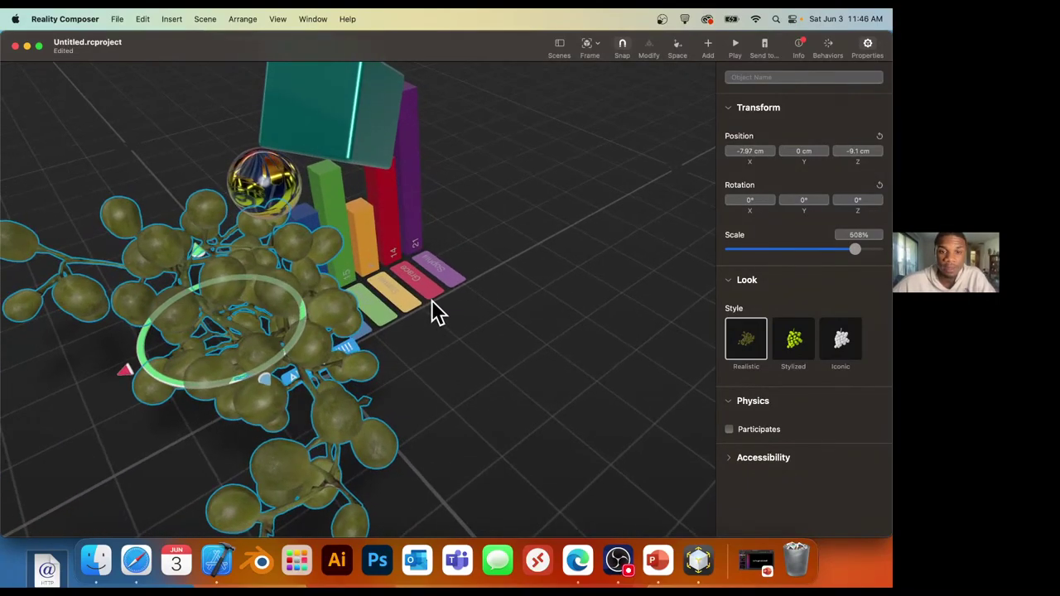
Add the hamburger from the Meals objects beside the bar chart, at about X 28.9 cm, Z 11.9 cm.
{"action": "left_click", "coordinate": [708, 45]}
{"action": "scroll", "coordinate": [704, 239], "scroll_direction": "down", "scroll_amount": 5}
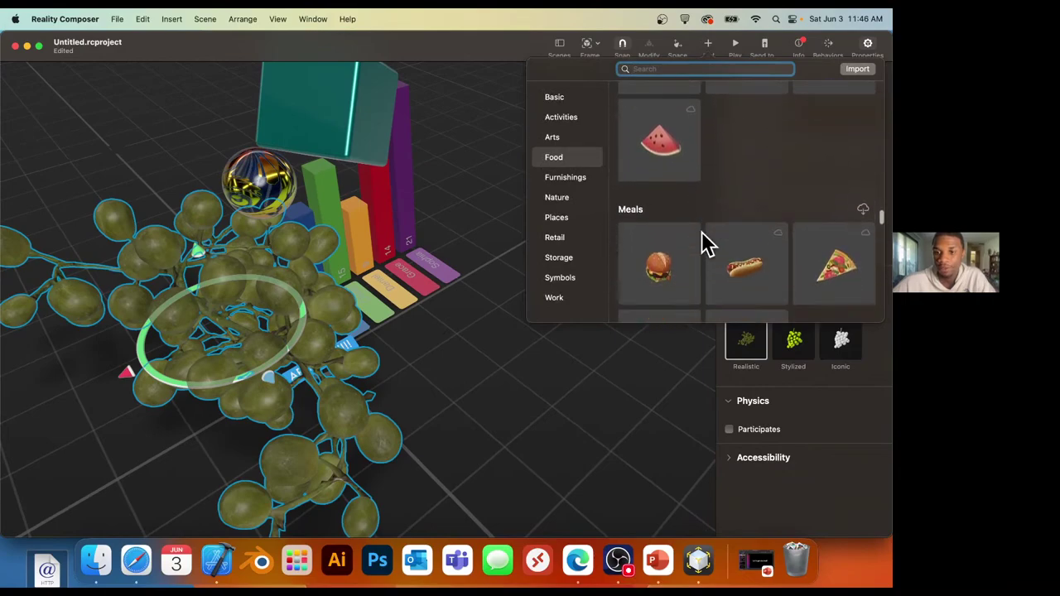
{"action": "left_click_drag", "start_coordinate": [662, 169], "coordinate": [508, 274]}
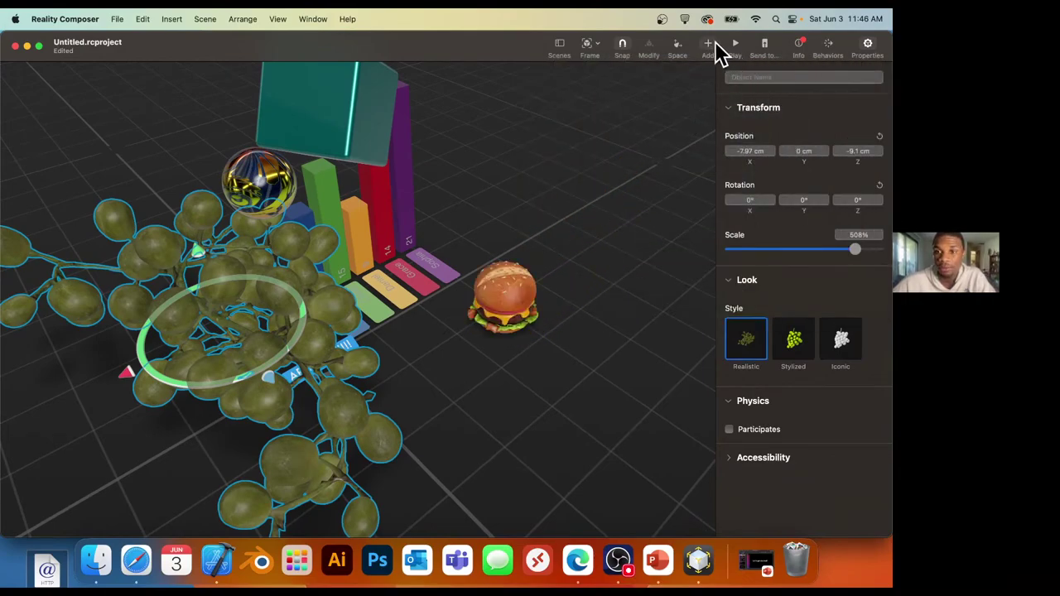
{"action": "double_click", "coordinate": [520, 319]}
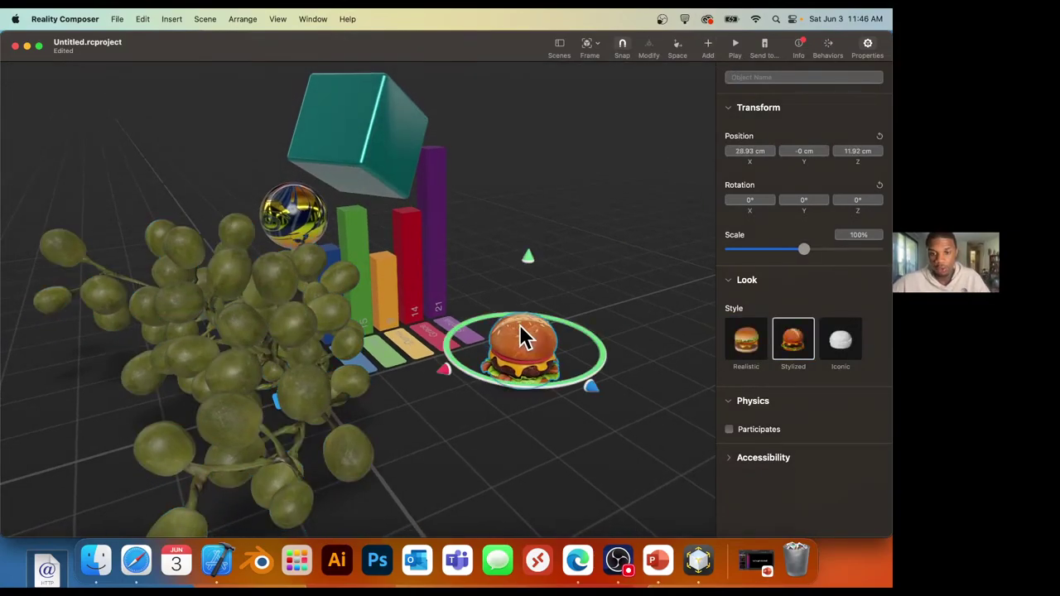
Examine the surface detail of the teal car paint cube and the hamburger up close.
{"action": "left_click", "coordinate": [364, 156]}
{"action": "scroll", "coordinate": [354, 149], "scroll_direction": "up", "scroll_amount": 5}
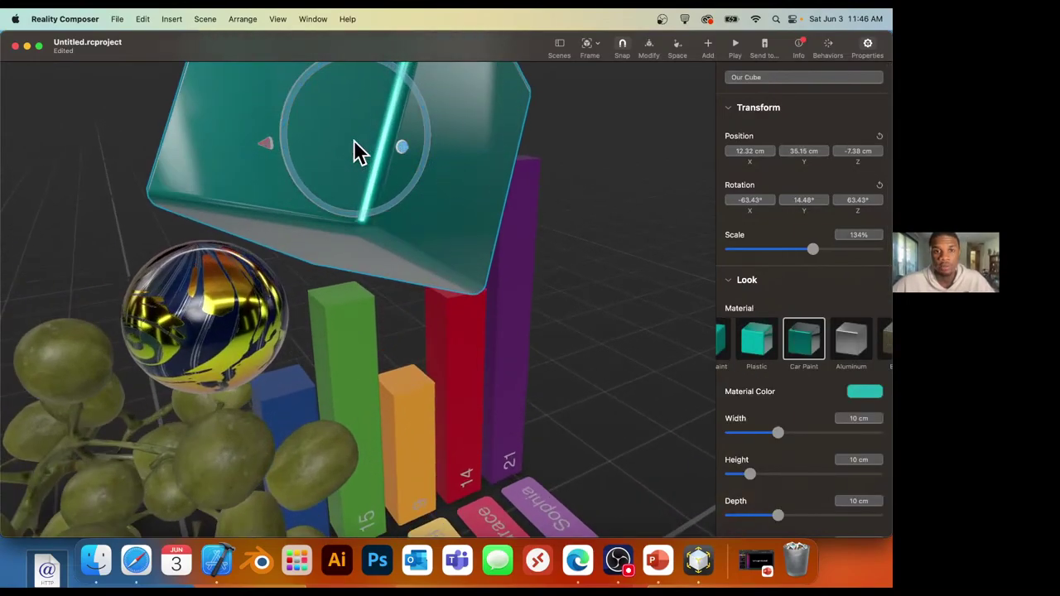
{"action": "scroll", "coordinate": [353, 151], "scroll_direction": "up", "scroll_amount": 10}
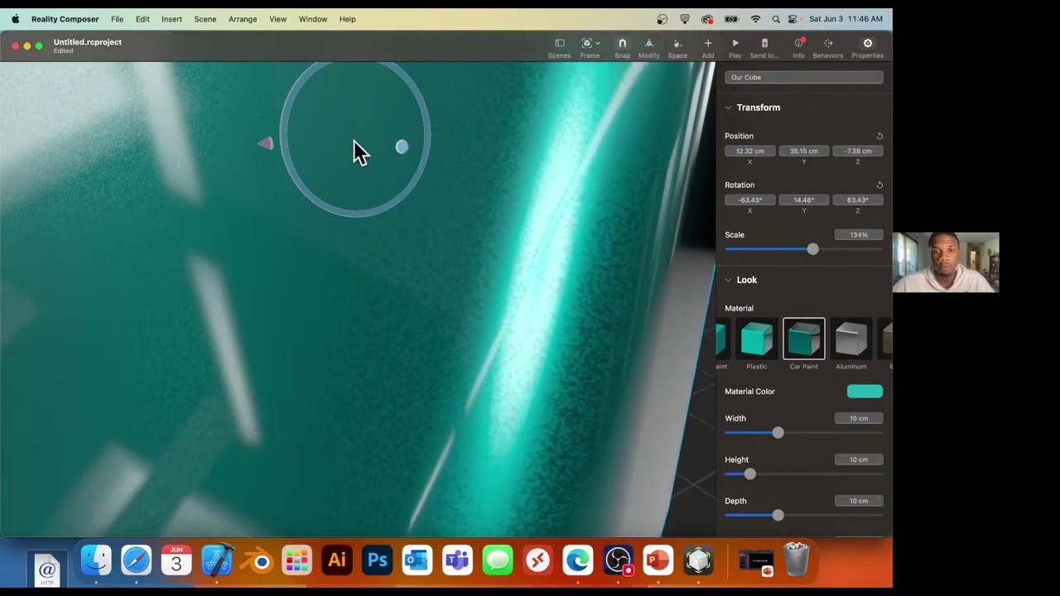
{"action": "scroll", "coordinate": [327, 169], "scroll_direction": "down", "scroll_amount": 15}
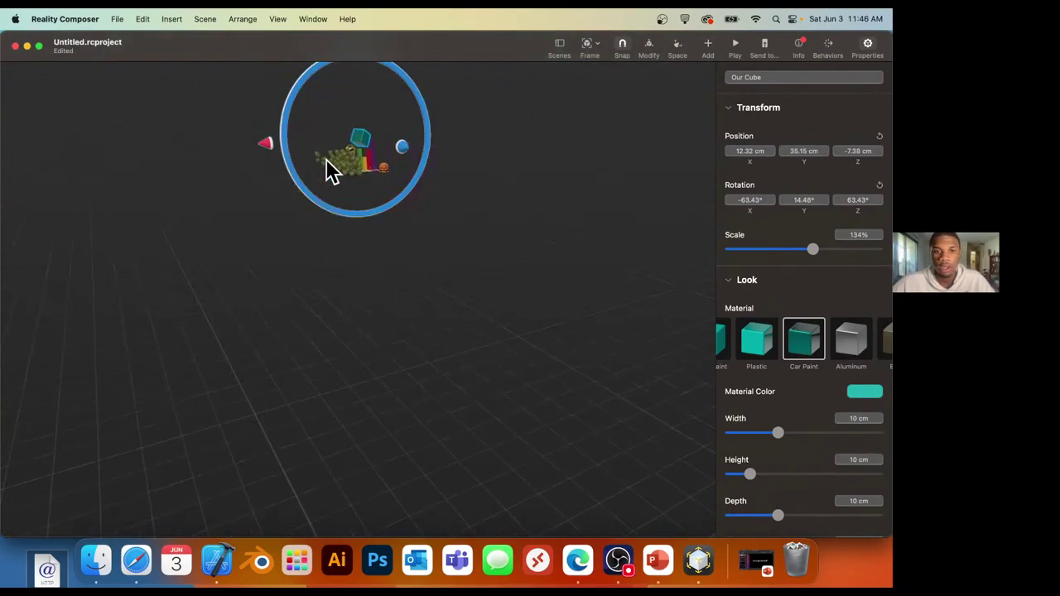
{"action": "scroll", "coordinate": [330, 170], "scroll_direction": "up", "scroll_amount": 5}
{"action": "left_click", "coordinate": [432, 235]}
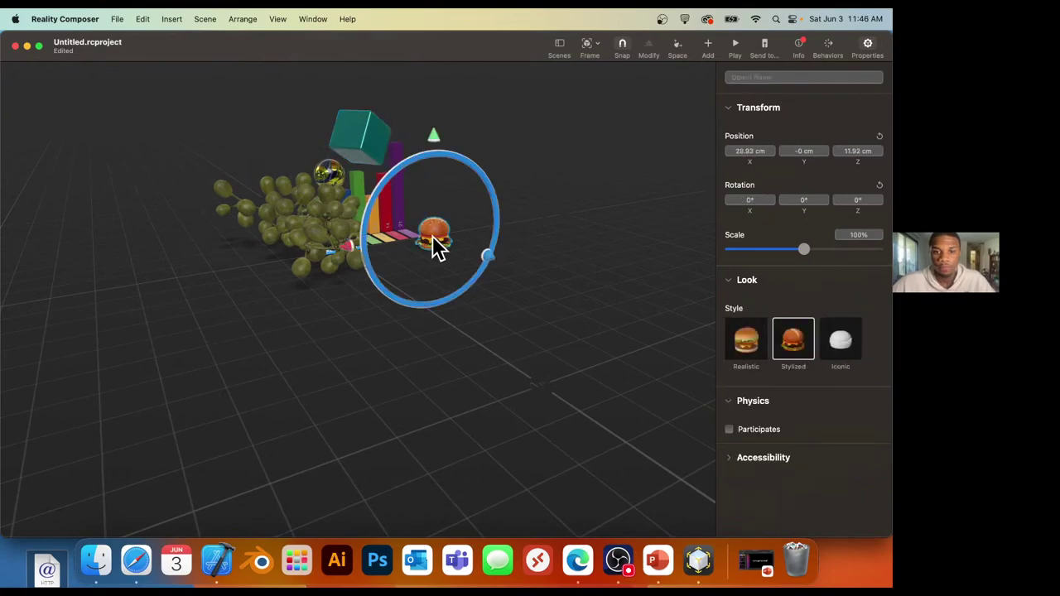
{"action": "scroll", "coordinate": [432, 236], "scroll_direction": "up", "scroll_amount": 10}
{"action": "scroll", "coordinate": [432, 235], "scroll_direction": "up", "scroll_amount": 5}
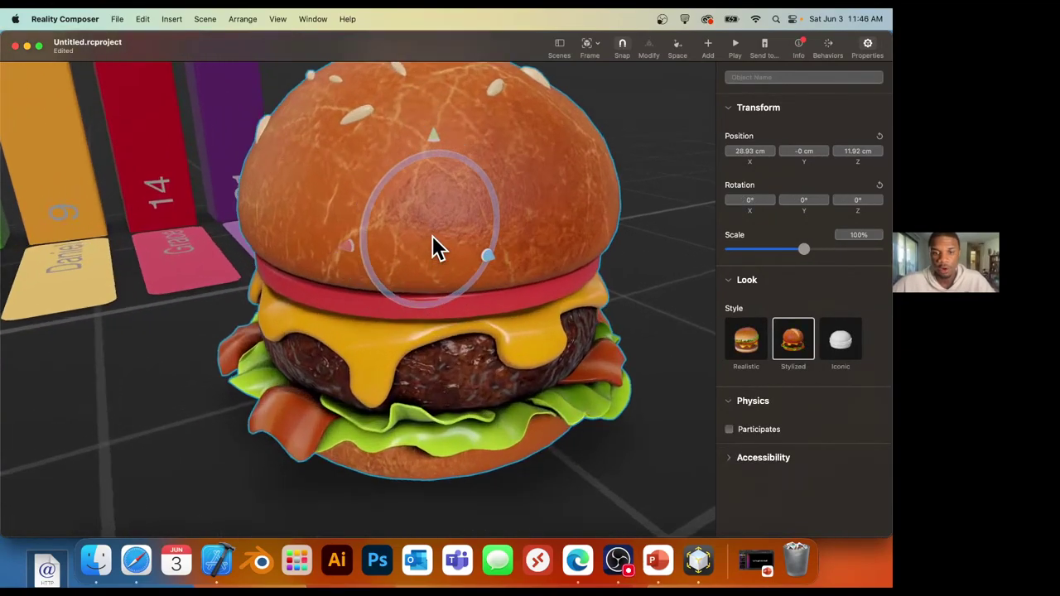
Change the hamburger's look to the Realistic style and view it from several angles.
{"action": "scroll", "coordinate": [428, 236], "scroll_direction": "down", "scroll_amount": 4}
{"action": "left_click_drag", "start_coordinate": [622, 263], "coordinate": [367, 284]}
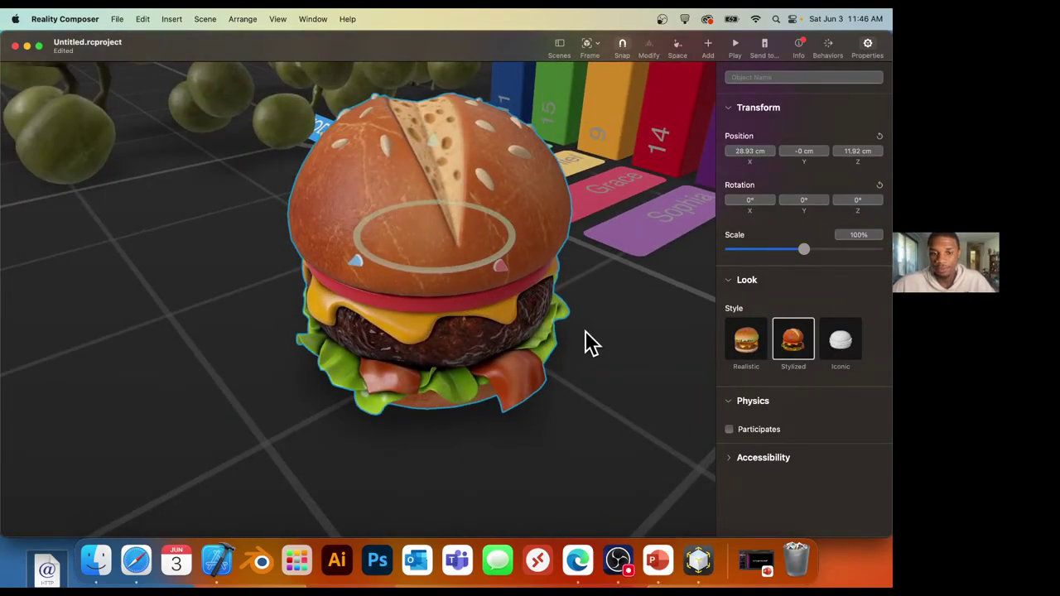
{"action": "left_click_drag", "start_coordinate": [587, 343], "coordinate": [595, 295]}
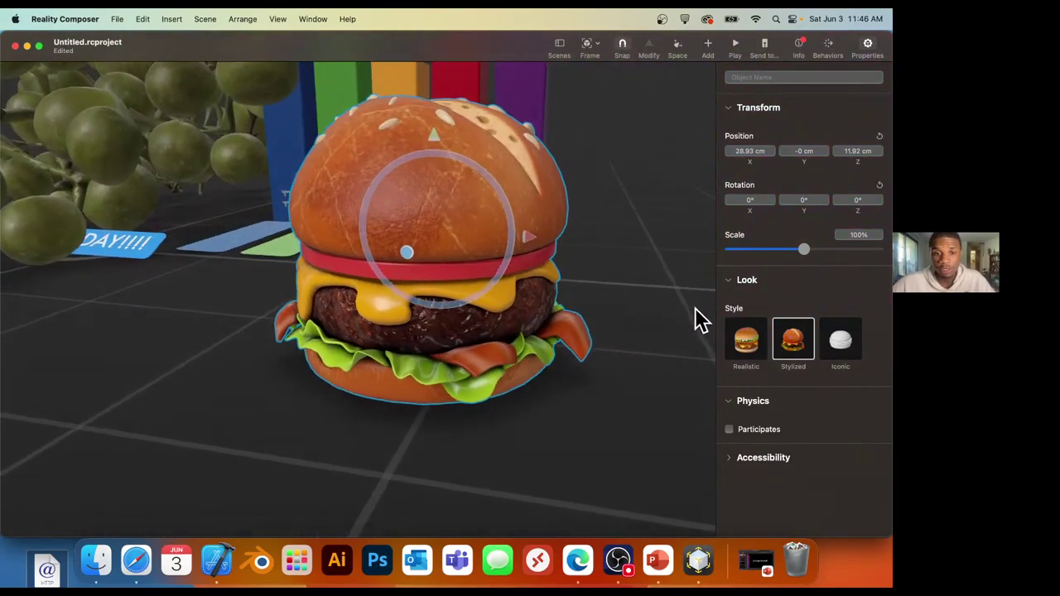
{"action": "left_click", "coordinate": [746, 341]}
{"action": "left_click_drag", "start_coordinate": [601, 337], "coordinate": [721, 388]}
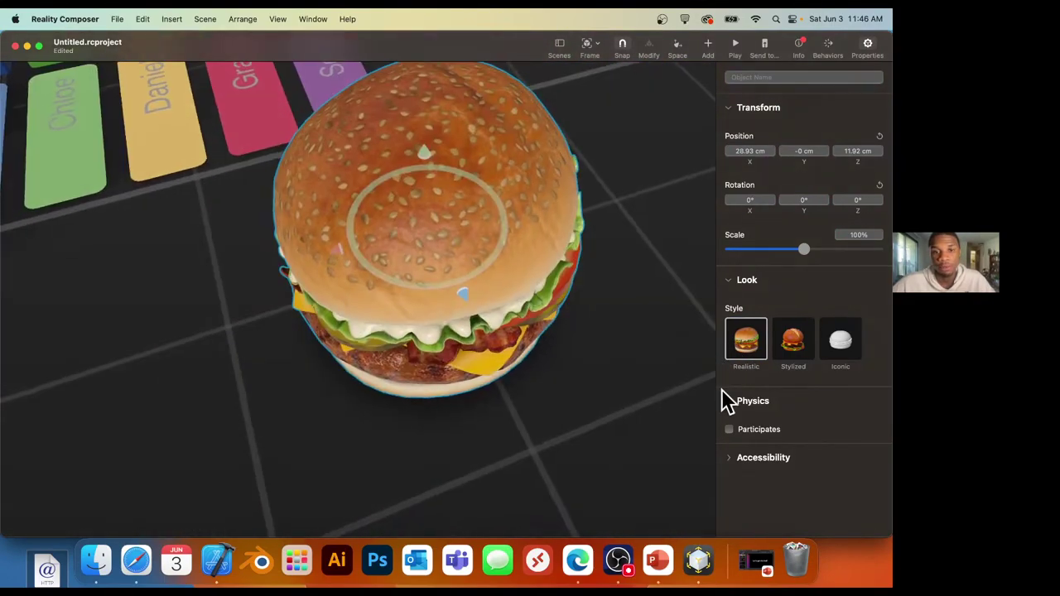
Move the hamburger closer to the bar chart, to about X 27 cm, Z 8.5 cm.
{"action": "left_click_drag", "start_coordinate": [439, 313], "coordinate": [410, 291]}
{"action": "left_click_drag", "start_coordinate": [502, 320], "coordinate": [447, 270]}
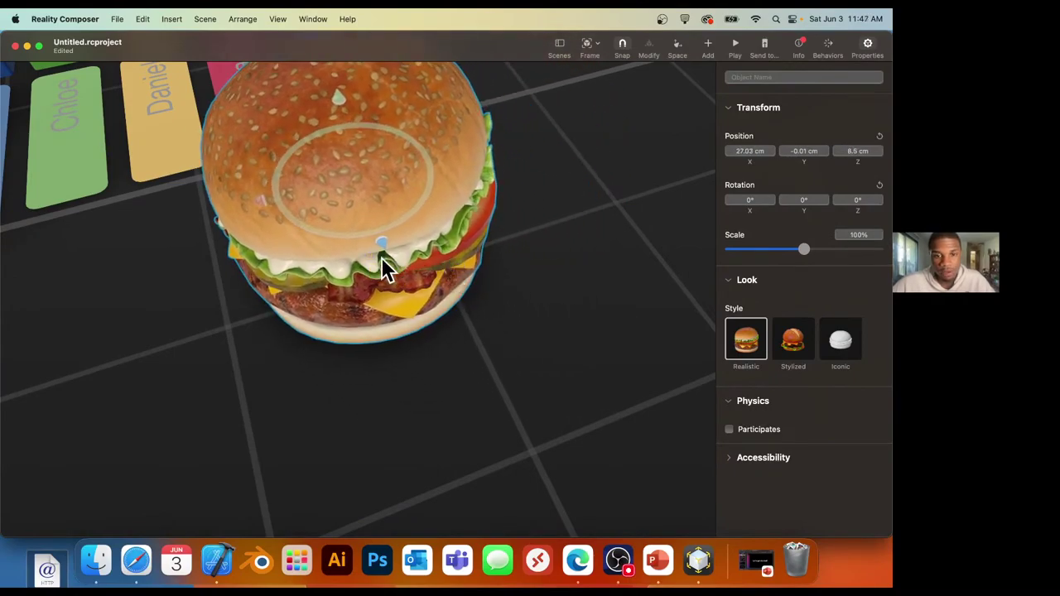
{"action": "left_click_drag", "start_coordinate": [478, 317], "coordinate": [281, 274]}
{"action": "scroll", "coordinate": [478, 227], "scroll_direction": "down", "scroll_amount": 10}
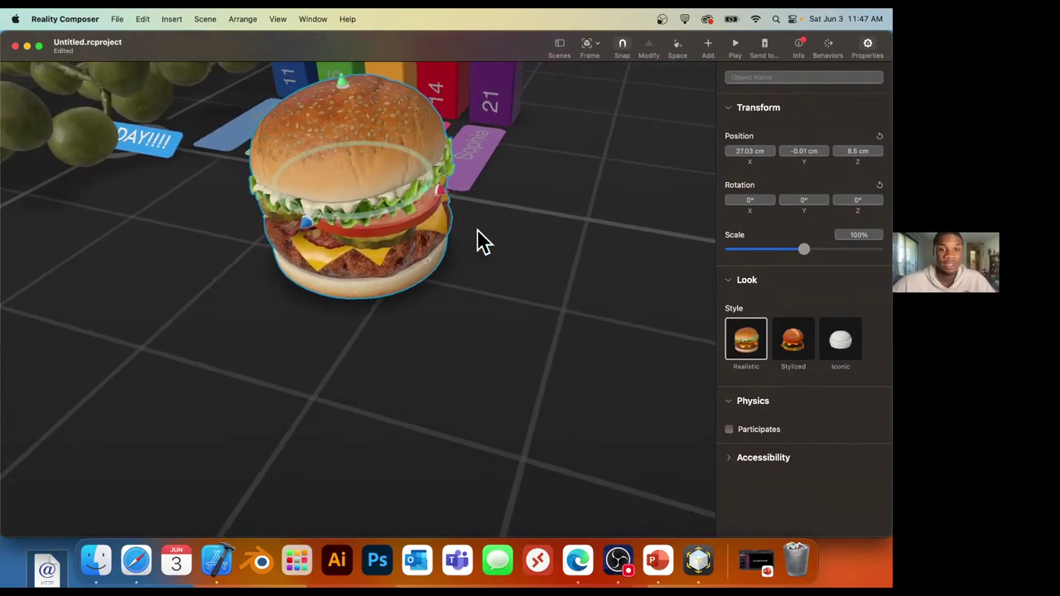
{"action": "scroll", "coordinate": [486, 291], "scroll_direction": "up", "scroll_amount": 6}
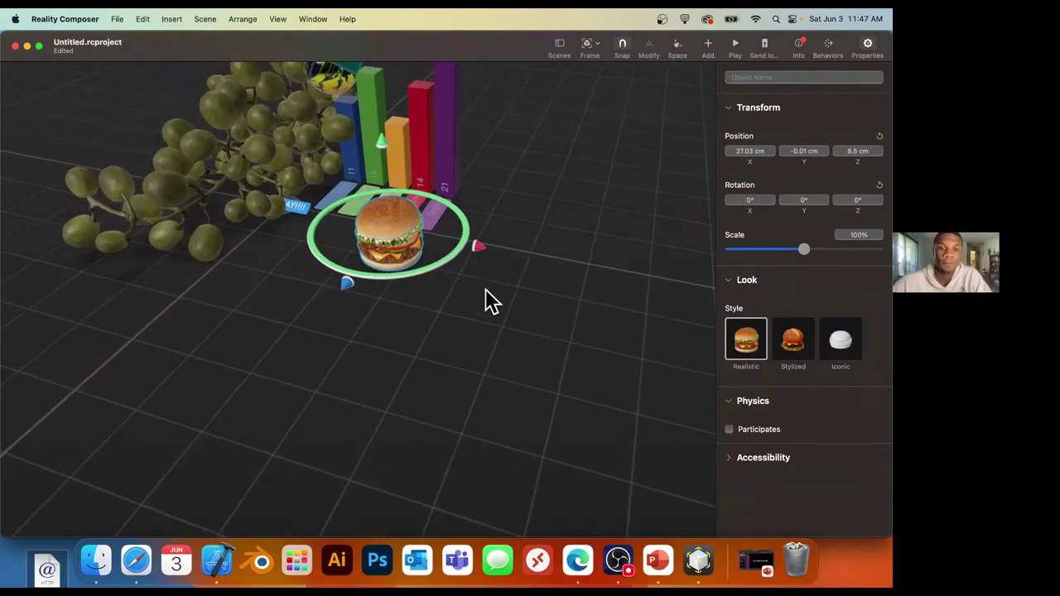
{"action": "left_click_drag", "start_coordinate": [485, 288], "coordinate": [610, 193]}
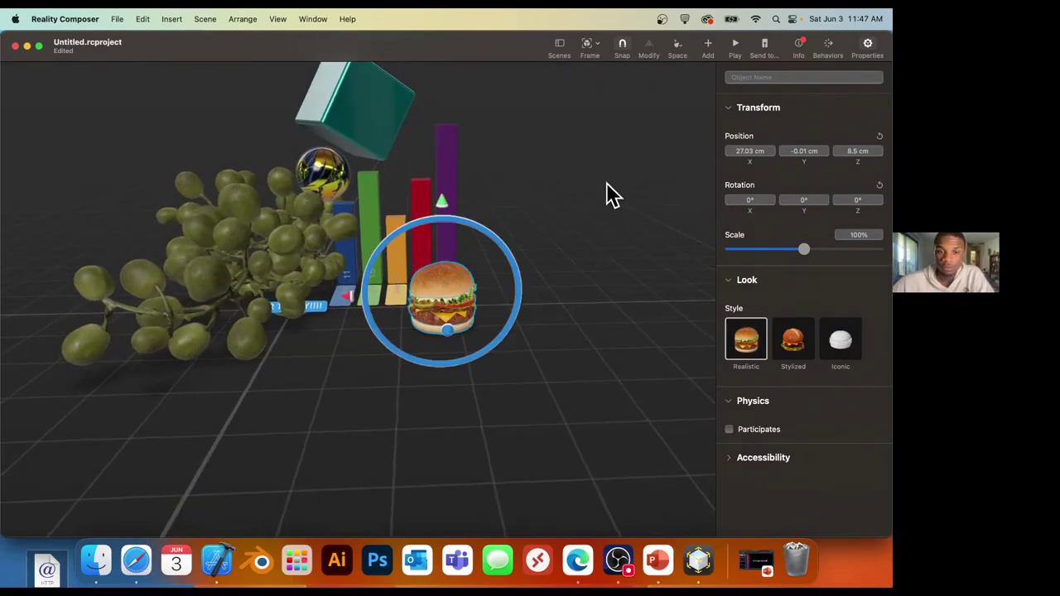
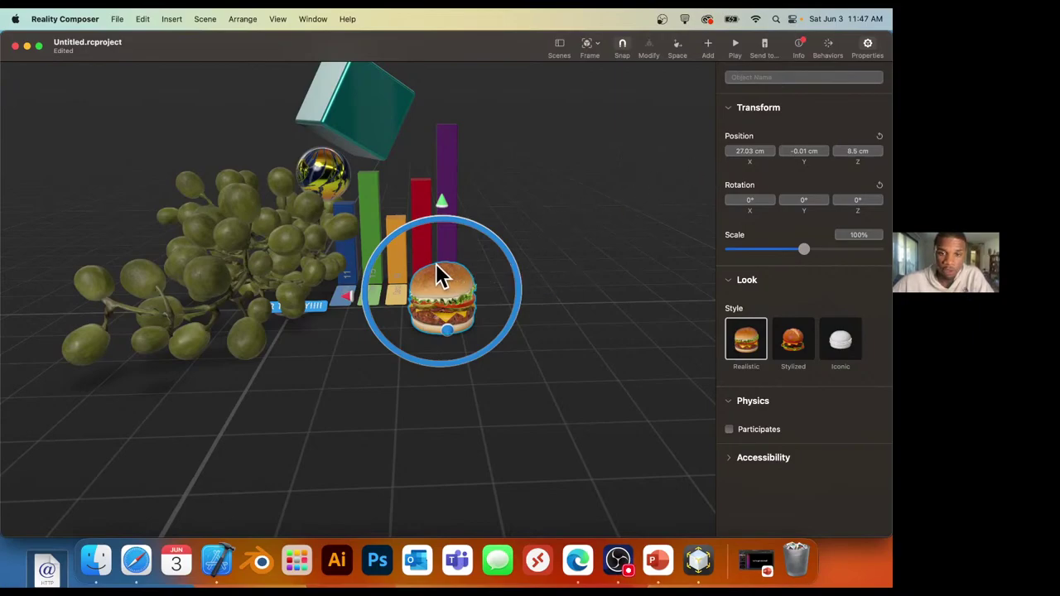
Add a Tap & Flip behavior to the hamburger.
{"action": "left_click", "coordinate": [339, 222]}
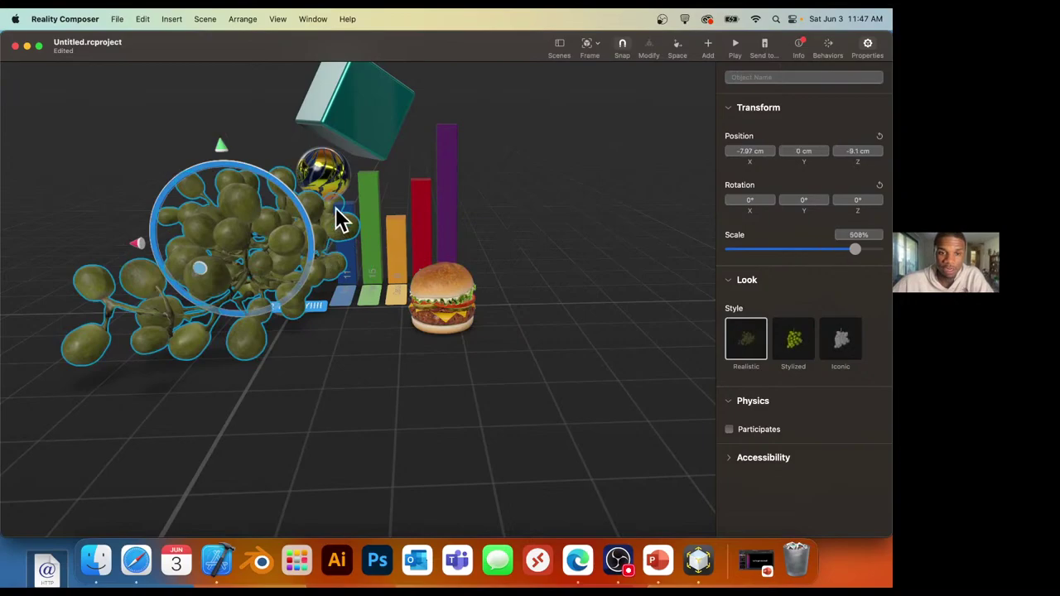
{"action": "left_click", "coordinate": [367, 156]}
{"action": "left_click", "coordinate": [449, 296]}
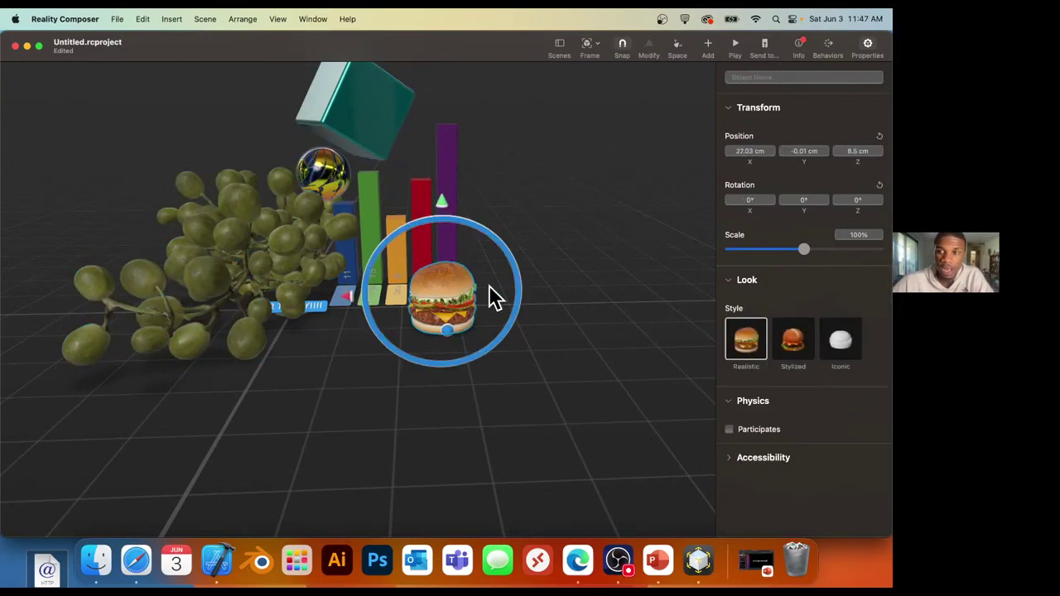
{"action": "left_click", "coordinate": [830, 47]}
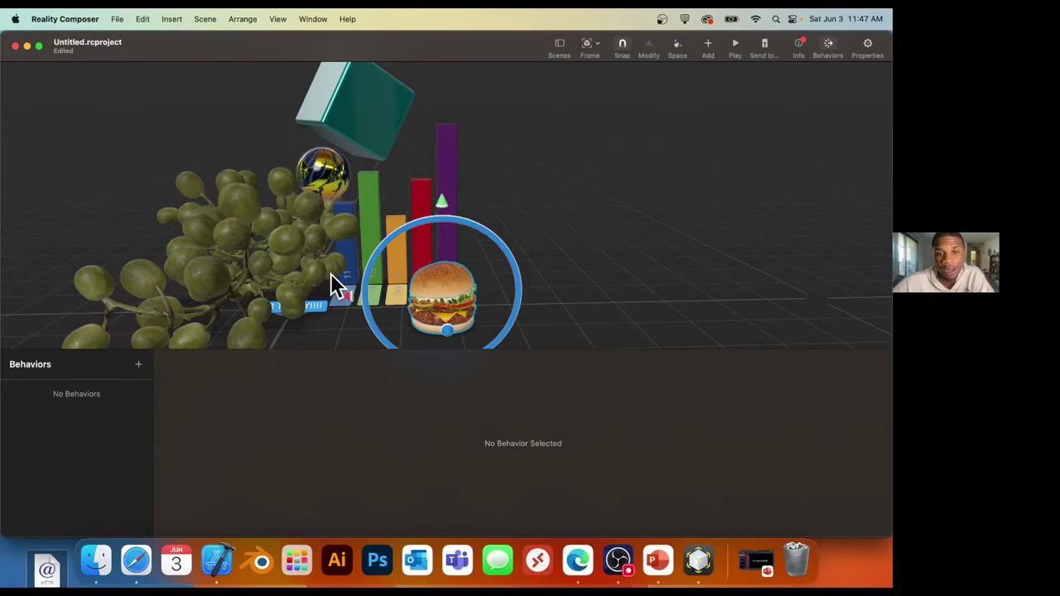
{"action": "left_click", "coordinate": [139, 369]}
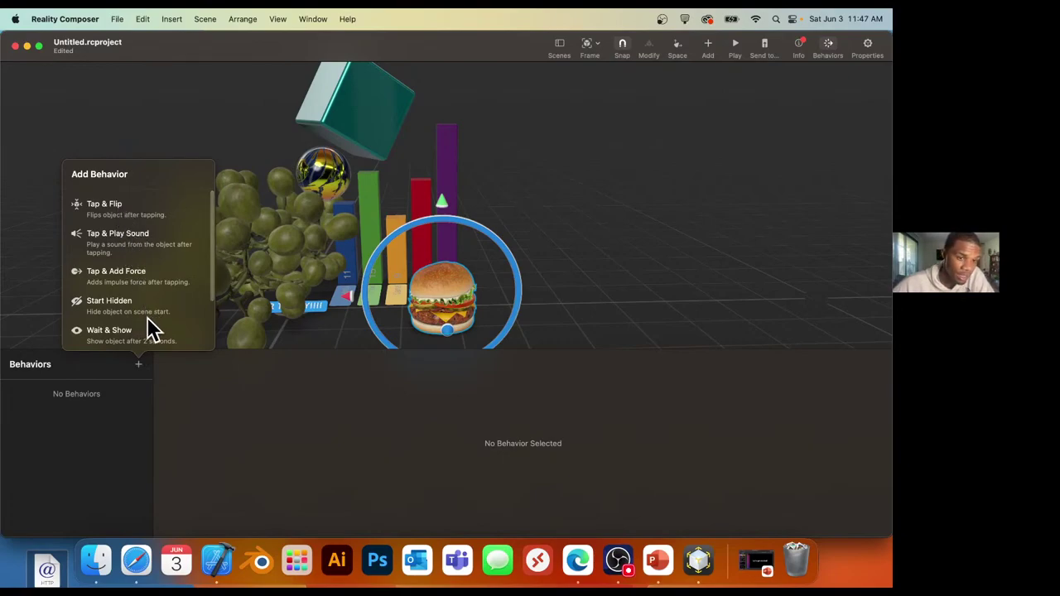
{"action": "scroll", "coordinate": [146, 338], "scroll_direction": "down", "scroll_amount": 3}
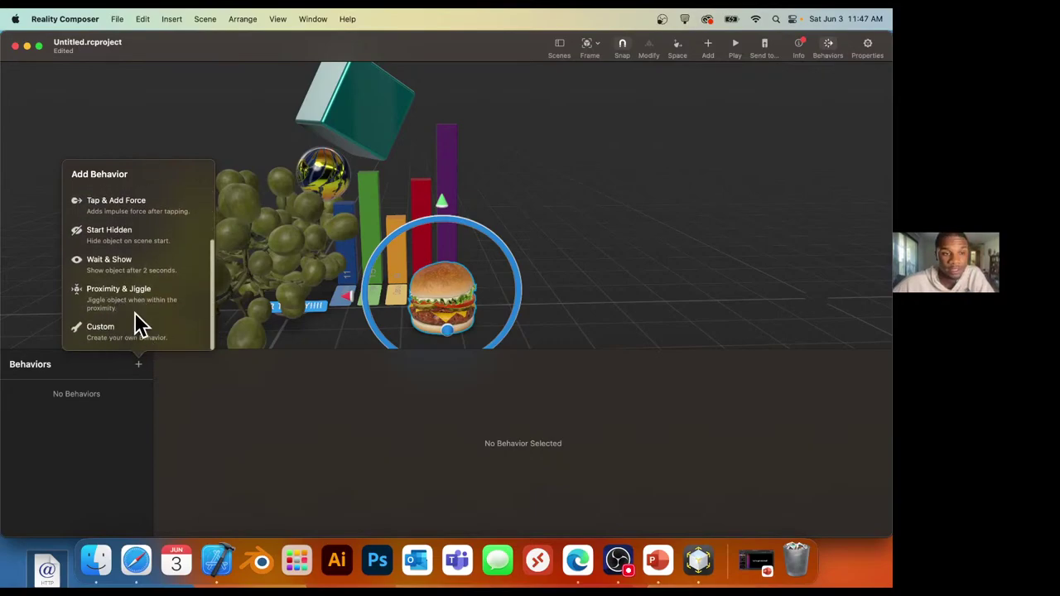
{"action": "scroll", "coordinate": [140, 255], "scroll_direction": "up", "scroll_amount": 3}
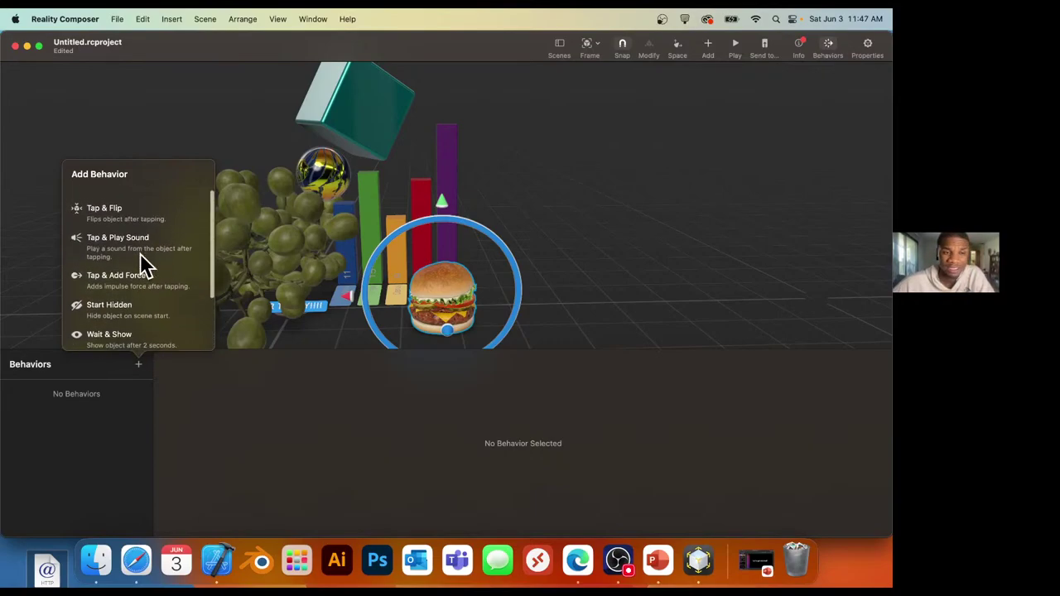
{"action": "left_click", "coordinate": [102, 207]}
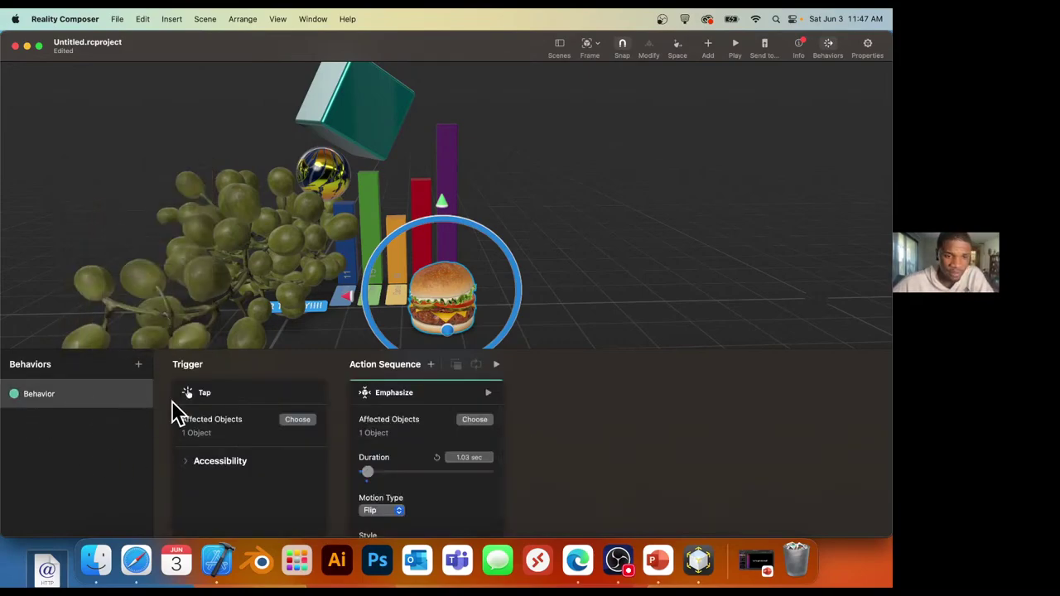
Rename the new behavior as "Tap & Flip".
{"action": "double_click", "coordinate": [39, 394]}
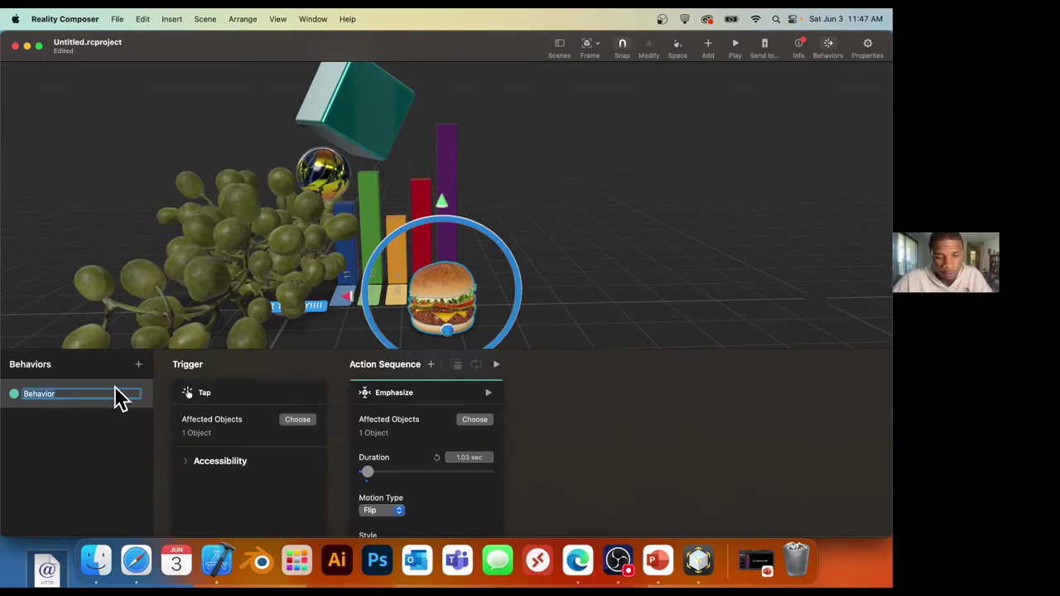
{"action": "type", "text": "Tap"}
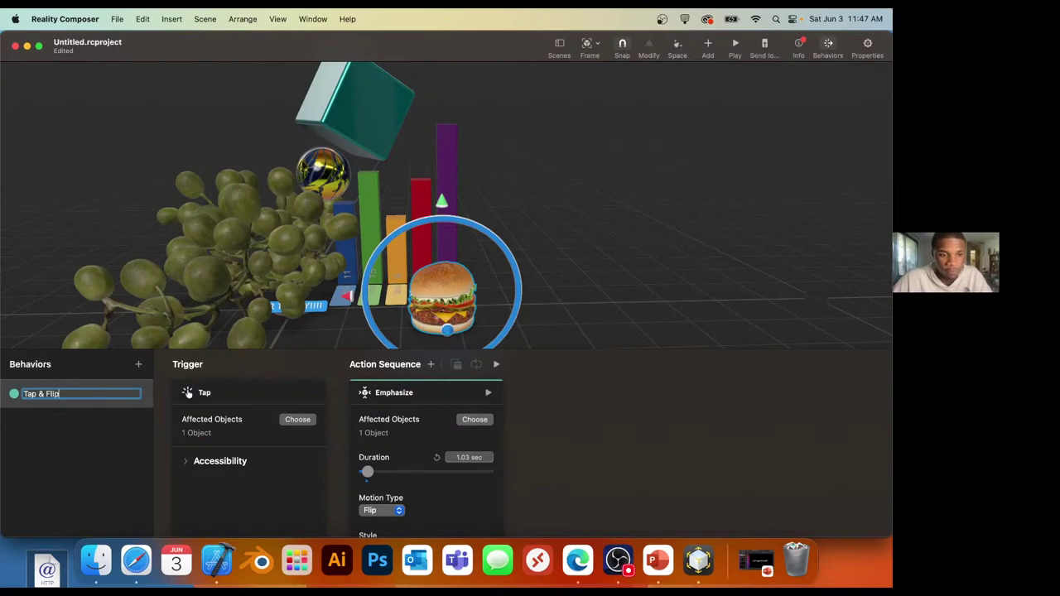
{"action": "type", "text": " & Flip"}
{"action": "key", "text": "Return"}
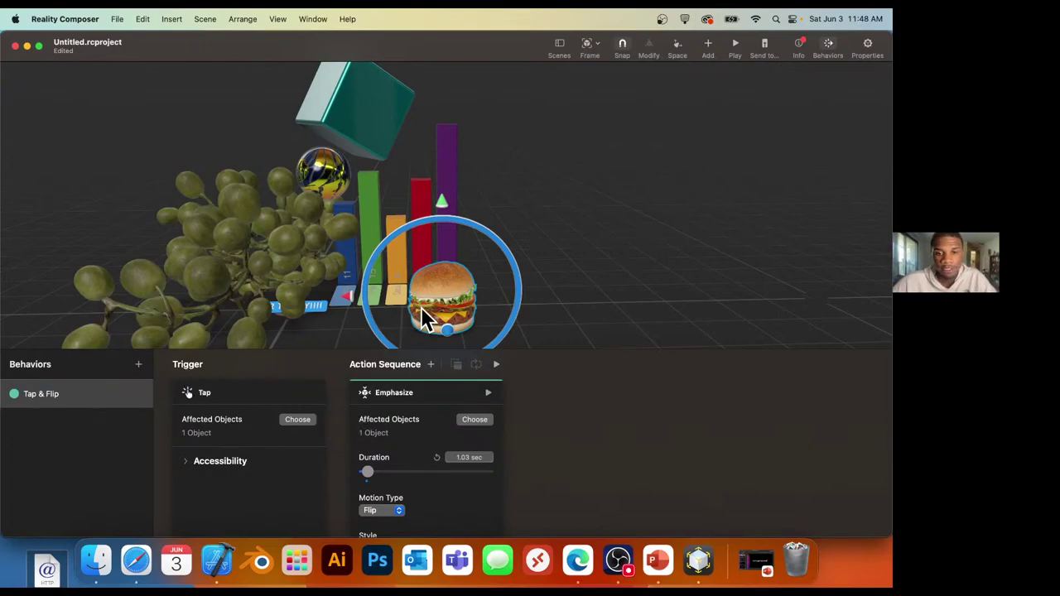
Add the green grapes and the teal cube to the Tap trigger's affected objects, and preview the flip action sequence.
{"action": "scroll", "coordinate": [422, 317], "scroll_direction": "up", "scroll_amount": 10}
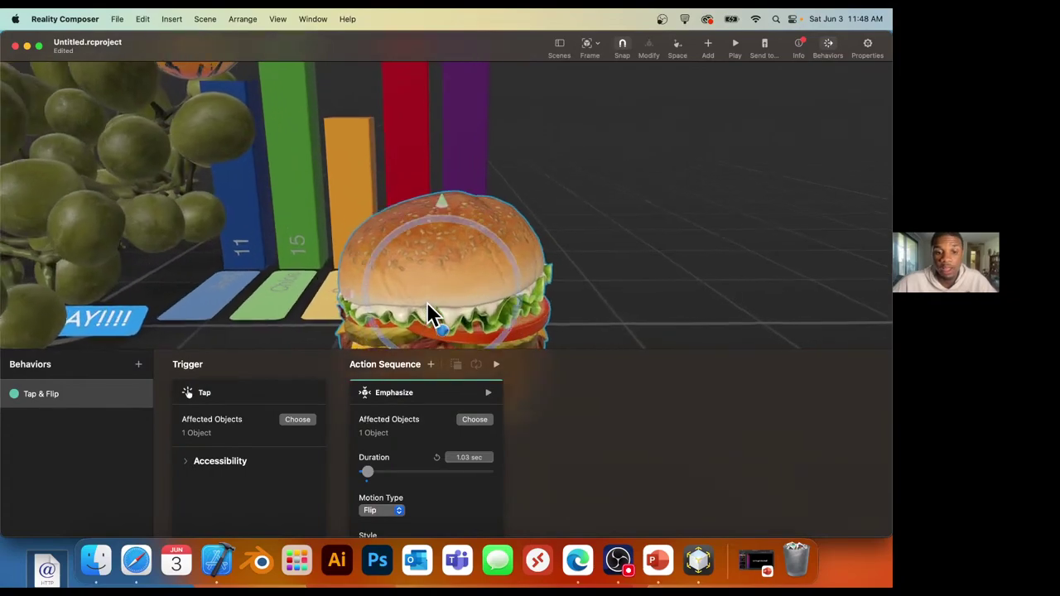
{"action": "scroll", "coordinate": [429, 315], "scroll_direction": "up", "scroll_amount": 3}
{"action": "scroll", "coordinate": [532, 207], "scroll_direction": "down", "scroll_amount": 10}
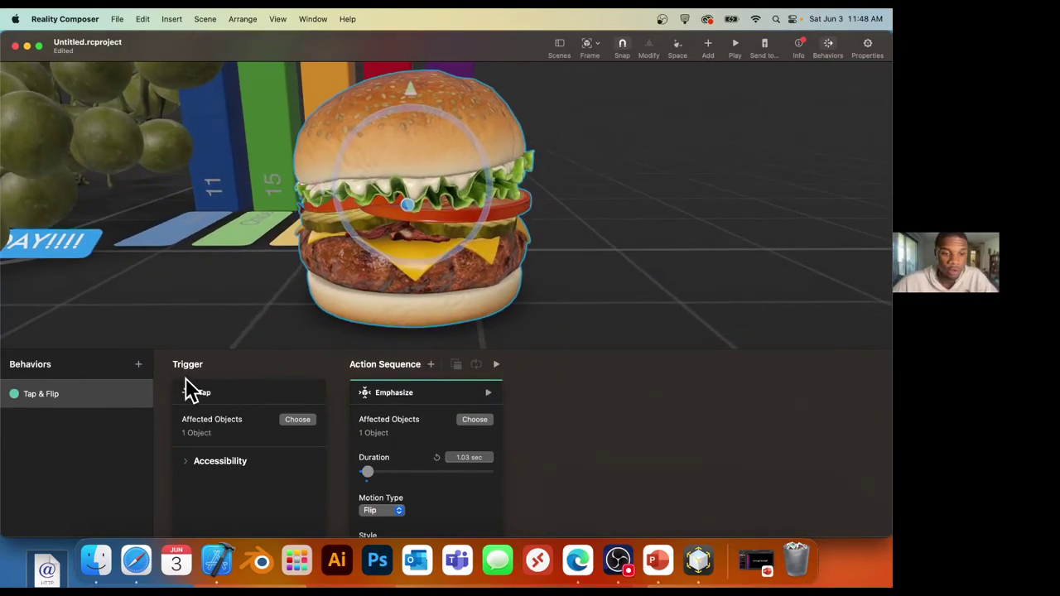
{"action": "left_click", "coordinate": [301, 419]}
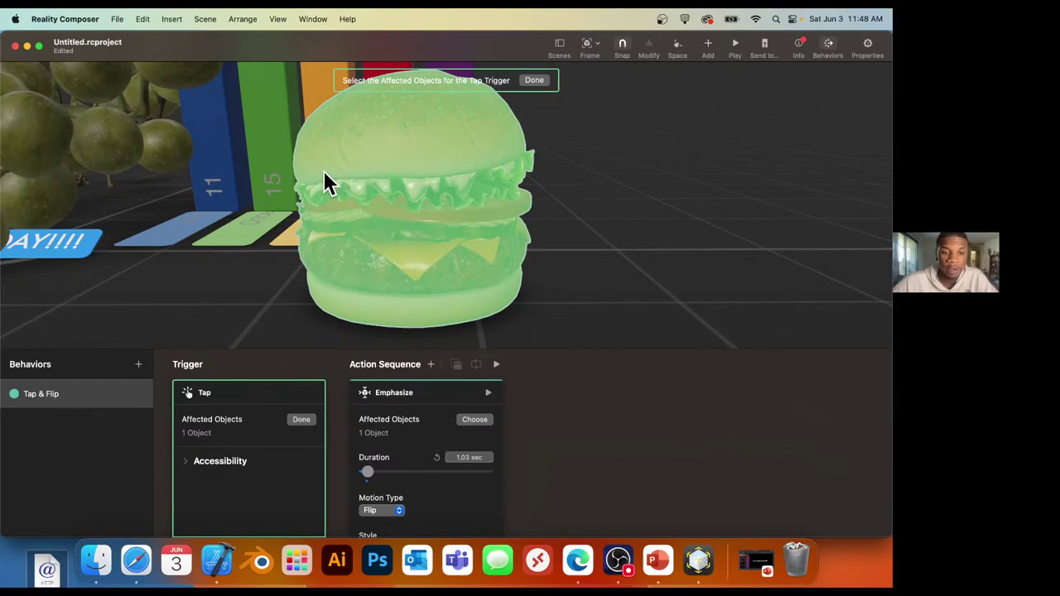
{"action": "scroll", "coordinate": [367, 182], "scroll_direction": "down", "scroll_amount": 10}
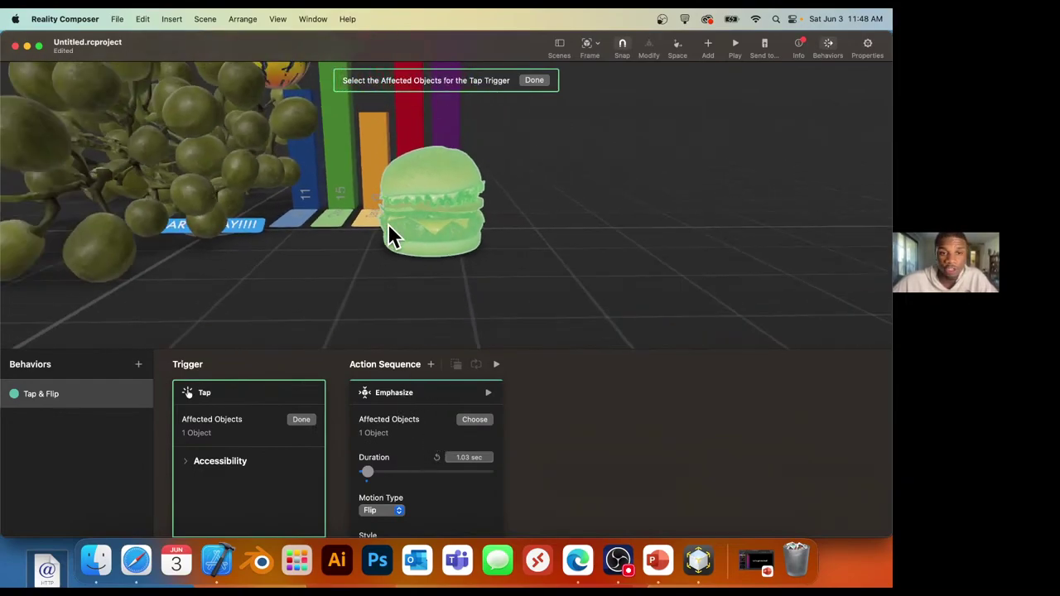
{"action": "scroll", "coordinate": [394, 239], "scroll_direction": "down", "scroll_amount": 3}
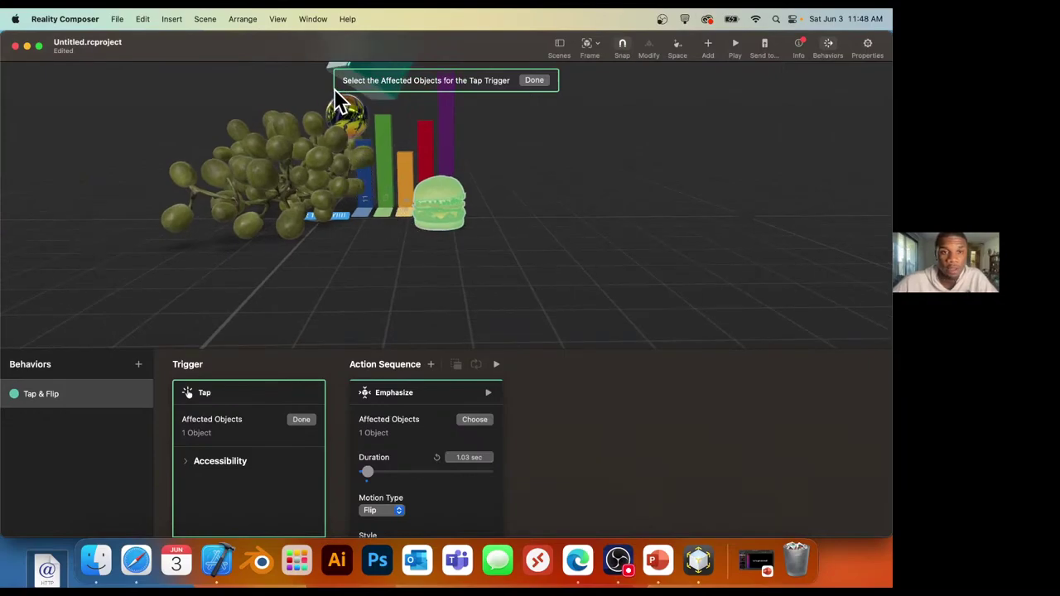
{"action": "left_click", "coordinate": [285, 149]}
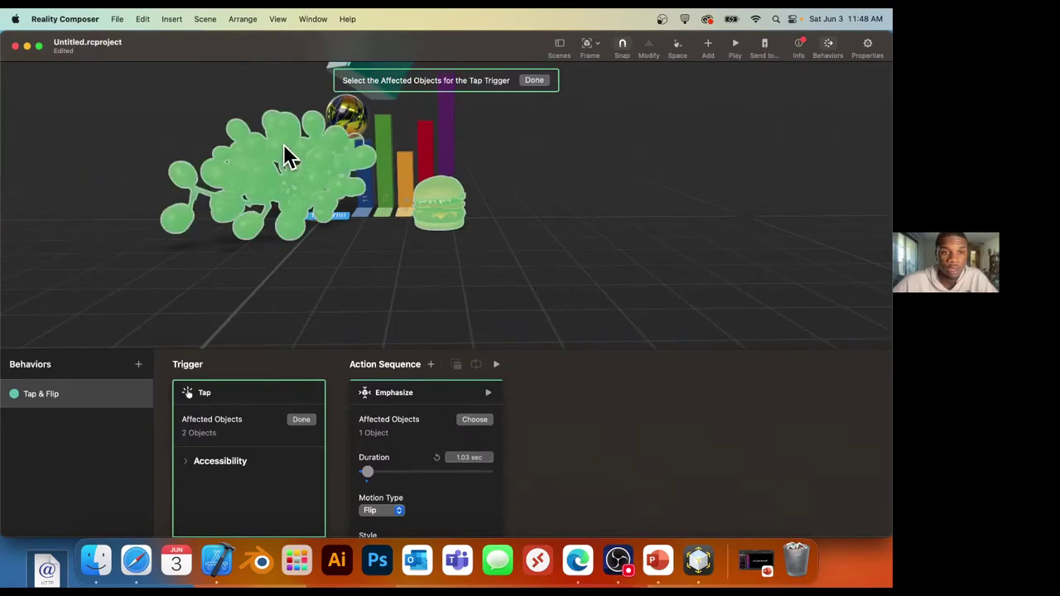
{"action": "left_click", "coordinate": [330, 71]}
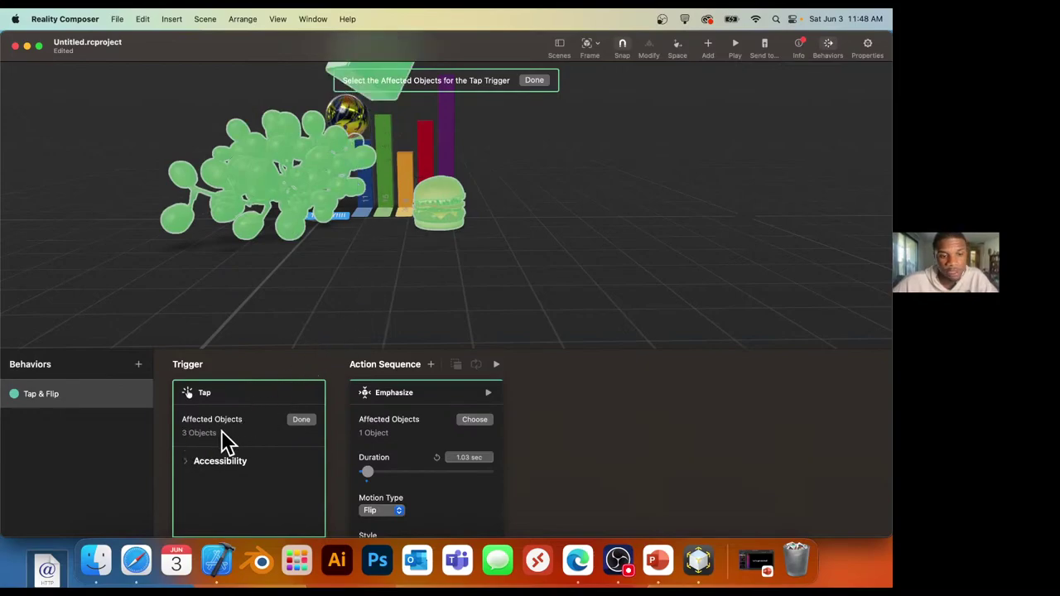
{"action": "left_click", "coordinate": [301, 420]}
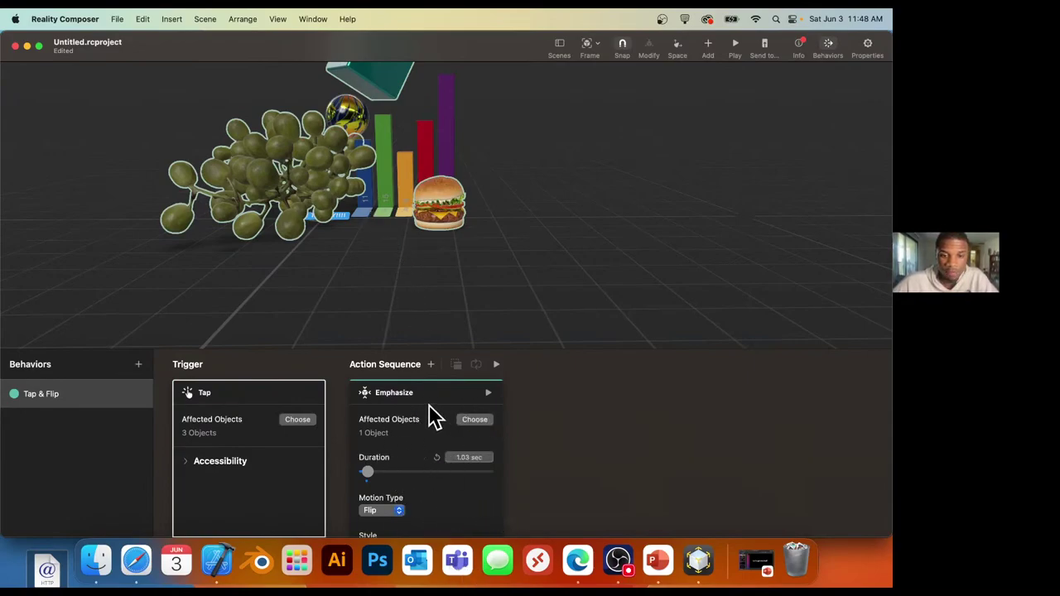
{"action": "left_click", "coordinate": [497, 364]}
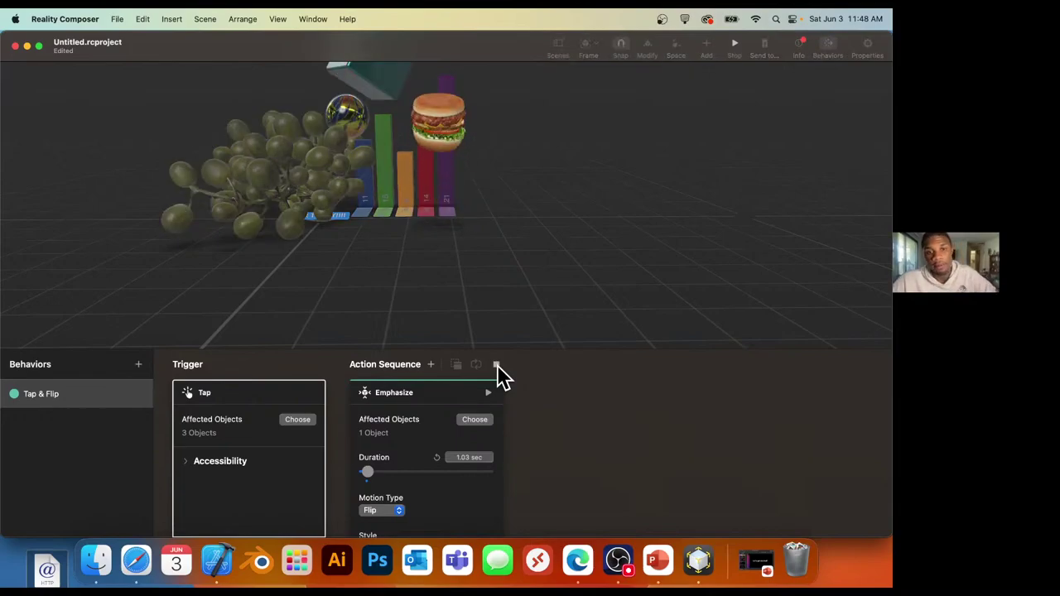
{"action": "left_click", "coordinate": [497, 365]}
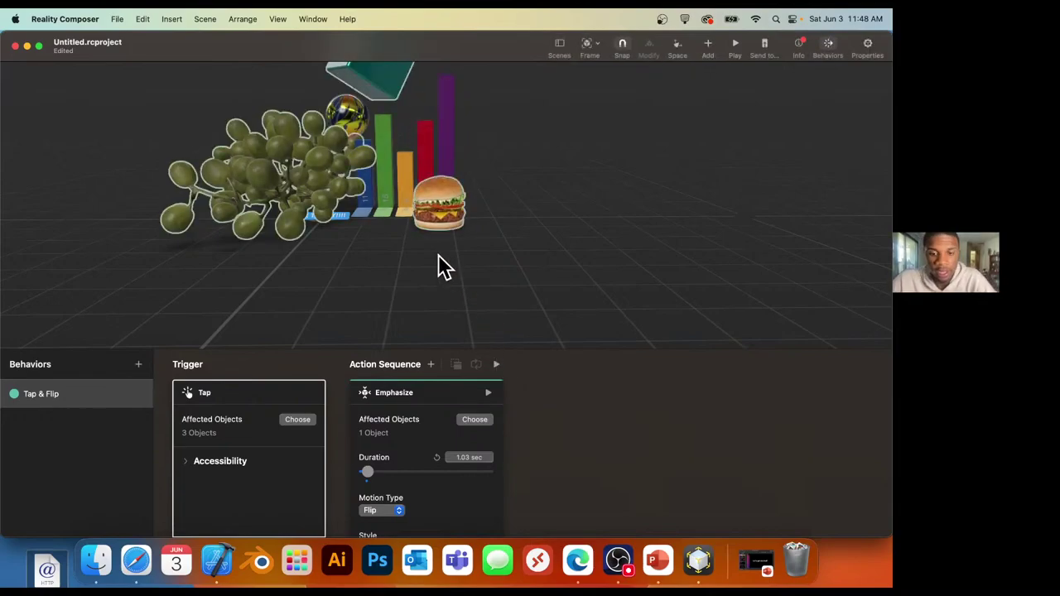
Set the Emphasize action's duration to about 20.56 seconds and preview the burger's flip.
{"action": "left_click_drag", "start_coordinate": [372, 470], "coordinate": [406, 471]}
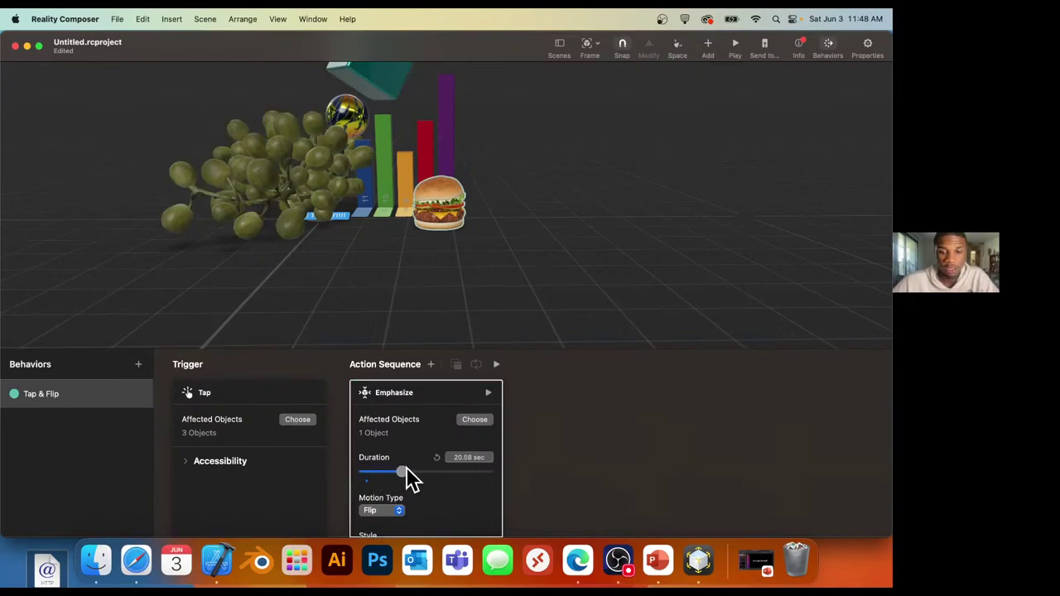
{"action": "left_click", "coordinate": [488, 393]}
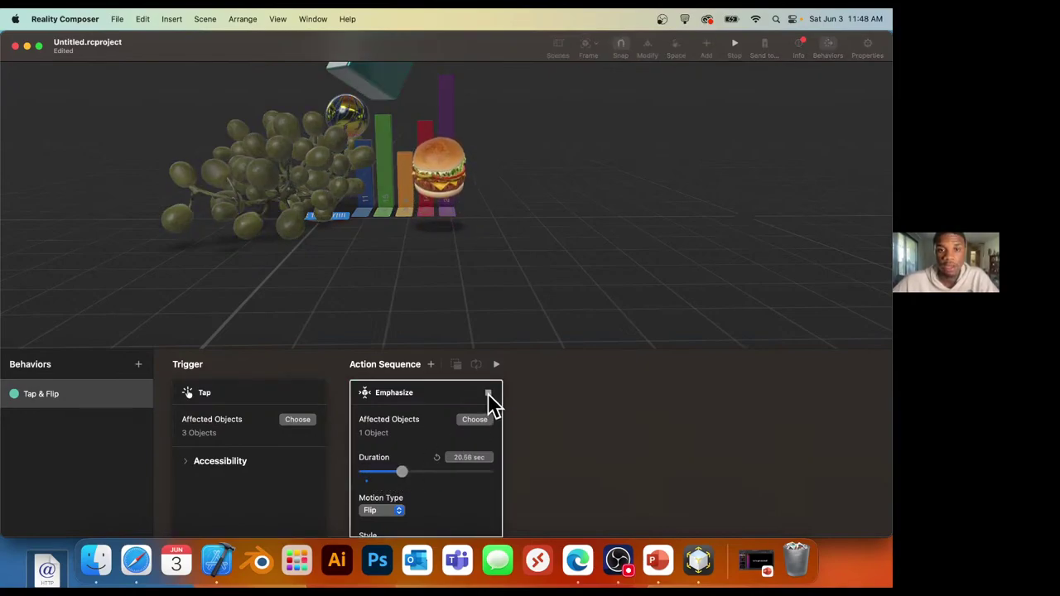
{"action": "scroll", "coordinate": [444, 141], "scroll_direction": "left", "scroll_amount": 5}
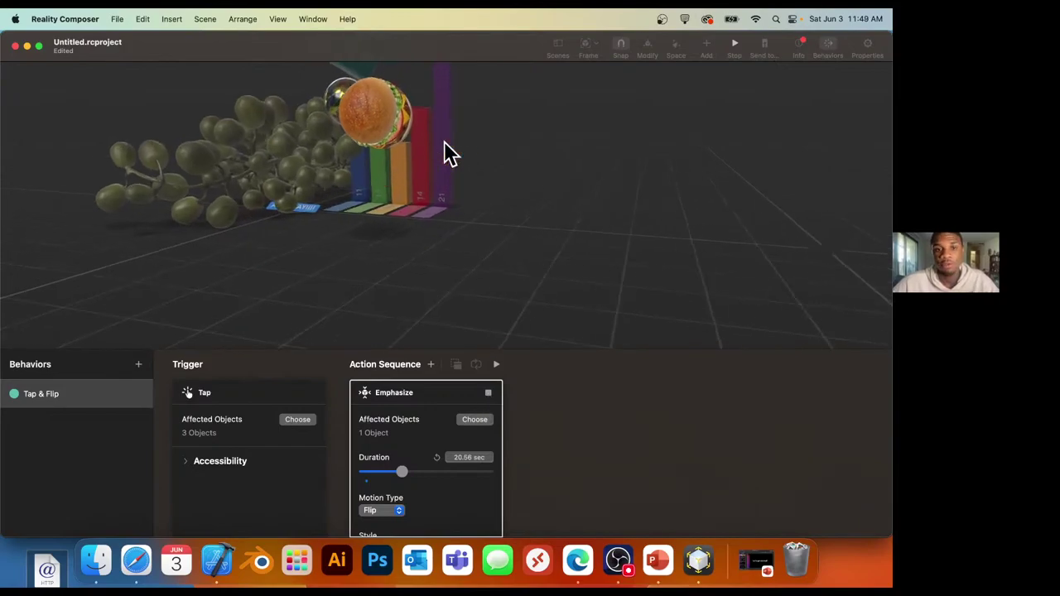
{"action": "scroll", "coordinate": [435, 178], "scroll_direction": "left", "scroll_amount": 2}
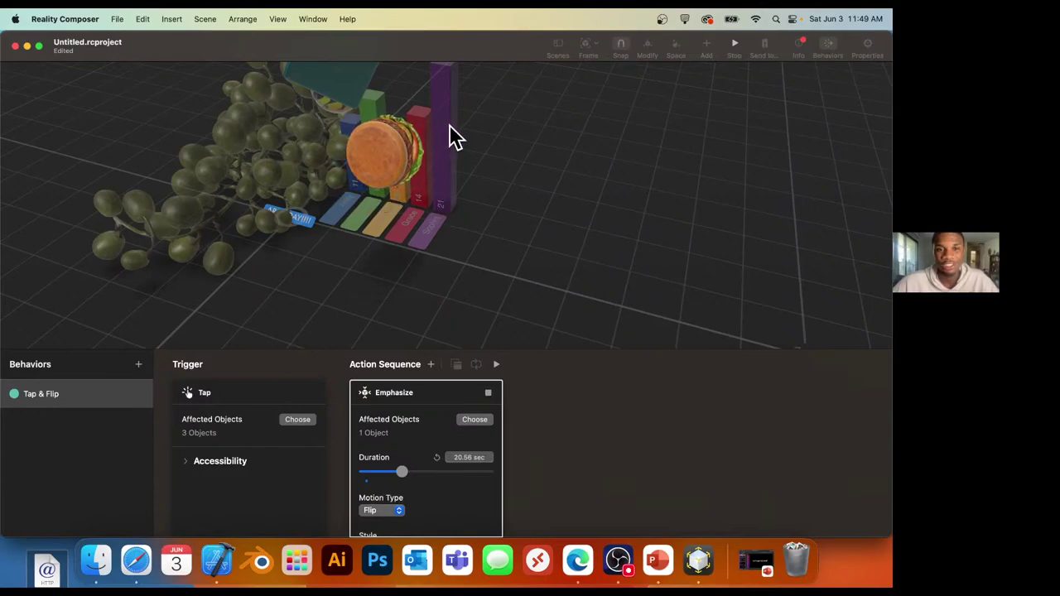
{"action": "scroll", "coordinate": [451, 132], "scroll_direction": "up", "scroll_amount": 5}
{"action": "scroll", "coordinate": [454, 173], "scroll_direction": "up", "scroll_amount": 4}
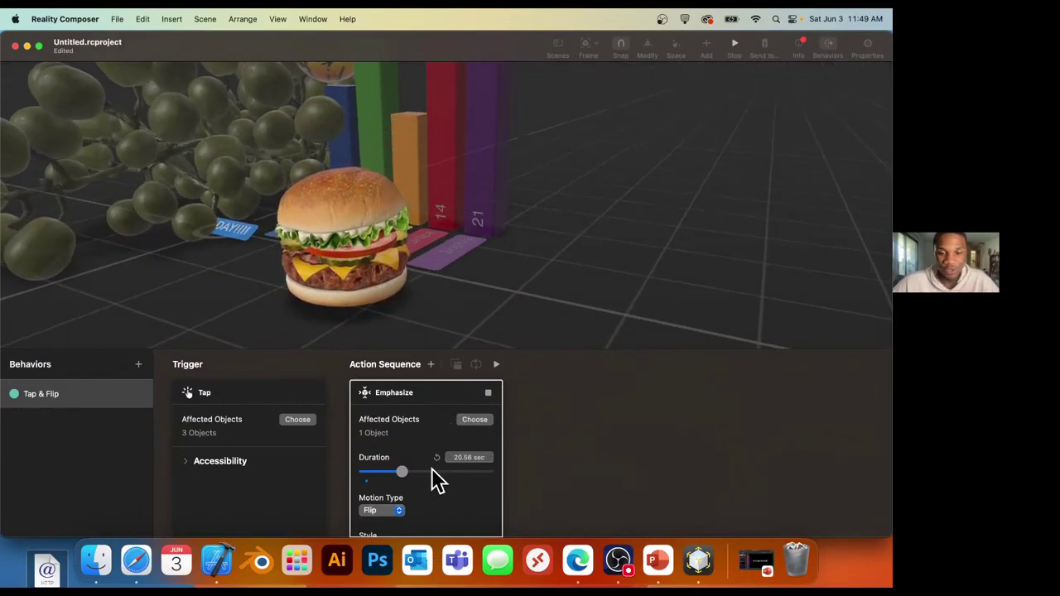
Reduce the Emphasize action's duration to 1.03 seconds and stop the preview.
{"action": "left_click_drag", "start_coordinate": [403, 473], "coordinate": [366, 475]}
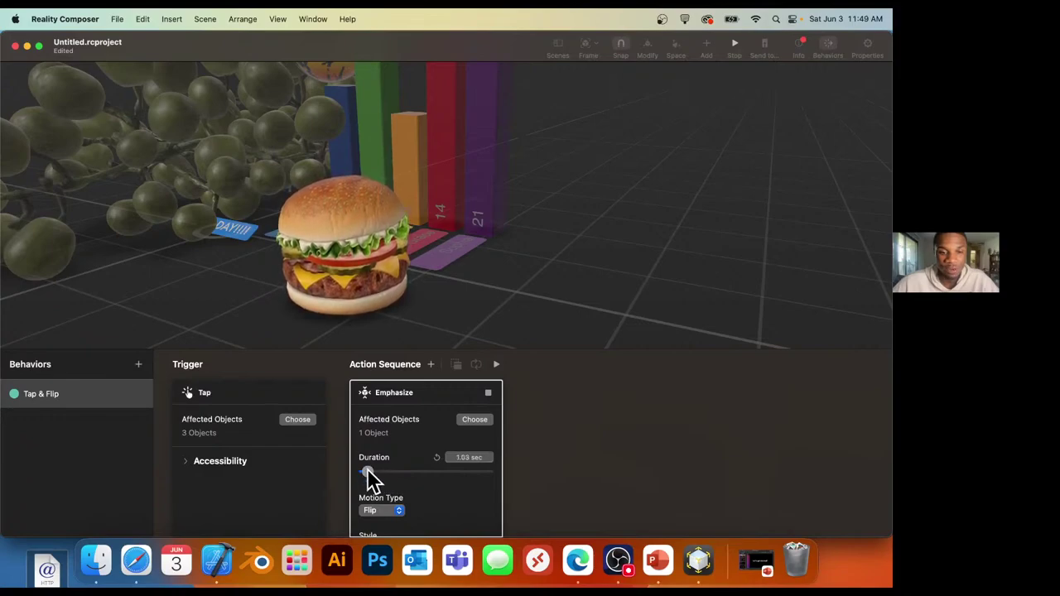
{"action": "left_click", "coordinate": [491, 394]}
Set the Emphasize action's motion type to Bounce and preview it on the burger.
{"action": "scroll", "coordinate": [475, 432], "scroll_direction": "down", "scroll_amount": 2}
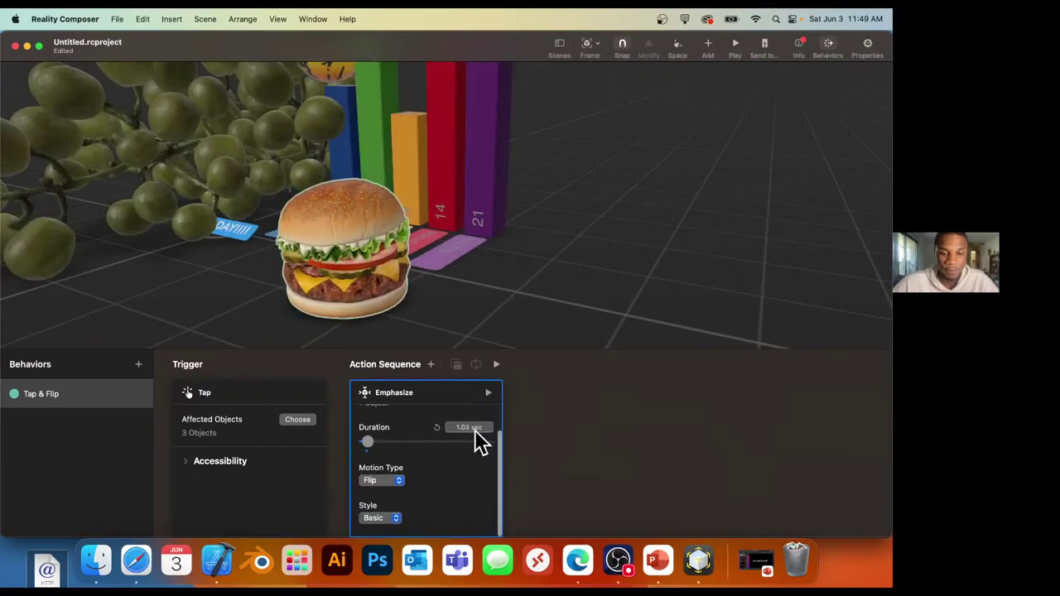
{"action": "left_click", "coordinate": [395, 483]}
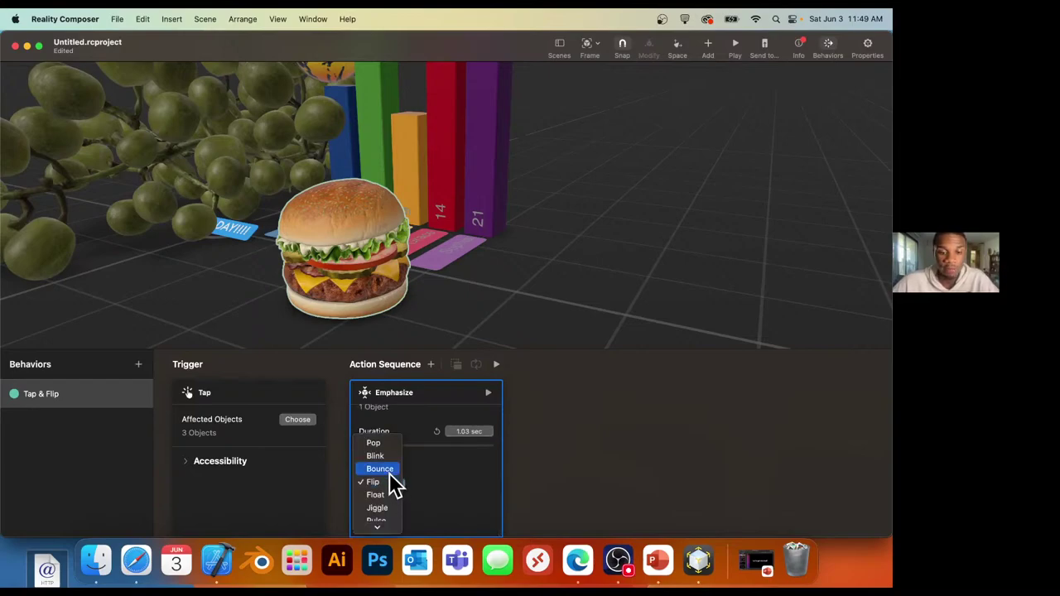
{"action": "left_click", "coordinate": [389, 470]}
{"action": "left_click", "coordinate": [488, 394]}
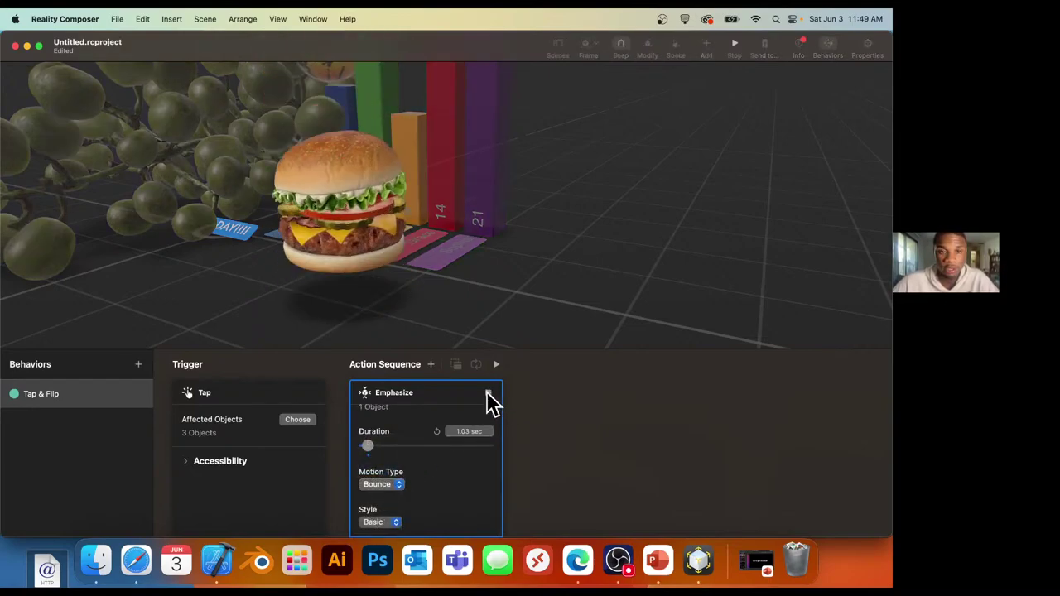
Change the burger's Emphasize motion type to Pop and preview the action.
{"action": "left_click", "coordinate": [383, 484]}
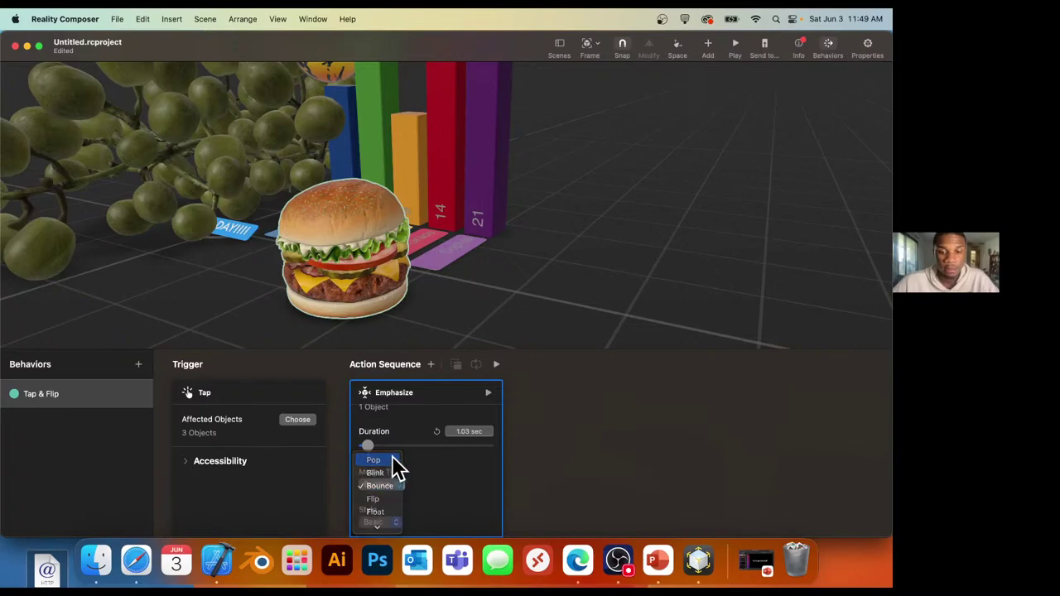
{"action": "left_click", "coordinate": [388, 459]}
{"action": "left_click", "coordinate": [488, 394]}
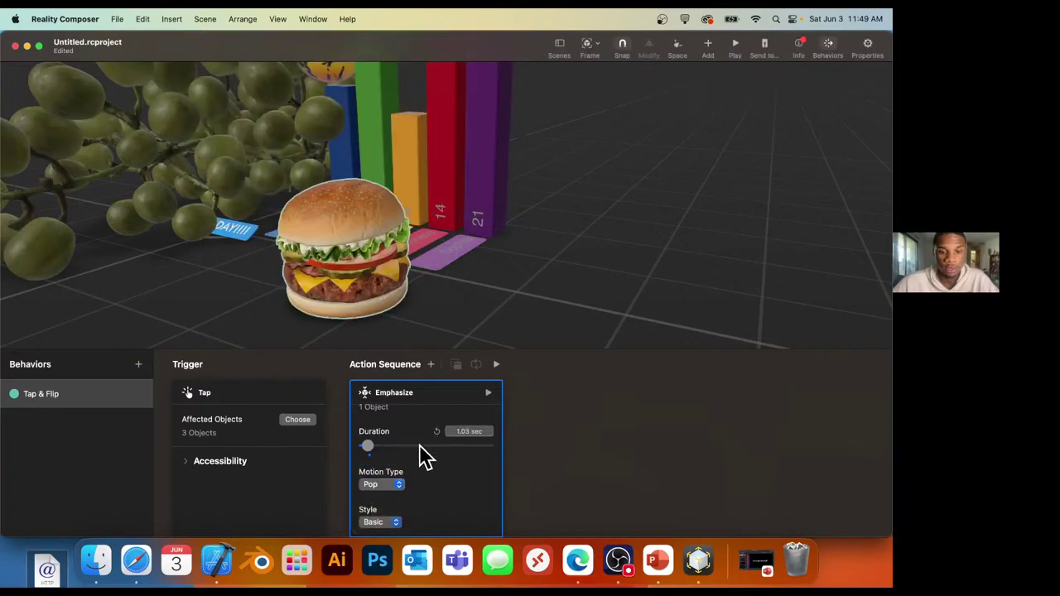
Switch the Emphasize motion type to Blink and preview the burger's animation.
{"action": "left_click", "coordinate": [382, 486]}
{"action": "left_click", "coordinate": [388, 499]}
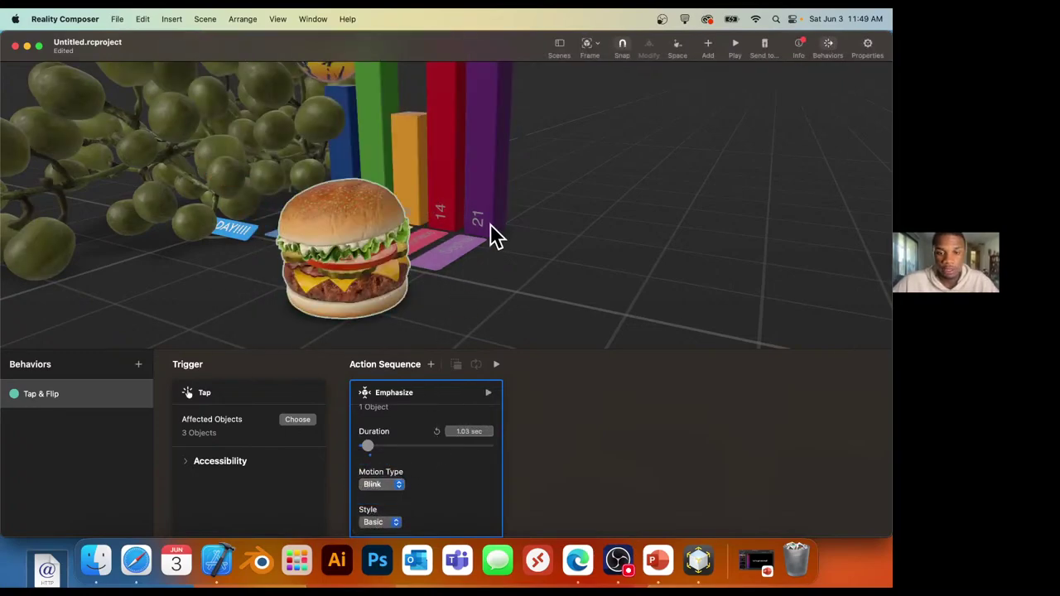
{"action": "left_click", "coordinate": [489, 395]}
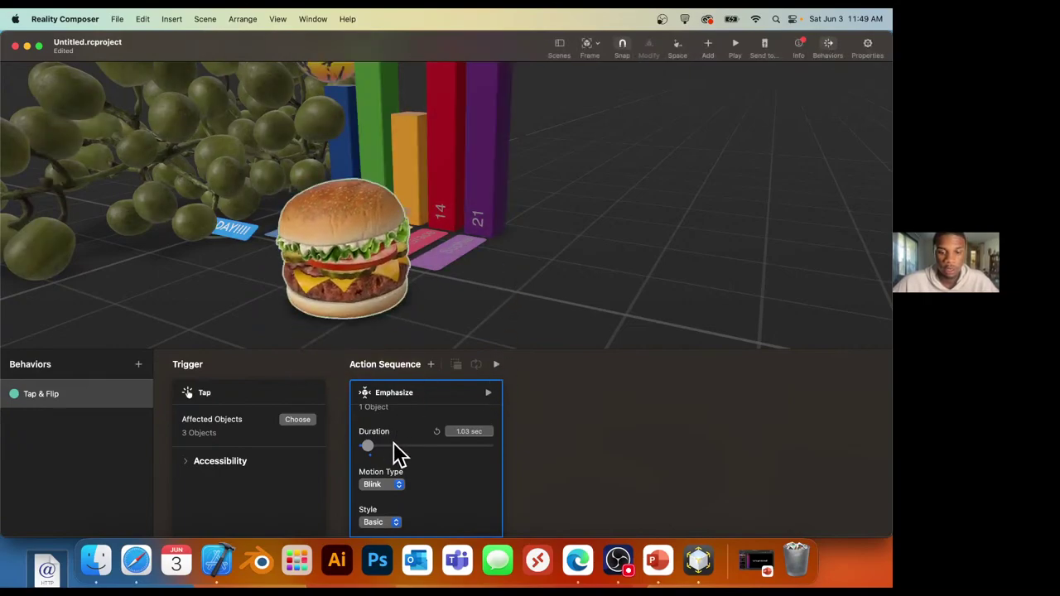
Set the Emphasize motion type to Jiggle, preview it, and check the available style options without choosing one.
{"action": "left_click", "coordinate": [389, 485]}
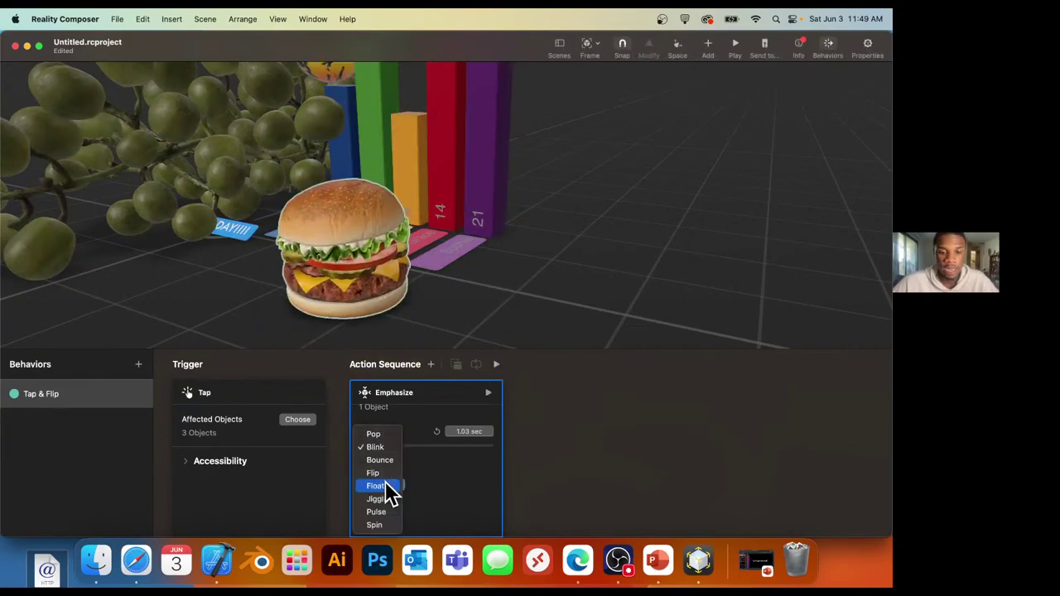
{"action": "left_click", "coordinate": [386, 498]}
{"action": "left_click", "coordinate": [488, 395]}
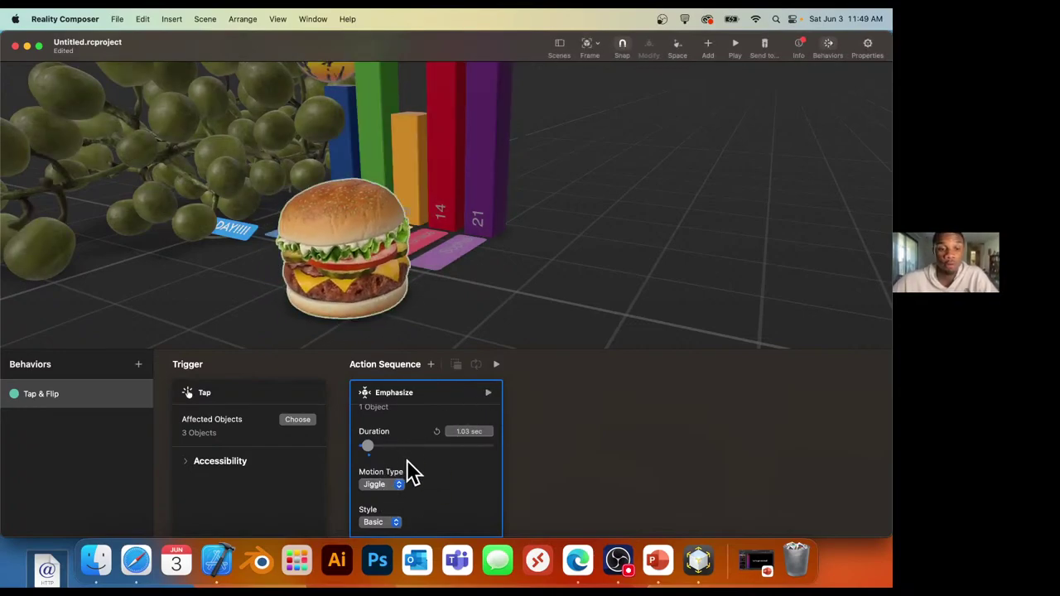
{"action": "left_click", "coordinate": [395, 521]}
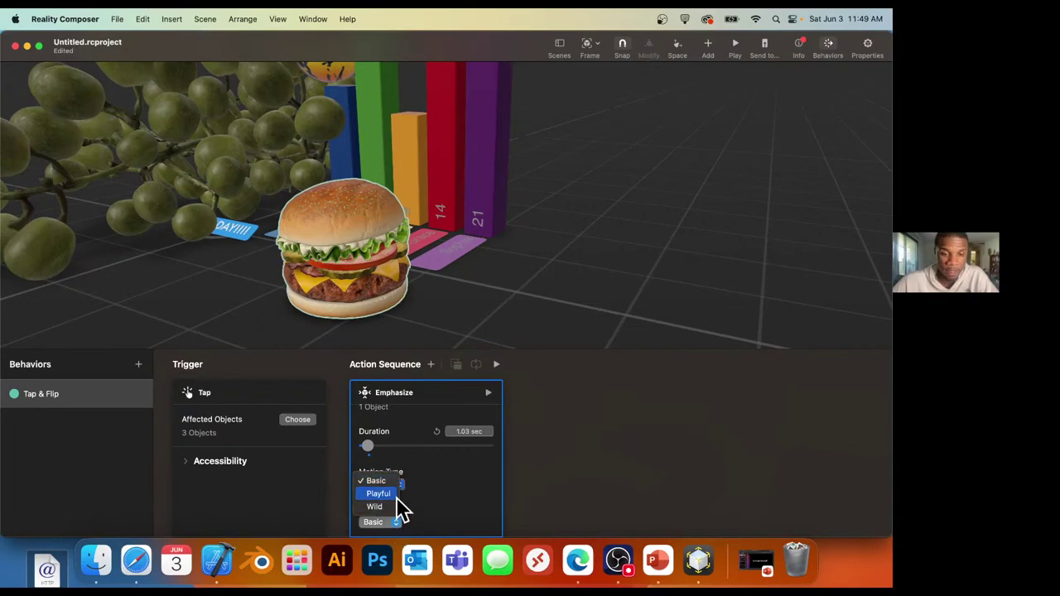
{"action": "left_click", "coordinate": [560, 425]}
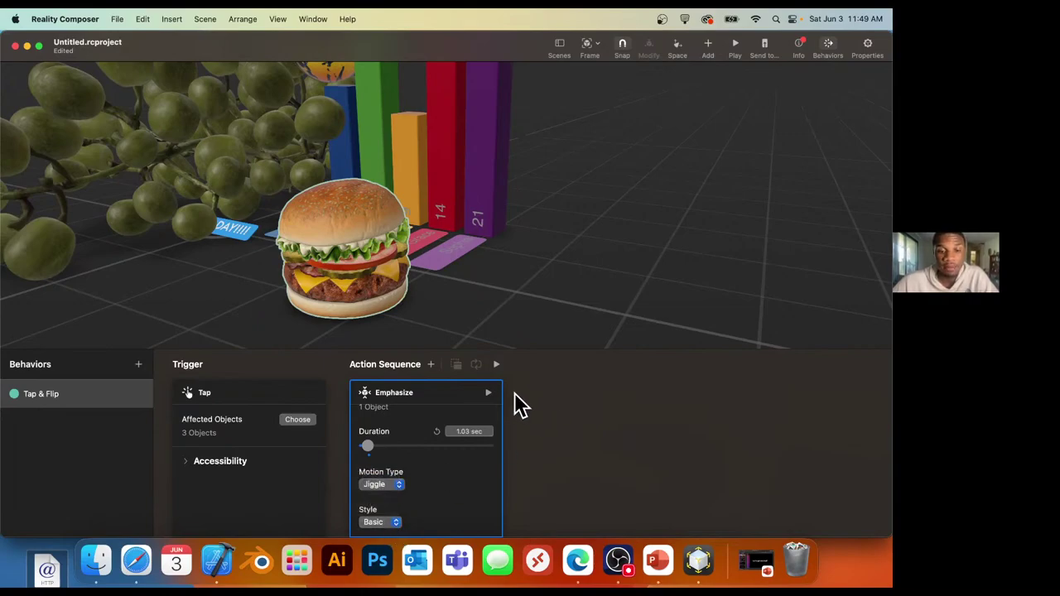
Set the Emphasize action's motion type to Flip and preview it on the burger.
{"action": "left_click", "coordinate": [395, 487]}
{"action": "left_click", "coordinate": [394, 460]}
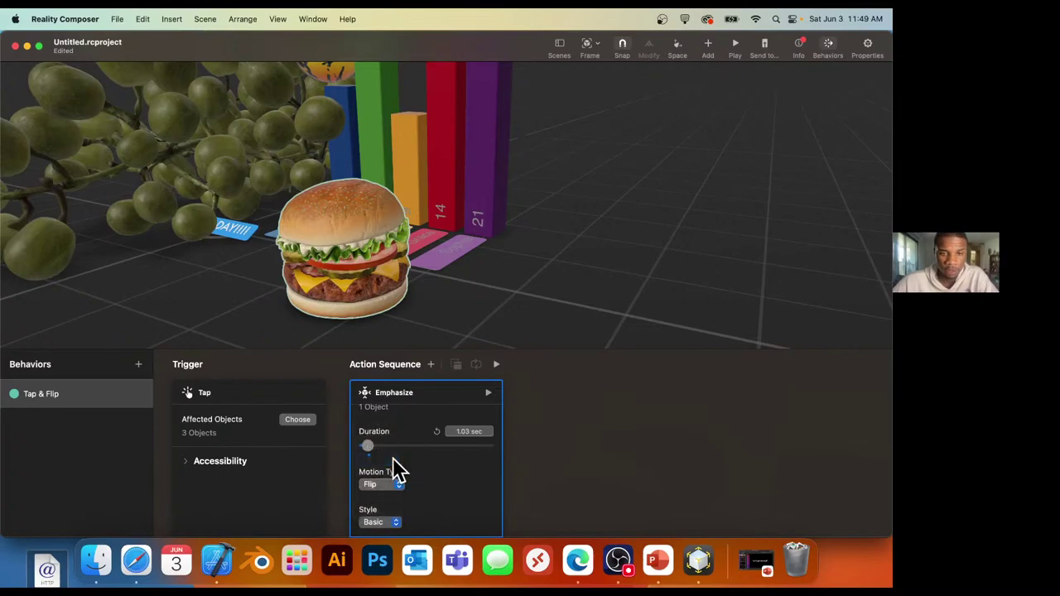
{"action": "scroll", "coordinate": [454, 194], "scroll_direction": "down", "scroll_amount": 3}
{"action": "scroll", "coordinate": [466, 236], "scroll_direction": "up", "scroll_amount": 3}
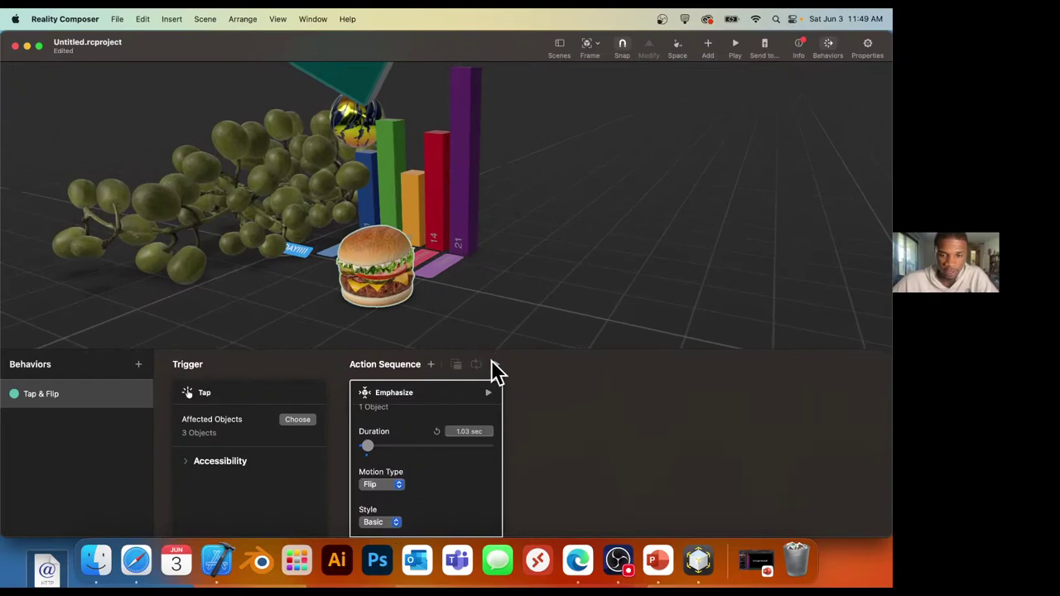
{"action": "left_click", "coordinate": [488, 393]}
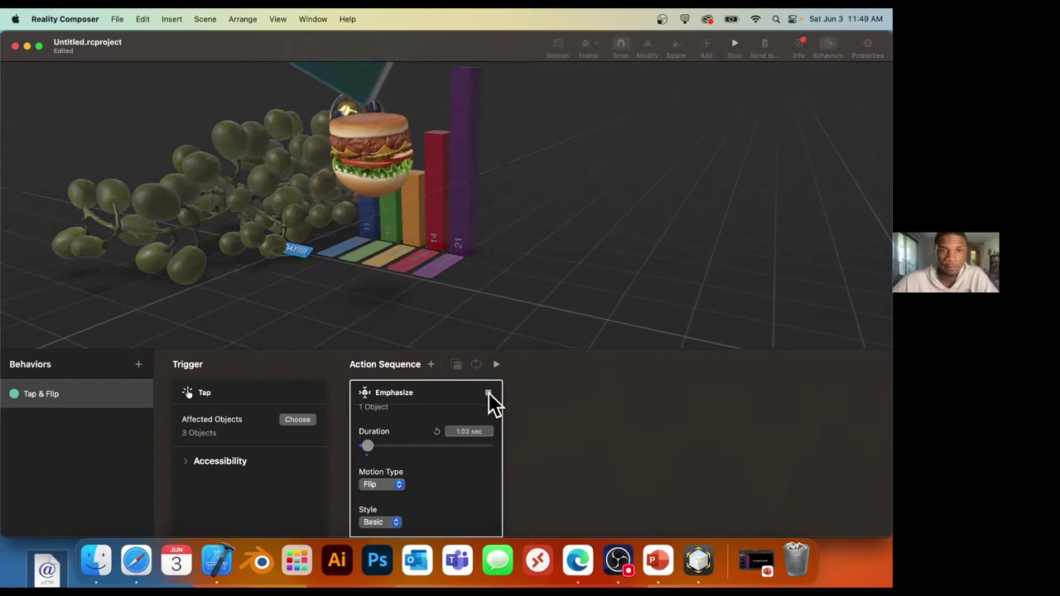
Set the flip's style to Playful and preview the action.
{"action": "left_click", "coordinate": [391, 520]}
{"action": "left_click", "coordinate": [379, 493]}
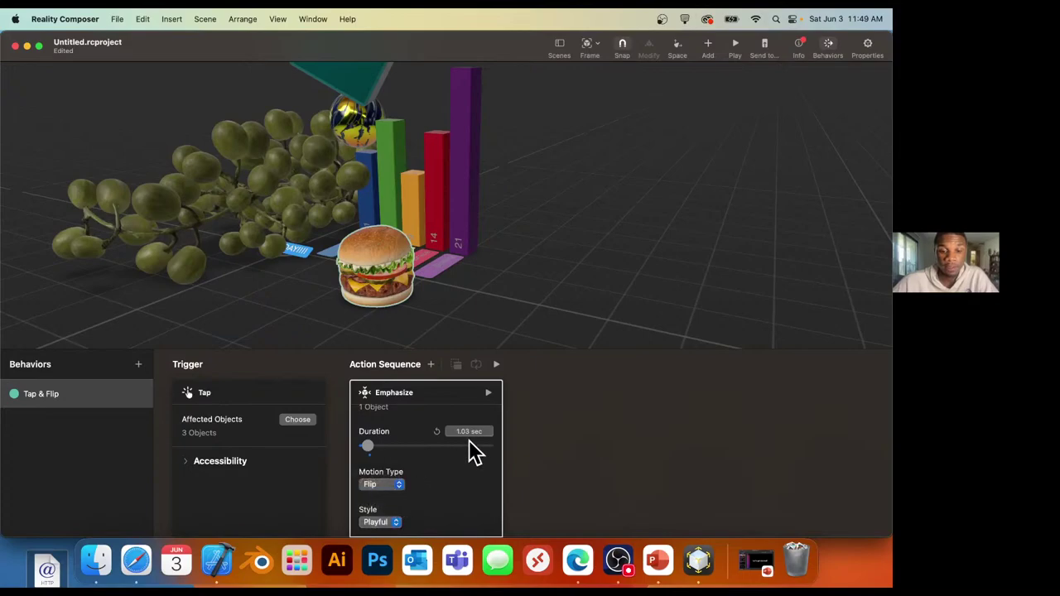
{"action": "left_click", "coordinate": [487, 393]}
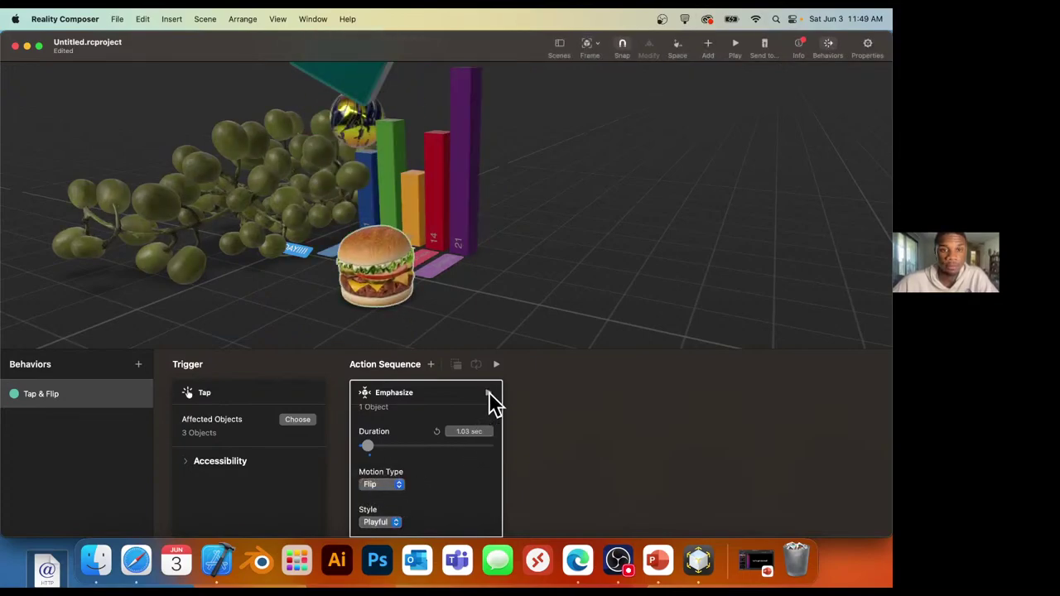
Set the flip's style to Wild and preview the action.
{"action": "left_click", "coordinate": [384, 519]}
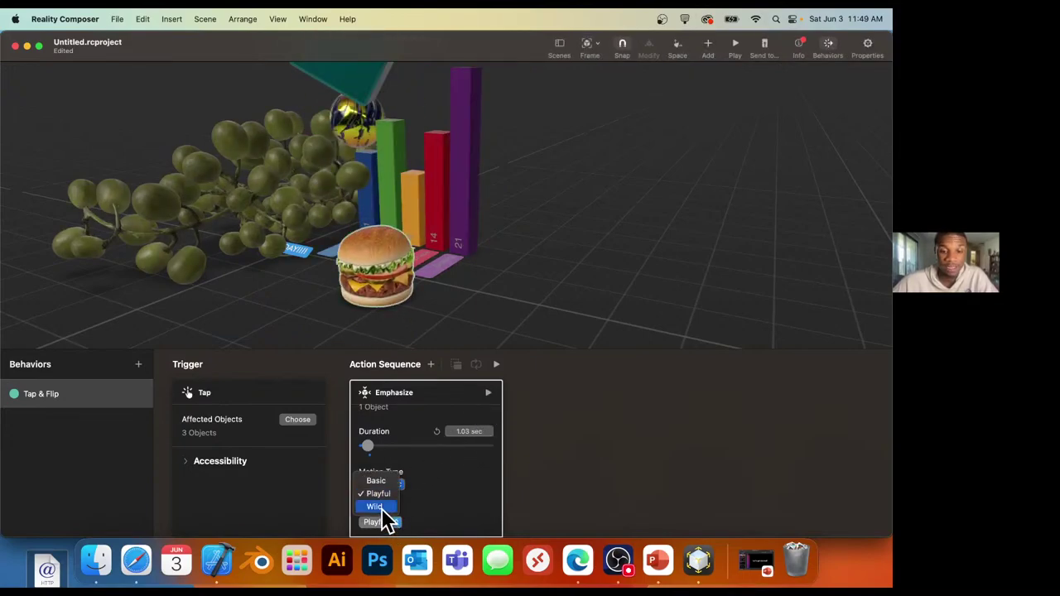
{"action": "left_click", "coordinate": [379, 508]}
{"action": "left_click", "coordinate": [488, 392]}
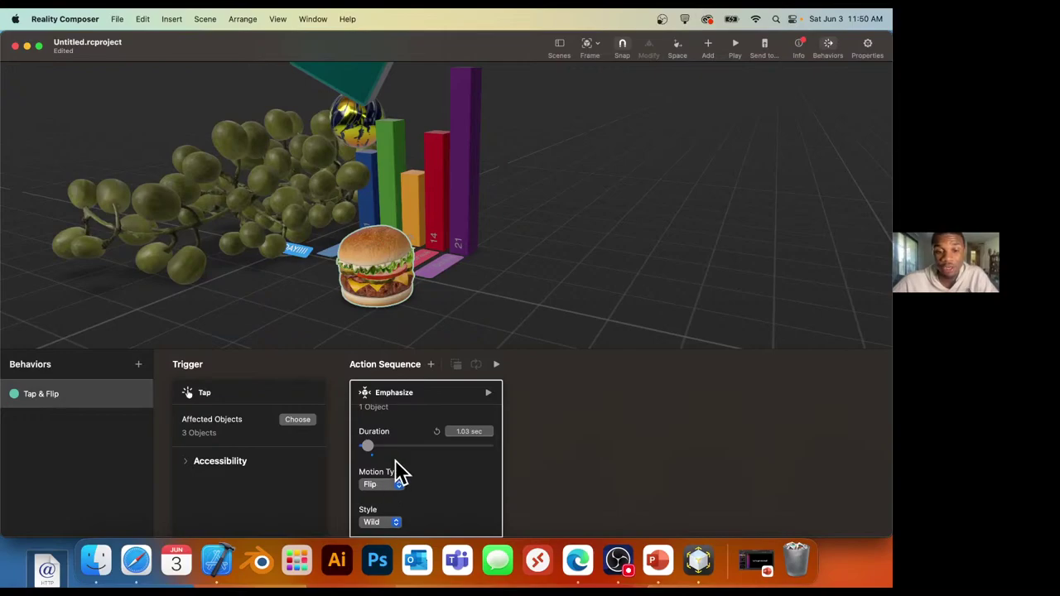
Extend the wild flip's duration to about 24.62 seconds, preview it, and stop the playback.
{"action": "left_click_drag", "start_coordinate": [369, 444], "coordinate": [411, 444]}
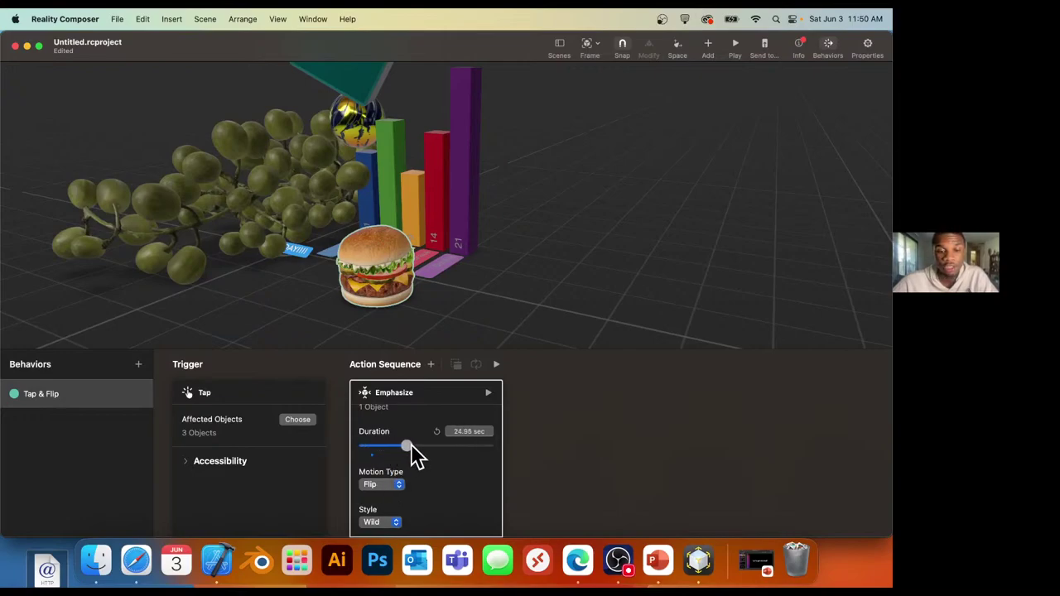
{"action": "left_click", "coordinate": [488, 393]}
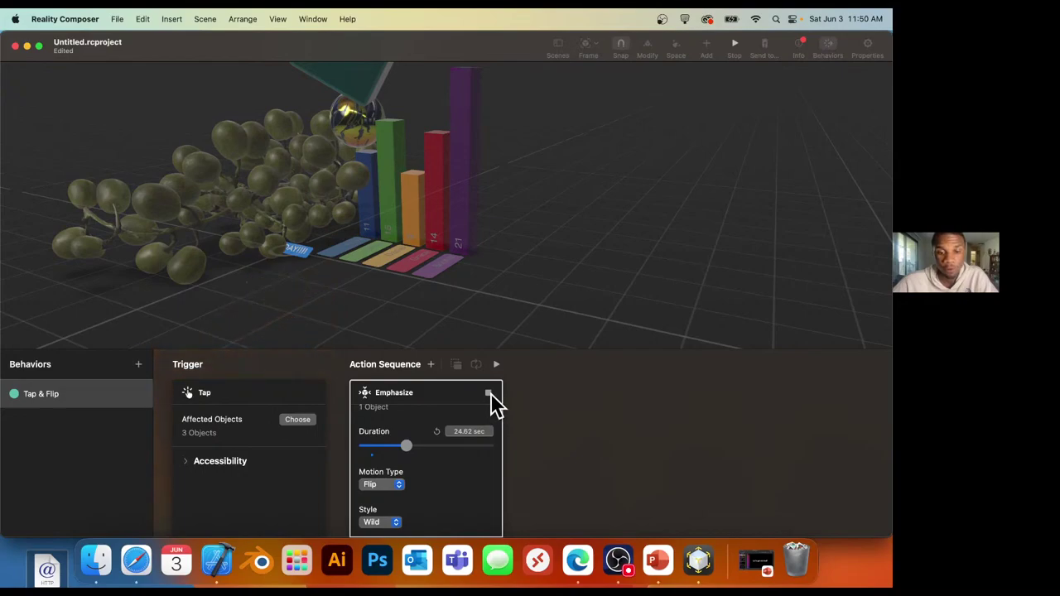
{"action": "left_click", "coordinate": [488, 394]}
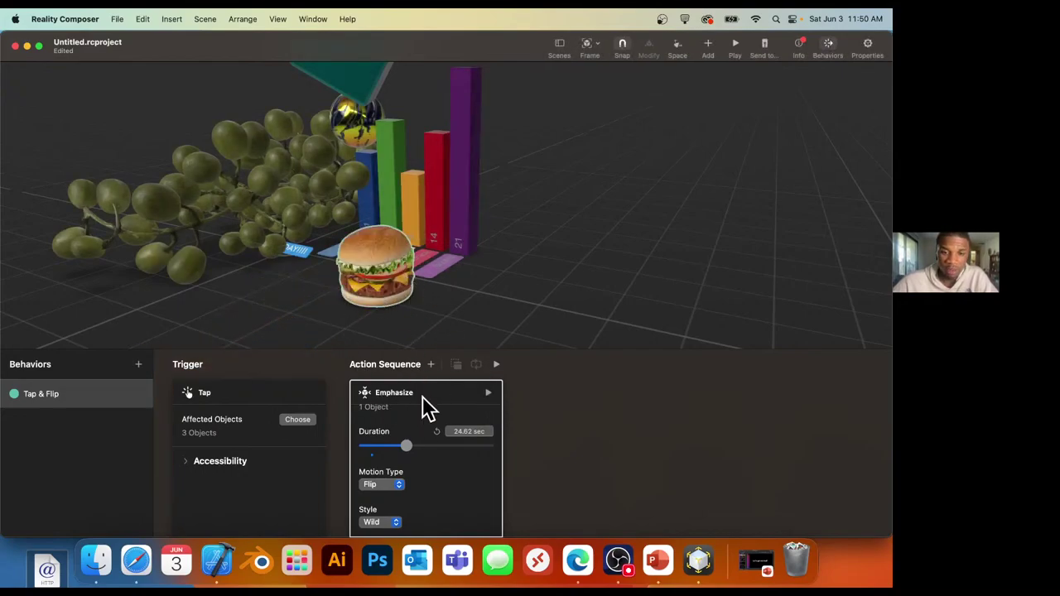
Shorten the Emphasize action's duration to about 1.28 seconds.
{"action": "scroll", "coordinate": [424, 454], "scroll_direction": "up", "scroll_amount": 2}
{"action": "left_click_drag", "start_coordinate": [405, 472], "coordinate": [373, 472]}
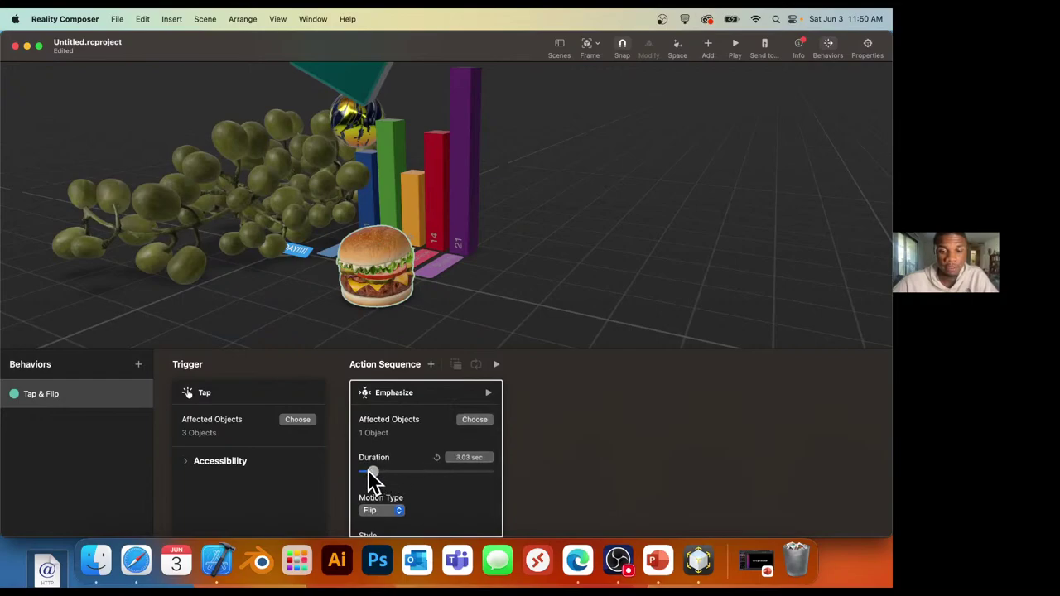
{"action": "left_click_drag", "start_coordinate": [366, 470], "coordinate": [365, 470]}
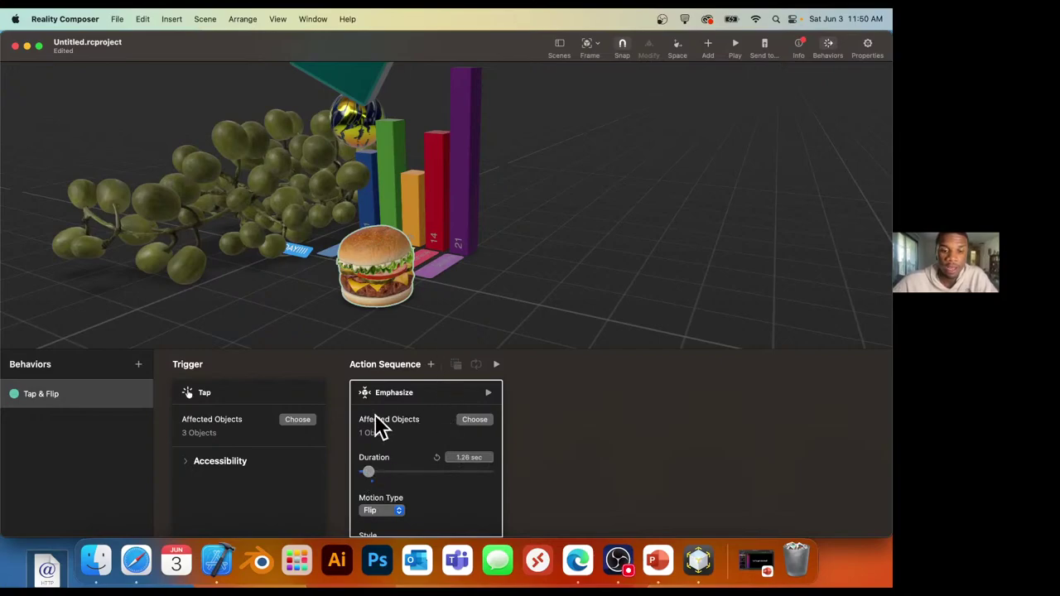
Add the metallic sphere, the grapes and the bar chart to the Emphasize action's affected objects.
{"action": "left_click", "coordinate": [472, 420]}
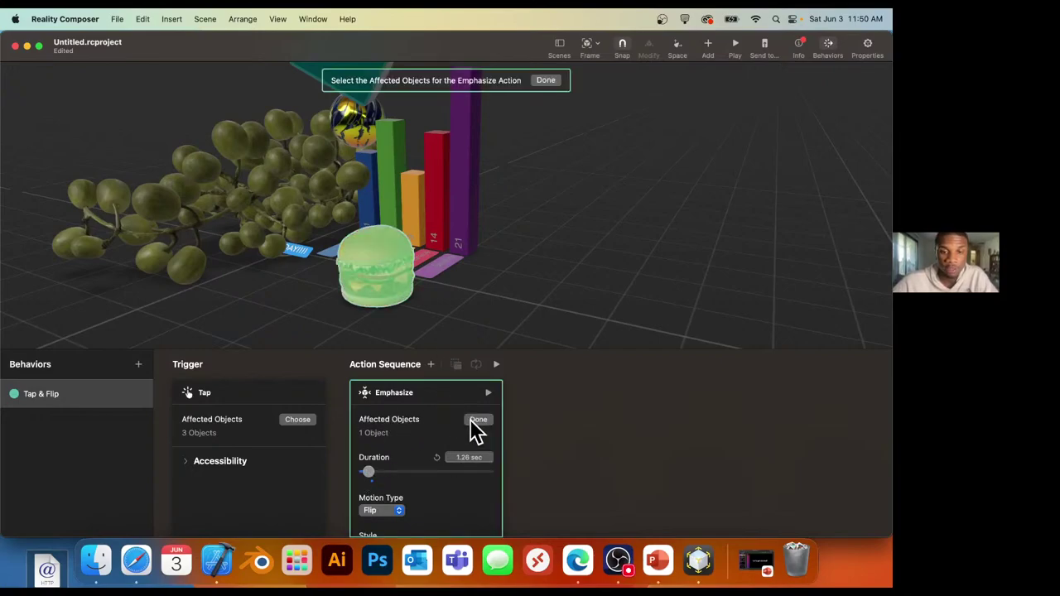
{"action": "left_click", "coordinate": [345, 125]}
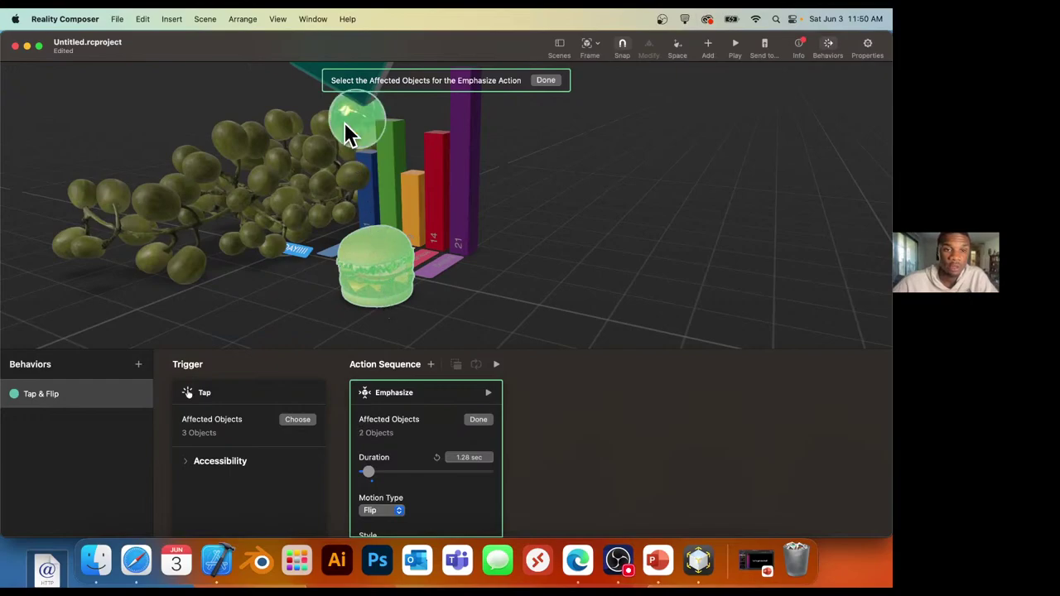
{"action": "left_click", "coordinate": [284, 155]}
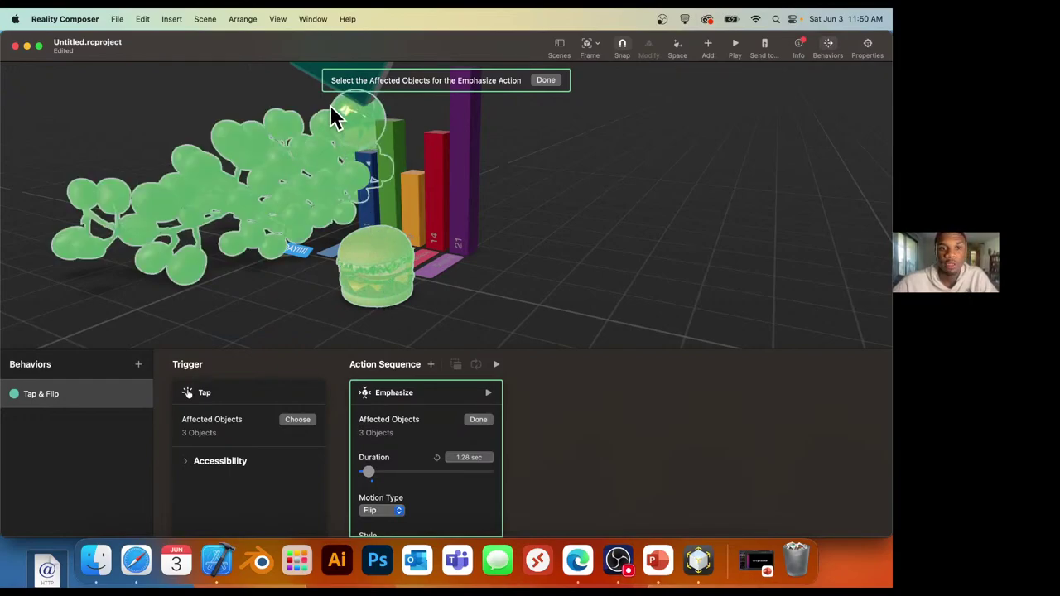
{"action": "left_click", "coordinate": [447, 189]}
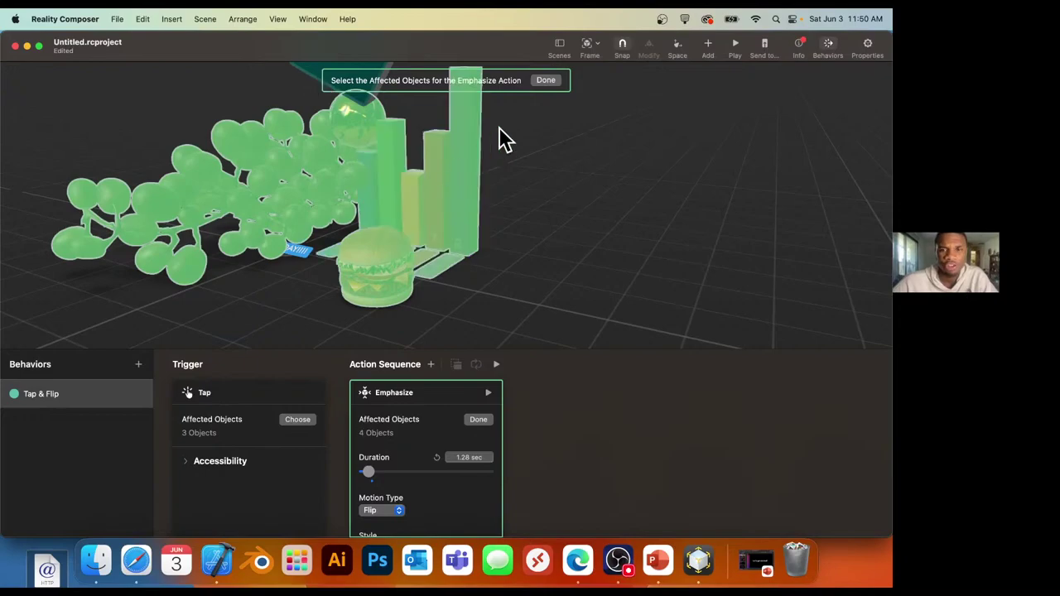
{"action": "left_click", "coordinate": [546, 81]}
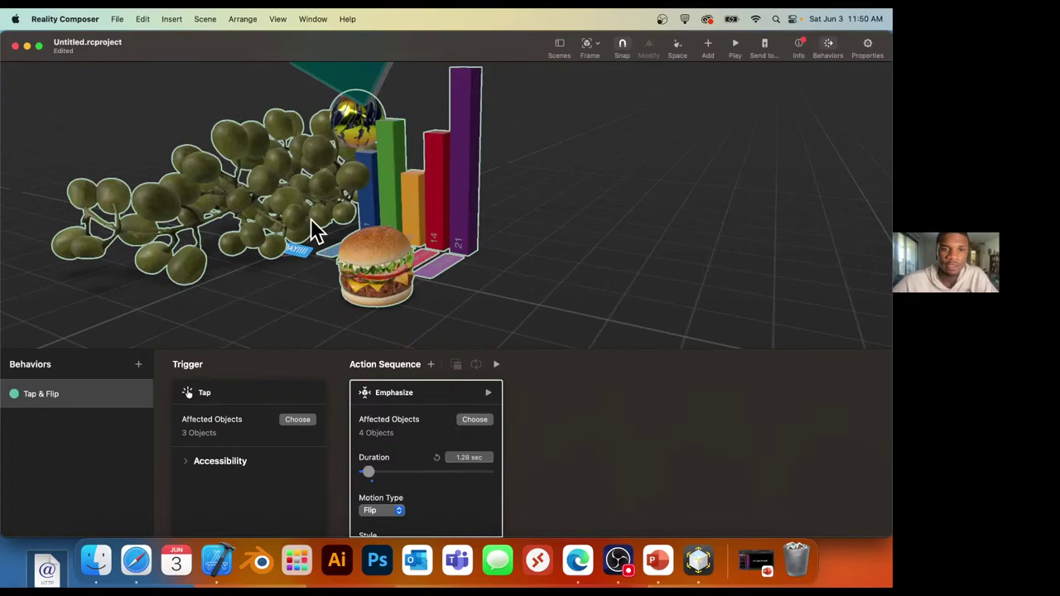
{"action": "left_click_drag", "start_coordinate": [237, 331], "coordinate": [395, 261]}
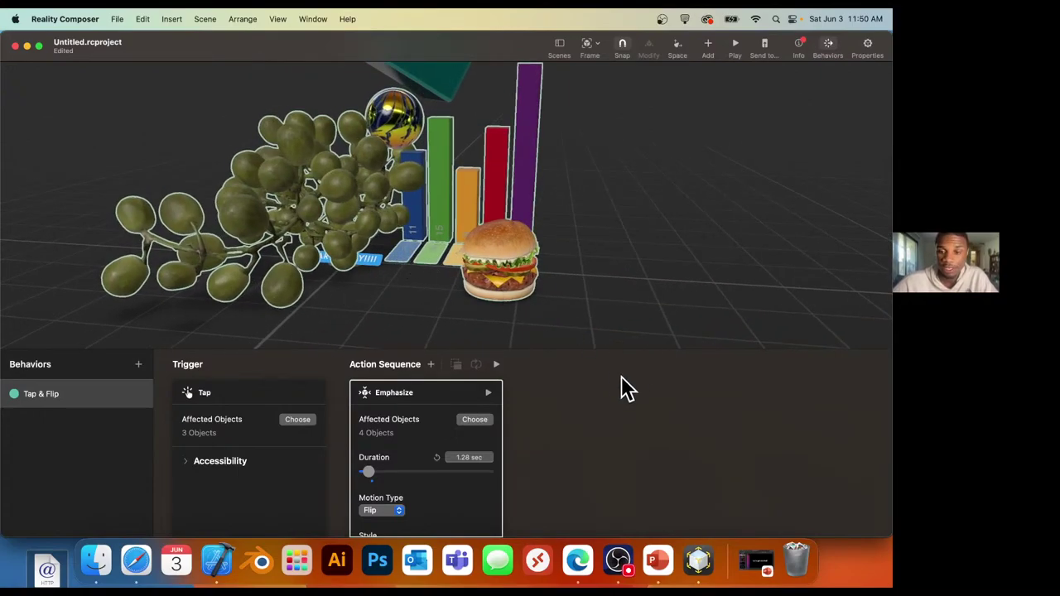
Play the scene, test the tap trigger on the burger, grapes and cube, and stop the playback.
{"action": "left_click", "coordinate": [736, 45]}
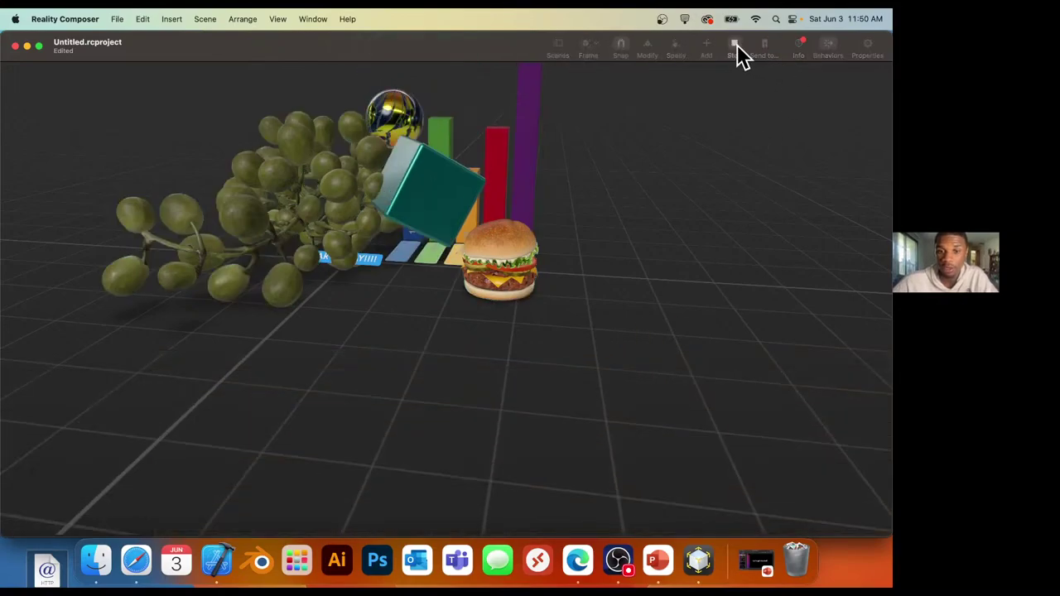
{"action": "left_click_drag", "start_coordinate": [651, 222], "coordinate": [540, 255]}
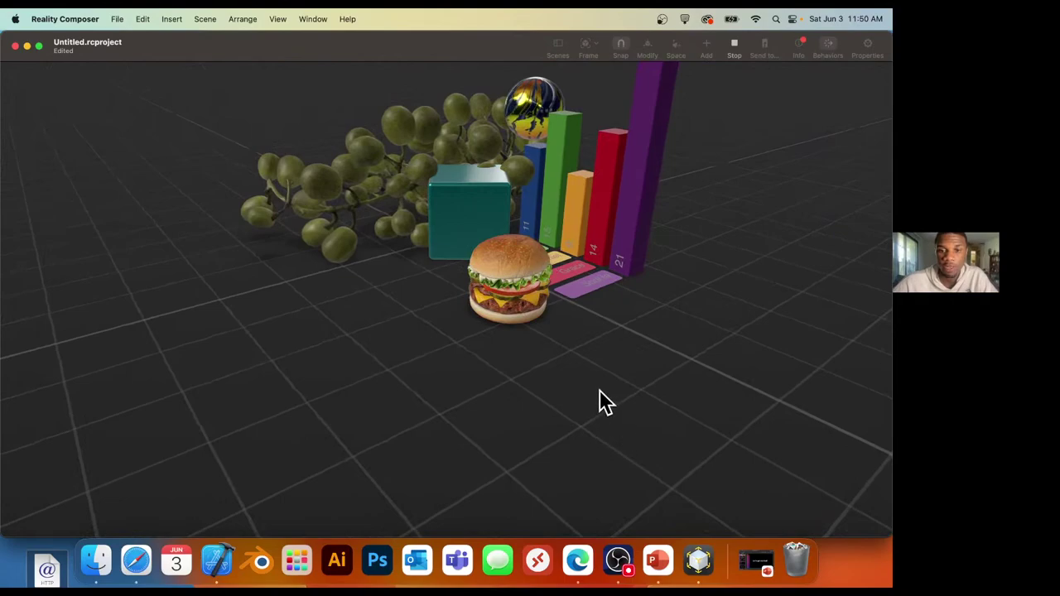
{"action": "left_click_drag", "start_coordinate": [598, 402], "coordinate": [367, 205]}
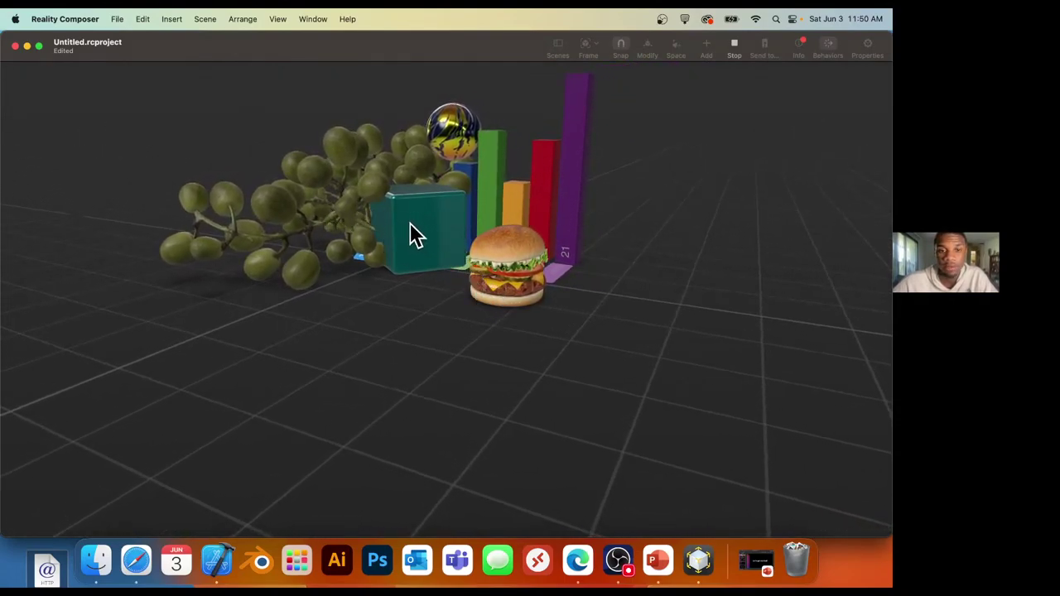
{"action": "left_click", "coordinate": [496, 273]}
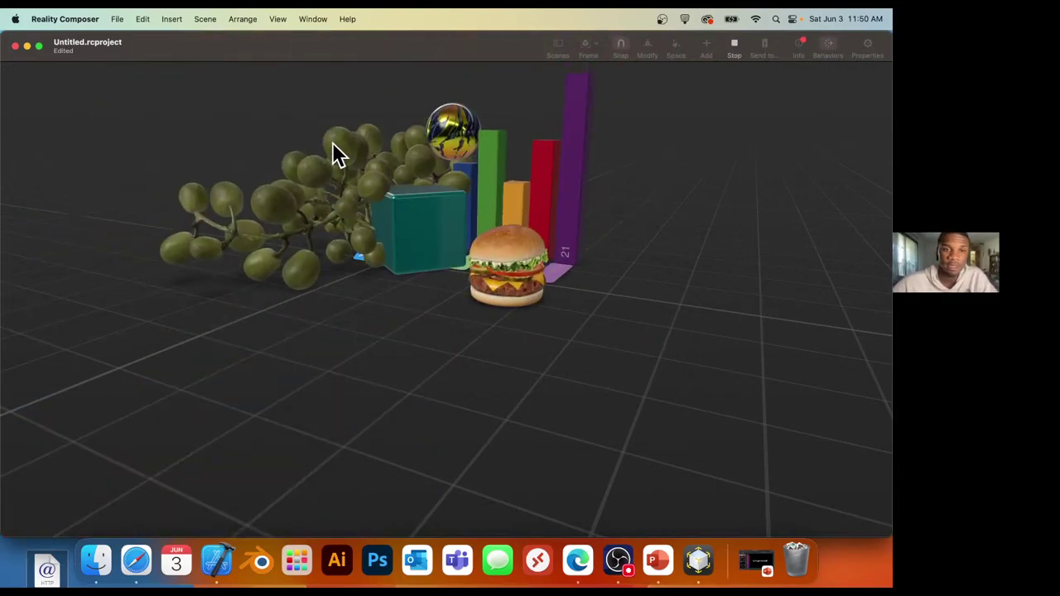
{"action": "left_click", "coordinate": [334, 146]}
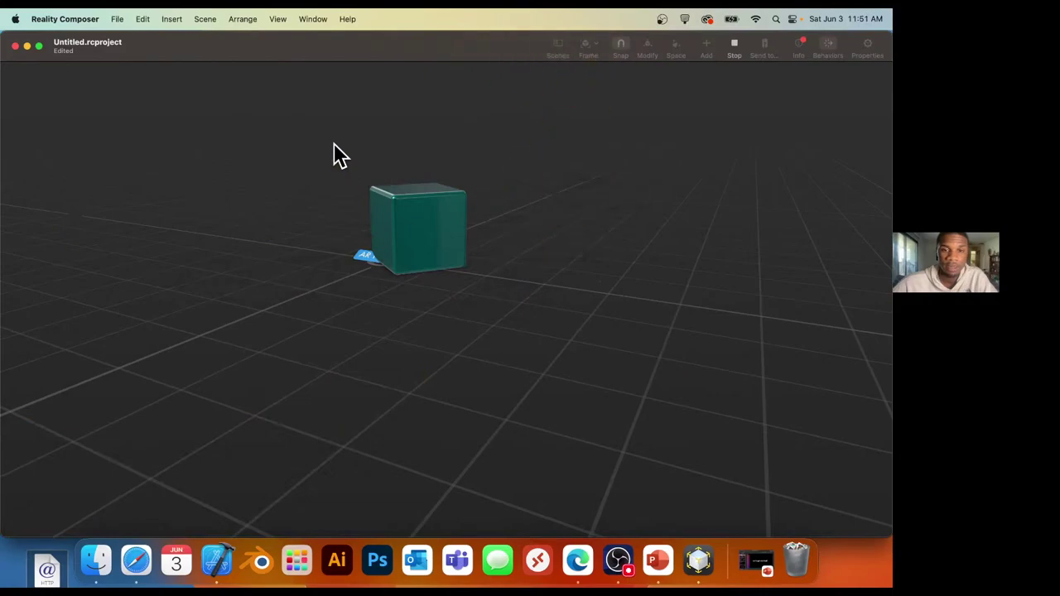
{"action": "left_click", "coordinate": [425, 230]}
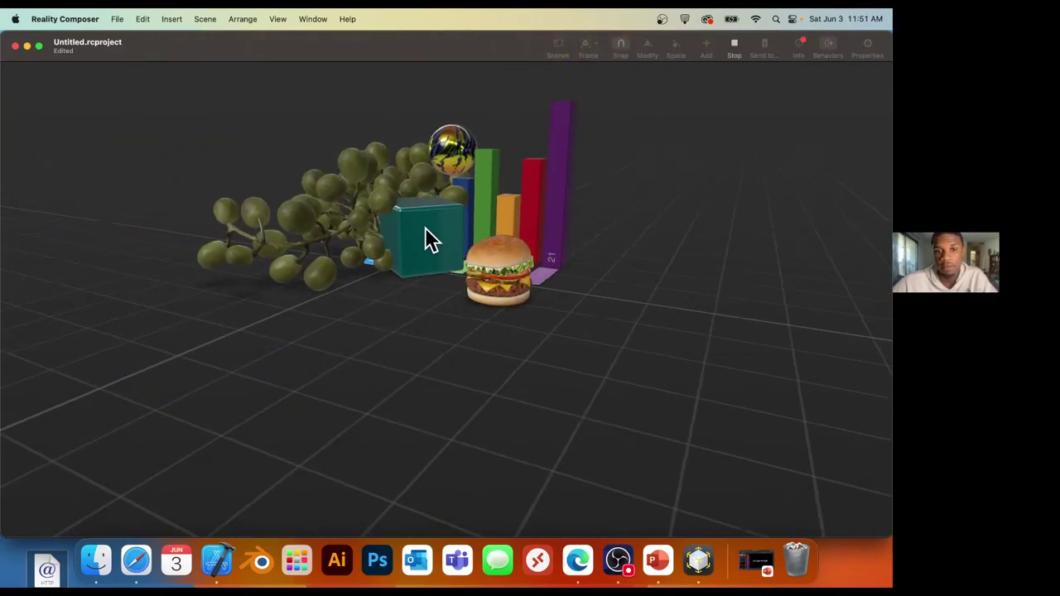
{"action": "left_click", "coordinate": [438, 303]}
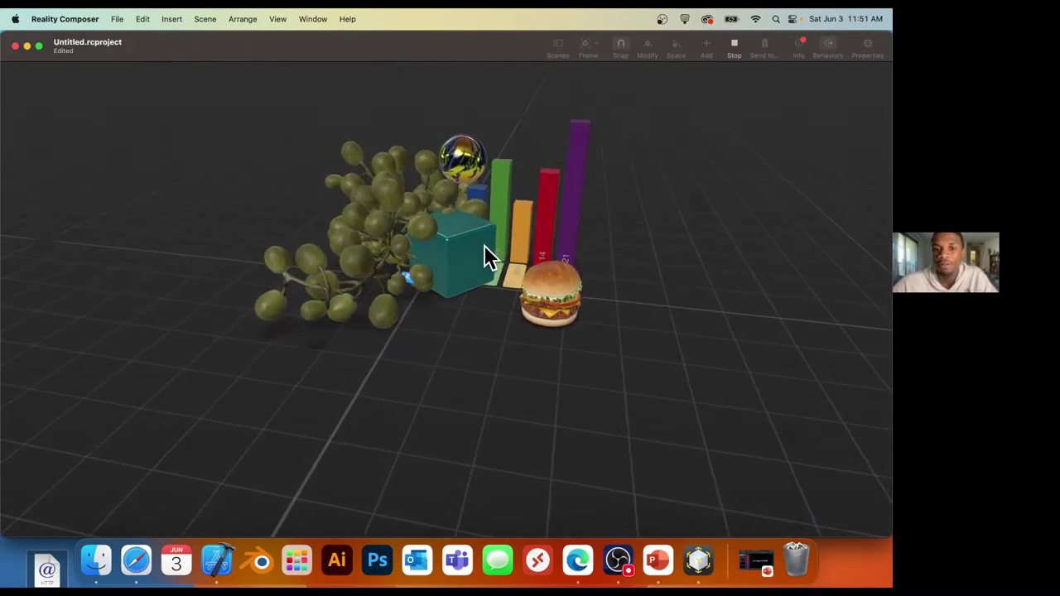
{"action": "left_click", "coordinate": [734, 47]}
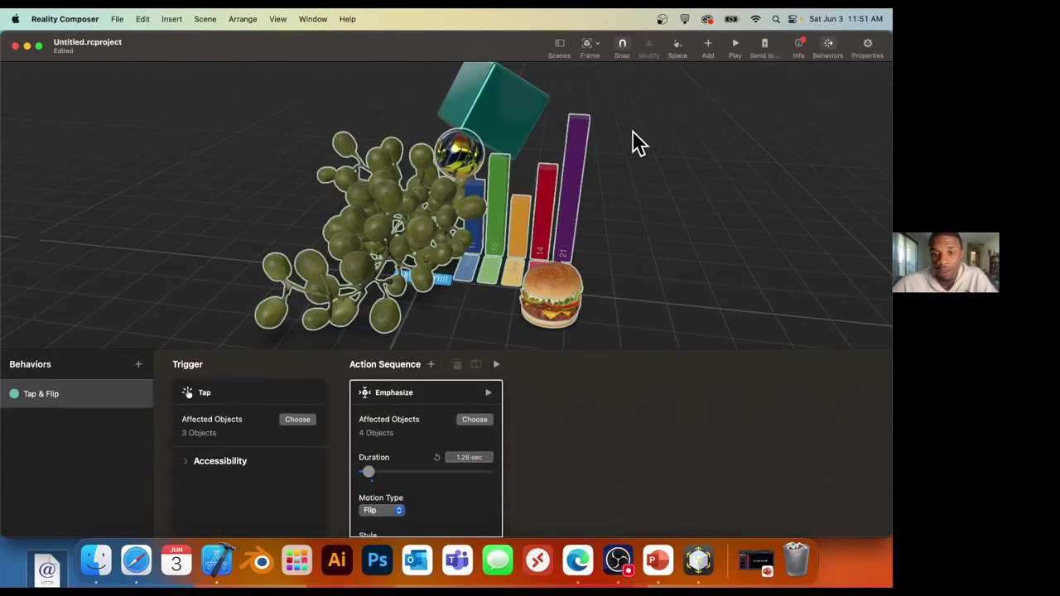
Add an Orbit action to the Tap & Flip action sequence, check its affected objects and preview the sequence.
{"action": "left_click_drag", "start_coordinate": [622, 183], "coordinate": [590, 177]}
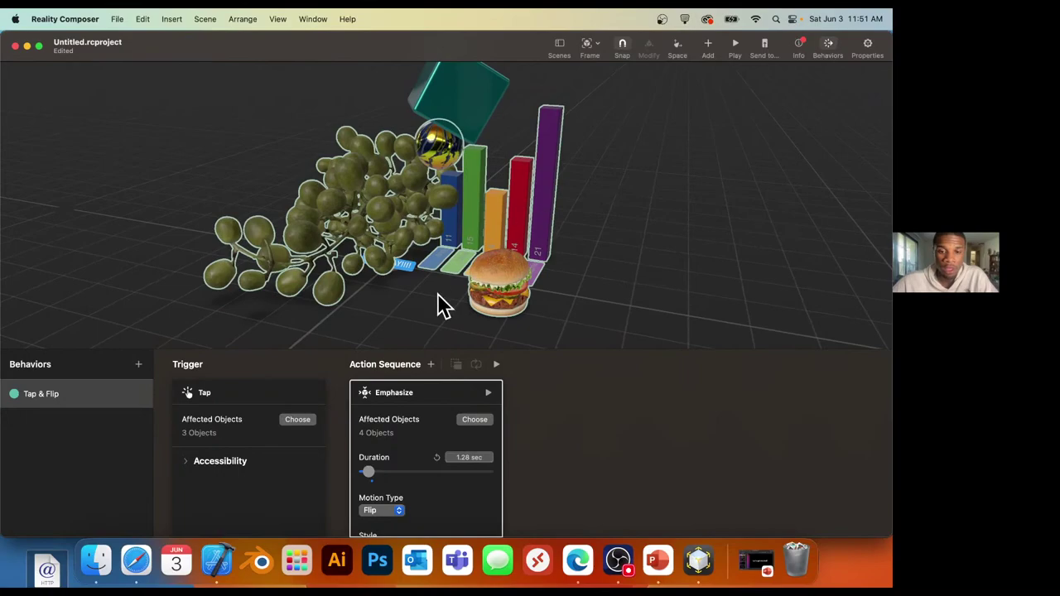
{"action": "left_click", "coordinate": [430, 365]}
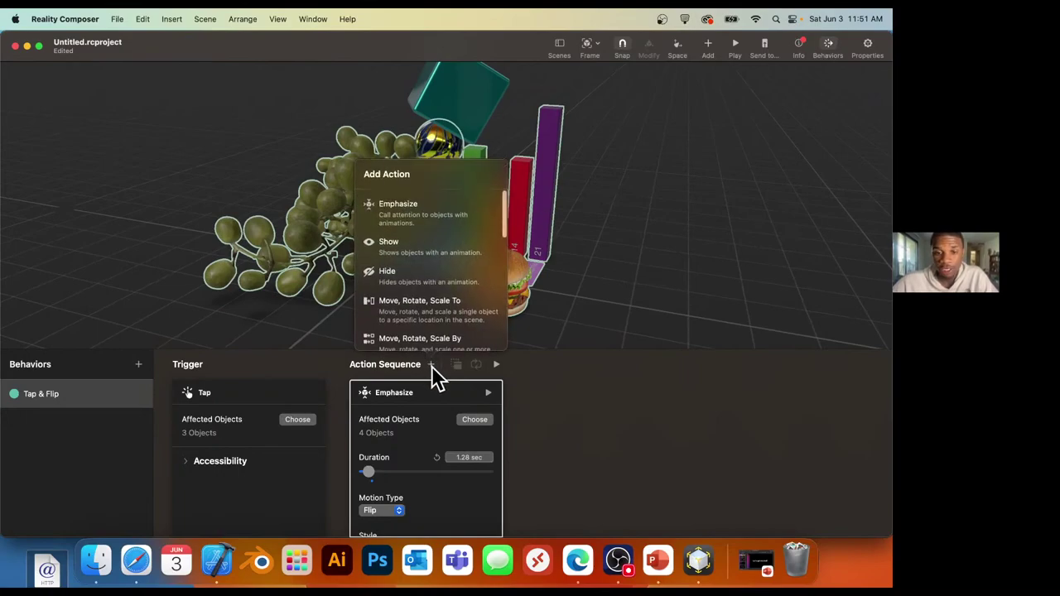
{"action": "scroll", "coordinate": [427, 291], "scroll_direction": "down", "scroll_amount": 5}
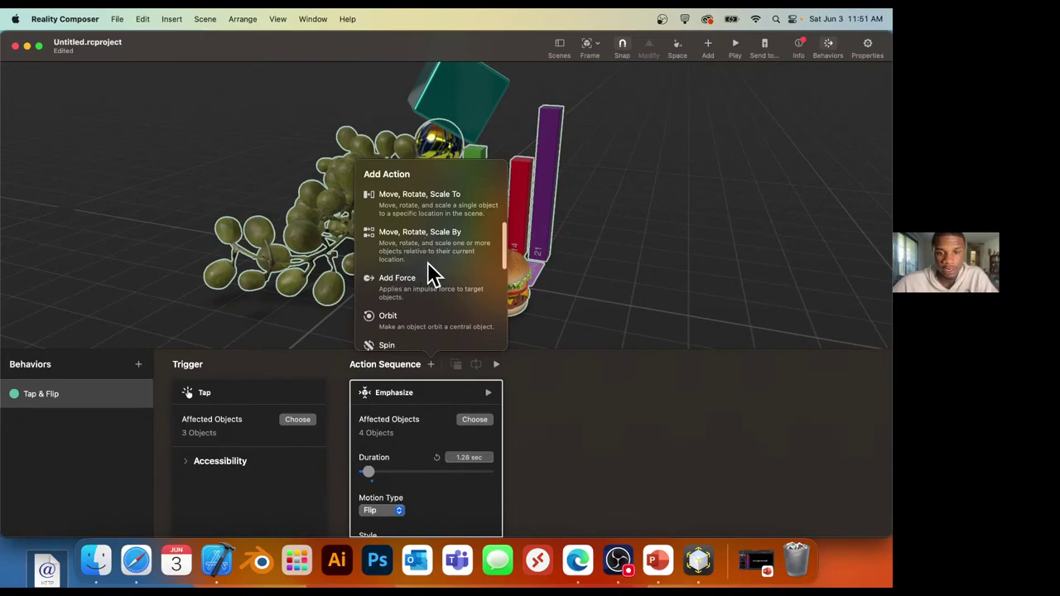
{"action": "left_click", "coordinate": [421, 322]}
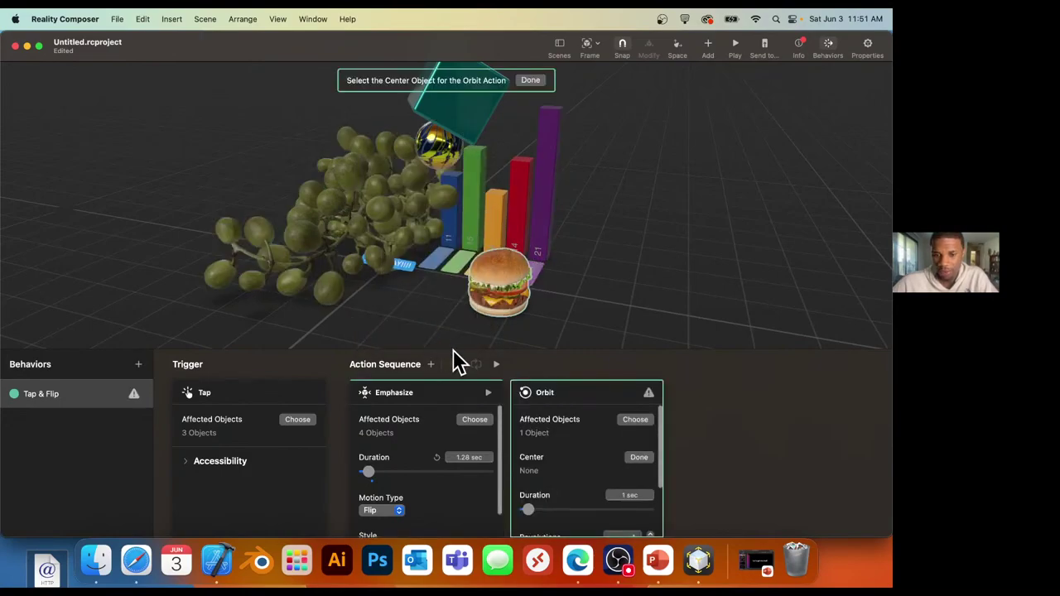
{"action": "left_click", "coordinate": [635, 420]}
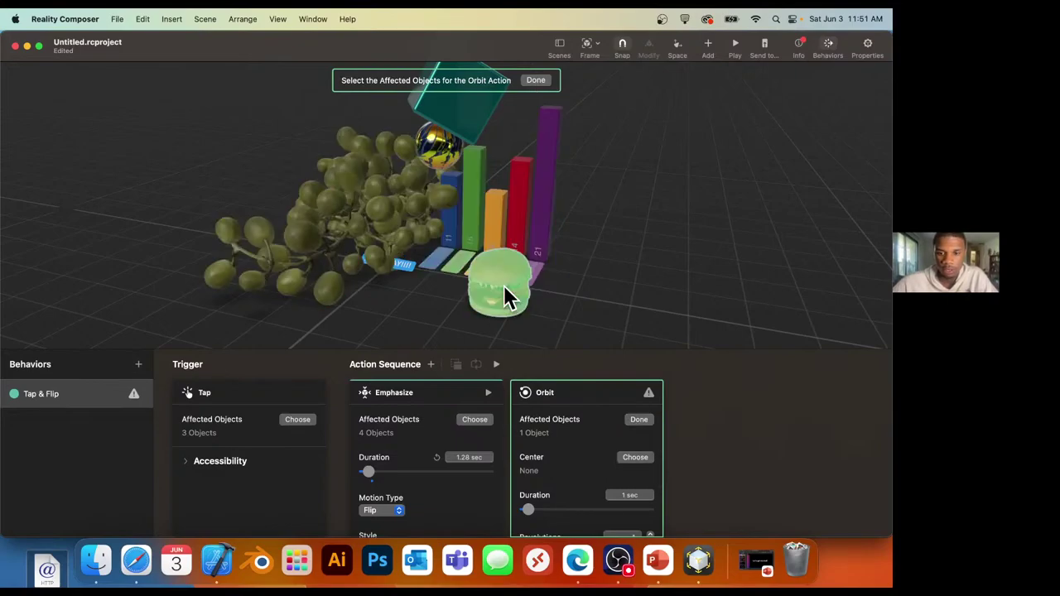
{"action": "left_click", "coordinate": [635, 420]}
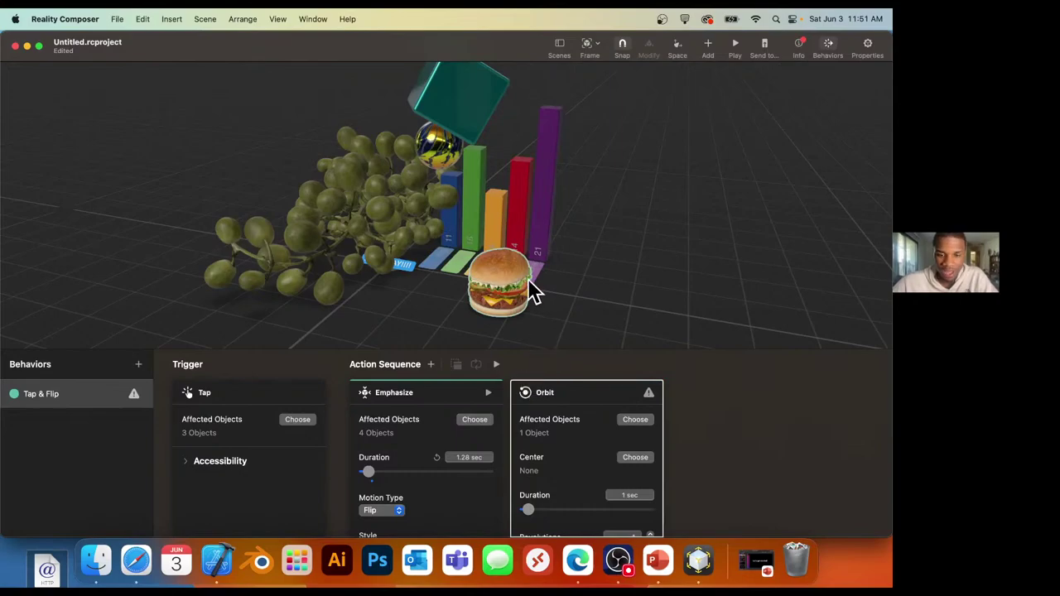
{"action": "scroll", "coordinate": [527, 278], "scroll_direction": "up", "scroll_amount": 6}
{"action": "scroll", "coordinate": [499, 294], "scroll_direction": "down", "scroll_amount": 3}
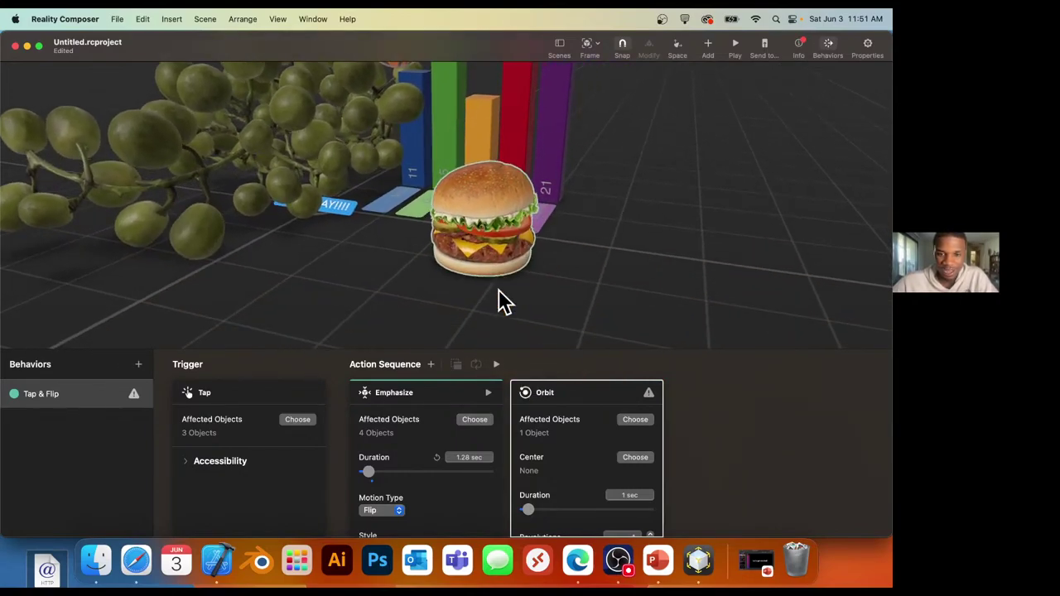
{"action": "left_click", "coordinate": [496, 364]}
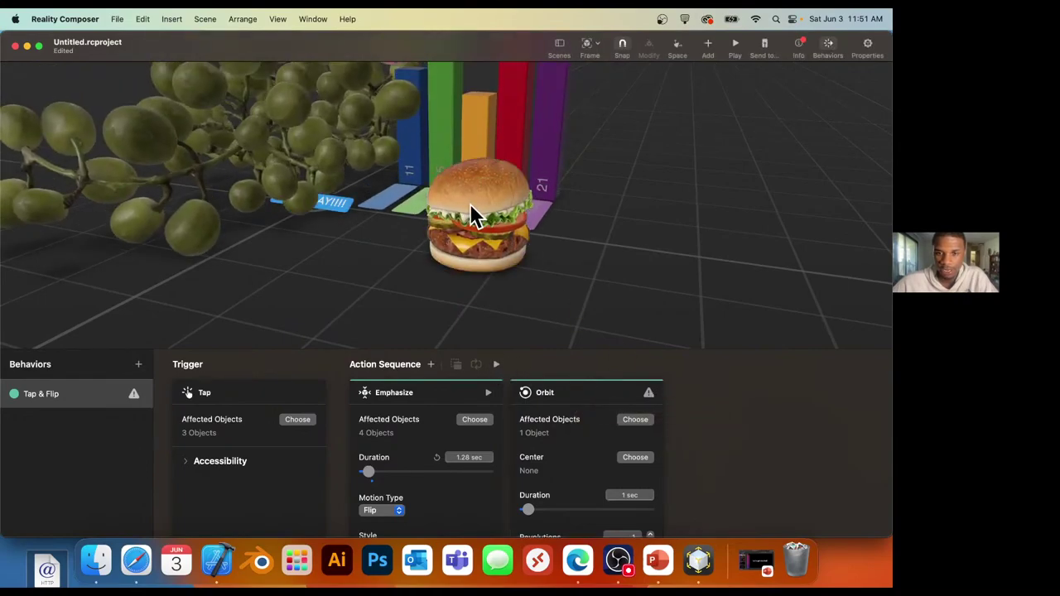
Set the burger as the Orbit action's center object.
{"action": "left_click", "coordinate": [634, 457]}
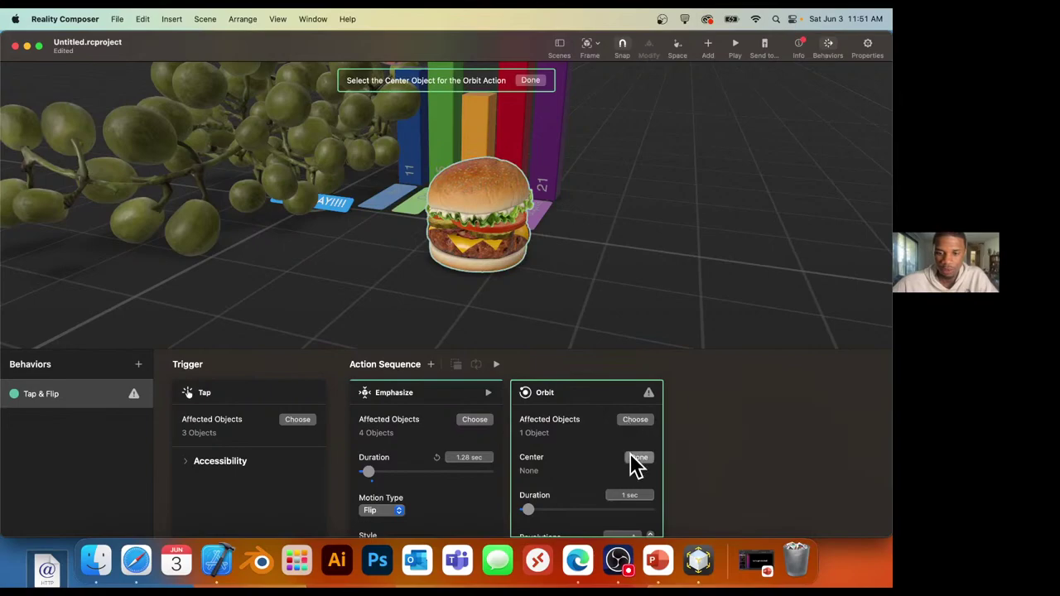
{"action": "left_click", "coordinate": [633, 457]}
{"action": "left_click", "coordinate": [633, 457]}
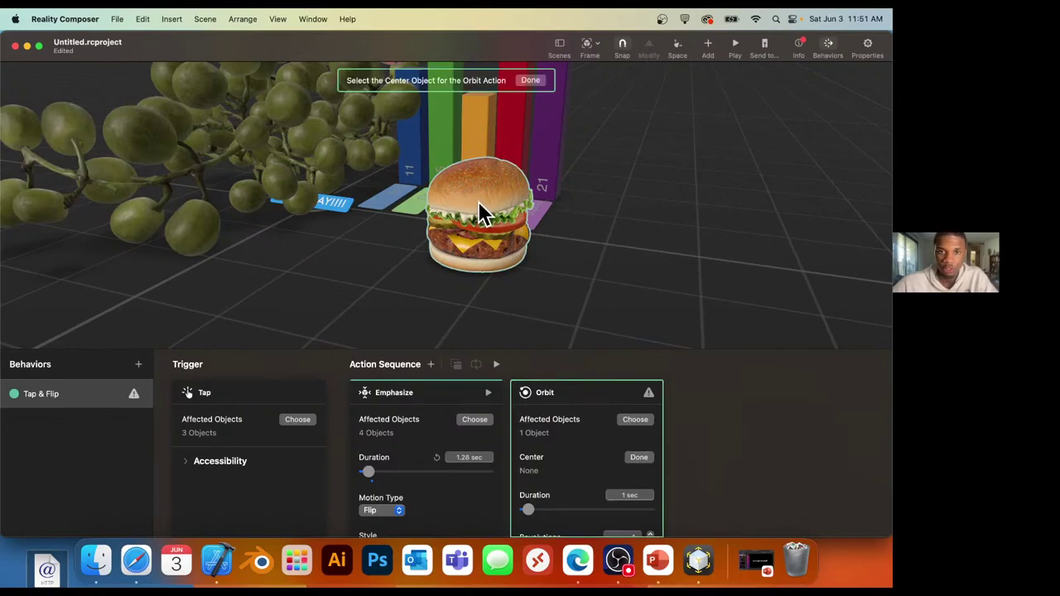
{"action": "left_click", "coordinate": [478, 200]}
{"action": "left_click", "coordinate": [636, 458]}
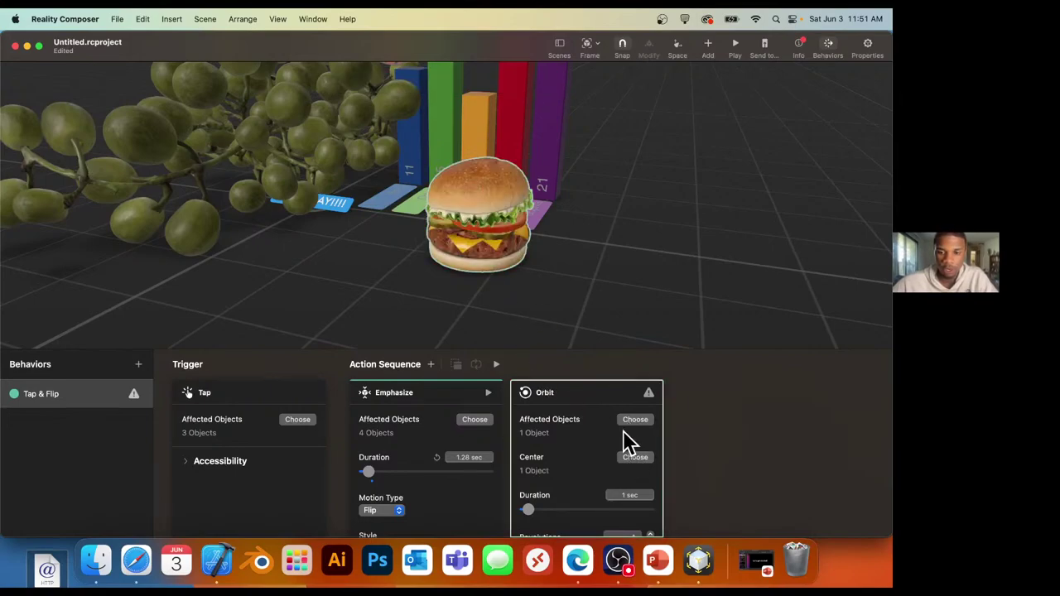
Remove the burger from the Orbit action's affected objects, preview the action sequence and stop it.
{"action": "left_click", "coordinate": [639, 419]}
{"action": "left_click", "coordinate": [498, 253]}
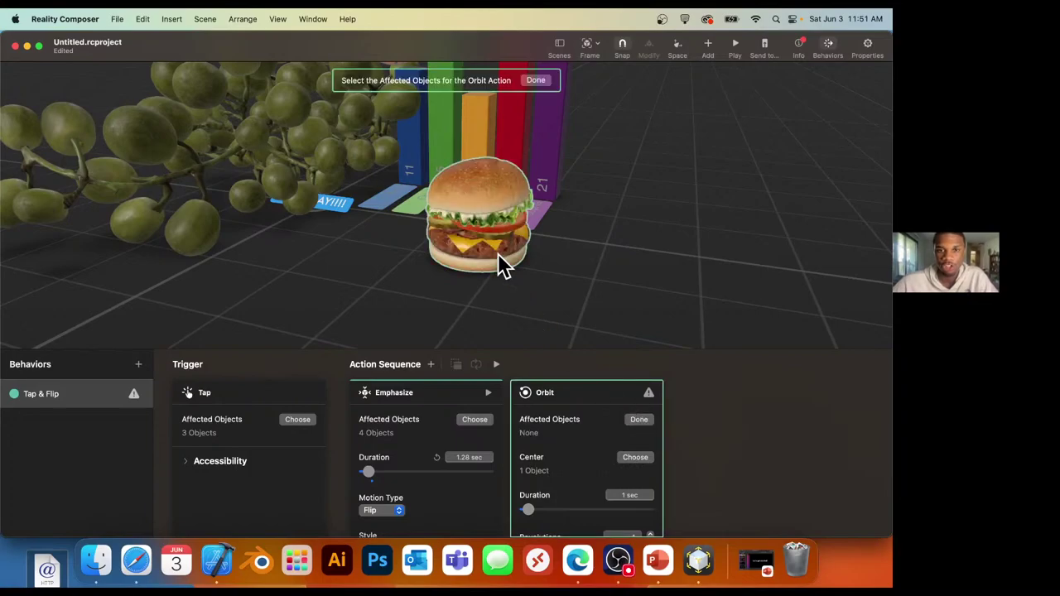
{"action": "left_click", "coordinate": [633, 419]}
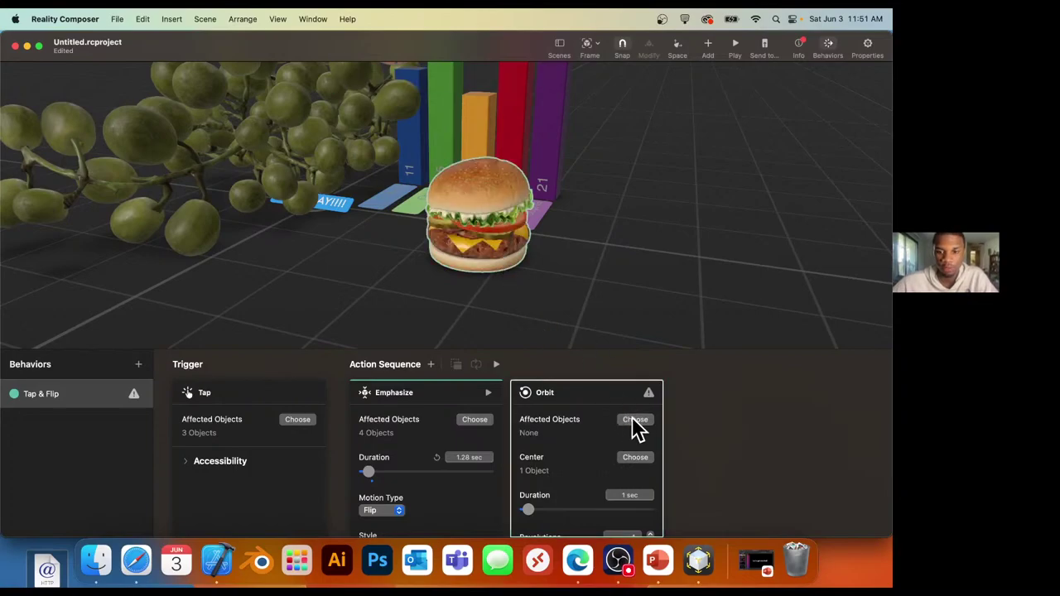
{"action": "left_click", "coordinate": [496, 365]}
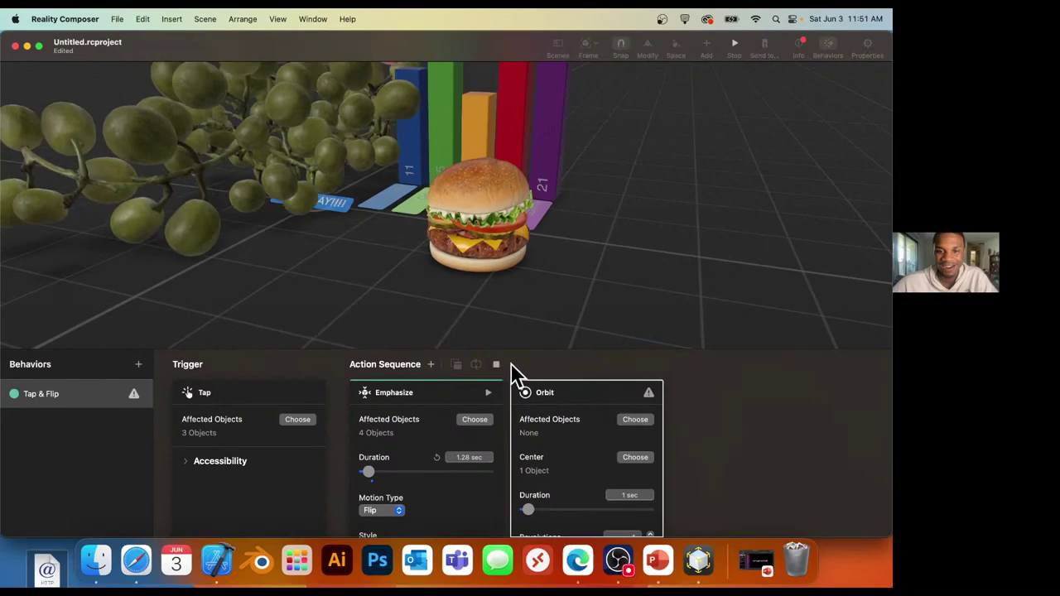
{"action": "left_click", "coordinate": [495, 364]}
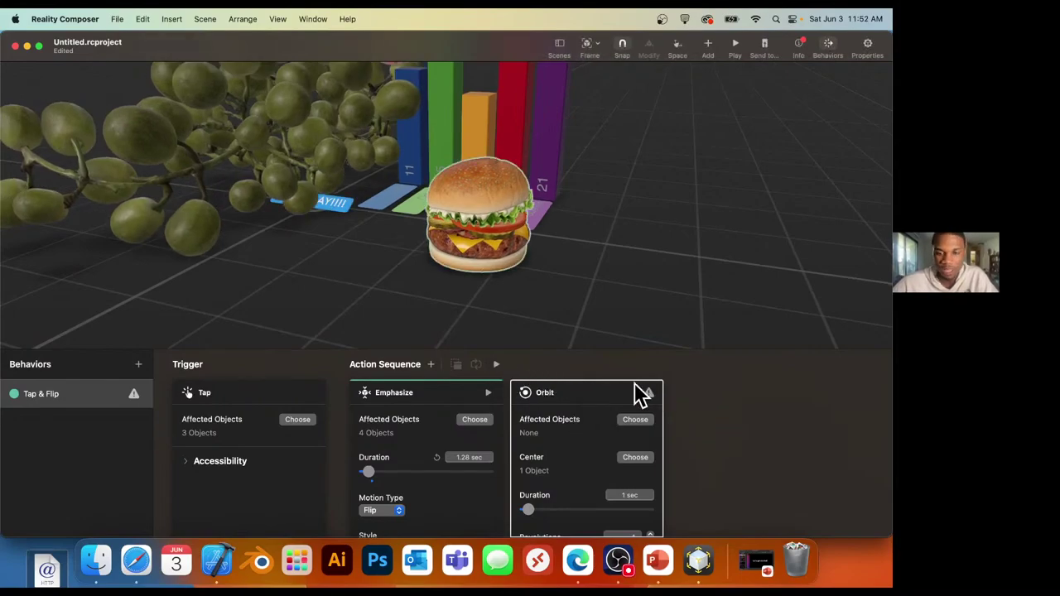
Examine the Orbit action's duration, revolutions and path alignment settings and the surrounding objects in the scene.
{"action": "scroll", "coordinate": [629, 471], "scroll_direction": "down", "scroll_amount": 2}
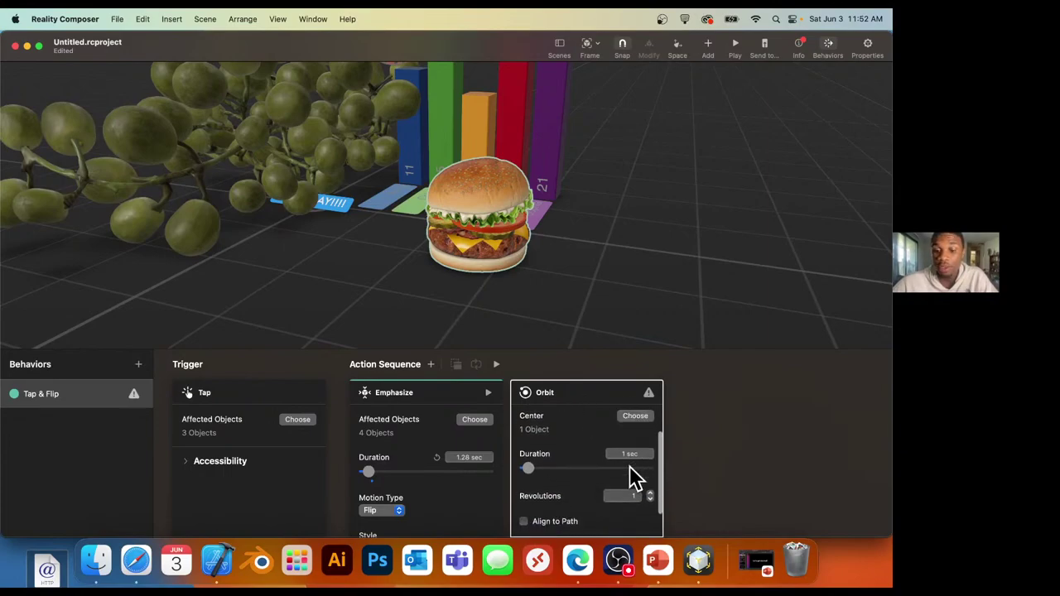
{"action": "scroll", "coordinate": [629, 467], "scroll_direction": "down", "scroll_amount": 1}
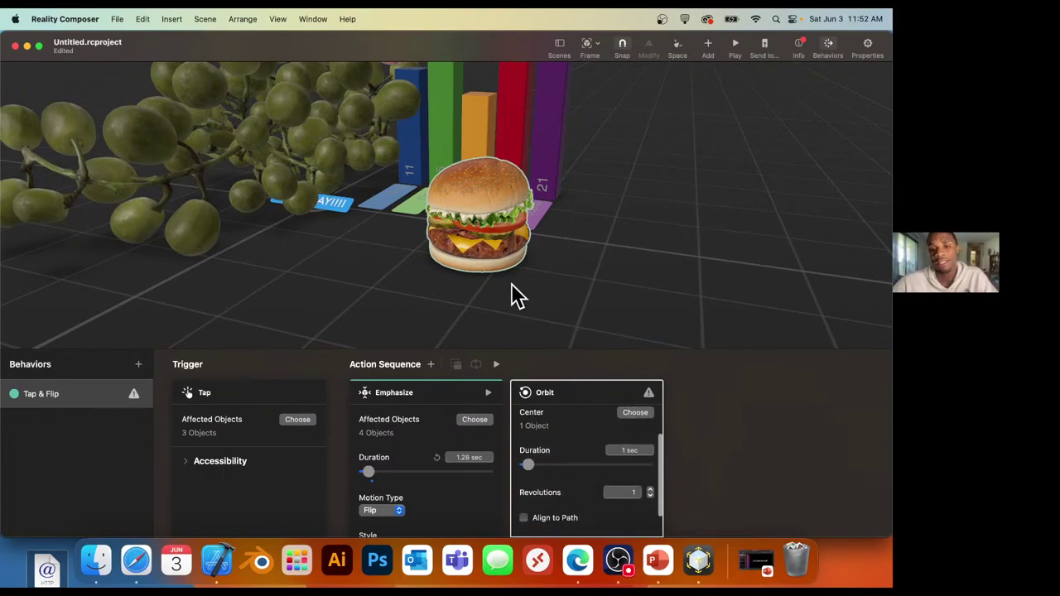
{"action": "scroll", "coordinate": [457, 236], "scroll_direction": "up", "scroll_amount": 3}
{"action": "scroll", "coordinate": [457, 237], "scroll_direction": "down", "scroll_amount": 5}
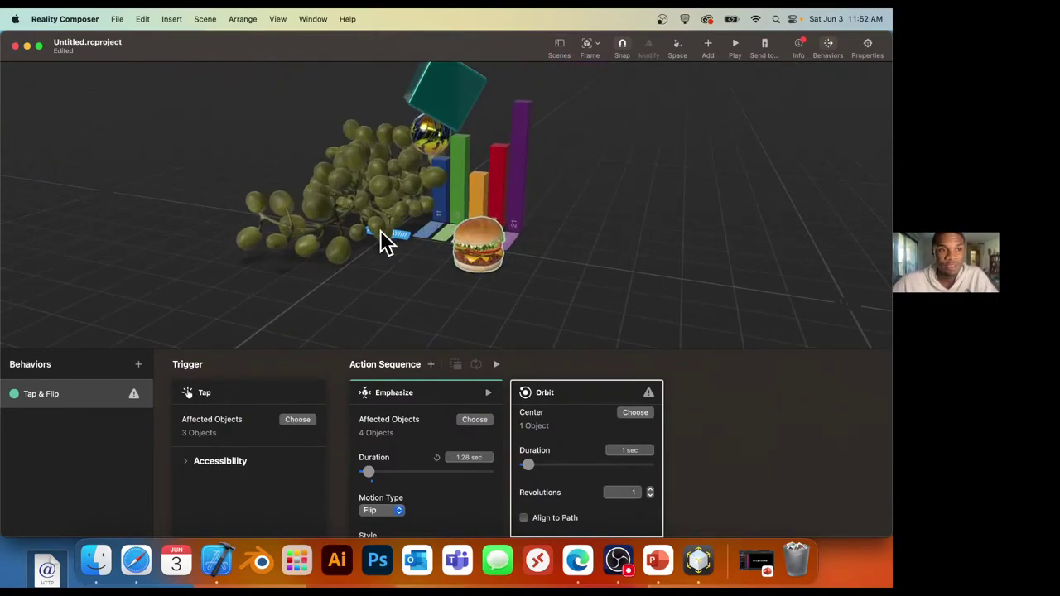
{"action": "left_click_drag", "start_coordinate": [397, 248], "coordinate": [452, 251]}
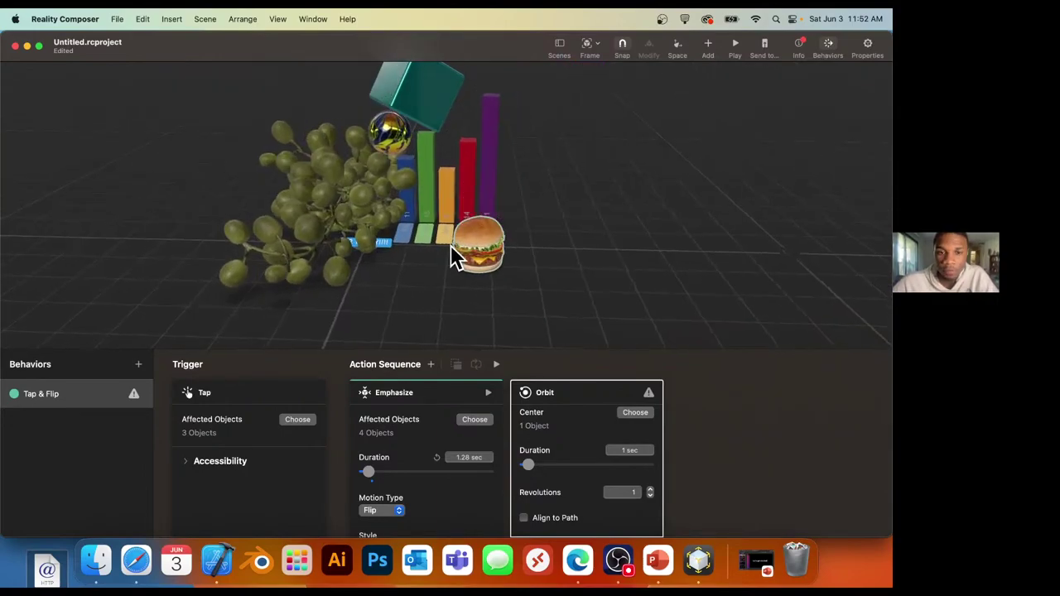
Select the grapes and send the project to the iPhone for editing.
{"action": "left_click", "coordinate": [367, 188]}
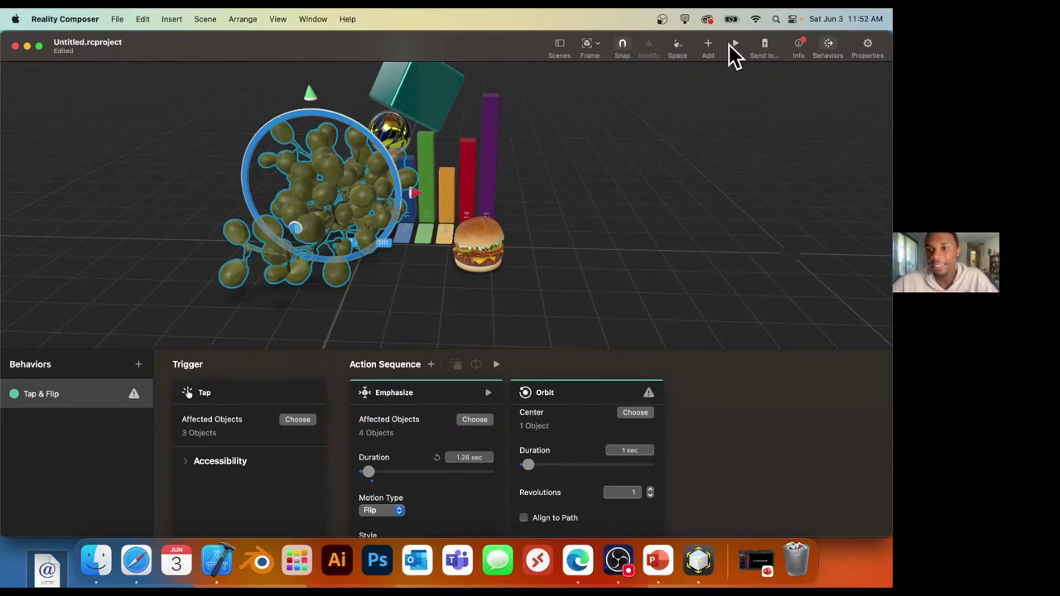
{"action": "left_click", "coordinate": [762, 44]}
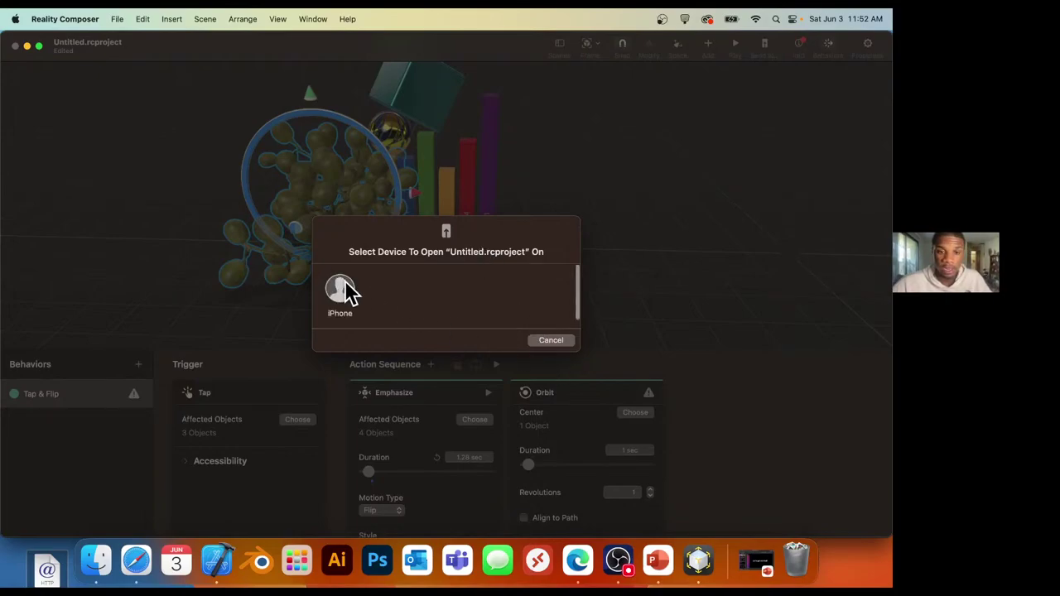
{"action": "left_click", "coordinate": [341, 290]}
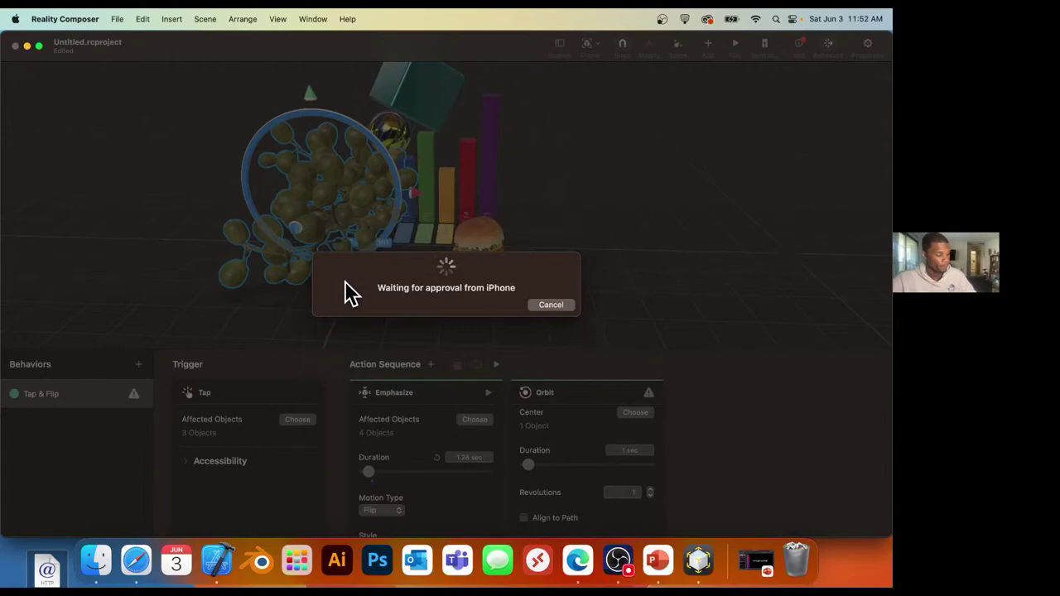
Switch to QuickTime Player, open a new movie recording with the iPhone's screen as its source, and show it full screen.
{"action": "key", "text": "super+space"}
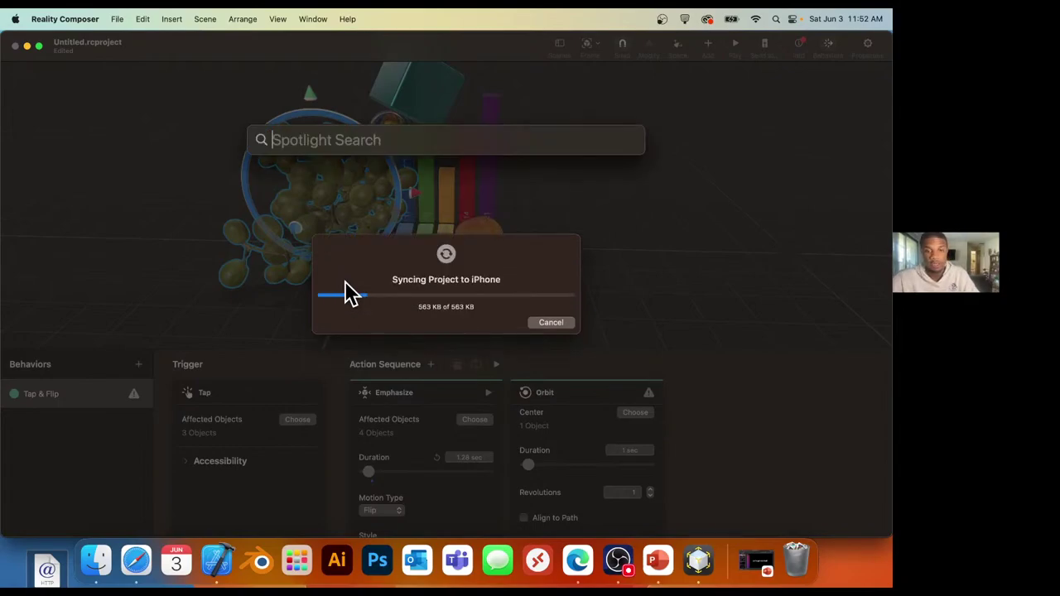
{"action": "type", "text": "quick"}
{"action": "key", "text": "Return"}
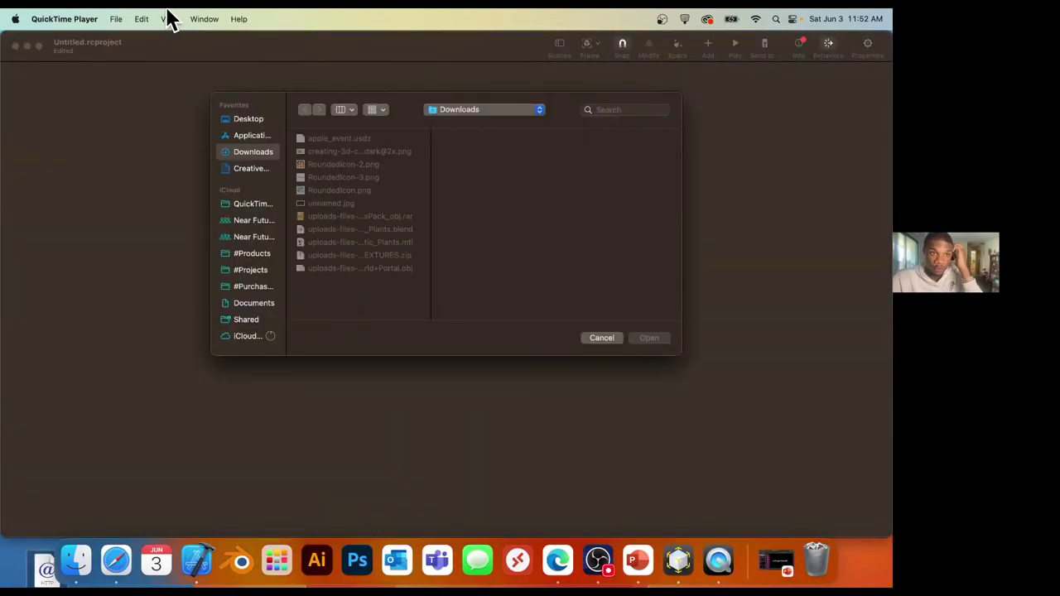
{"action": "left_click", "coordinate": [116, 18]}
{"action": "left_click", "coordinate": [126, 38]}
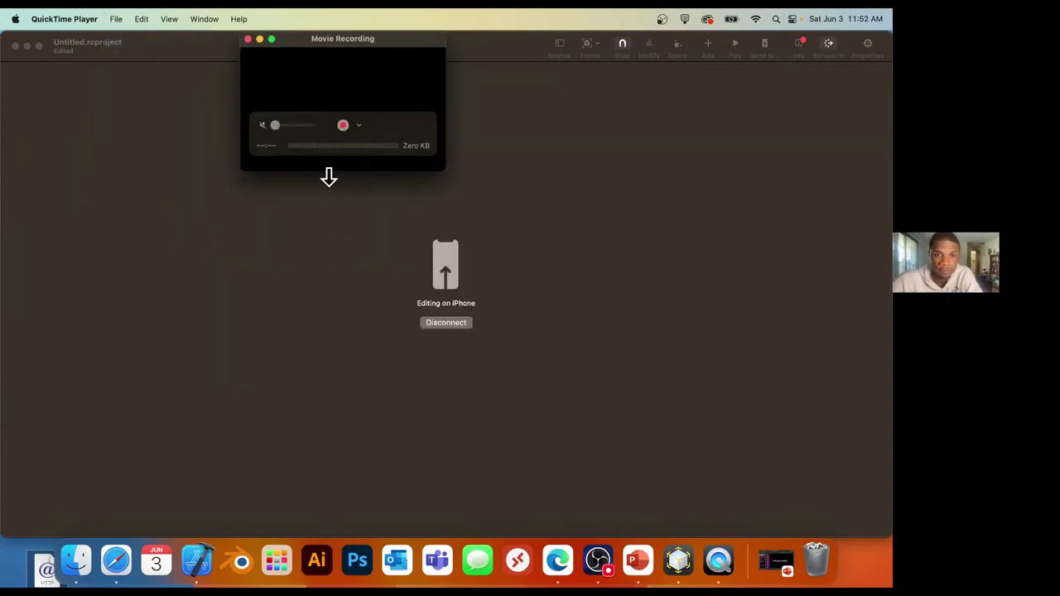
{"action": "left_click", "coordinate": [358, 126]}
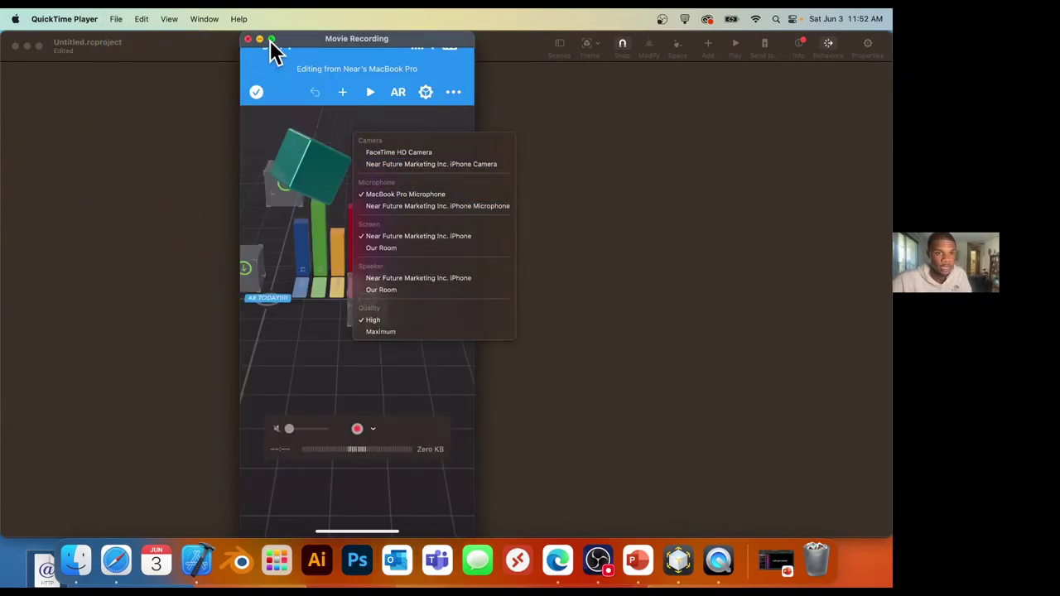
{"action": "left_click", "coordinate": [271, 39]}
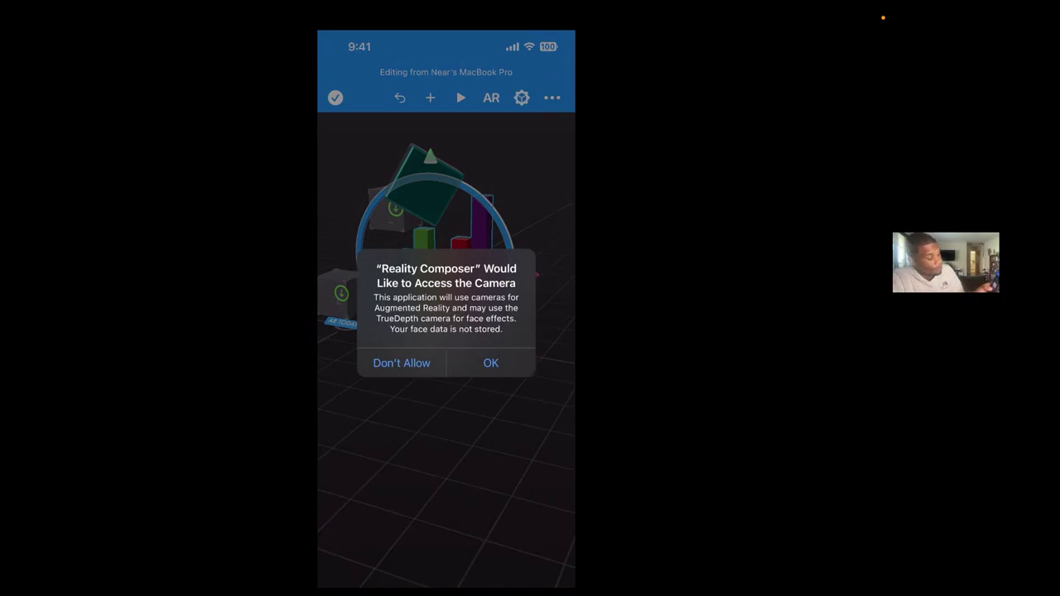
Allow camera access on the iPhone, close the mirrored iPhone view and disconnect the phone to resume editing on the Mac.
{"action": "left_click", "coordinate": [491, 362]}
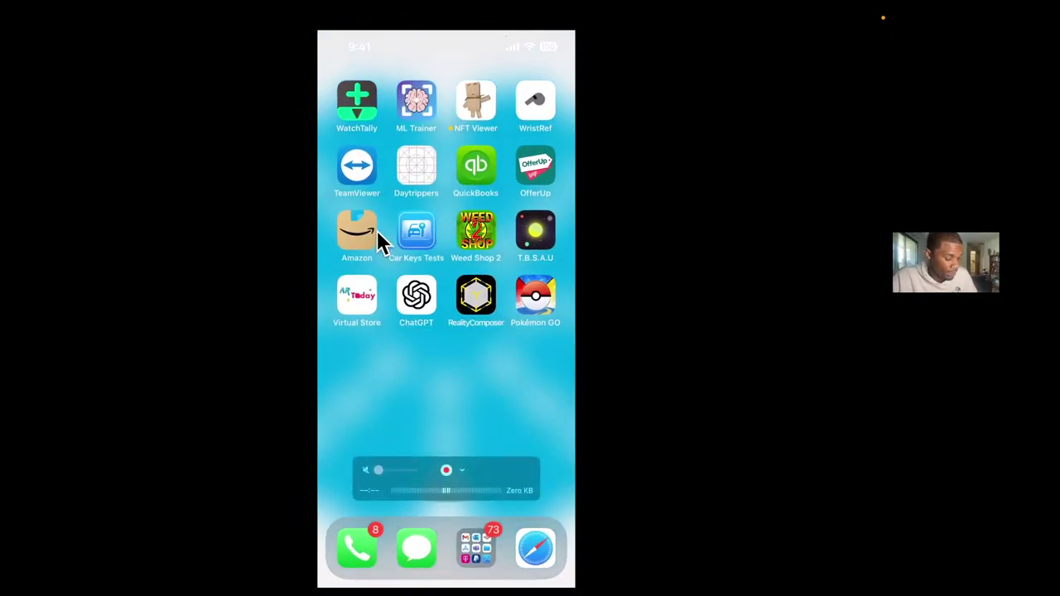
{"action": "mouse_move", "coordinate": [296, 19]}
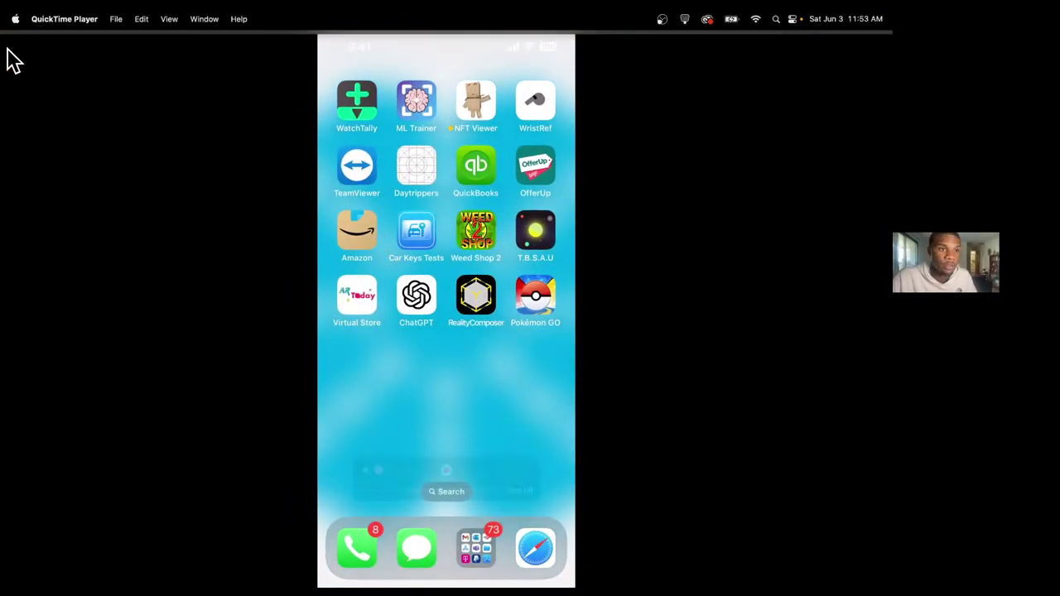
{"action": "left_click", "coordinate": [15, 37]}
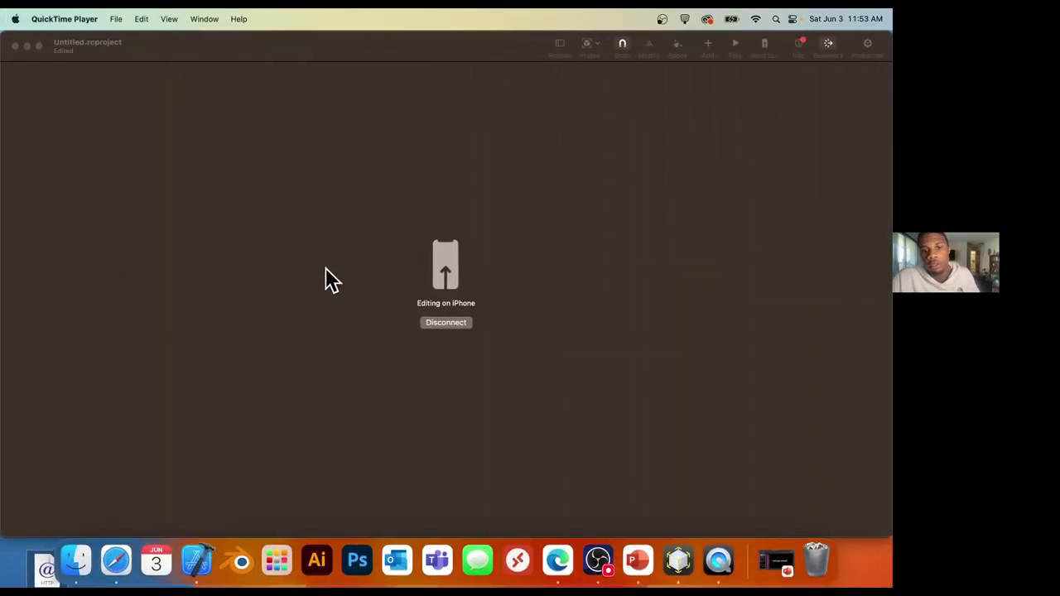
{"action": "left_click", "coordinate": [449, 322]}
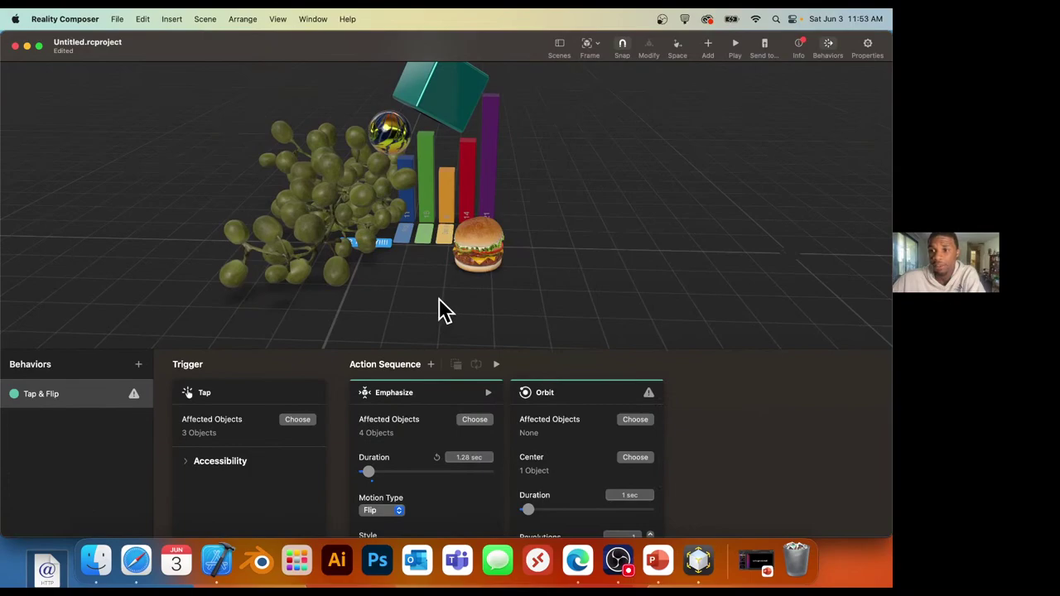
Check the available content library downloads and display the scene's properties.
{"action": "left_click", "coordinate": [802, 46]}
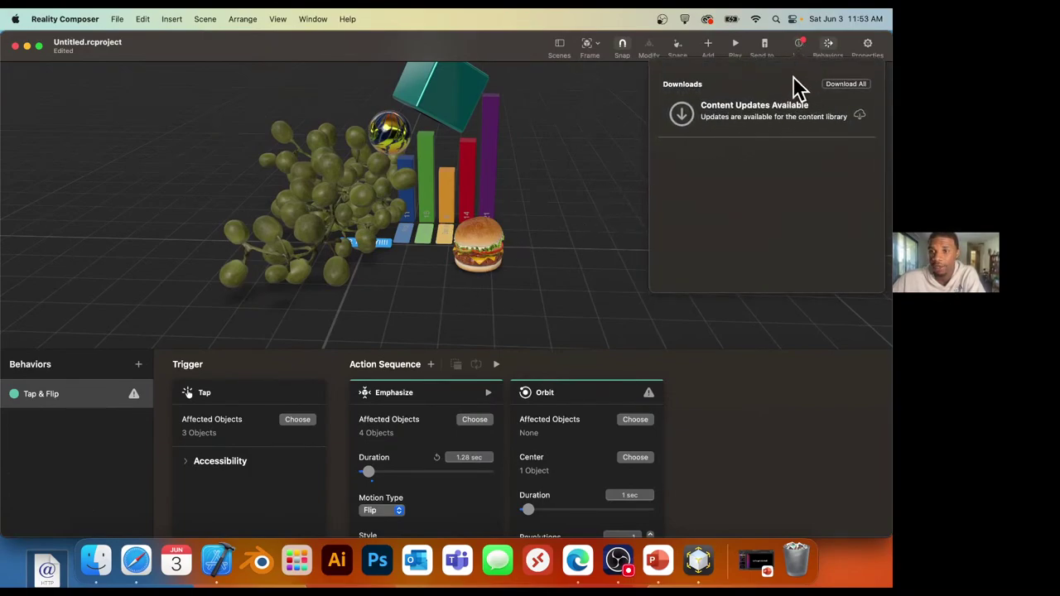
{"action": "left_click", "coordinate": [584, 141]}
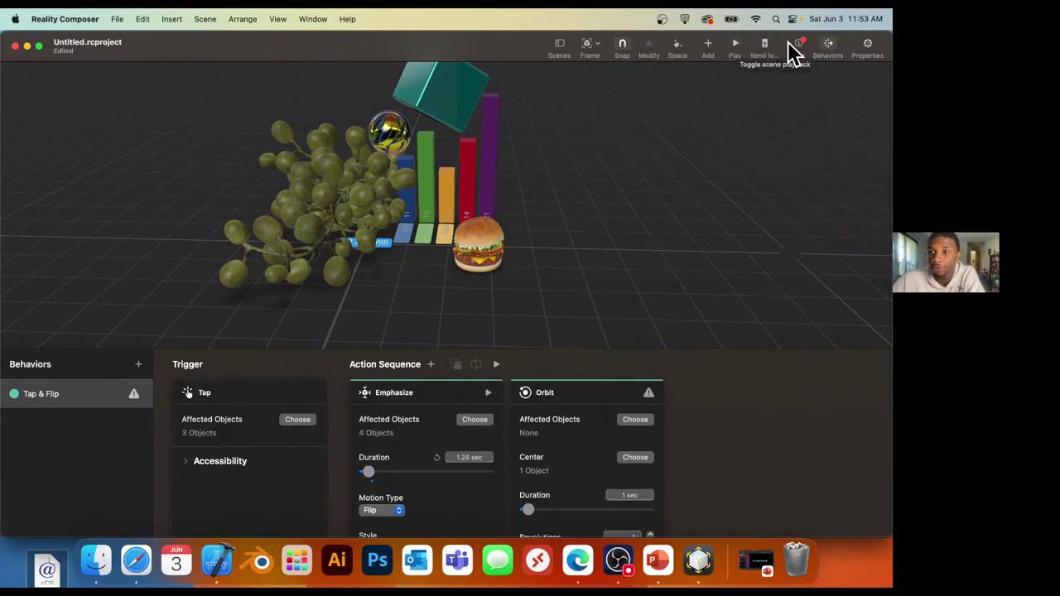
{"action": "left_click", "coordinate": [867, 44]}
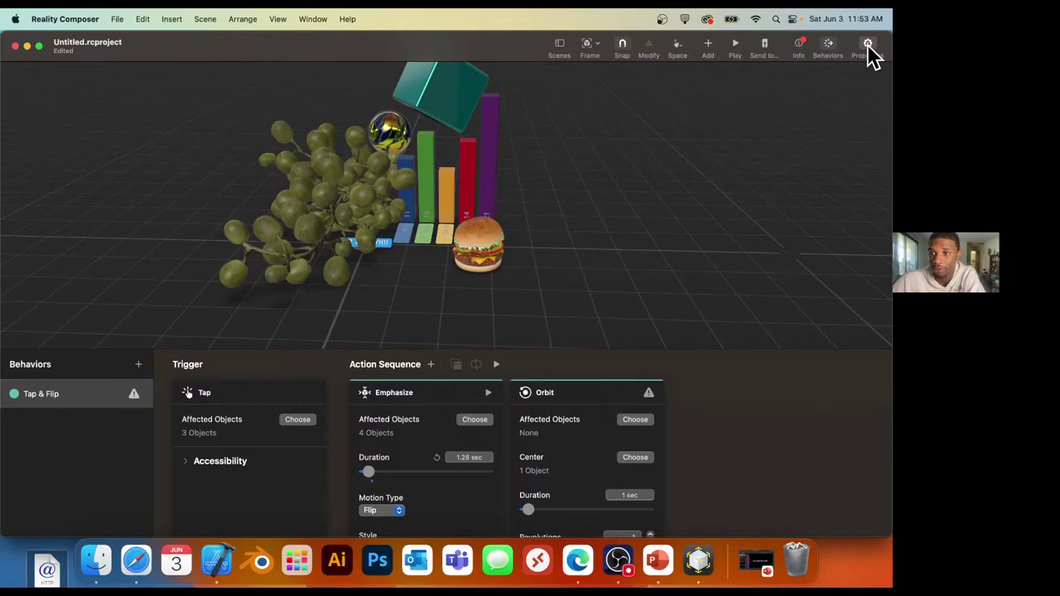
Save the project to the Desktop under the name Live Demo.
{"action": "left_click", "coordinate": [114, 20]}
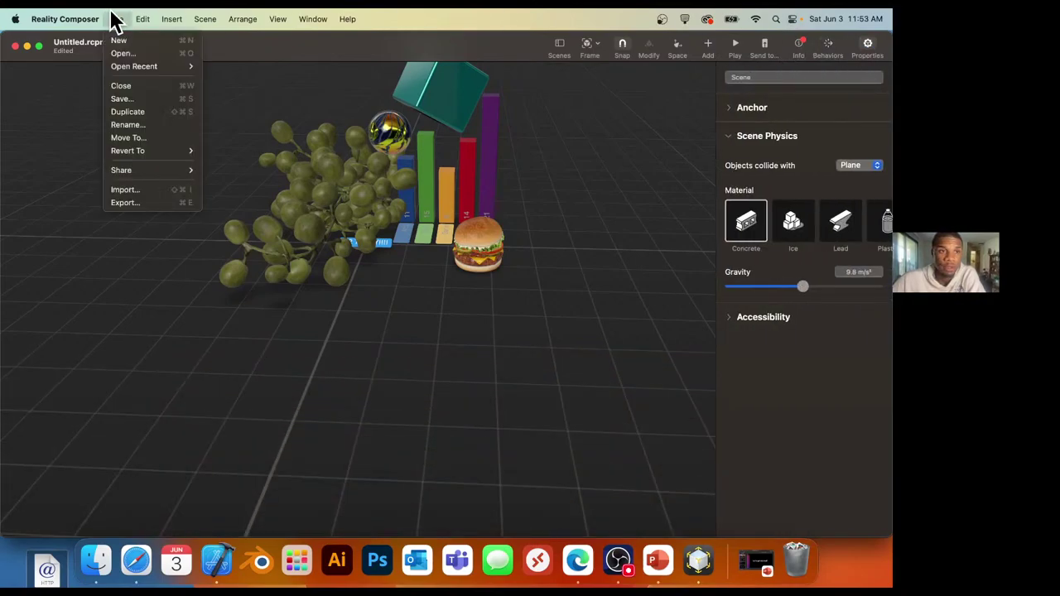
{"action": "left_click", "coordinate": [125, 94]}
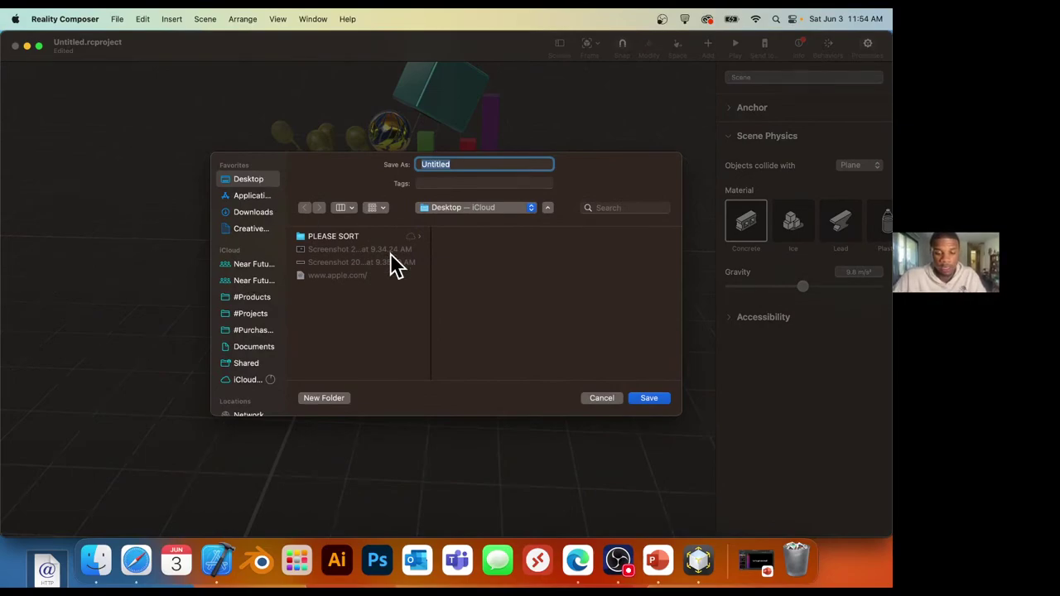
{"action": "type", "text": "Demo"}
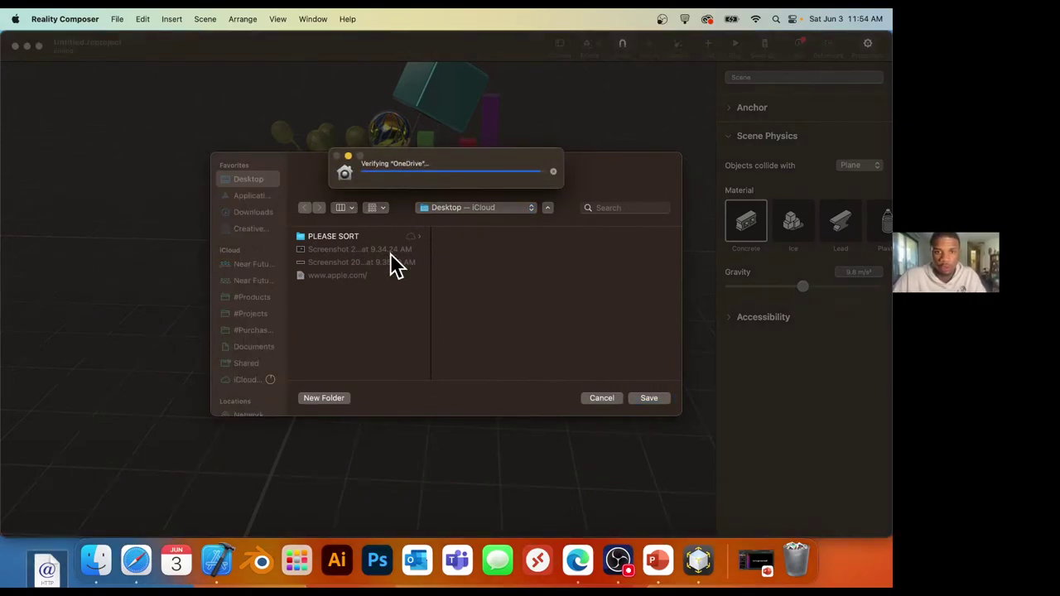
{"action": "key", "text": "BackSpace"}
{"action": "key", "text": "BackSpace"}
{"action": "key", "text": "BackSpace"}
{"action": "key", "text": "BackSpace"}
{"action": "type", "text": "Live Demo"}
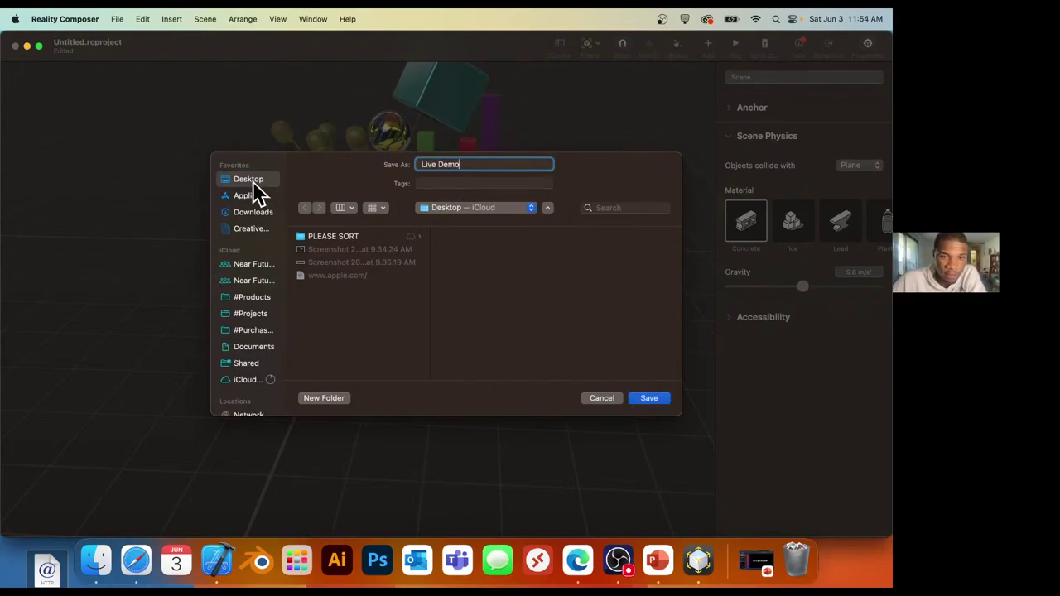
{"action": "left_click", "coordinate": [652, 401]}
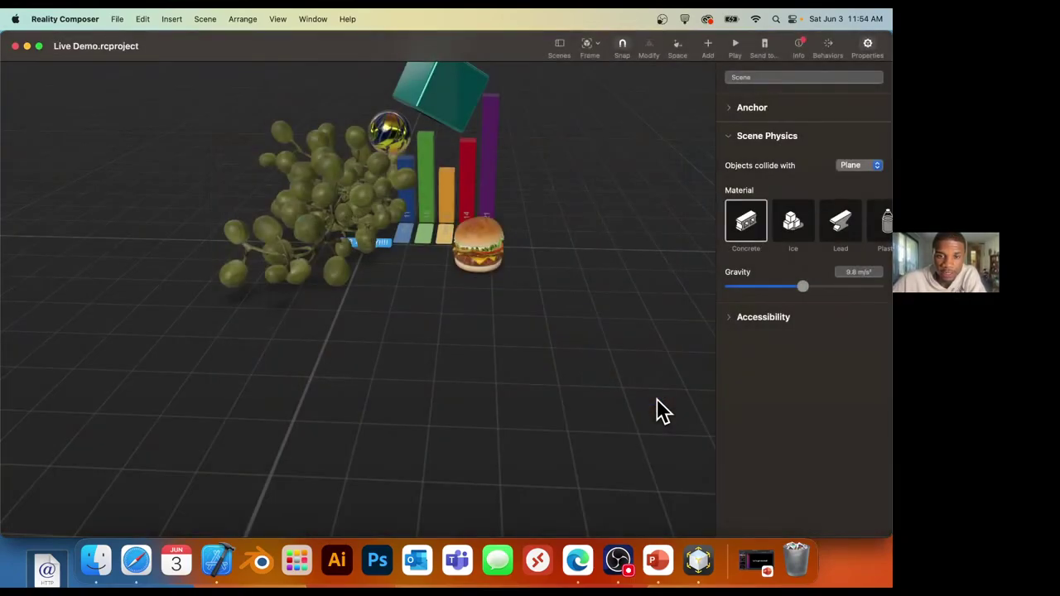
Switch to Finder and open Live Demo.rcproject from the Desktop folder.
{"action": "left_click", "coordinate": [93, 565]}
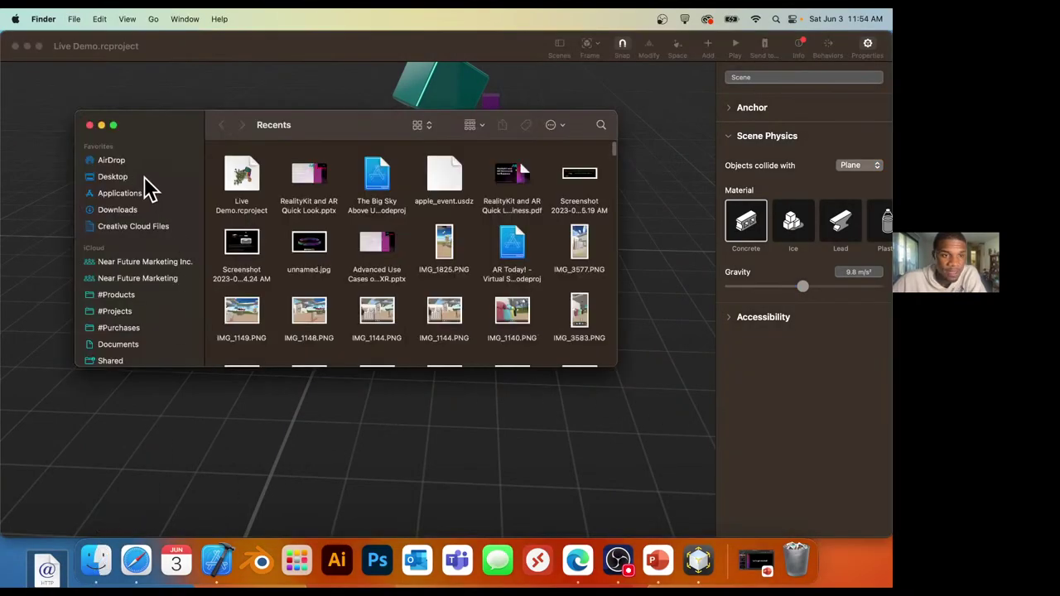
{"action": "left_click", "coordinate": [116, 177]}
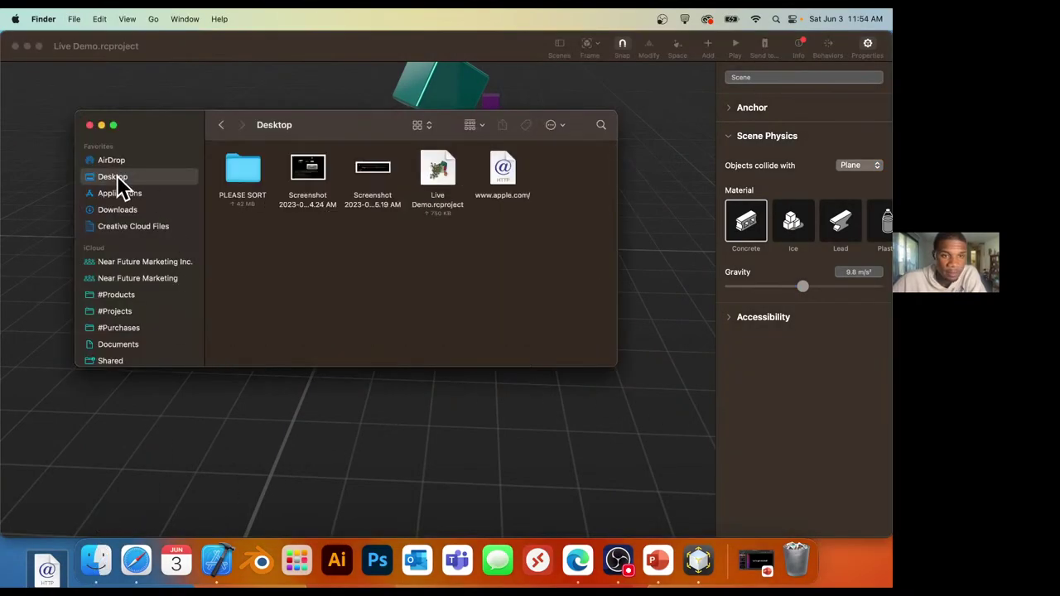
{"action": "left_click", "coordinate": [438, 208]}
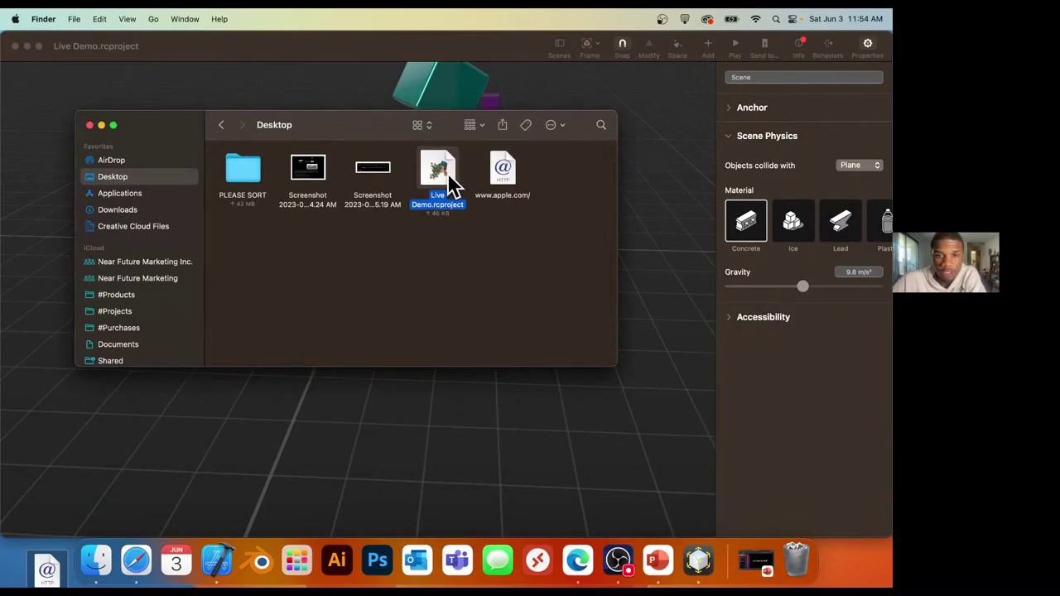
{"action": "double_click", "coordinate": [437, 171]}
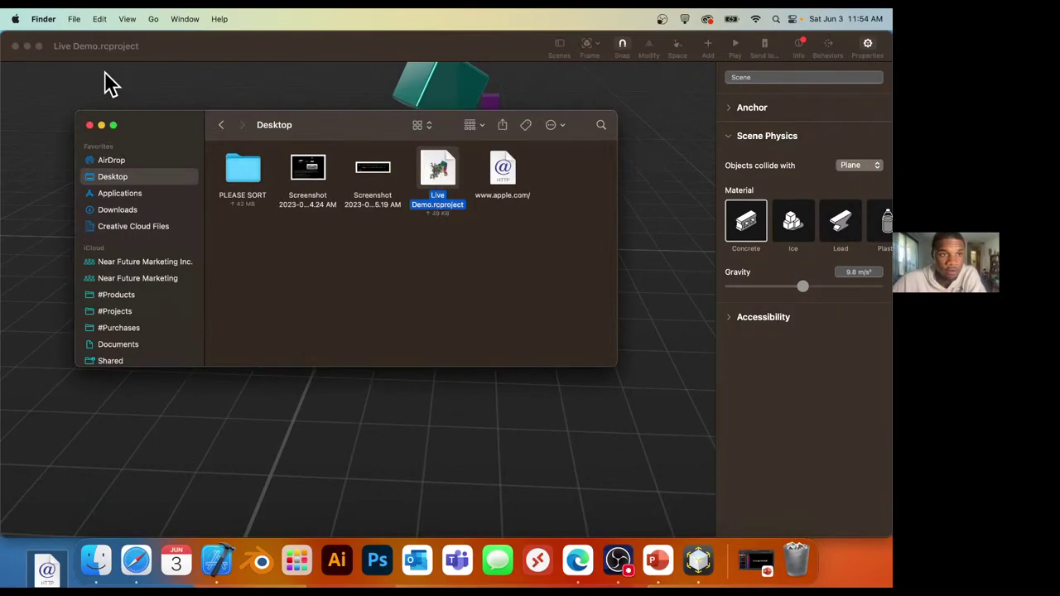
Quit Reality Composer and reopen the saved Live Demo.rcproject from Finder.
{"action": "left_click", "coordinate": [56, 18]}
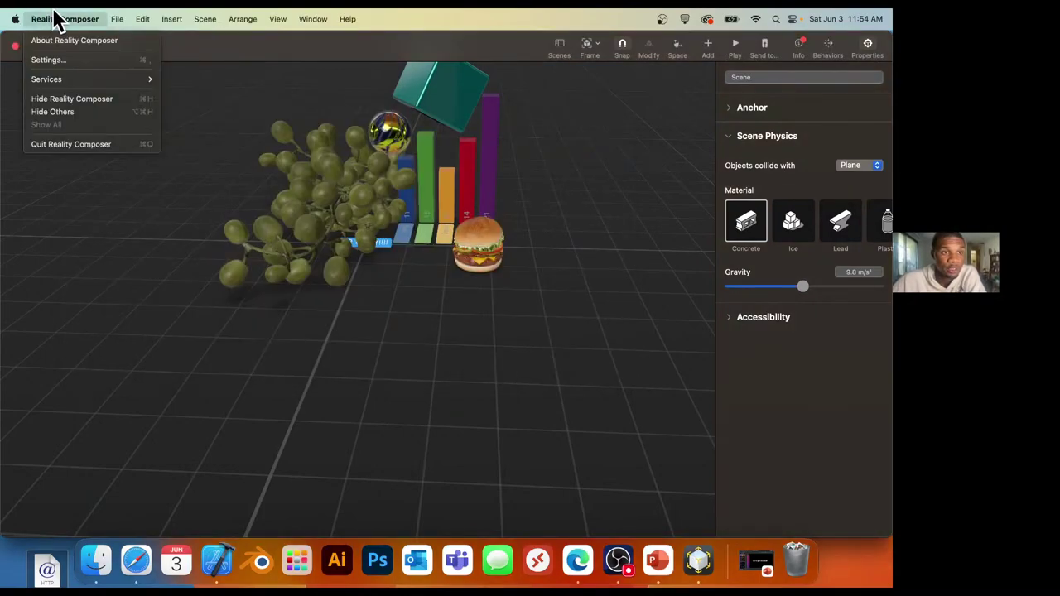
{"action": "left_click", "coordinate": [70, 146]}
{"action": "left_click", "coordinate": [433, 294]}
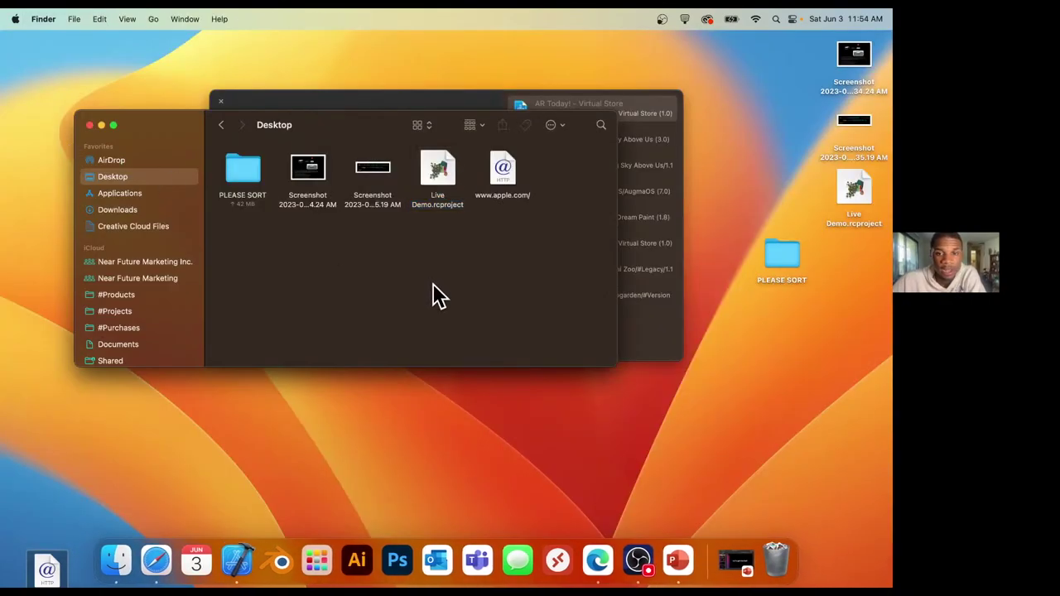
{"action": "double_click", "coordinate": [443, 174]}
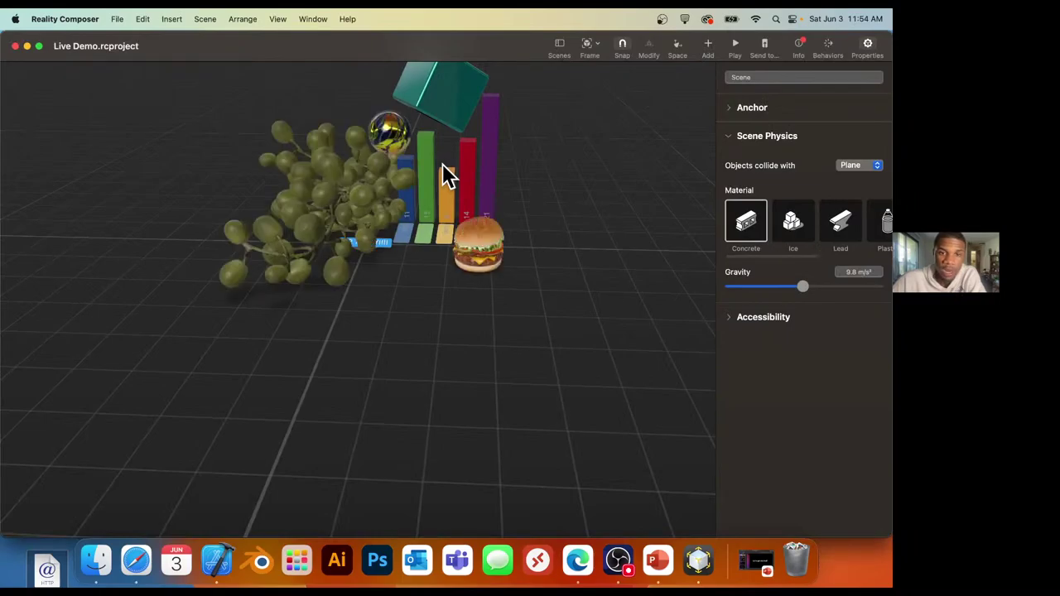
Export the whole project to the Desktop as Live Demo and select the exported reality file in Finder.
{"action": "left_click_drag", "start_coordinate": [442, 173], "coordinate": [307, 129]}
{"action": "left_click", "coordinate": [123, 16]}
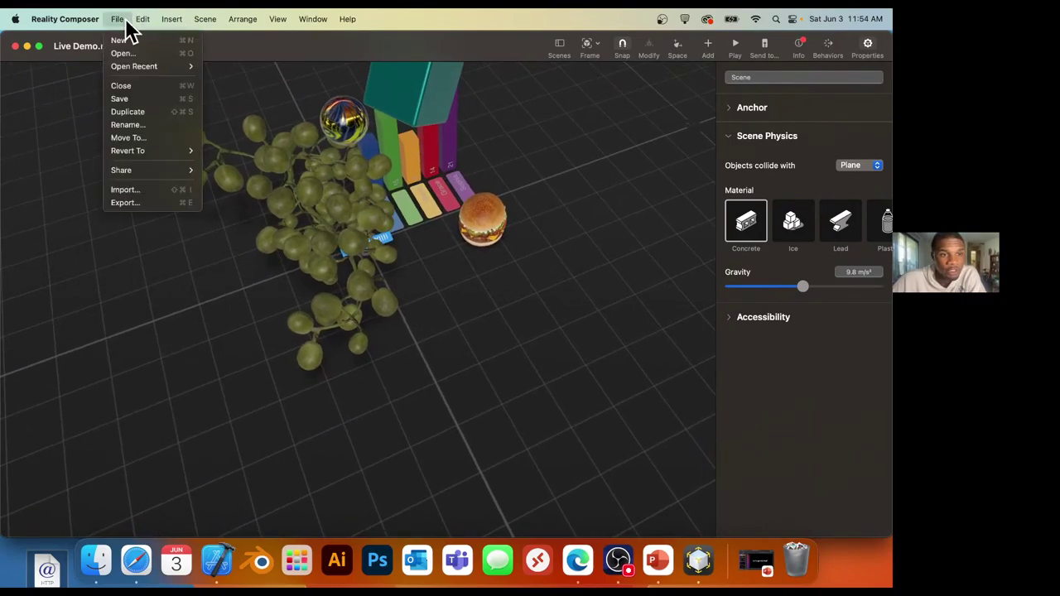
{"action": "left_click", "coordinate": [147, 203]}
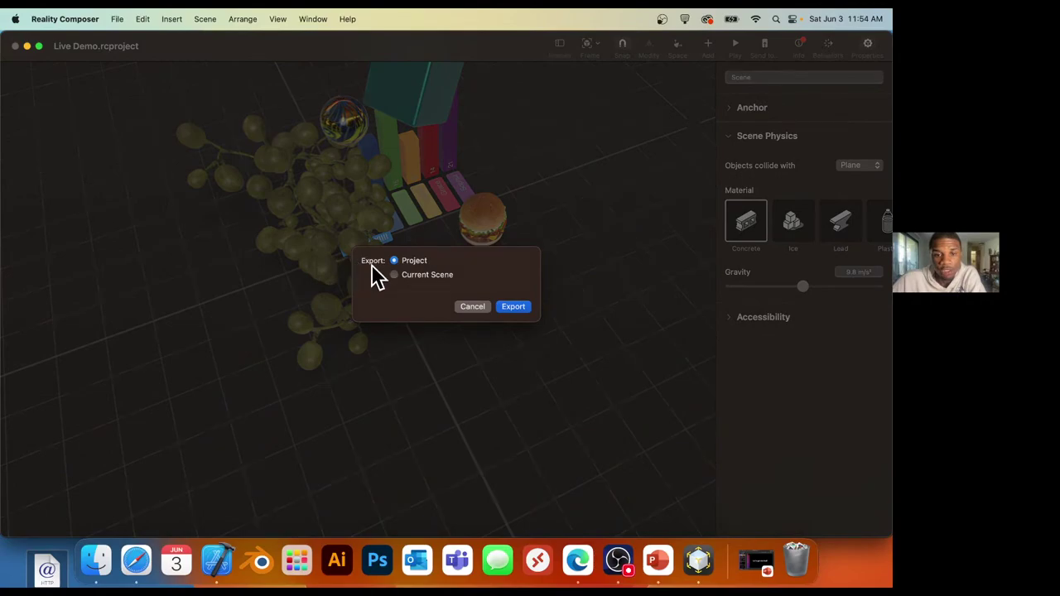
{"action": "left_click", "coordinate": [513, 307]}
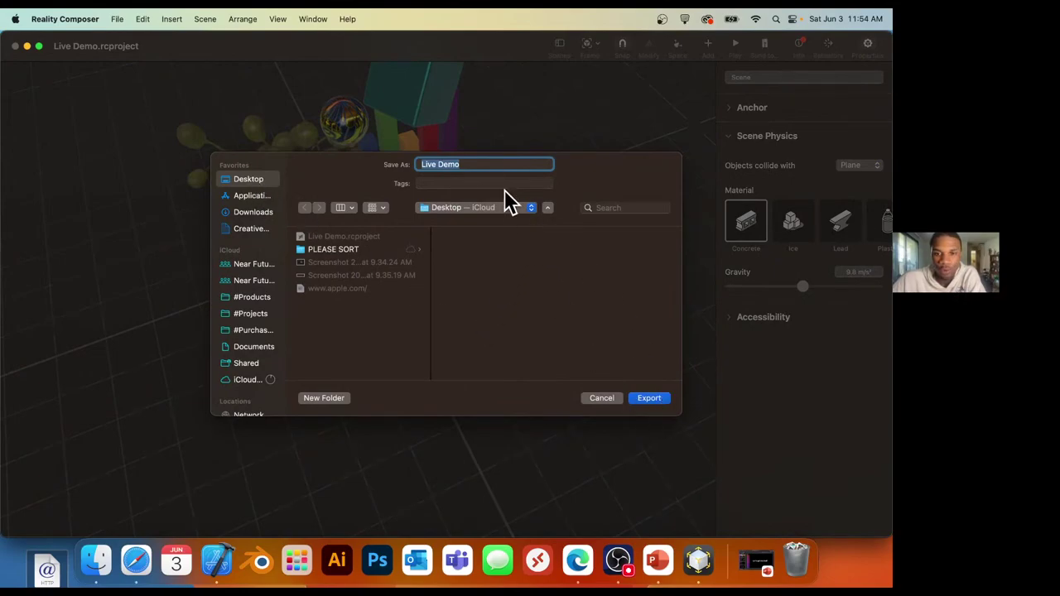
{"action": "left_click", "coordinate": [652, 399]}
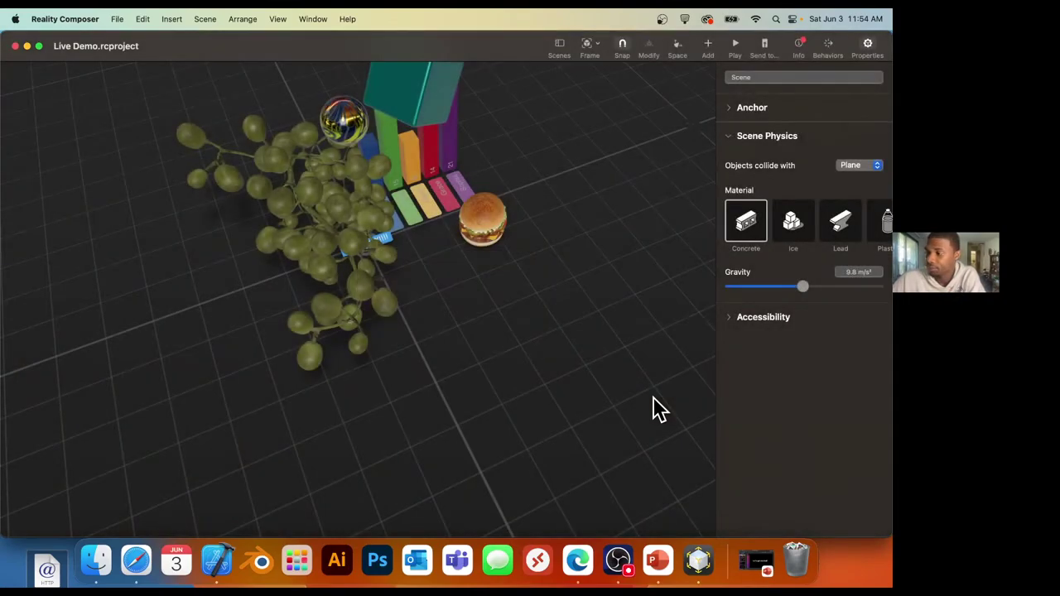
{"action": "left_click", "coordinate": [97, 560]}
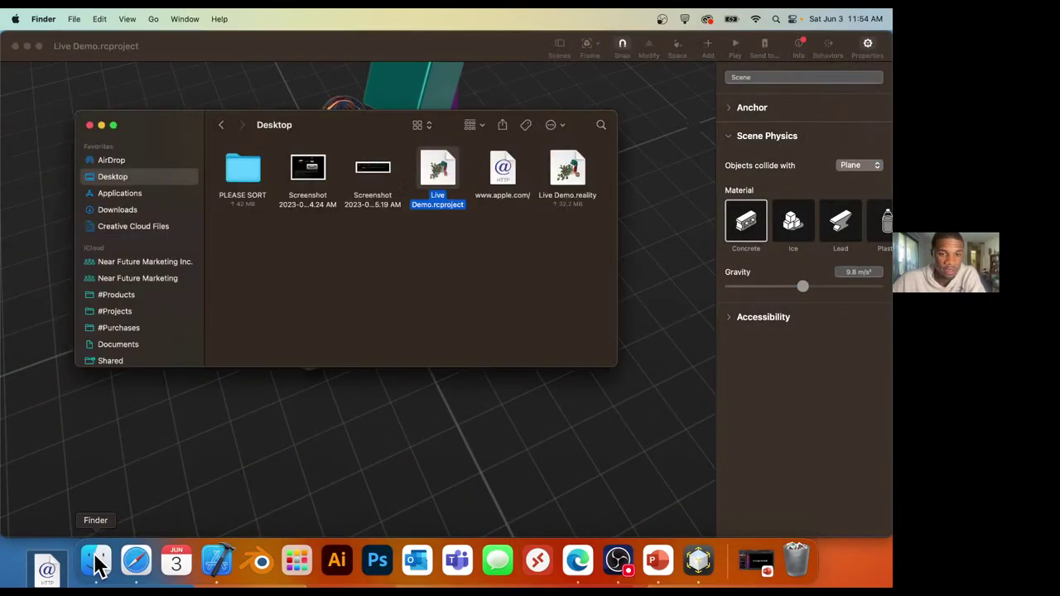
{"action": "left_click", "coordinate": [563, 207]}
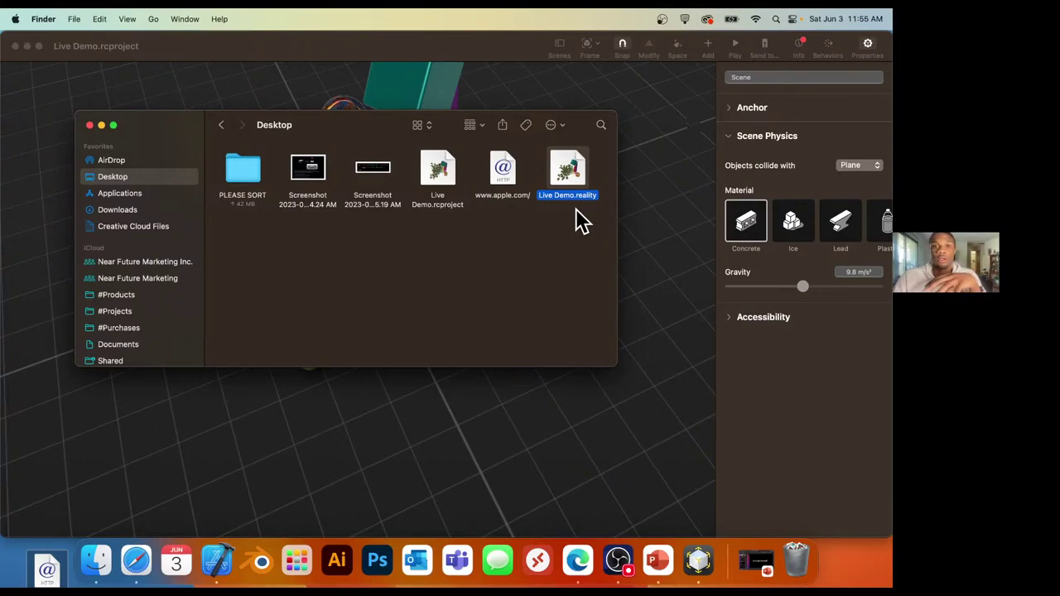
Open the World+Portal OBJ file from the Downloads folder in Xcode, view the model from the front and close it.
{"action": "left_click", "coordinate": [126, 210]}
{"action": "scroll", "coordinate": [314, 225], "scroll_direction": "down", "scroll_amount": 5}
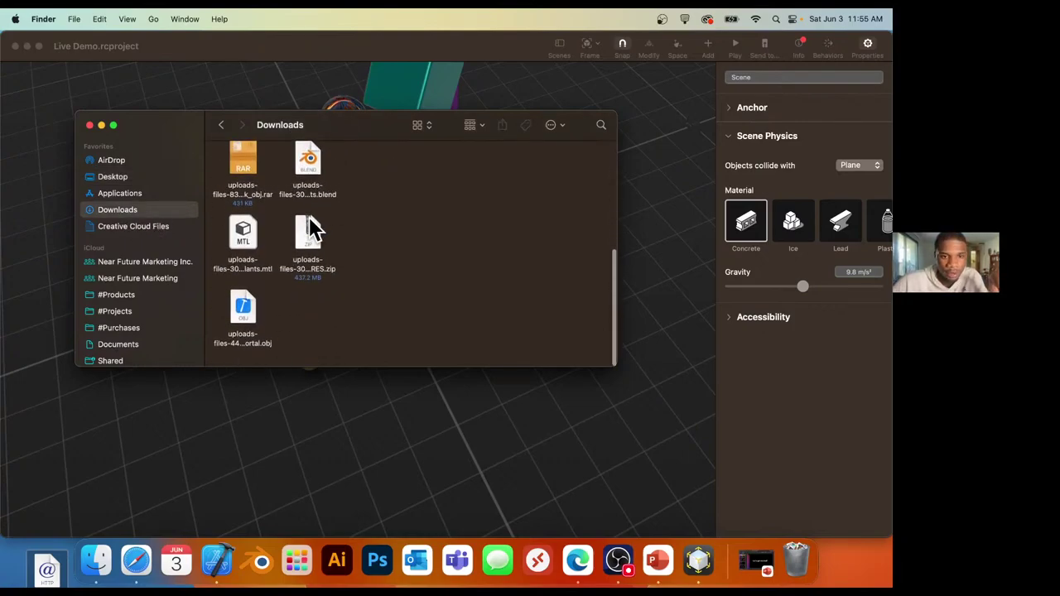
{"action": "left_click", "coordinate": [253, 325]}
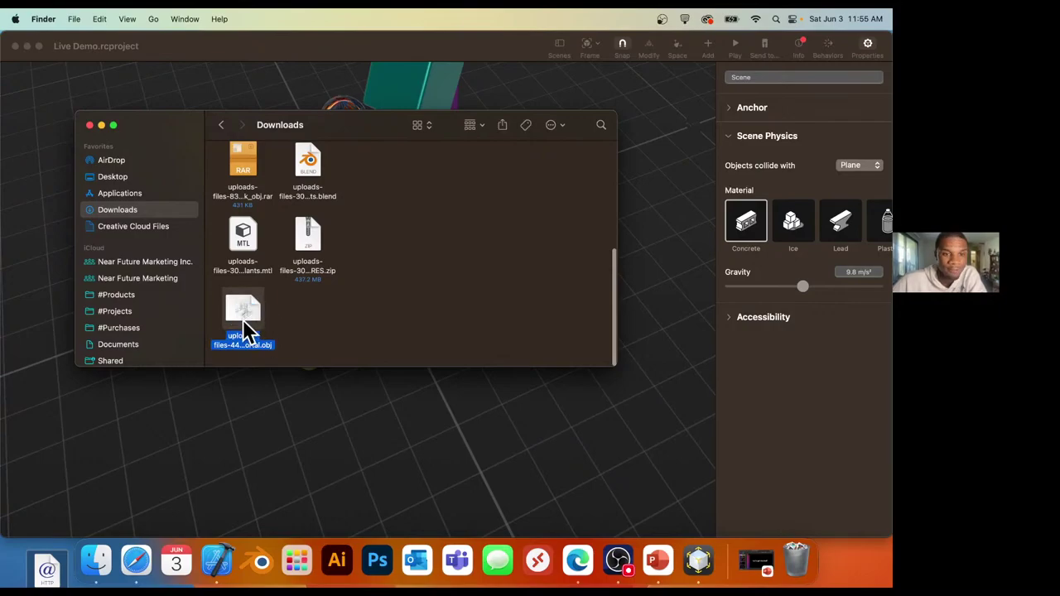
{"action": "left_click_drag", "start_coordinate": [246, 334], "coordinate": [469, 312]}
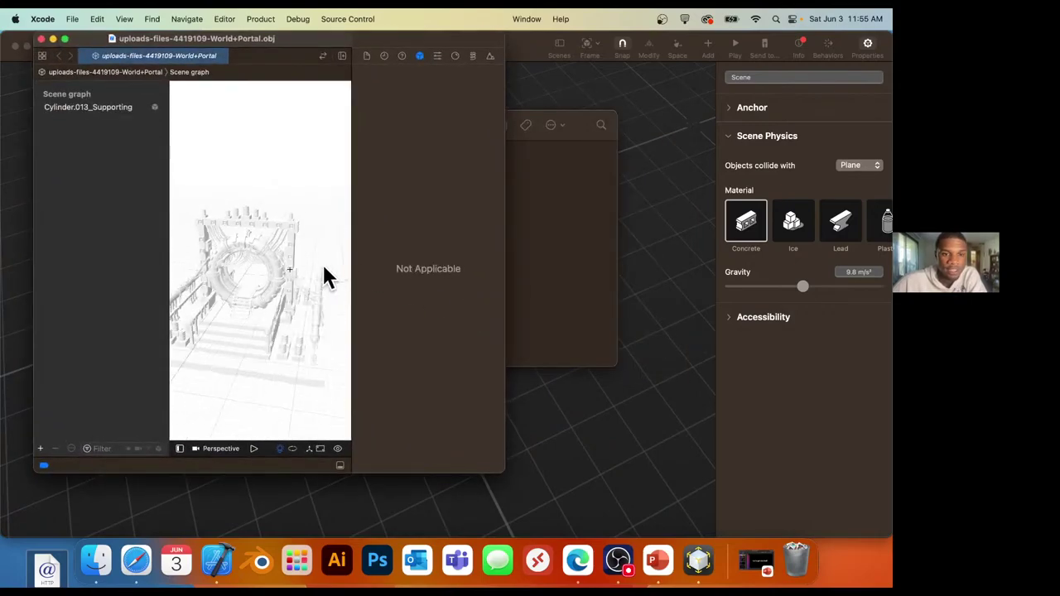
{"action": "left_click_drag", "start_coordinate": [324, 269], "coordinate": [288, 265]}
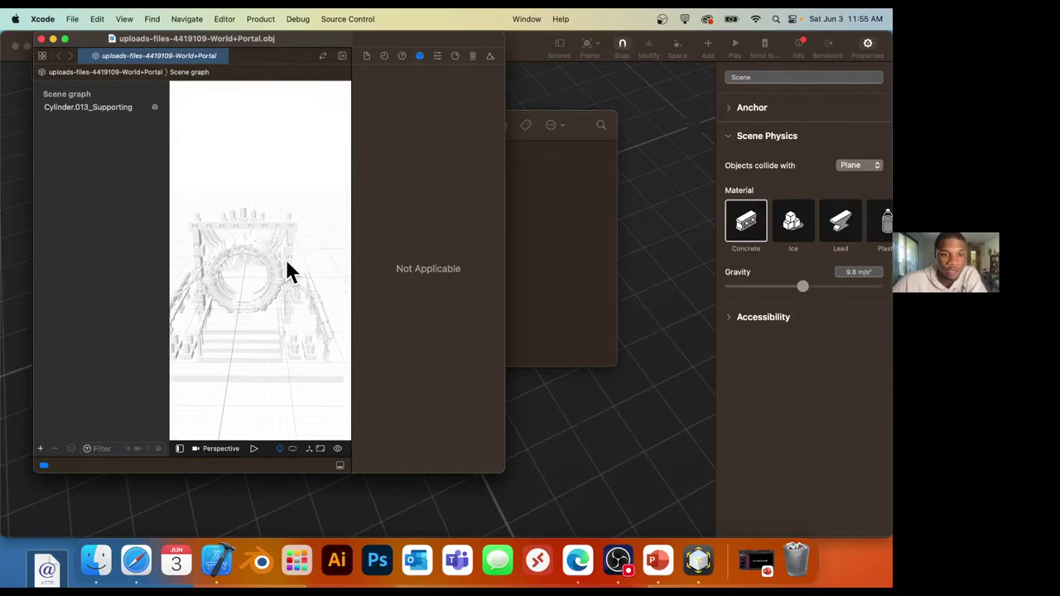
{"action": "left_click", "coordinate": [41, 39]}
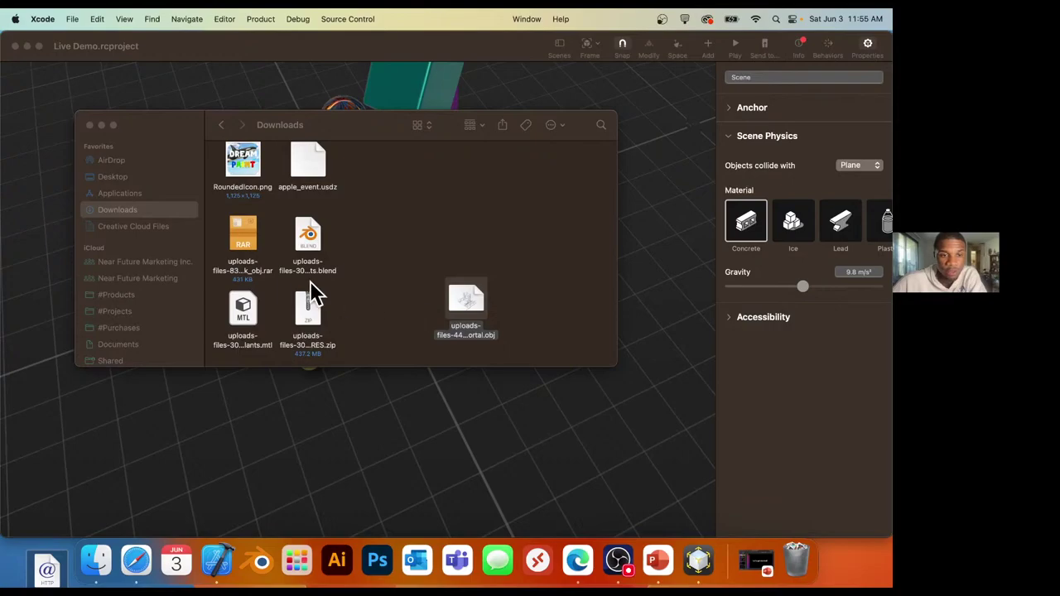
Extract the textures ZIP archive in Downloads, look through the extracted TEXTURES folder and return to Downloads.
{"action": "double_click", "coordinate": [308, 315]}
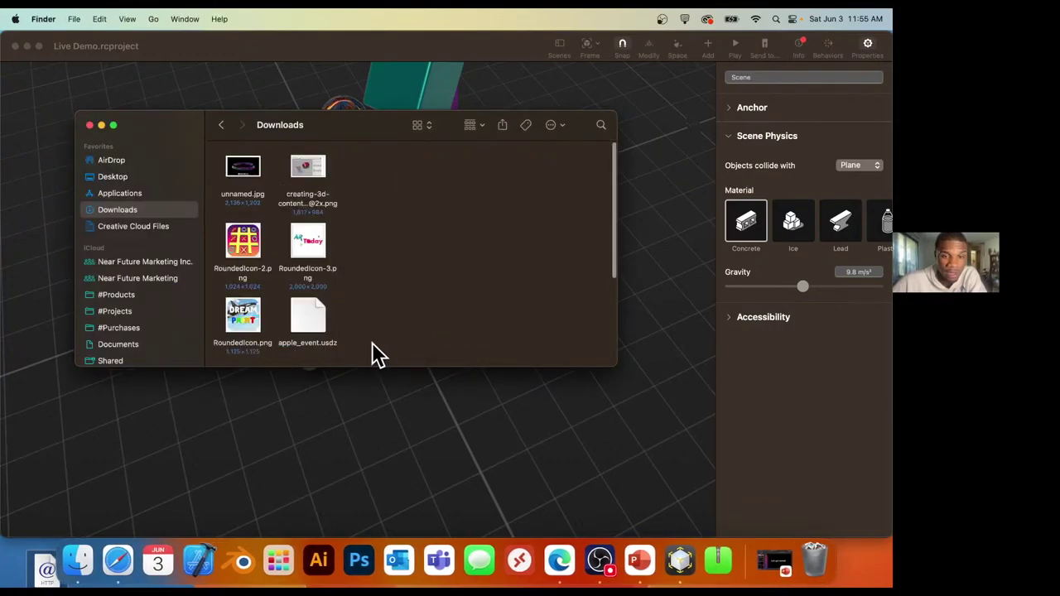
{"action": "left_click_drag", "start_coordinate": [339, 308], "coordinate": [311, 320]}
{"action": "double_click", "coordinate": [311, 319]}
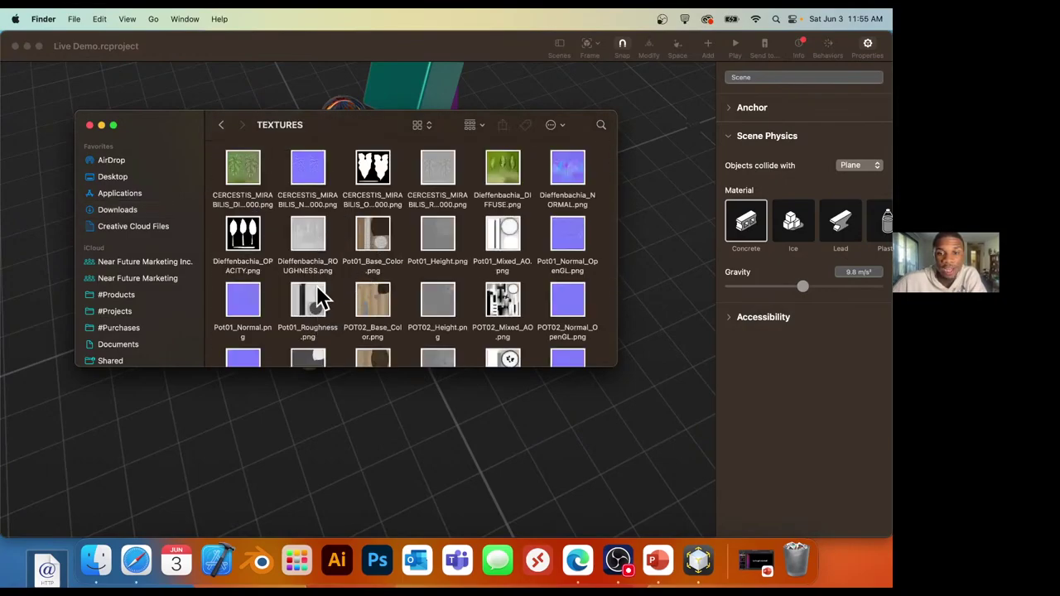
{"action": "scroll", "coordinate": [389, 315], "scroll_direction": "down", "scroll_amount": 2}
{"action": "scroll", "coordinate": [389, 314], "scroll_direction": "down", "scroll_amount": 2}
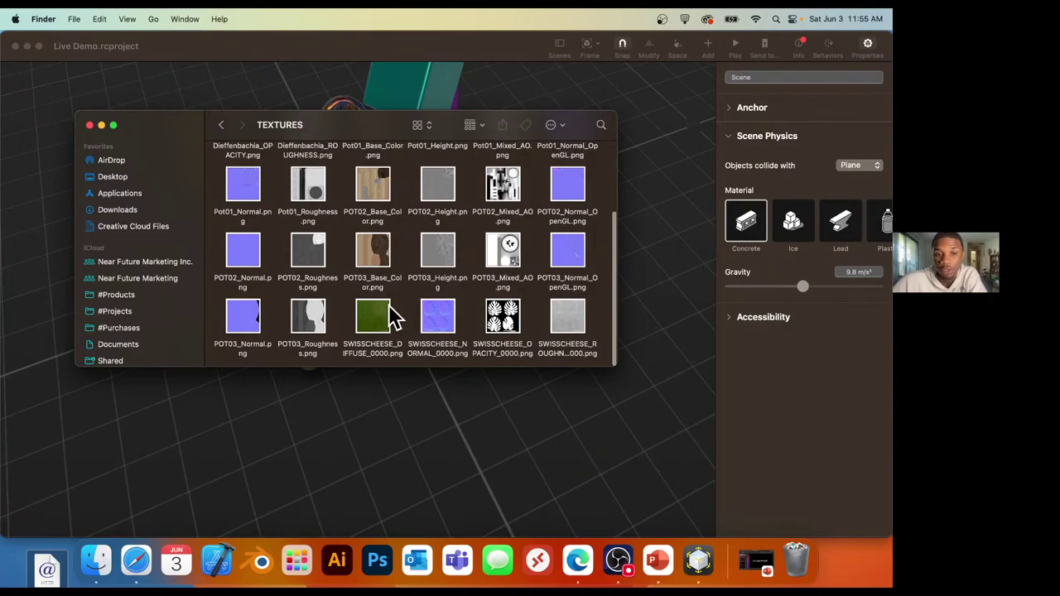
{"action": "scroll", "coordinate": [394, 317], "scroll_direction": "up", "scroll_amount": 3}
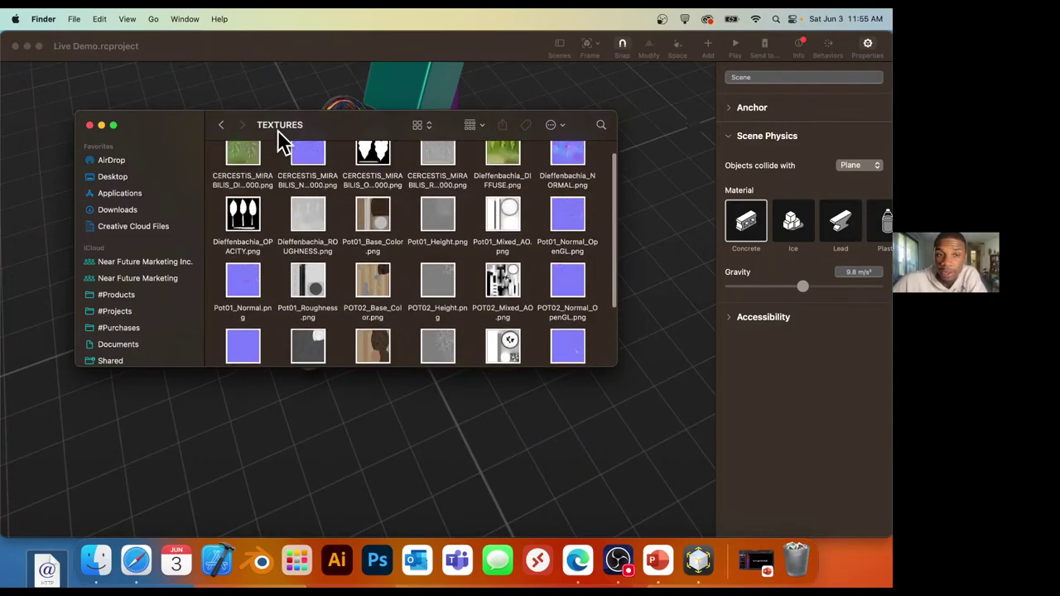
{"action": "left_click", "coordinate": [222, 125]}
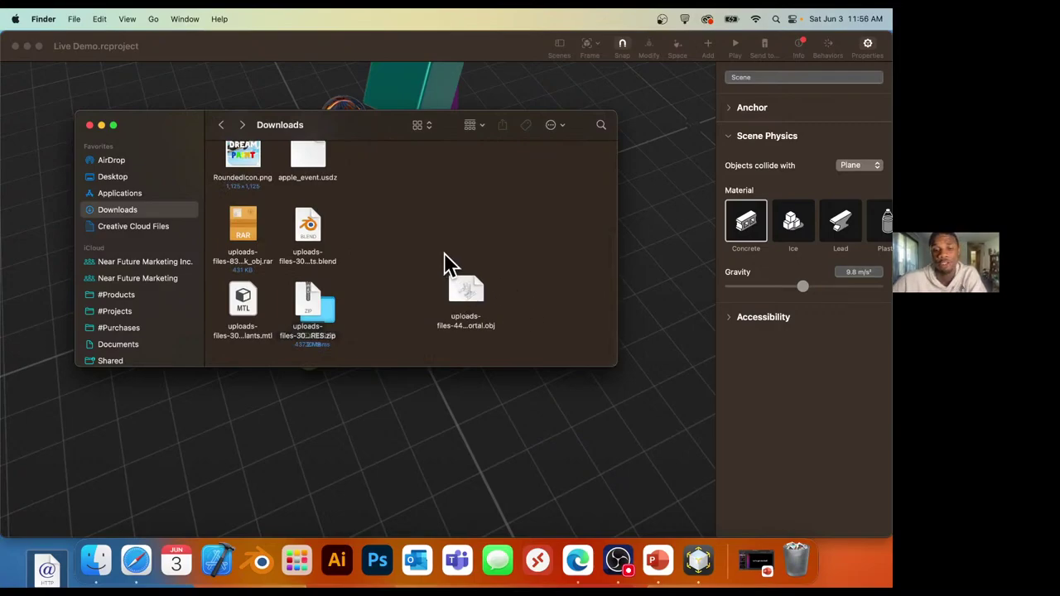
Open Live Demo.reality from the Desktop folder in Xcode, view the scene from several angles and close it.
{"action": "scroll", "coordinate": [372, 229], "scroll_direction": "up", "scroll_amount": 5}
{"action": "left_click", "coordinate": [133, 177]}
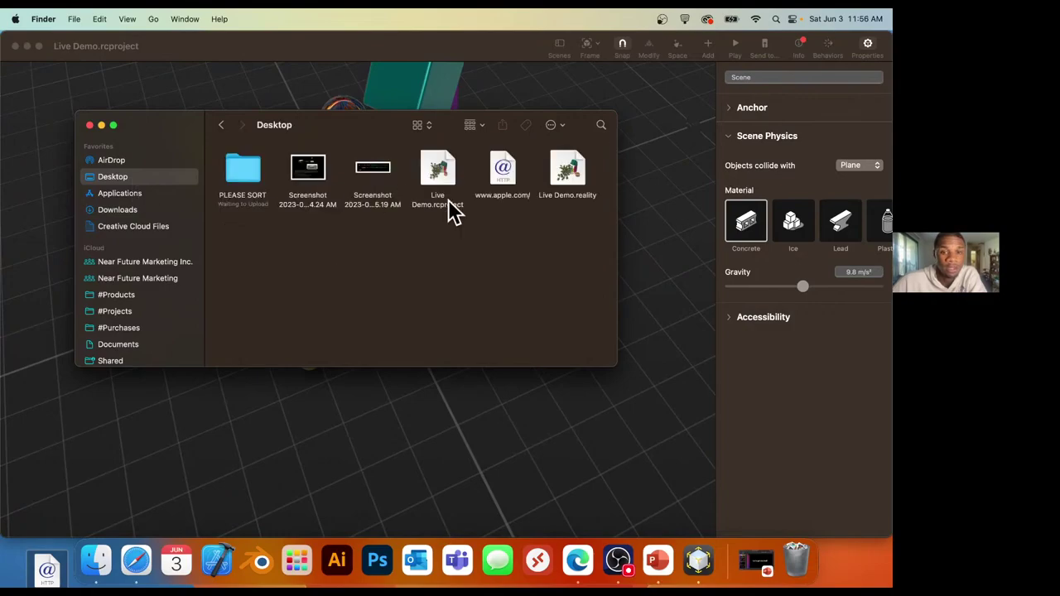
{"action": "double_click", "coordinate": [578, 174]}
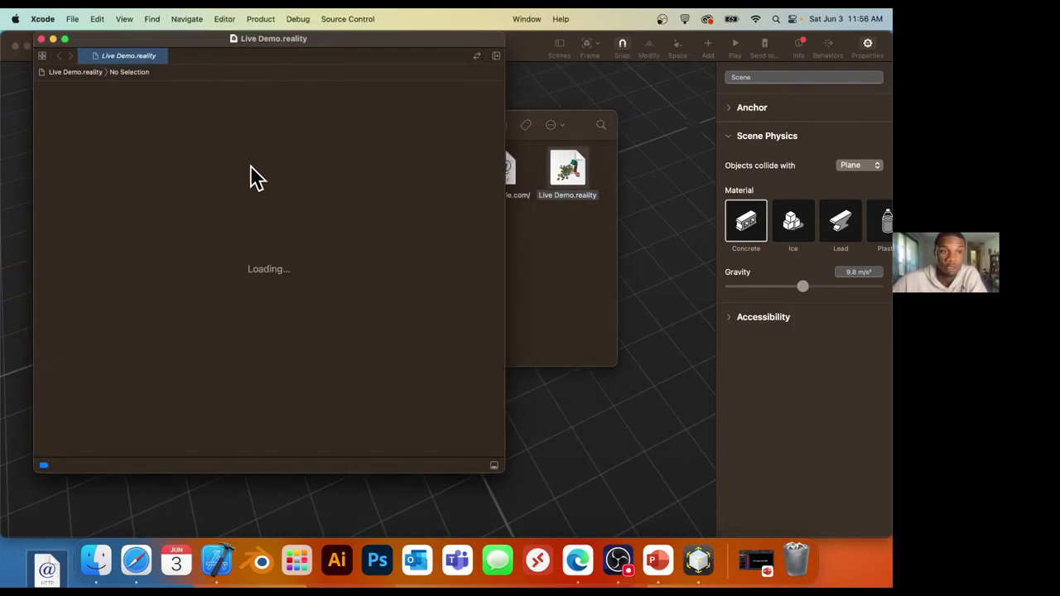
{"action": "left_click_drag", "start_coordinate": [280, 281], "coordinate": [307, 319]}
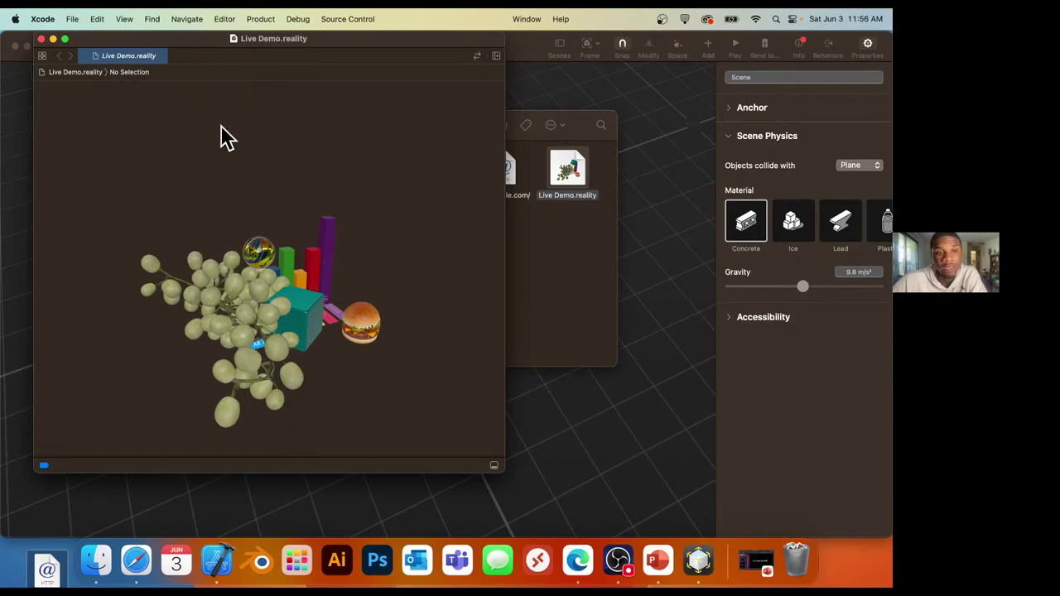
{"action": "left_click_drag", "start_coordinate": [248, 230], "coordinate": [213, 293]}
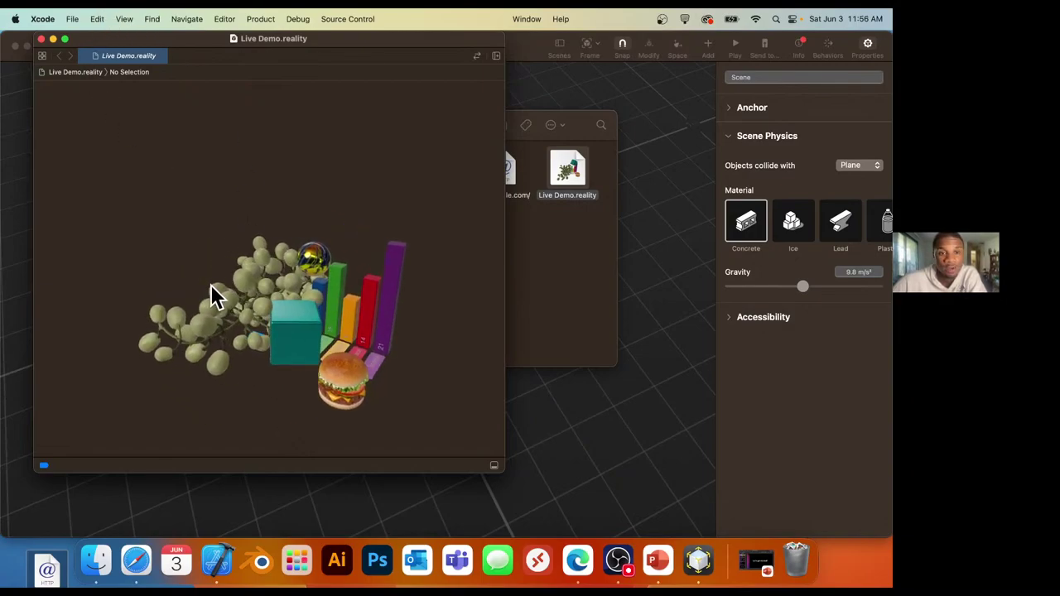
{"action": "left_click_drag", "start_coordinate": [348, 370], "coordinate": [253, 305]}
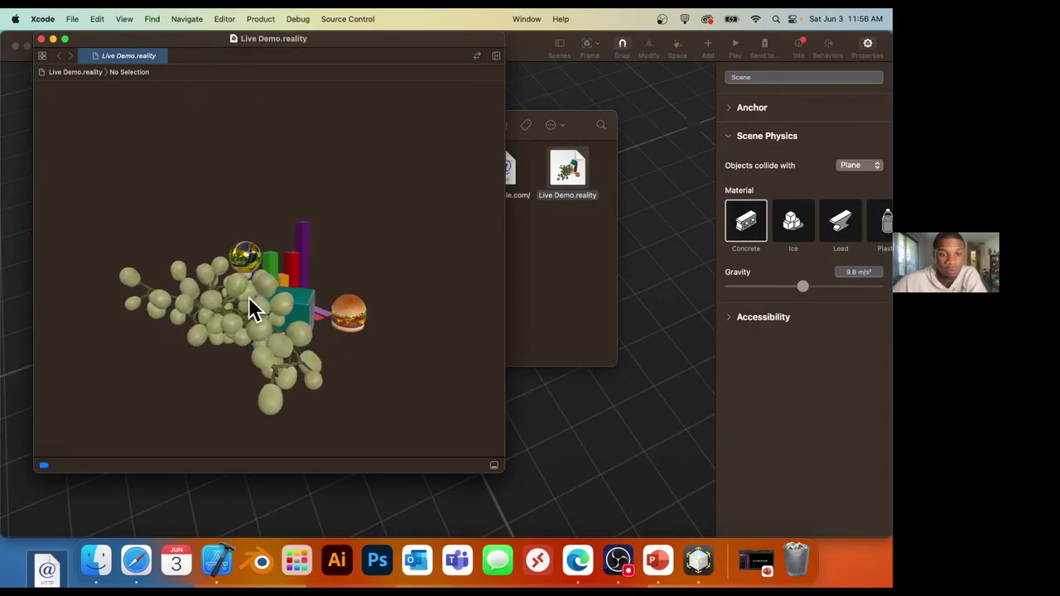
{"action": "left_click", "coordinate": [40, 39]}
Open the file info for Live Demo.reality, examine its size, kind and preview, and close the info window.
{"action": "right_click", "coordinate": [573, 166]}
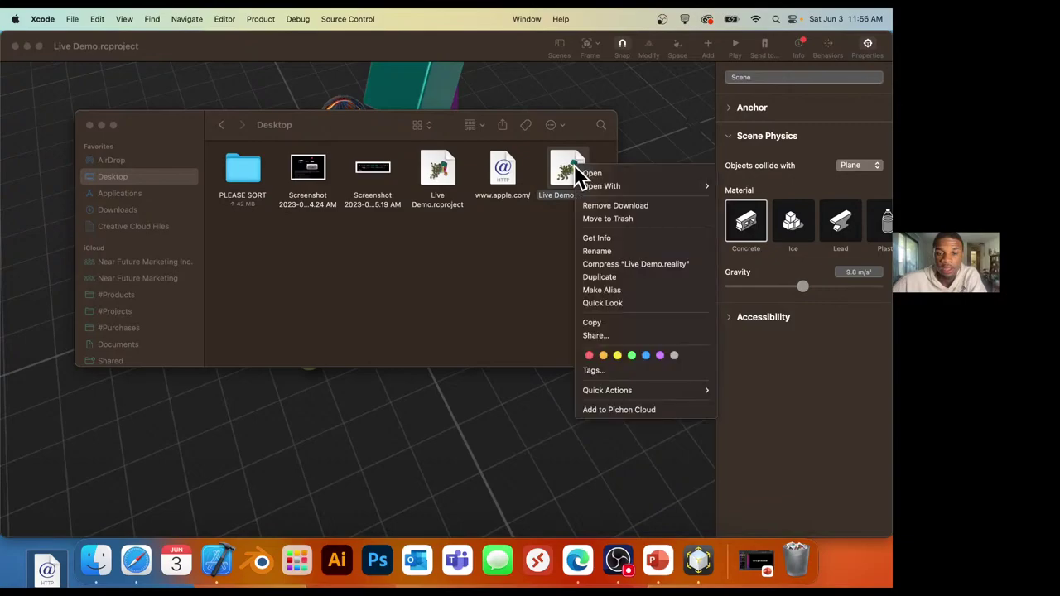
{"action": "left_click", "coordinate": [596, 239]}
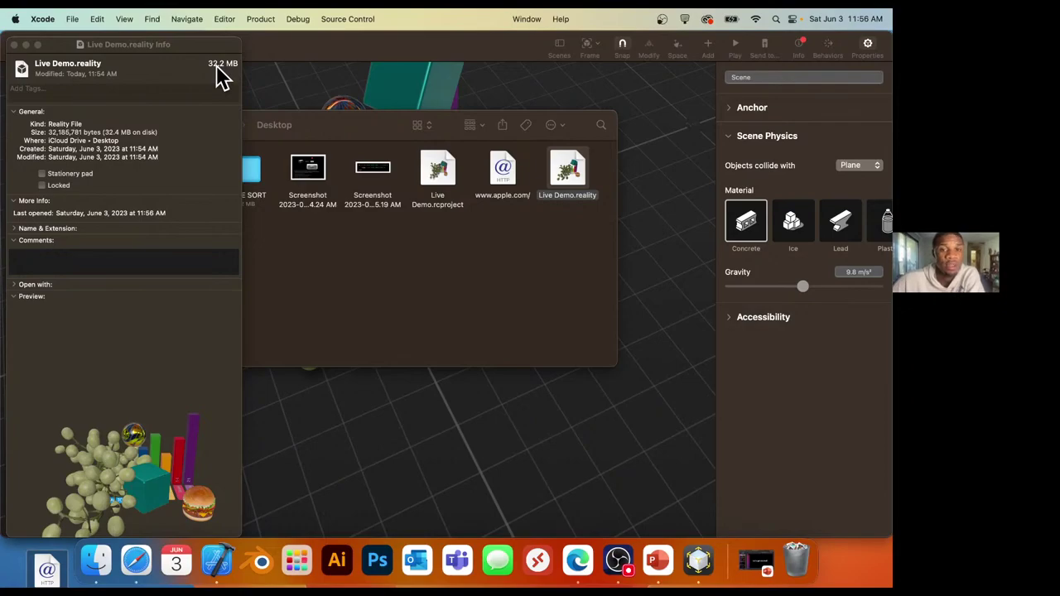
{"action": "scroll", "coordinate": [160, 424], "scroll_direction": "down", "scroll_amount": 3}
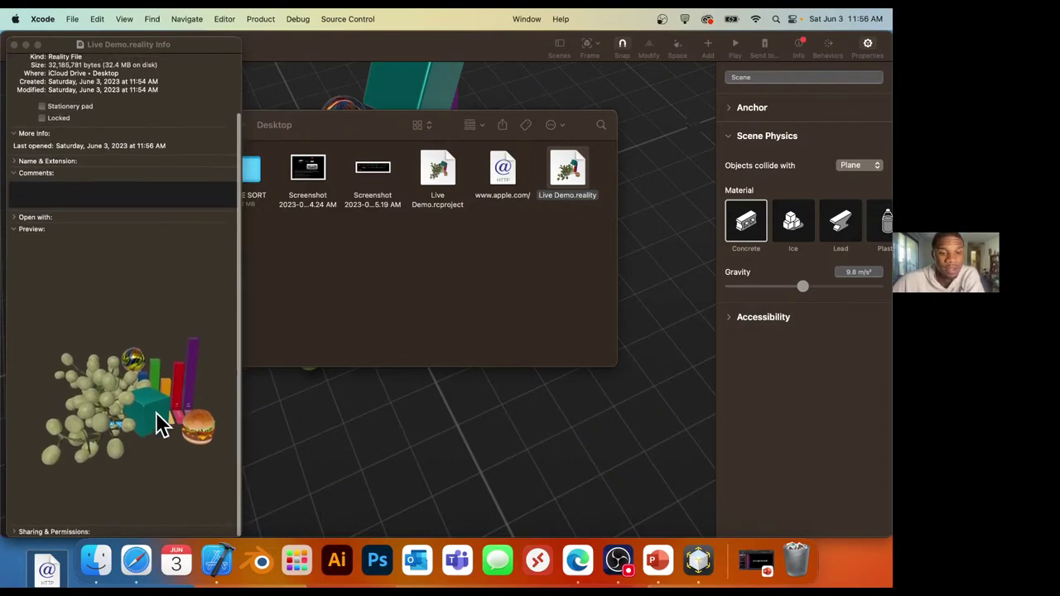
{"action": "scroll", "coordinate": [162, 424], "scroll_direction": "up", "scroll_amount": 3}
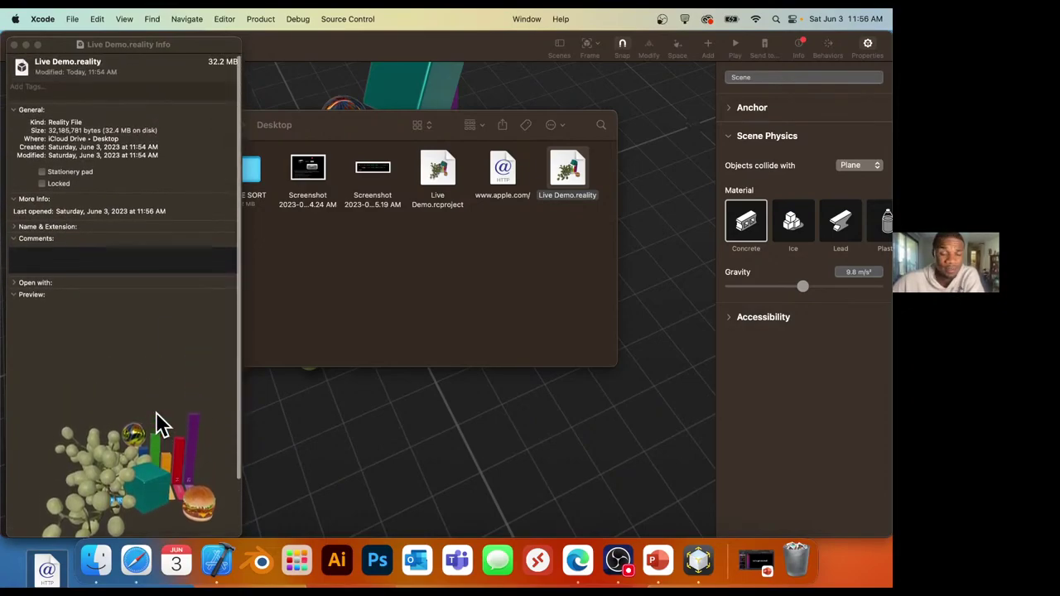
{"action": "scroll", "coordinate": [162, 424], "scroll_direction": "down", "scroll_amount": 1}
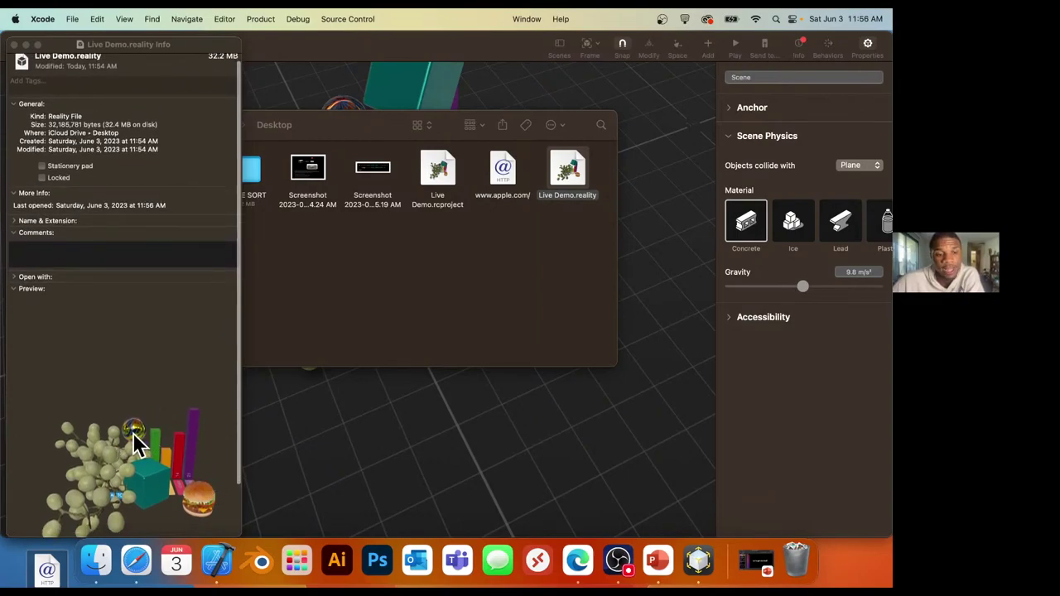
{"action": "scroll", "coordinate": [158, 251], "scroll_direction": "up", "scroll_amount": 1}
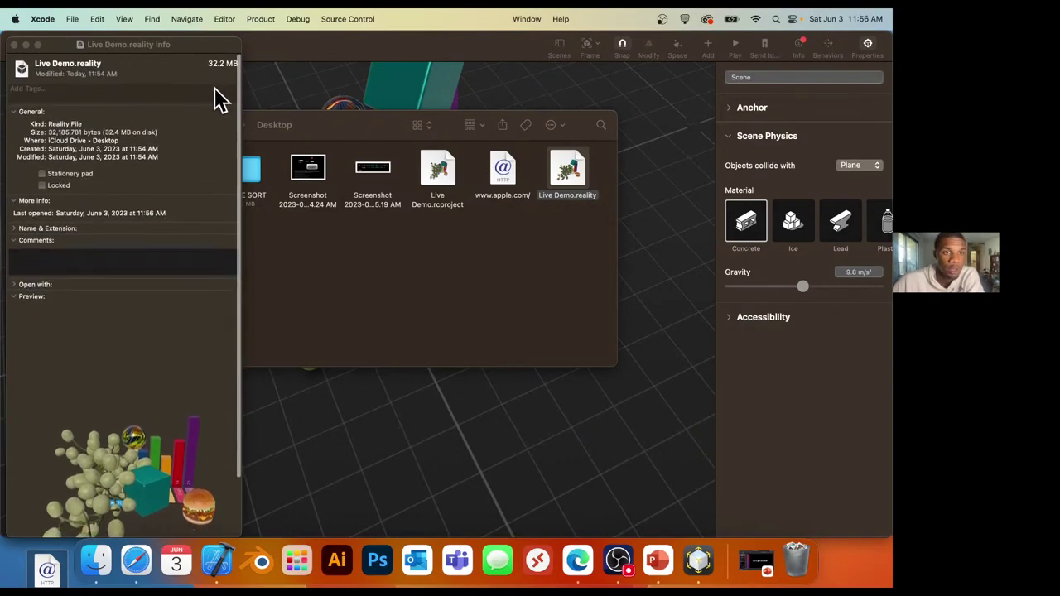
{"action": "scroll", "coordinate": [171, 450], "scroll_direction": "down", "scroll_amount": 5}
{"action": "left_click", "coordinate": [188, 426]}
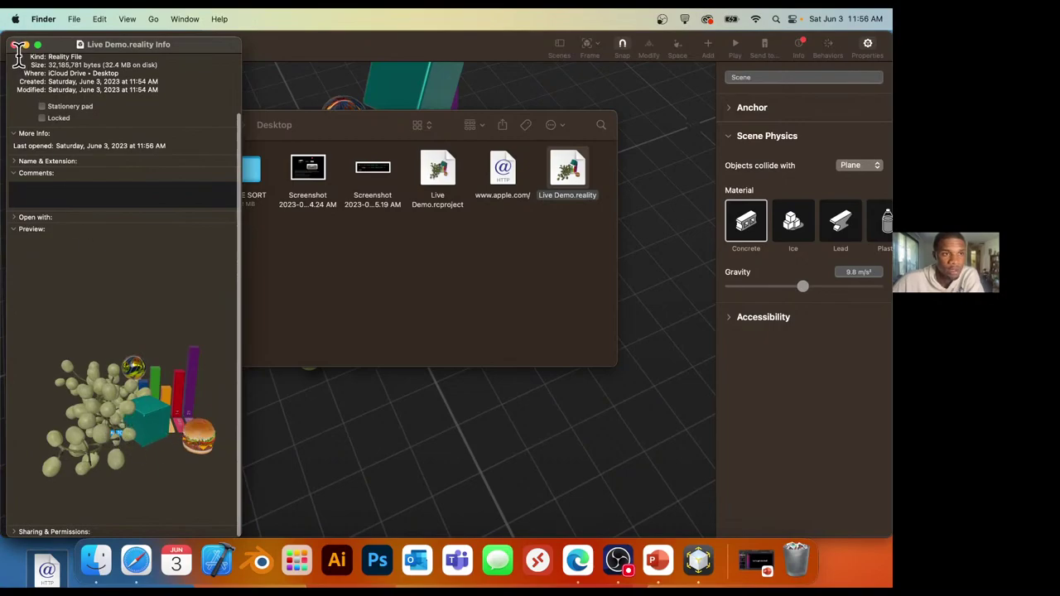
{"action": "scroll", "coordinate": [73, 92], "scroll_direction": "up", "scroll_amount": 5}
{"action": "left_click_drag", "start_coordinate": [83, 117], "coordinate": [32, 118]}
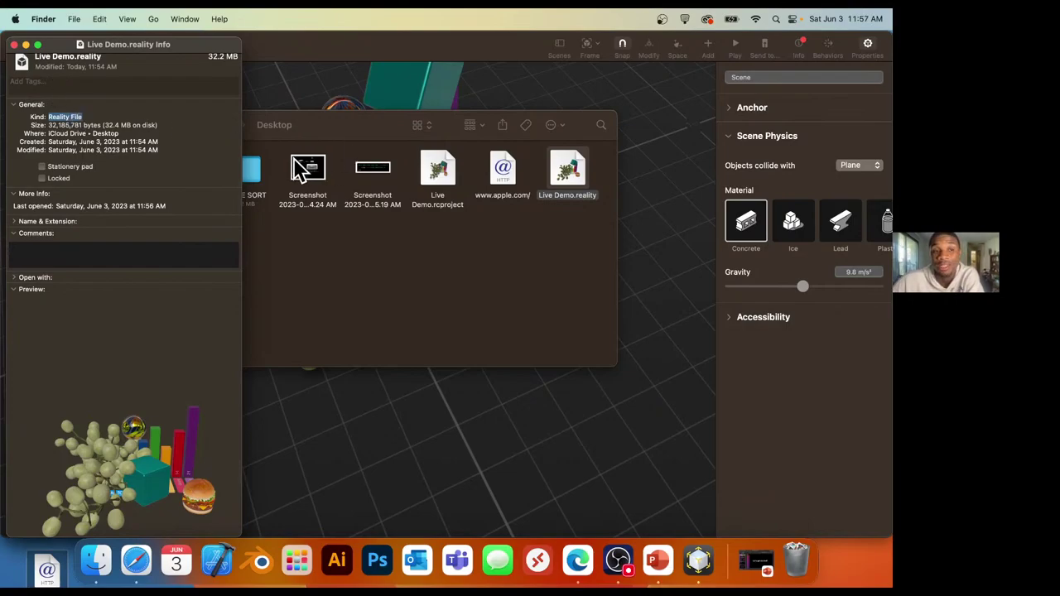
{"action": "left_click", "coordinate": [13, 44]}
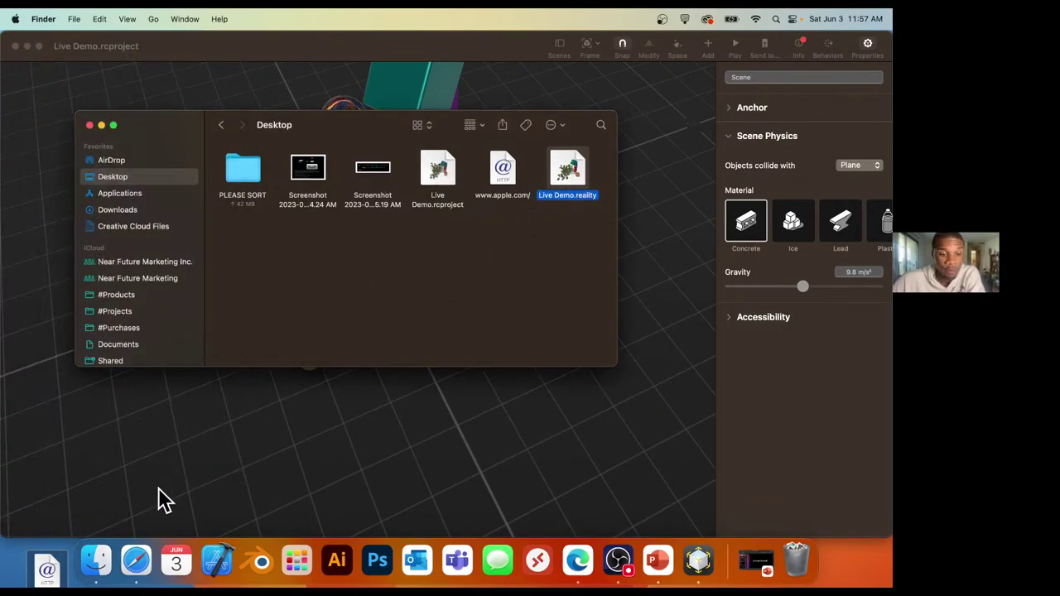
Switch to Safari and load squarespace.com in a new tab.
{"action": "left_click", "coordinate": [139, 561]}
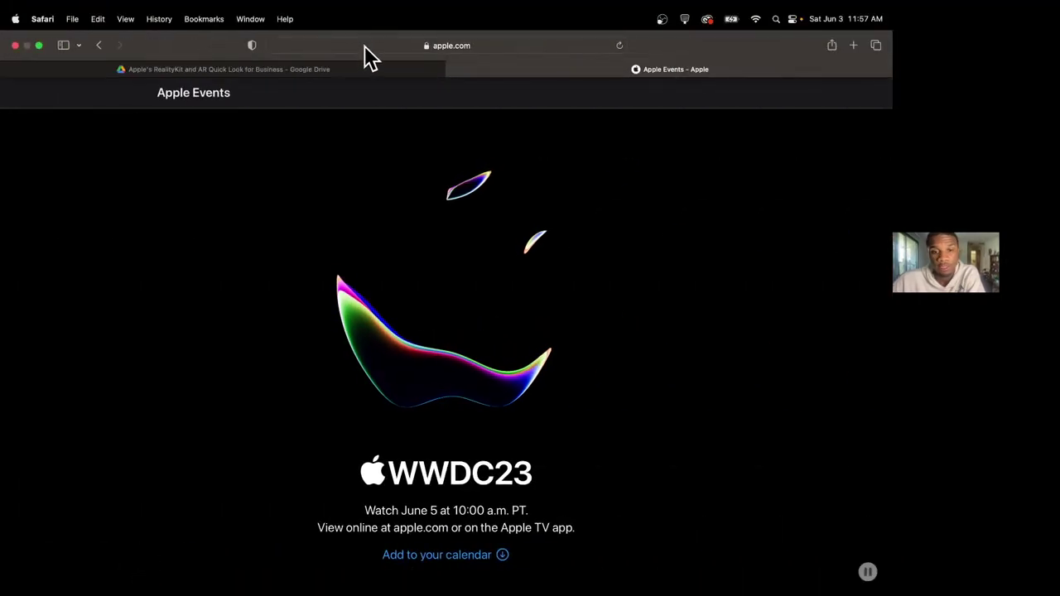
{"action": "mouse_move", "coordinate": [355, 69]}
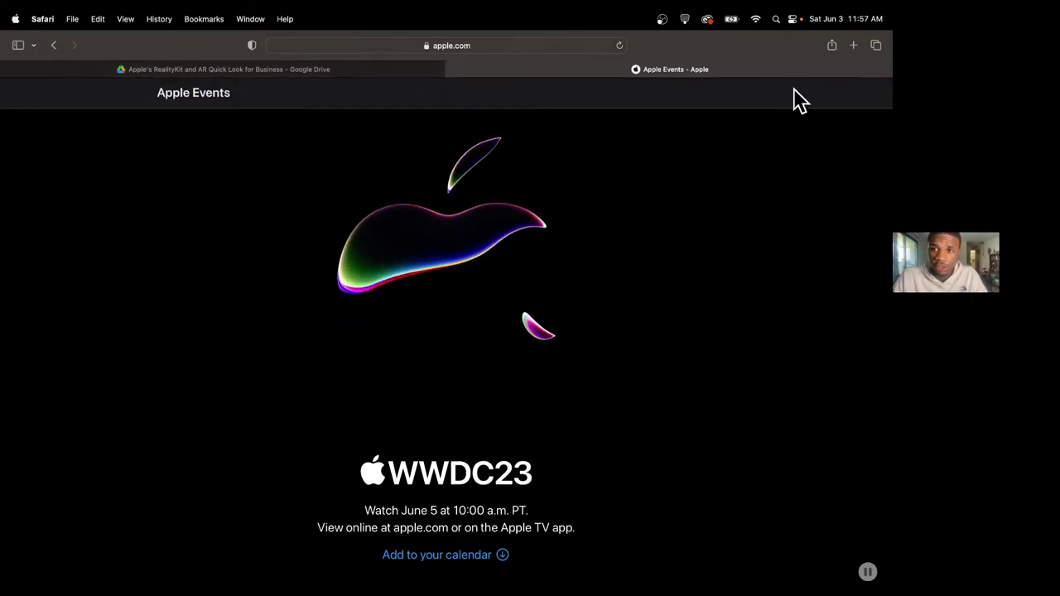
{"action": "left_click", "coordinate": [854, 45]}
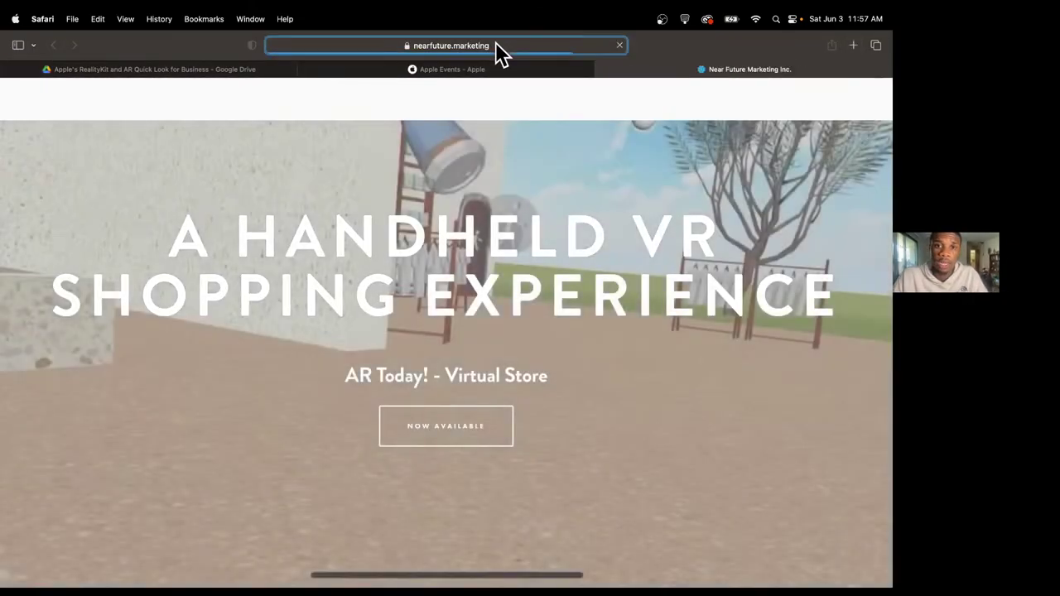
{"action": "left_click", "coordinate": [495, 45]}
{"action": "type", "text": "squa"}
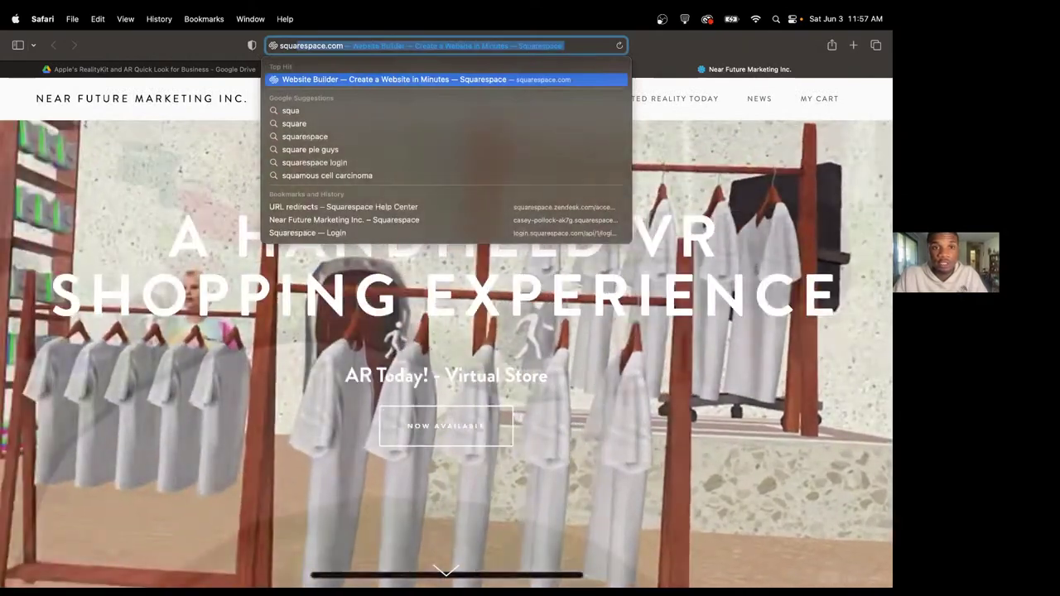
{"action": "key", "text": "Return"}
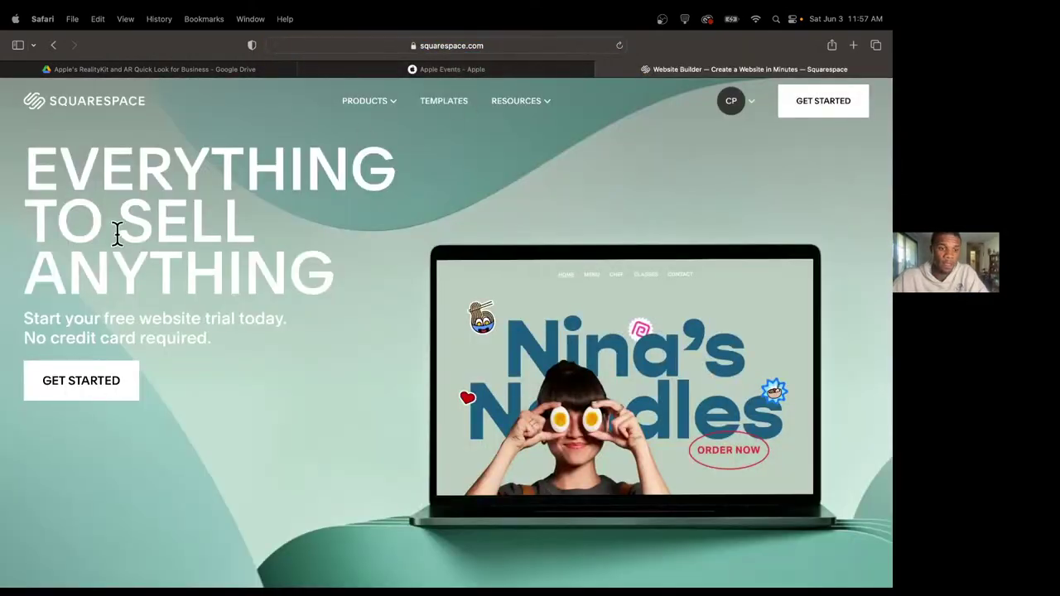
Go to the Squarespace account dashboard and open the Near Future Marketing Inc. website for editing.
{"action": "mouse_move", "coordinate": [731, 100]}
{"action": "left_click", "coordinate": [723, 187]}
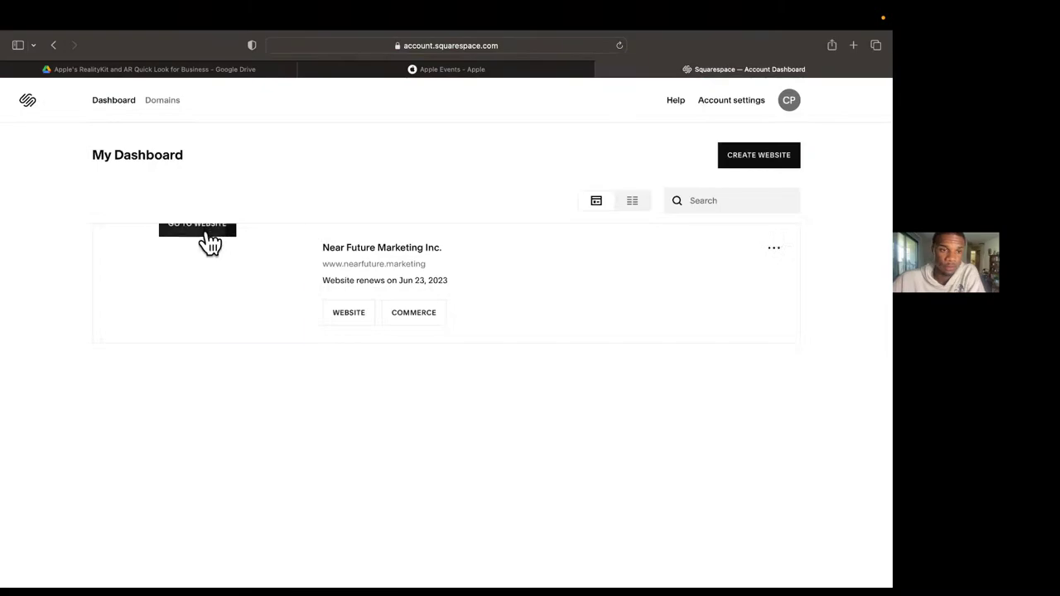
{"action": "left_click", "coordinate": [212, 283]}
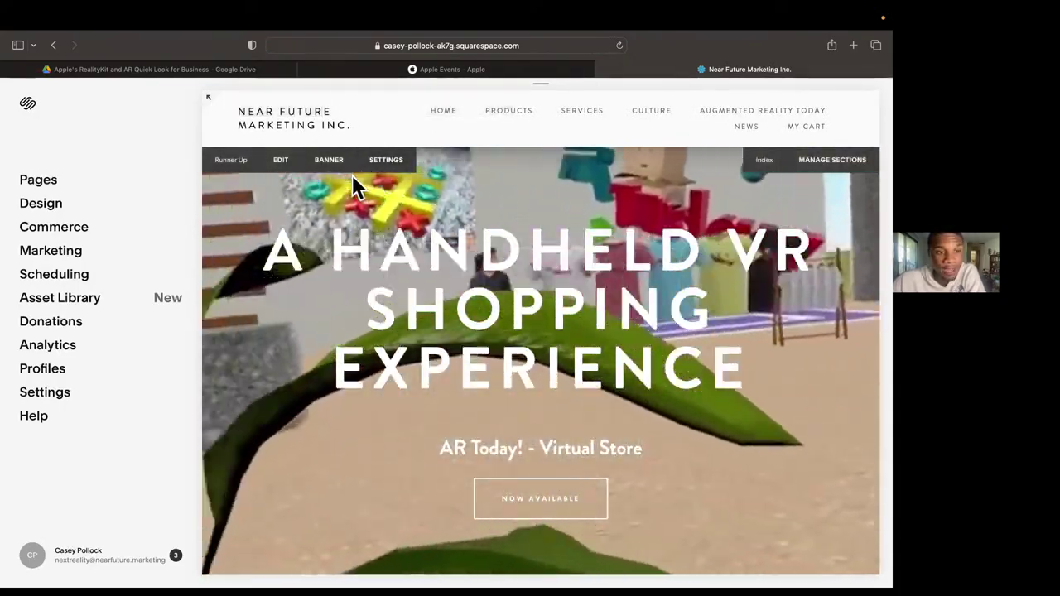
Open the site's Services page and start editing its What We Offer section.
{"action": "mouse_move", "coordinate": [591, 123]}
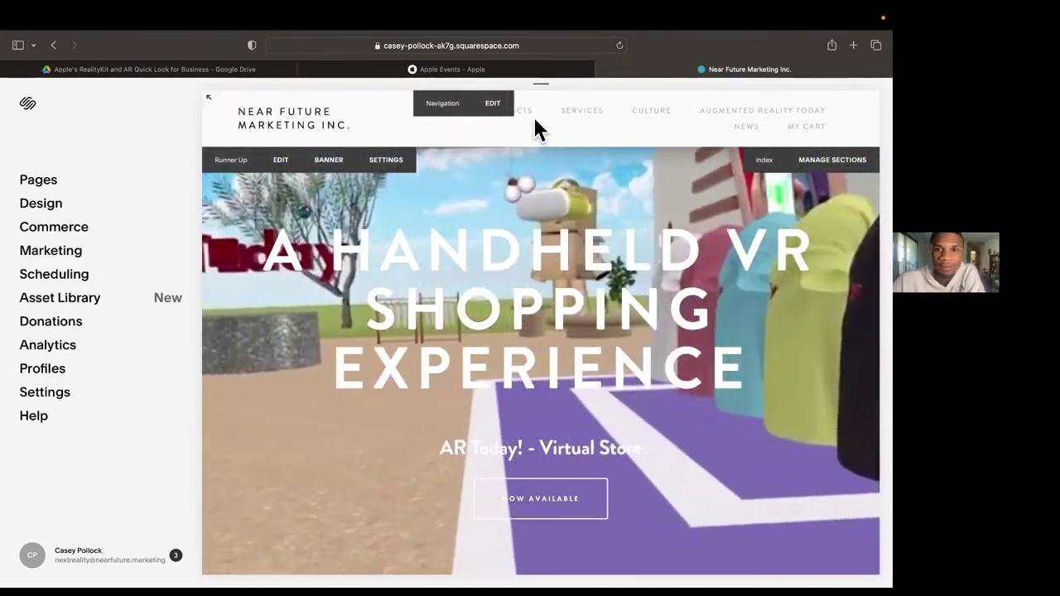
{"action": "left_click", "coordinate": [580, 111]}
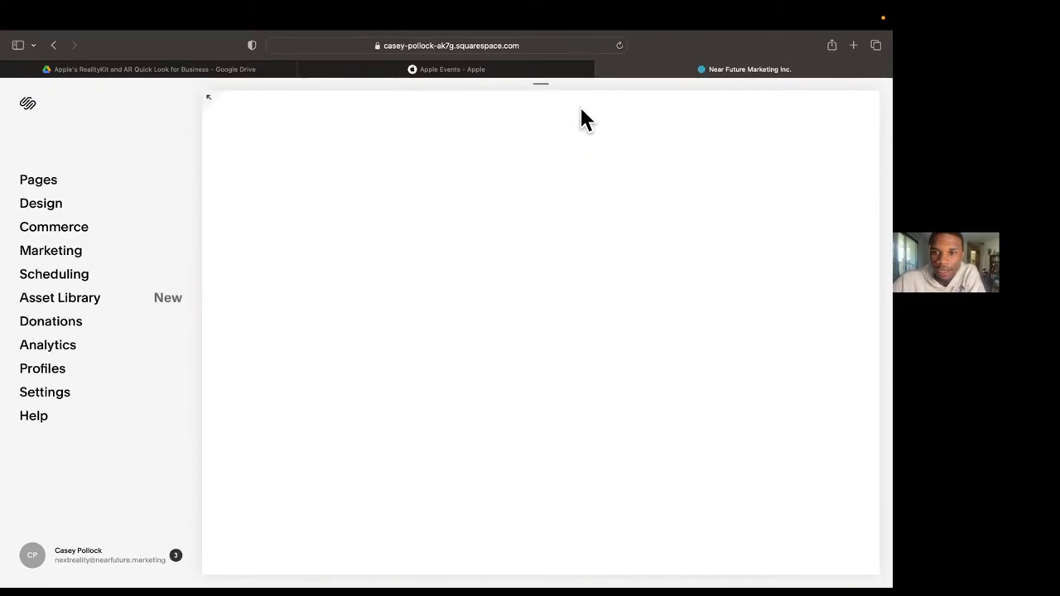
{"action": "scroll", "coordinate": [521, 302], "scroll_direction": "down", "scroll_amount": 10}
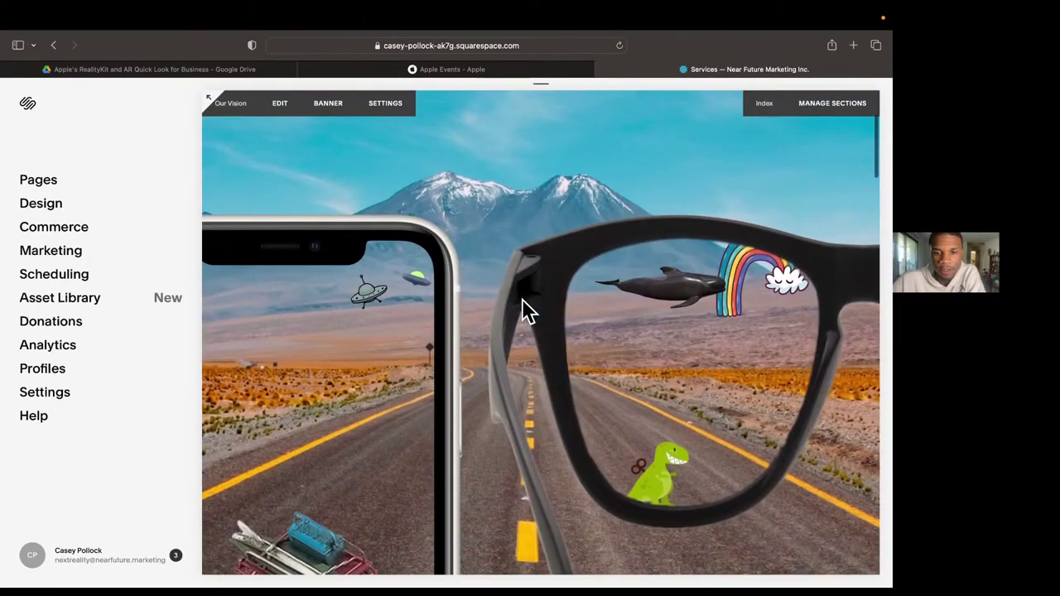
{"action": "scroll", "coordinate": [522, 309], "scroll_direction": "down", "scroll_amount": 3}
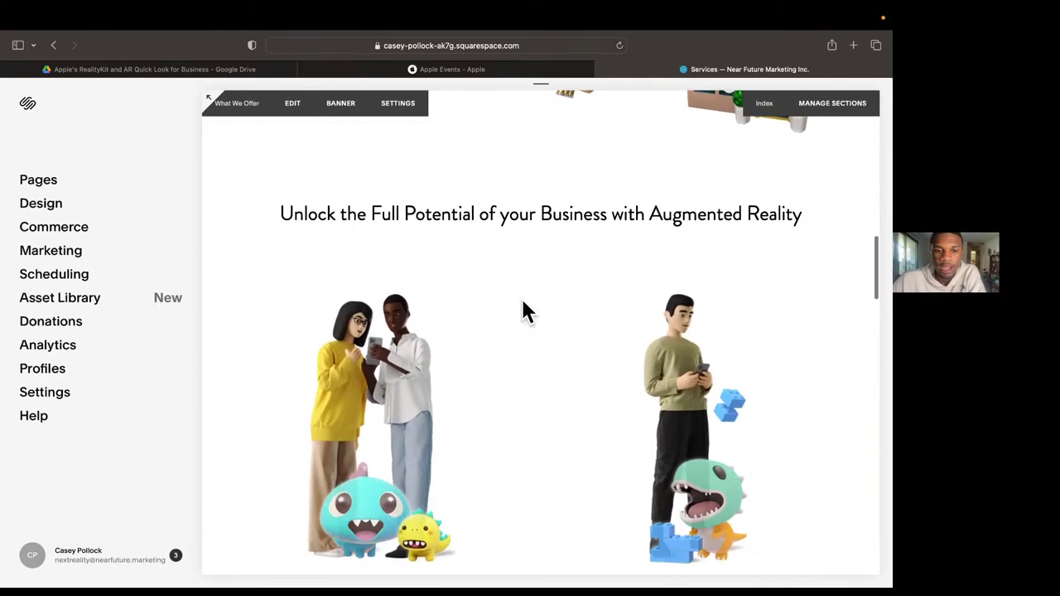
{"action": "scroll", "coordinate": [525, 309], "scroll_direction": "up", "scroll_amount": 4}
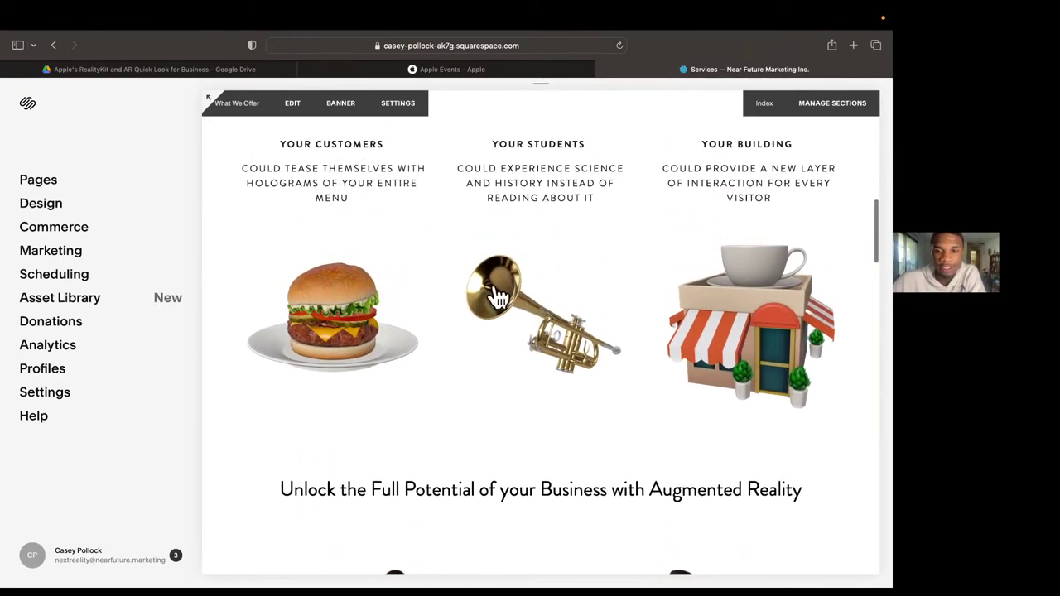
{"action": "left_click", "coordinate": [292, 105]}
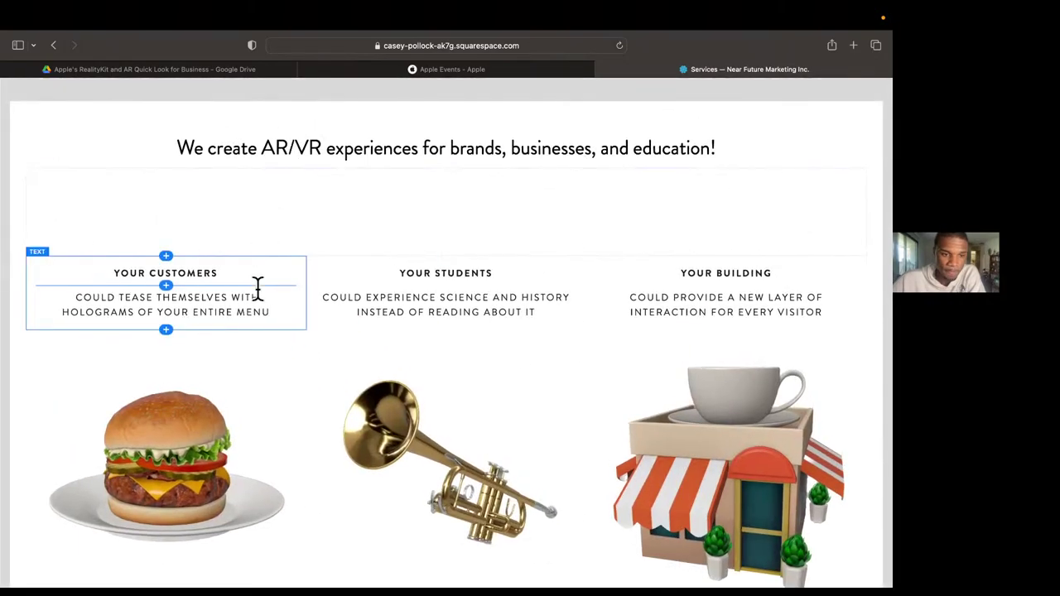
Open the code block behind the burger image under Your Customers and copy its entire HTML code.
{"action": "scroll", "coordinate": [248, 298], "scroll_direction": "down", "scroll_amount": 2}
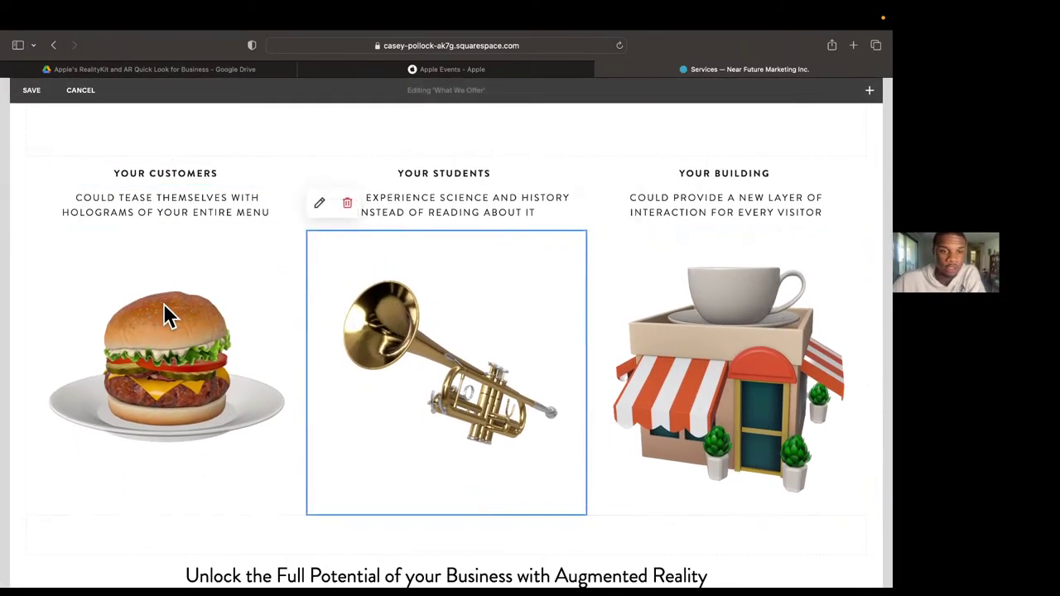
{"action": "left_click", "coordinate": [39, 203]}
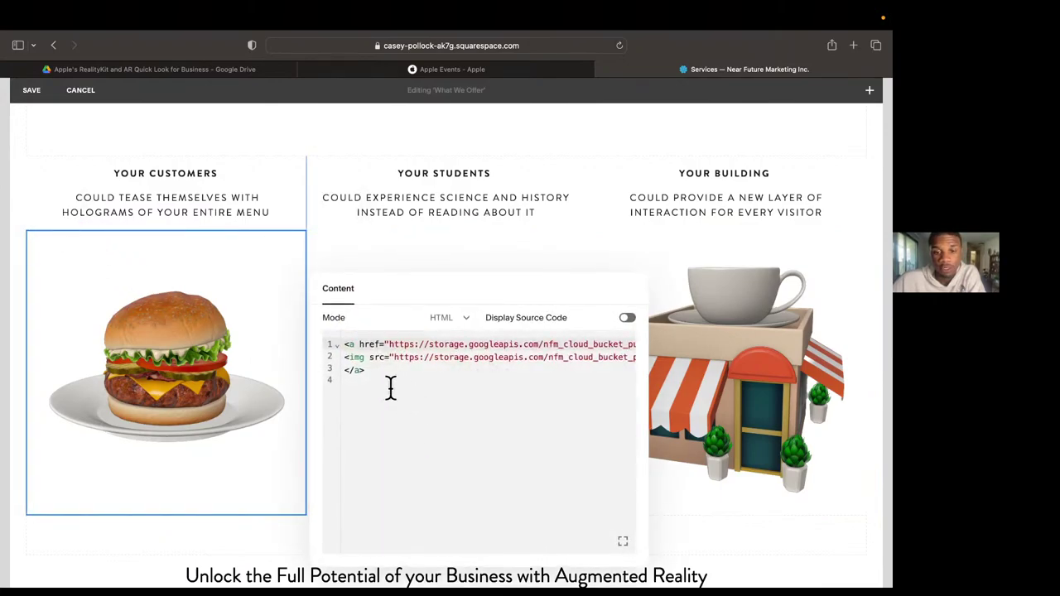
{"action": "left_click_drag", "start_coordinate": [390, 388], "coordinate": [323, 352]}
{"action": "key", "text": "super+c"}
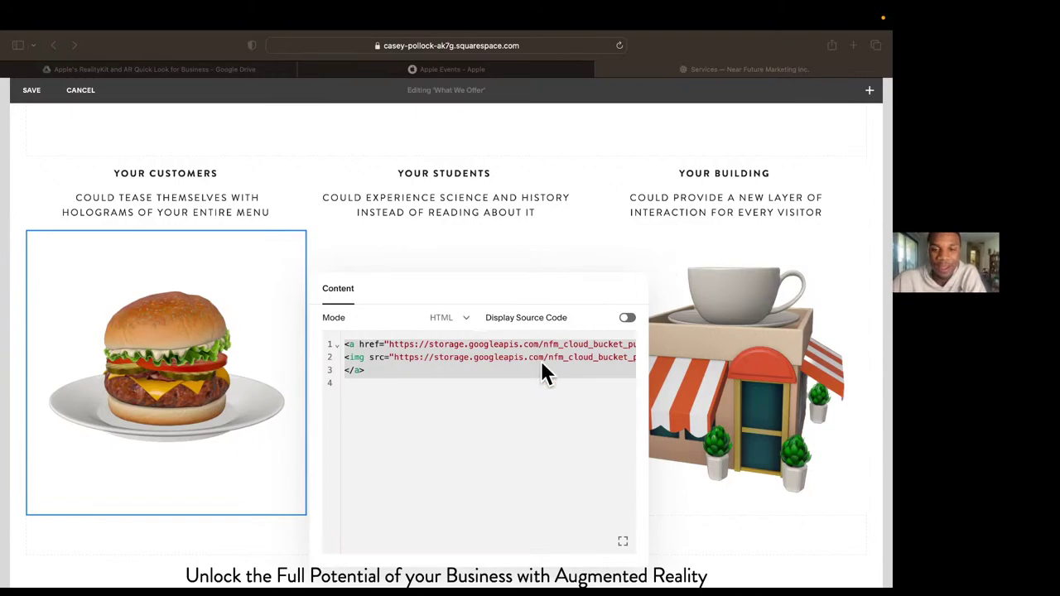
Examine the burger's HTML code, highlighting the preview image URL, the reality file link and the image tag in turn.
{"action": "scroll", "coordinate": [541, 361], "scroll_direction": "right", "scroll_amount": 10}
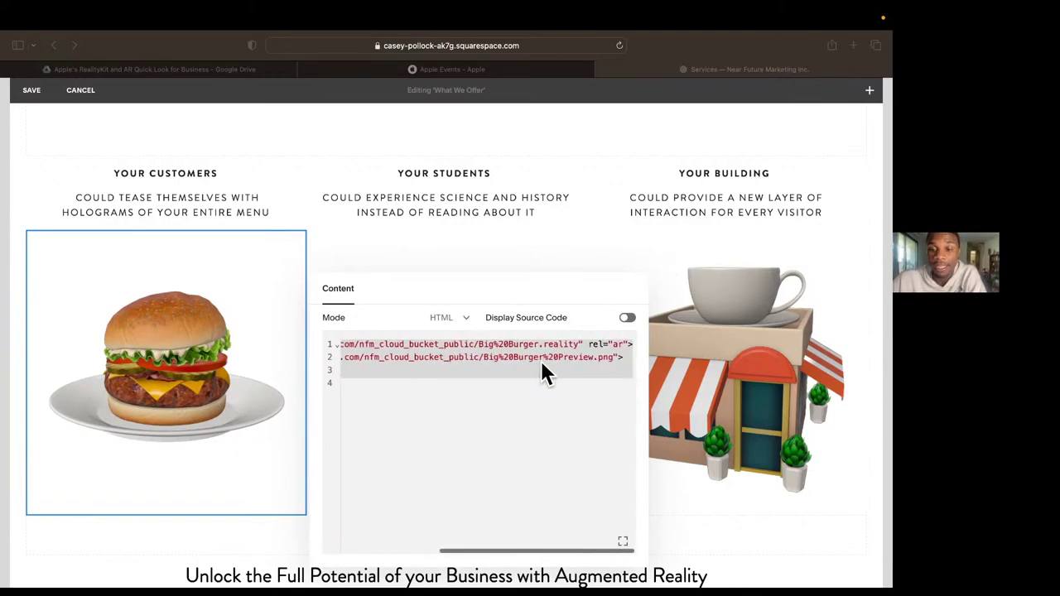
{"action": "left_click", "coordinate": [616, 362]}
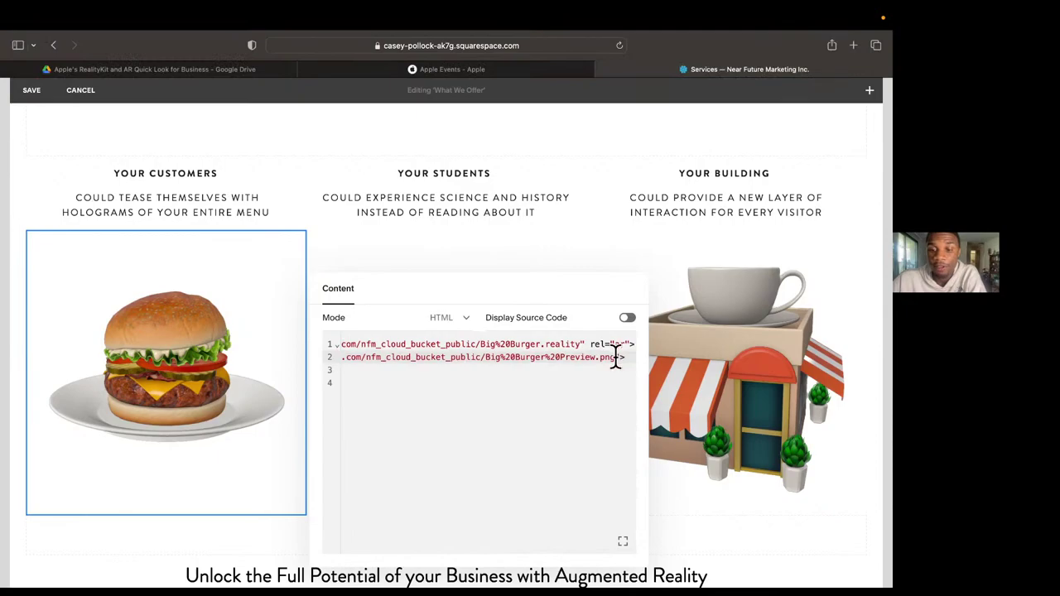
{"action": "left_click_drag", "start_coordinate": [617, 356], "coordinate": [389, 356]}
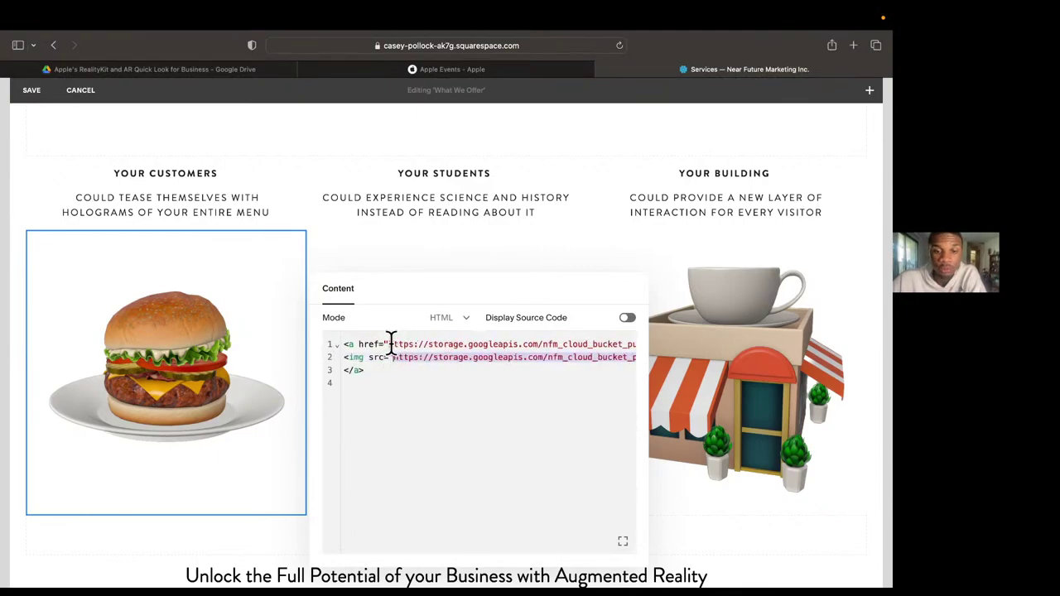
{"action": "left_click", "coordinate": [390, 343]}
{"action": "left_click_drag", "start_coordinate": [390, 343], "coordinate": [890, 343]}
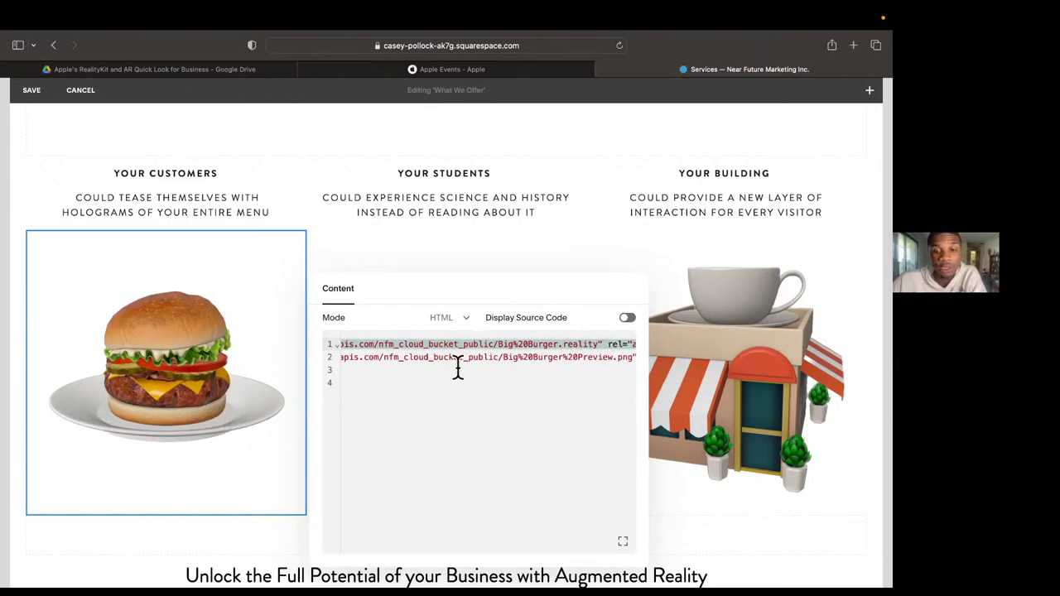
{"action": "left_click_drag", "start_coordinate": [467, 357], "coordinate": [282, 355]}
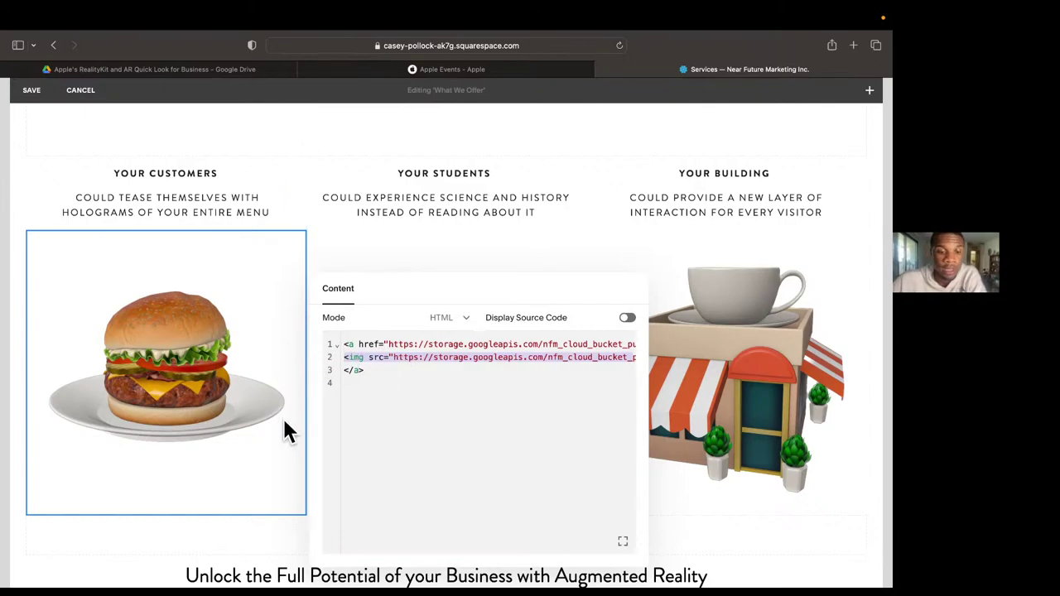
Close the burger's code editor and exit the What We Offer section, discarding all changes.
{"action": "scroll", "coordinate": [282, 429], "scroll_direction": "down", "scroll_amount": 1}
{"action": "left_click", "coordinate": [236, 492]}
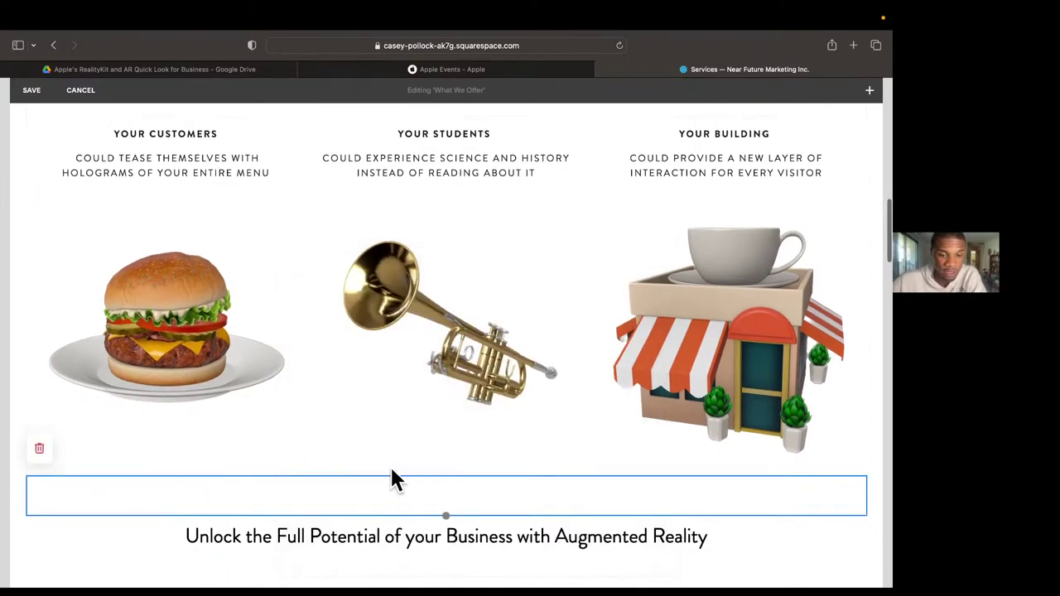
{"action": "left_click", "coordinate": [439, 455]}
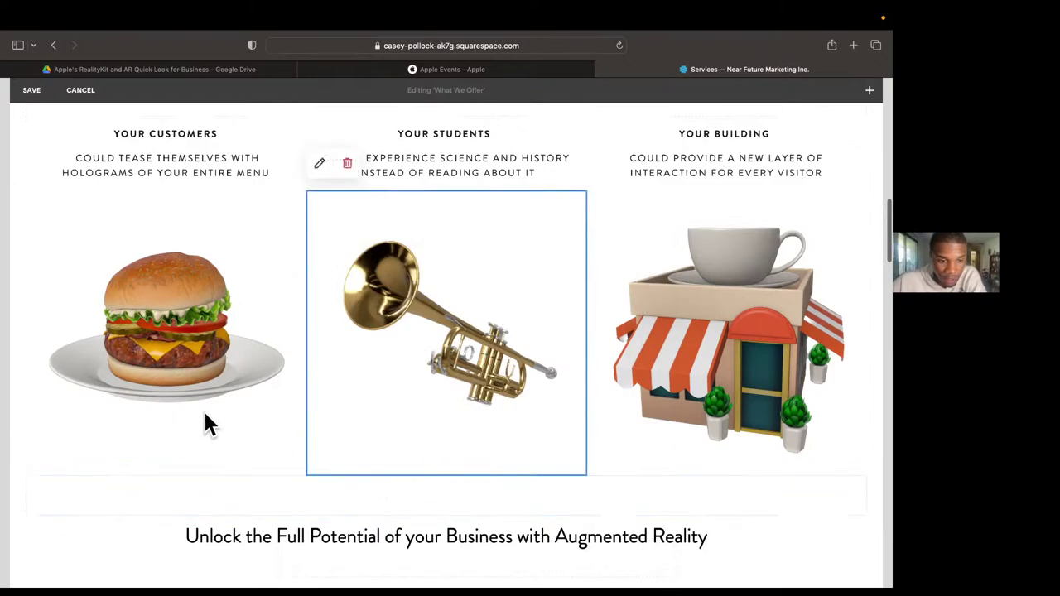
{"action": "scroll", "coordinate": [290, 384], "scroll_direction": "down", "scroll_amount": 8}
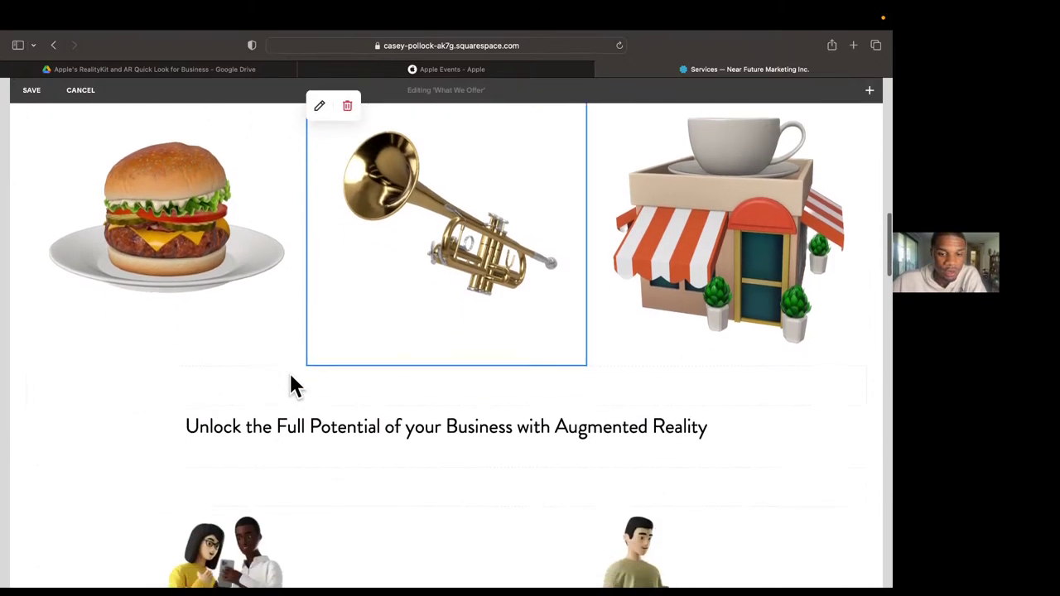
{"action": "left_click", "coordinate": [409, 265]}
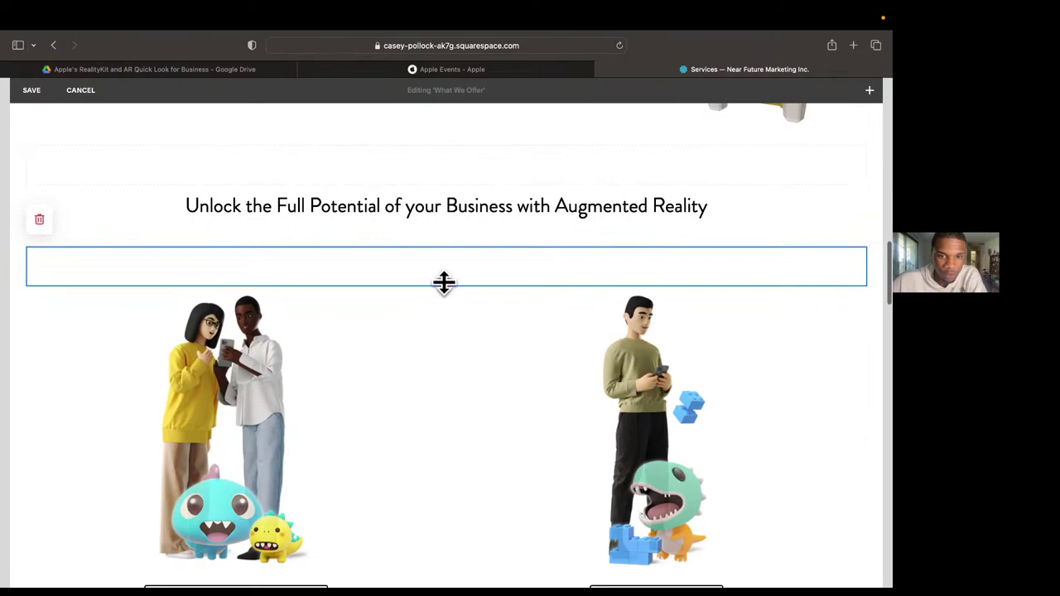
{"action": "left_click", "coordinate": [81, 91]}
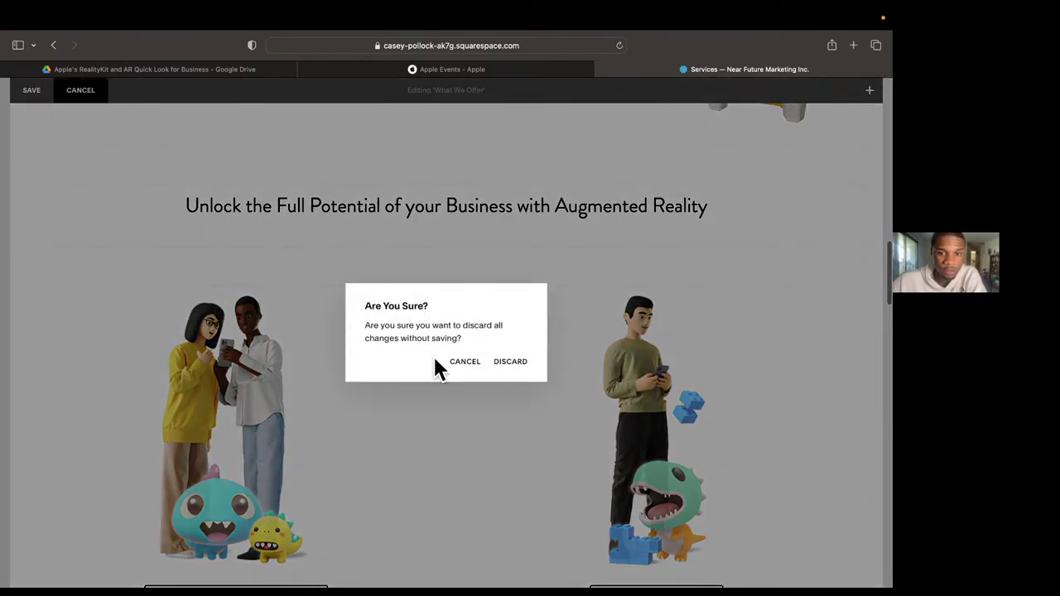
{"action": "left_click", "coordinate": [506, 364]}
Reopen the What We Offer section for editing and add a code block below the trumpet containing the copied burger HTML.
{"action": "scroll", "coordinate": [539, 224], "scroll_direction": "up", "scroll_amount": 10}
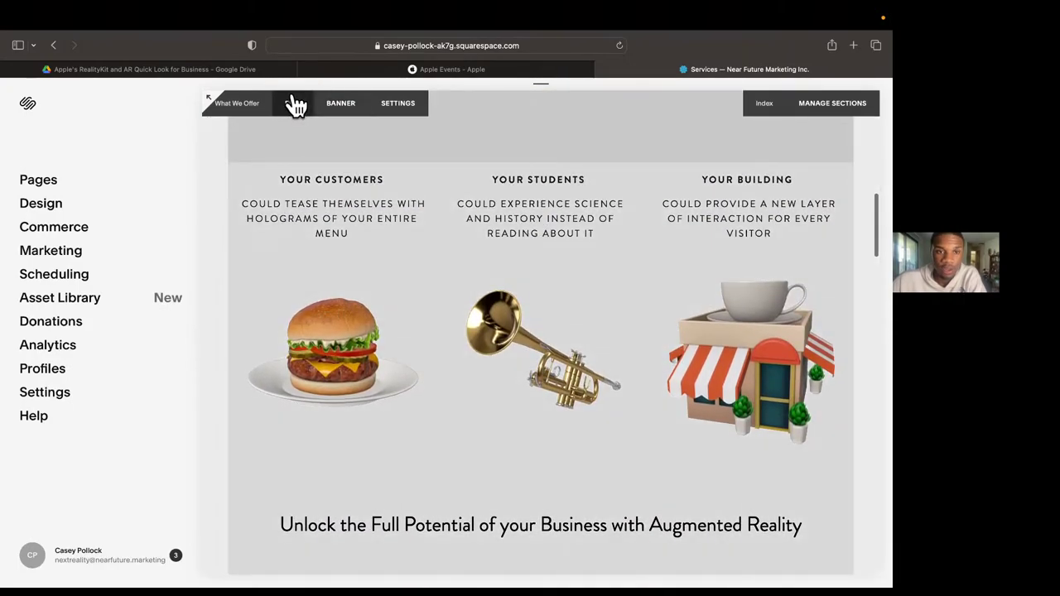
{"action": "left_click", "coordinate": [293, 102]}
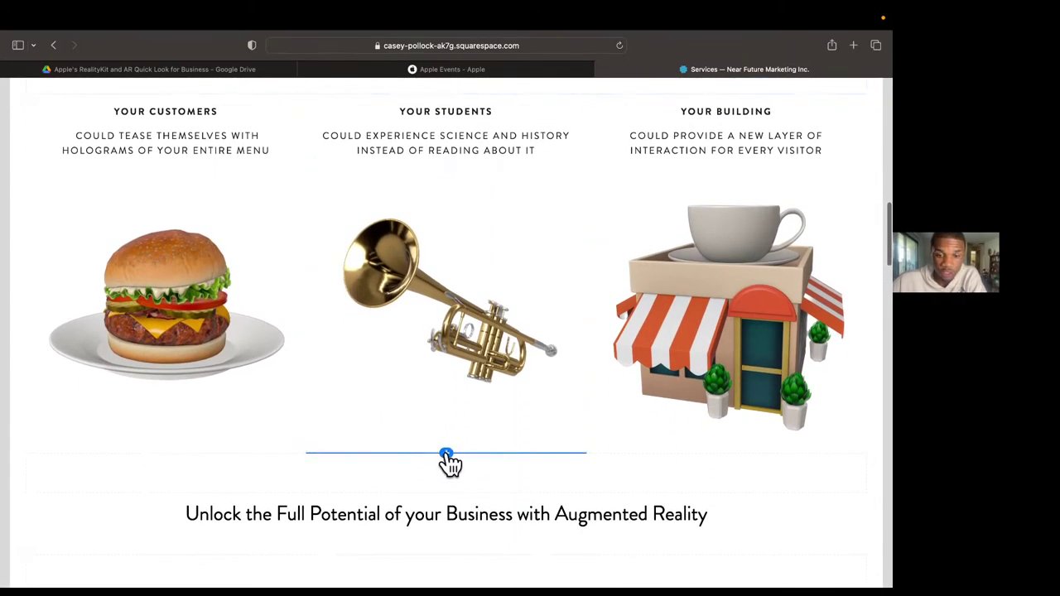
{"action": "left_click", "coordinate": [445, 455]}
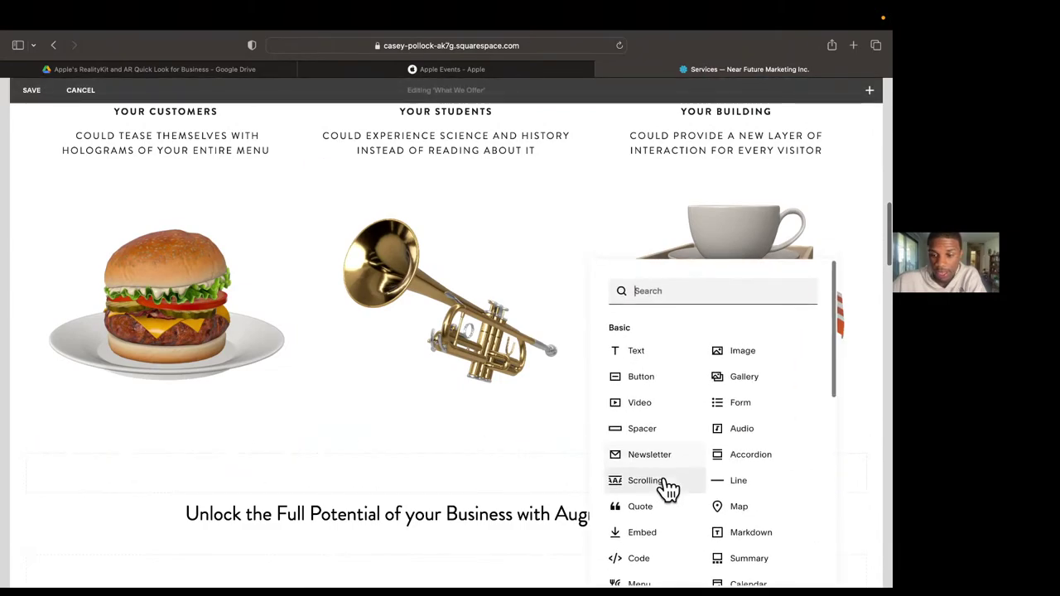
{"action": "scroll", "coordinate": [663, 489], "scroll_direction": "down", "scroll_amount": 3}
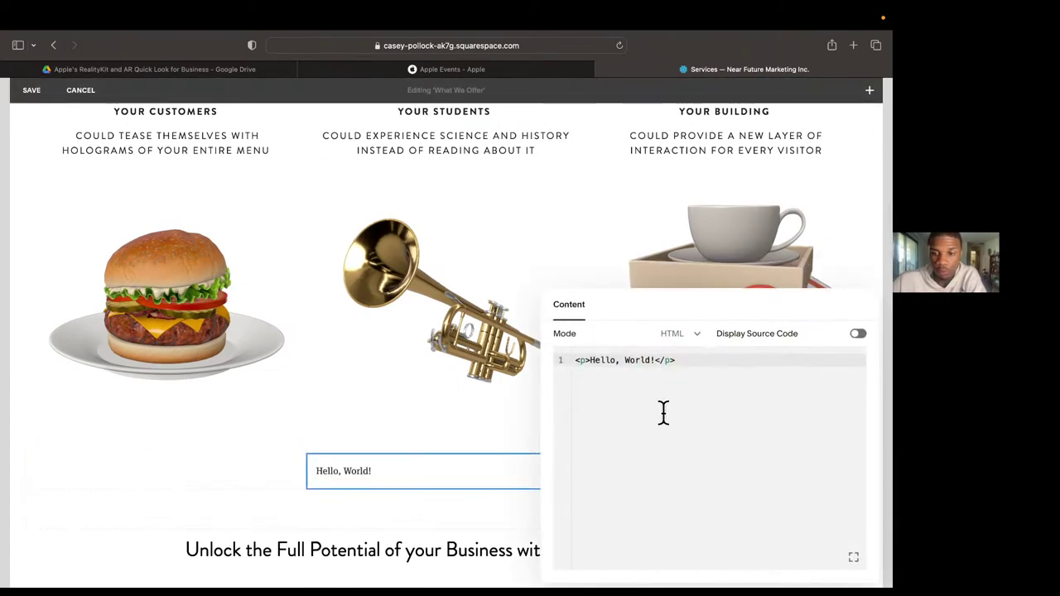
{"action": "left_click_drag", "start_coordinate": [692, 383], "coordinate": [495, 331]}
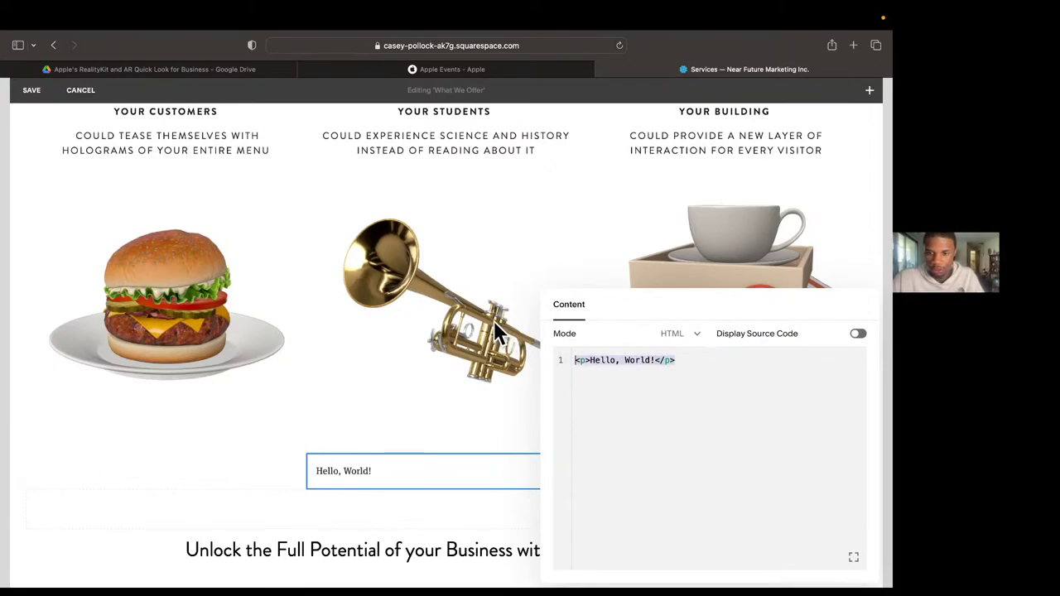
{"action": "key", "text": "super+v"}
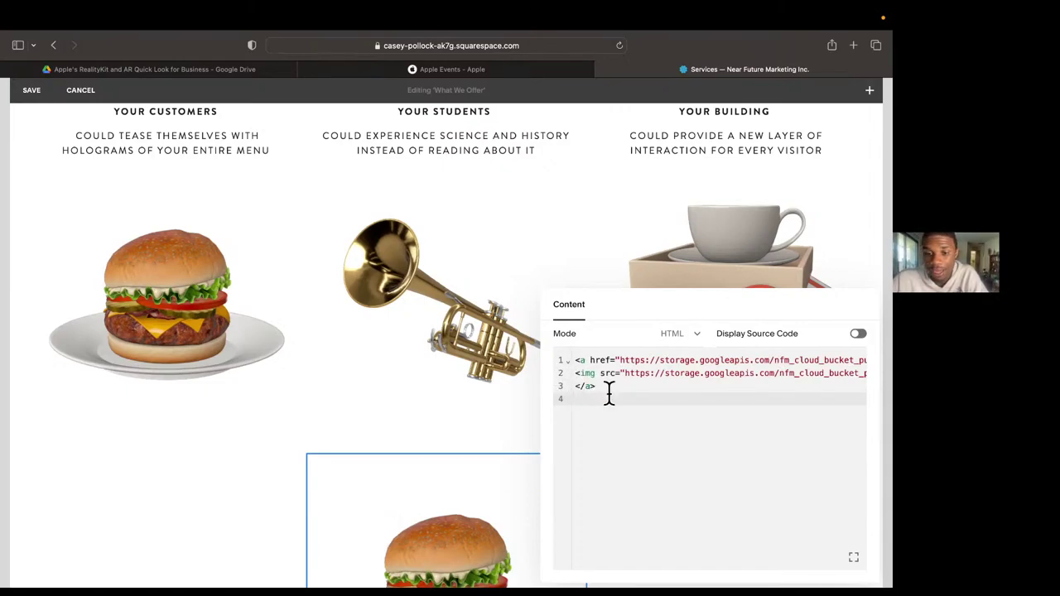
Select the Big Burger.reality URL inside the href of the new code block.
{"action": "scroll", "coordinate": [441, 540], "scroll_direction": "down", "scroll_amount": 4}
{"action": "scroll", "coordinate": [443, 553], "scroll_direction": "down", "scroll_amount": 1}
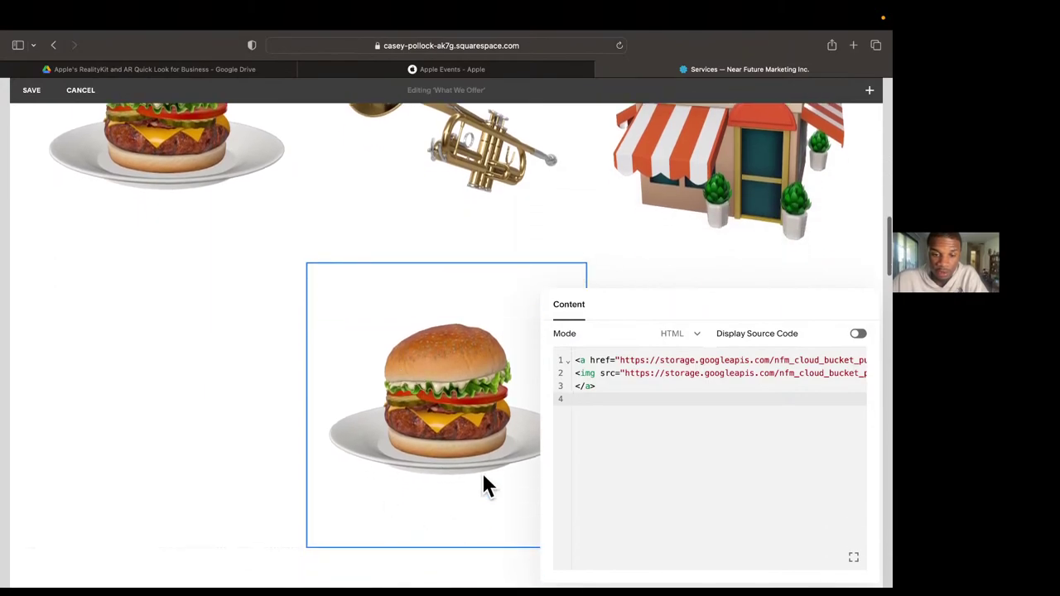
{"action": "left_click", "coordinate": [622, 360]}
{"action": "left_click_drag", "start_coordinate": [621, 360], "coordinate": [858, 350]}
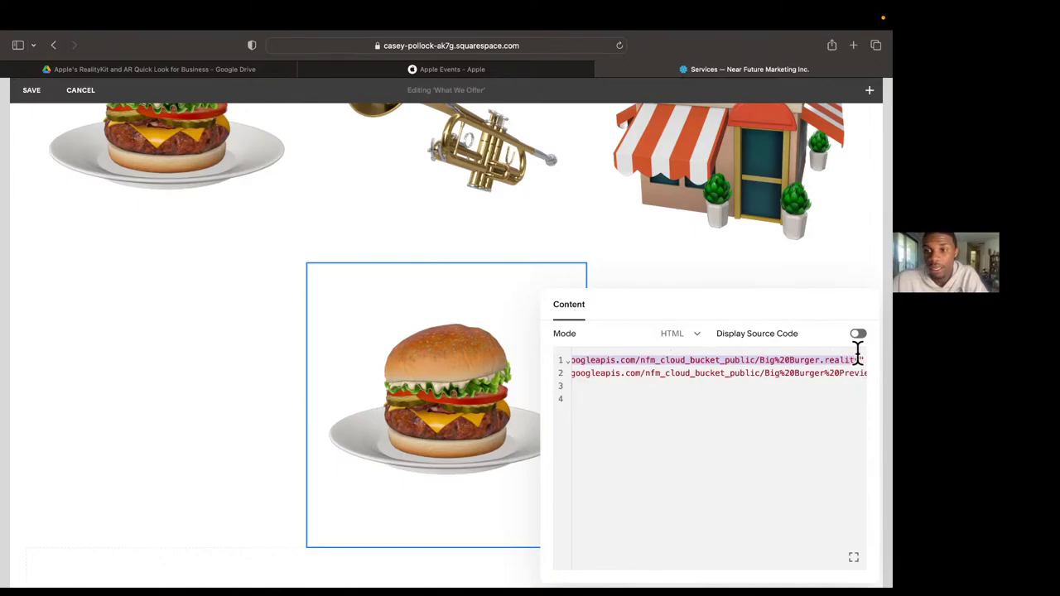
Go to the Google Cloud website in a new browser tab.
{"action": "left_click", "coordinate": [852, 44]}
{"action": "left_click", "coordinate": [490, 46]}
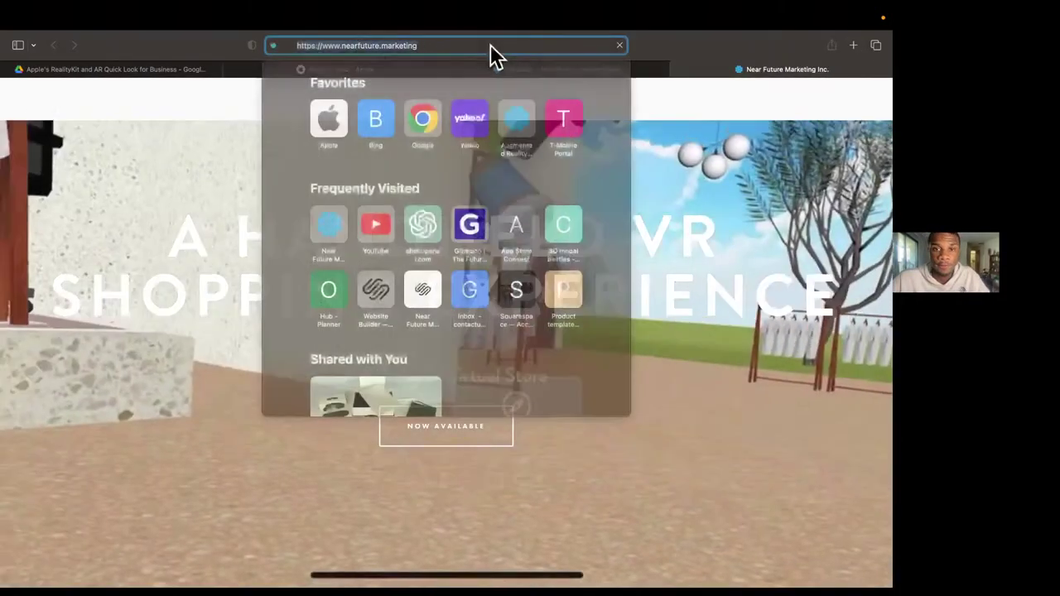
{"action": "type", "text": "google cloud"}
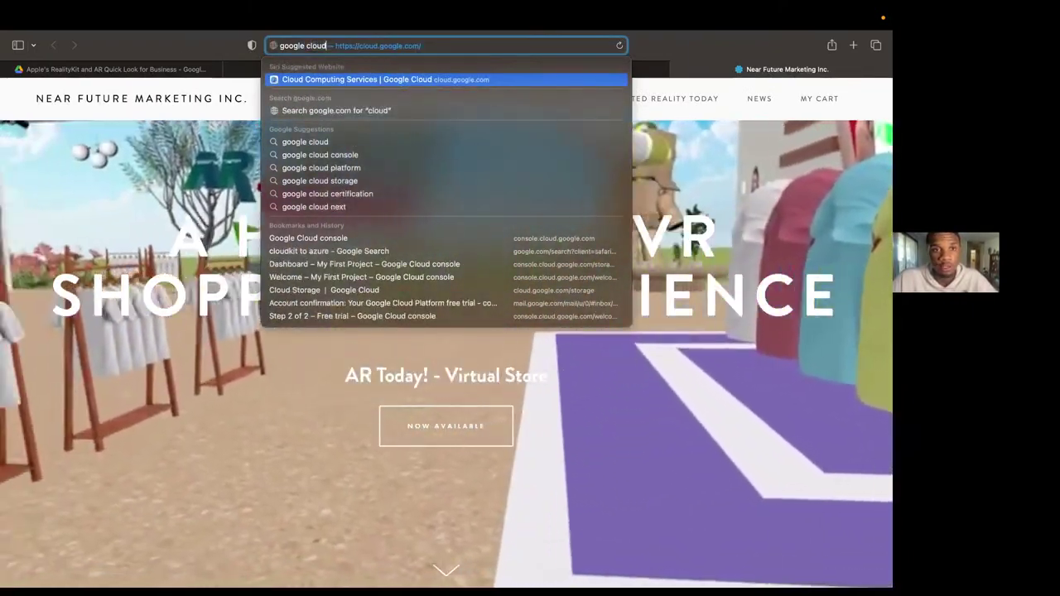
{"action": "key", "text": "Return"}
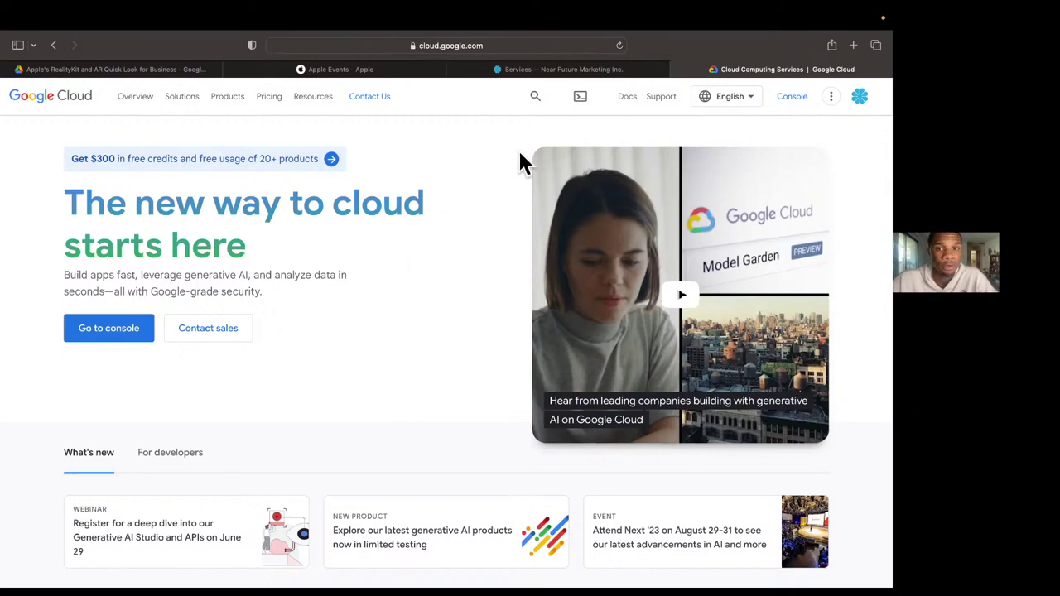
Search Google Cloud for storage and go to the Cloud Storage console.
{"action": "left_click", "coordinate": [535, 96]}
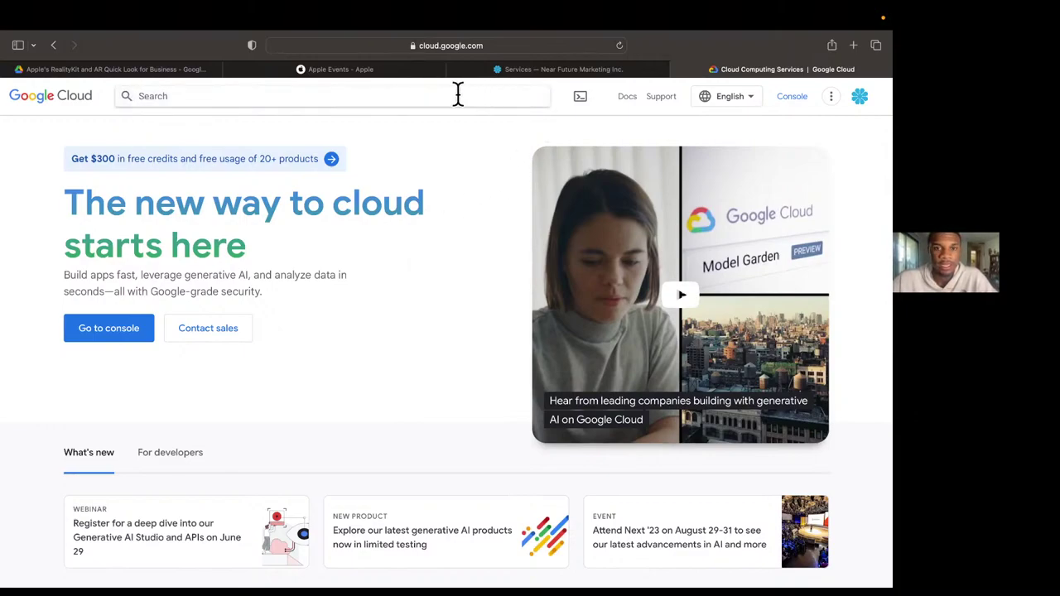
{"action": "type", "text": "stor"}
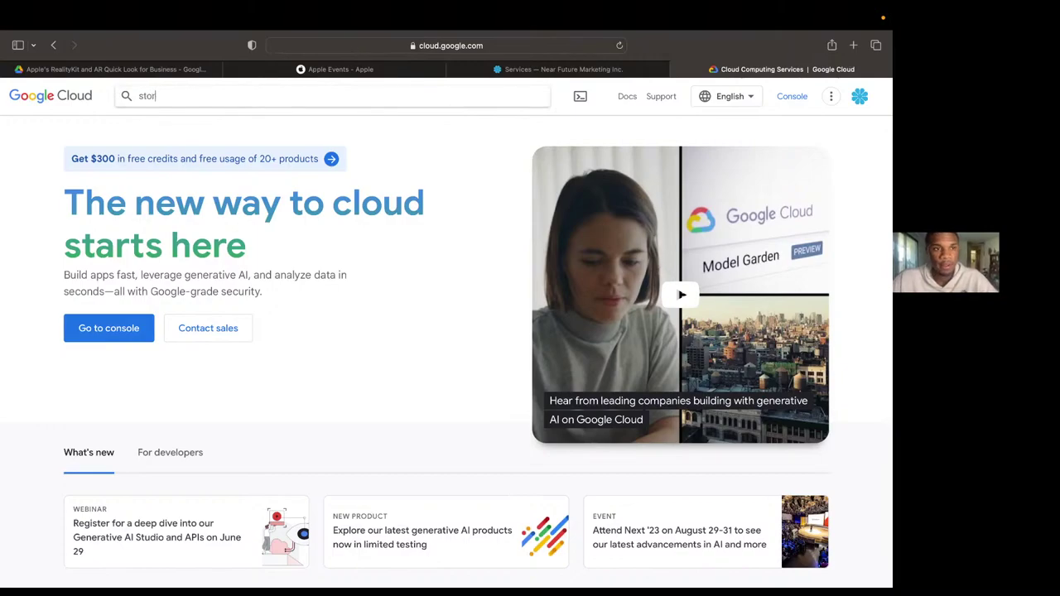
{"action": "type", "text": "age"}
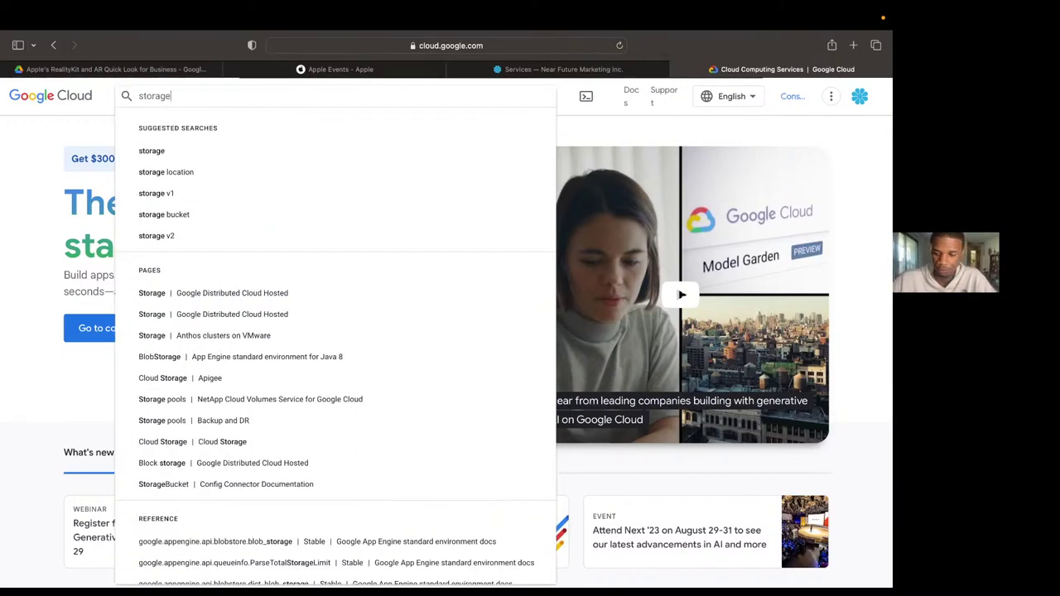
{"action": "key", "text": "Return"}
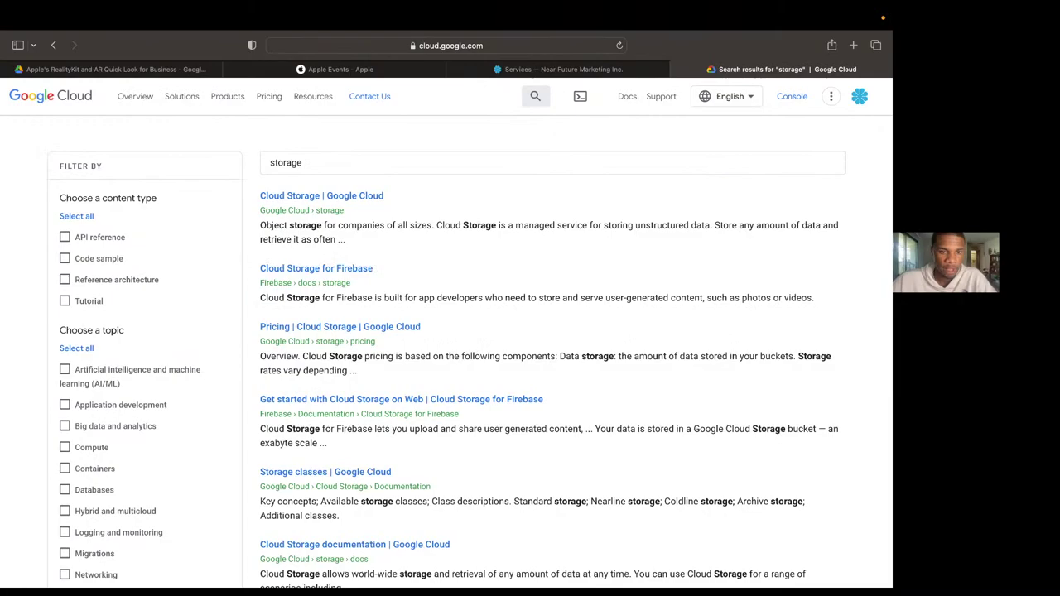
{"action": "left_click", "coordinate": [346, 199]}
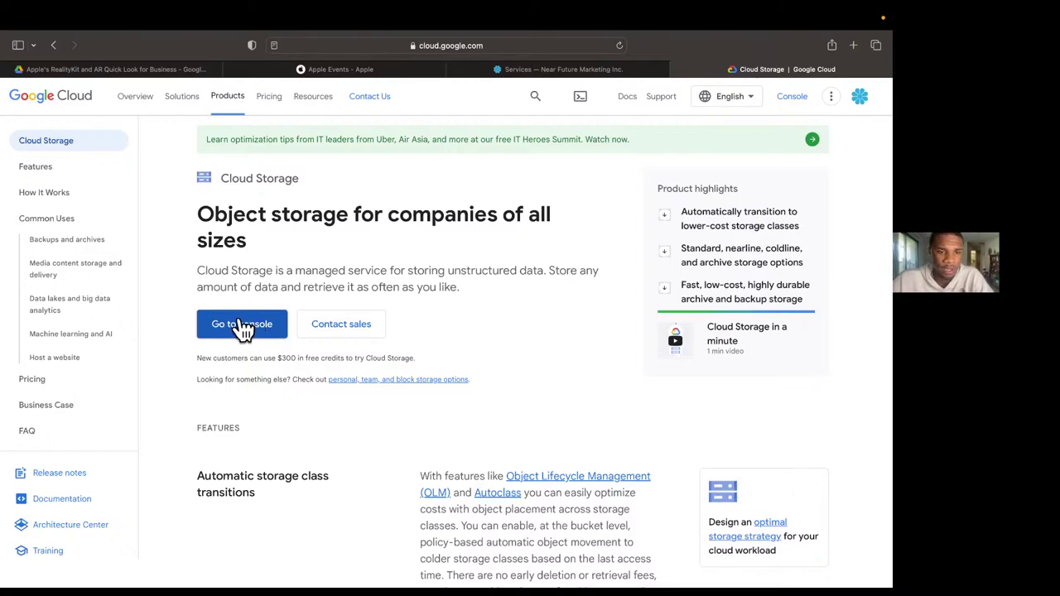
{"action": "left_click", "coordinate": [239, 327]}
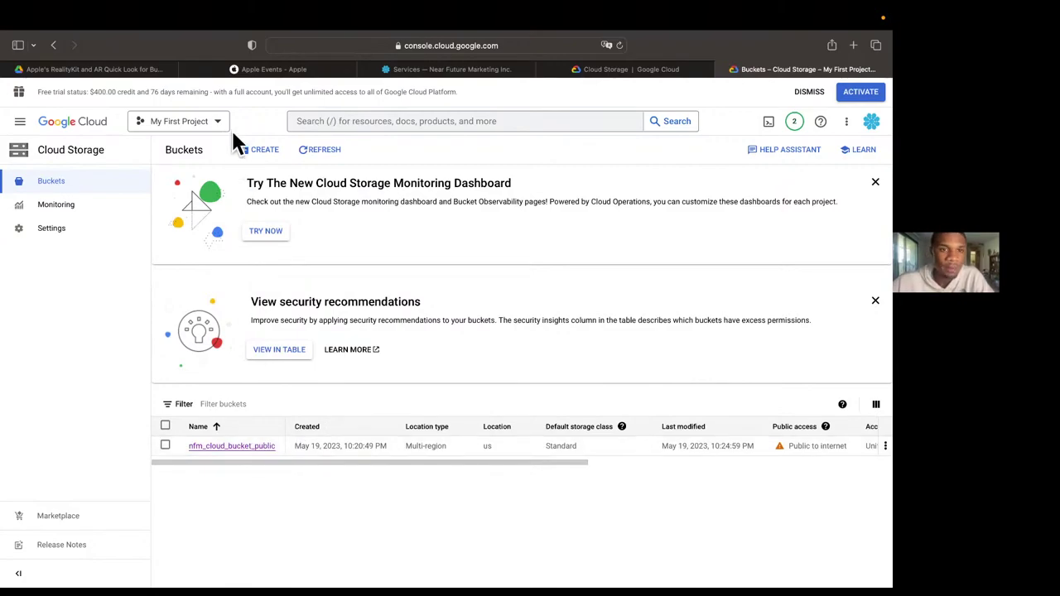
View the bucket creation form without creating a bucket, and open the existing nfm_cloud_bucket_public bucket.
{"action": "left_click", "coordinate": [264, 153]}
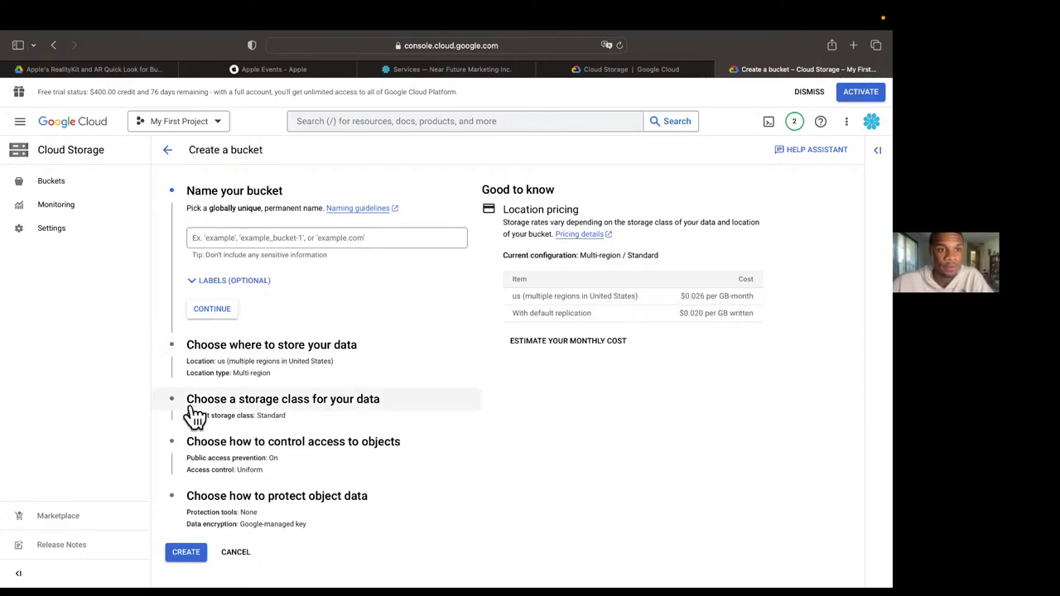
{"action": "left_click", "coordinate": [171, 151]}
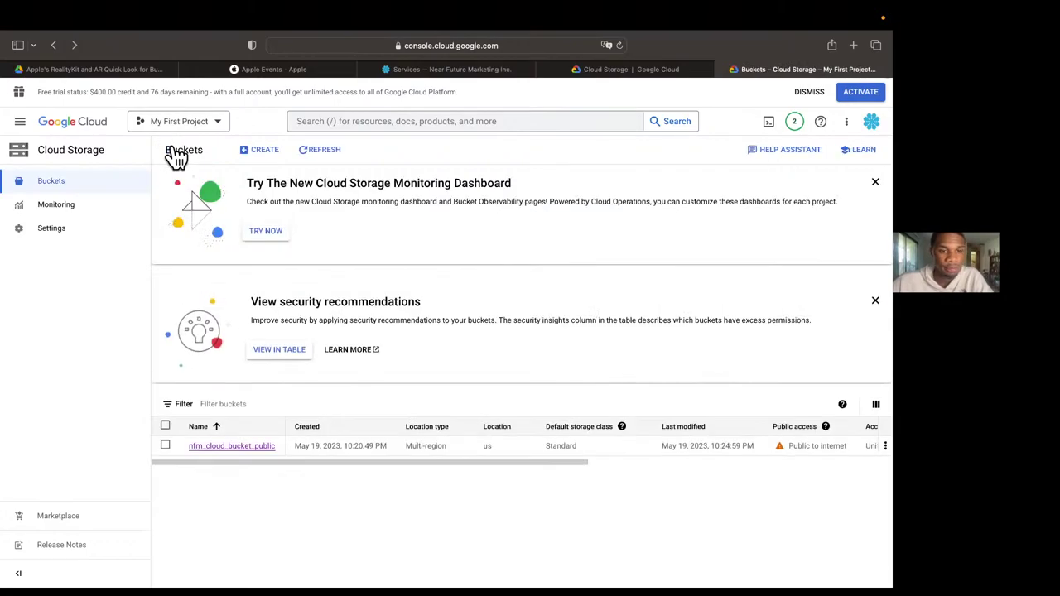
{"action": "left_click", "coordinate": [220, 448]}
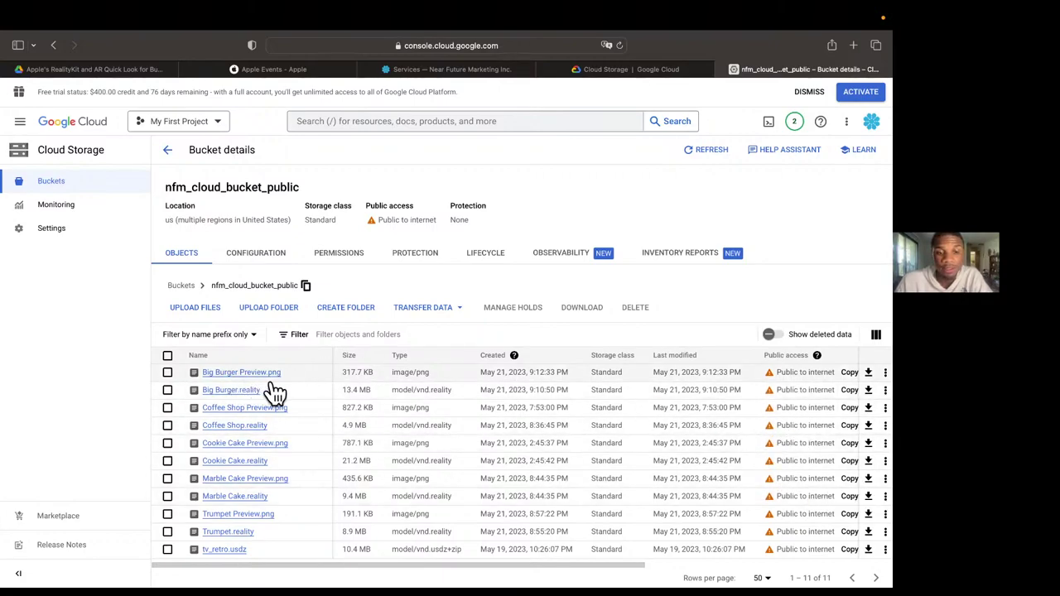
Copy the public URL of Marble Cake Preview.png from the bucket's object list.
{"action": "scroll", "coordinate": [752, 408], "scroll_direction": "right", "scroll_amount": 1}
{"action": "scroll", "coordinate": [752, 407], "scroll_direction": "right", "scroll_amount": 3}
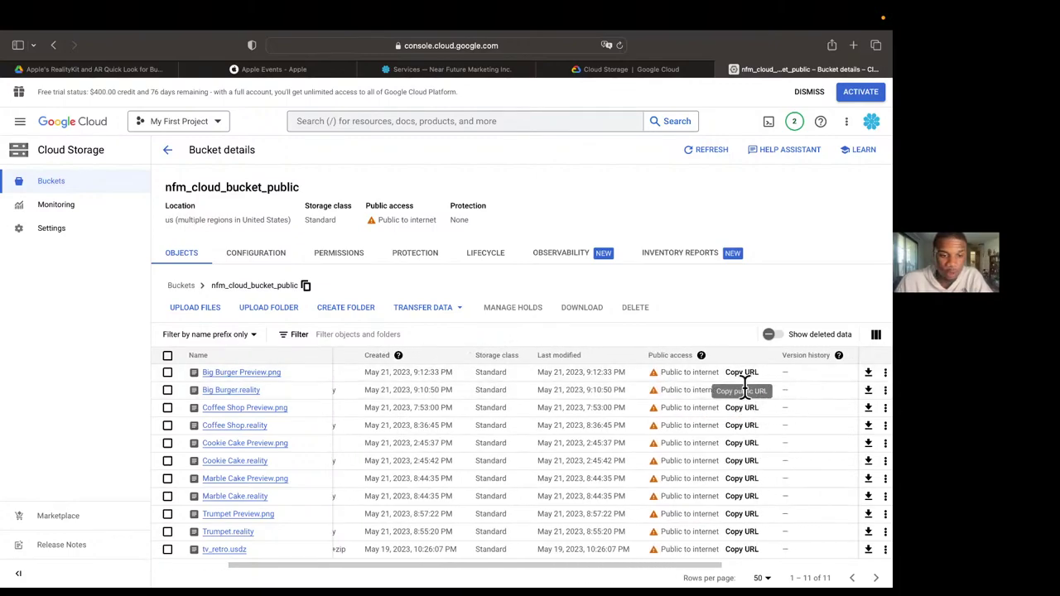
{"action": "left_click", "coordinate": [739, 480]}
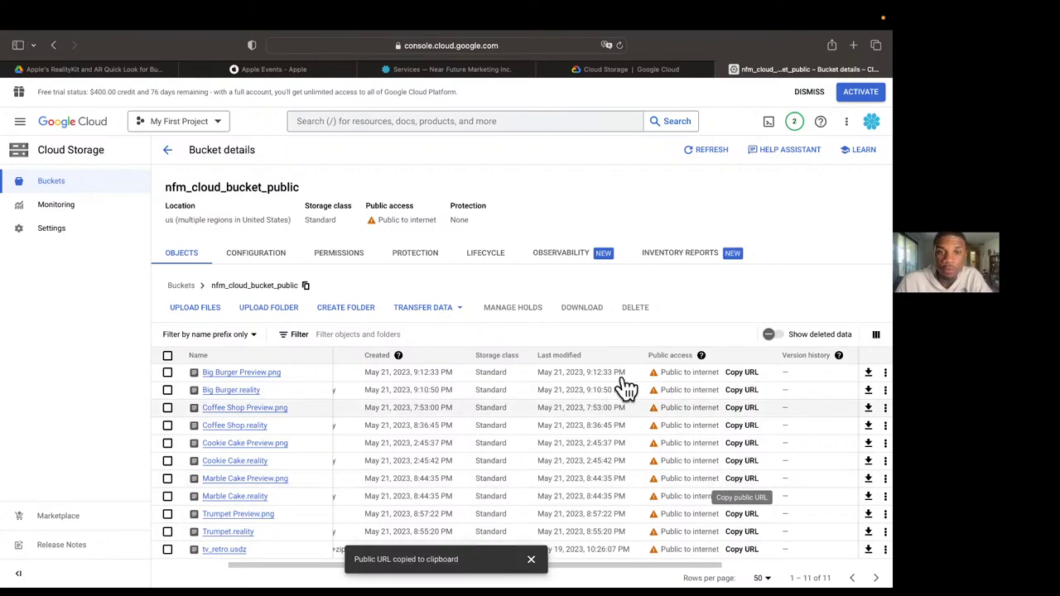
Back in Squarespace, replace the Big Burger.reality URL in the code block's href with the copied Marble Cake Preview.png URL.
{"action": "left_click", "coordinate": [473, 69]}
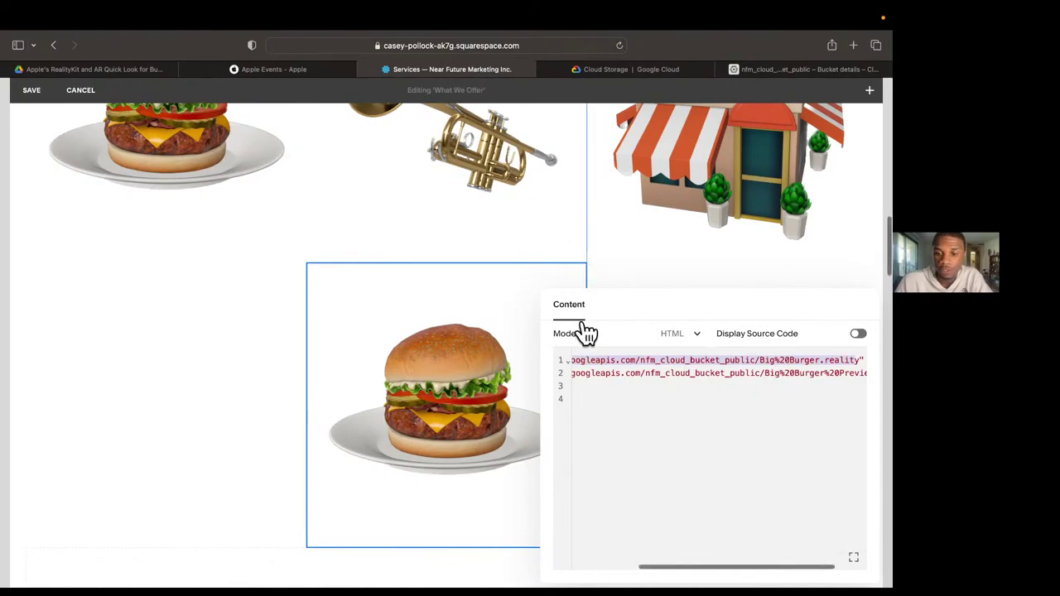
{"action": "key", "text": "BackSpace"}
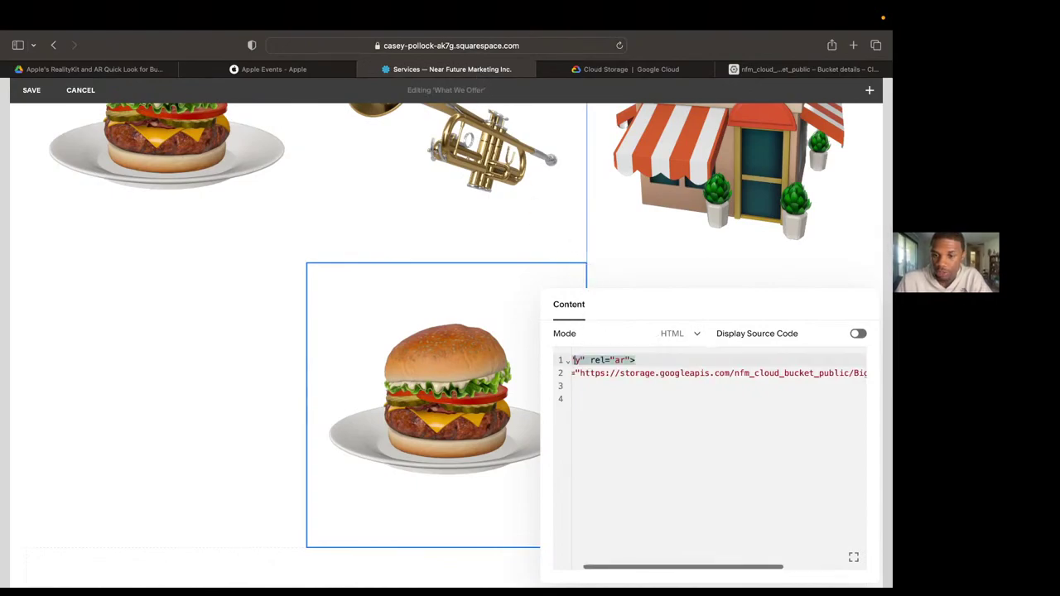
{"action": "key", "text": "BackSpace"}
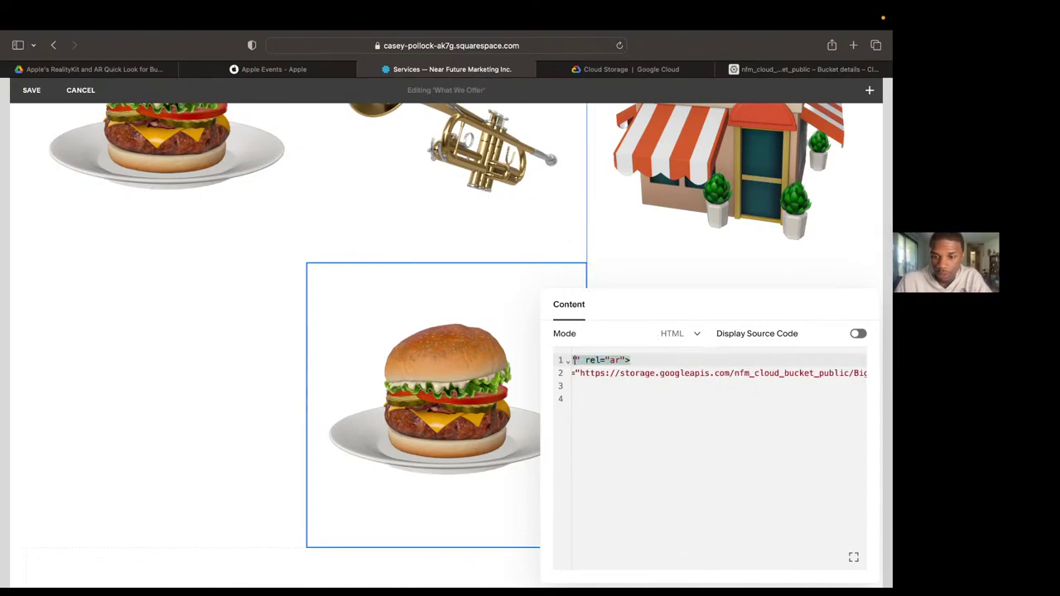
{"action": "scroll", "coordinate": [722, 389], "scroll_direction": "left", "scroll_amount": 5}
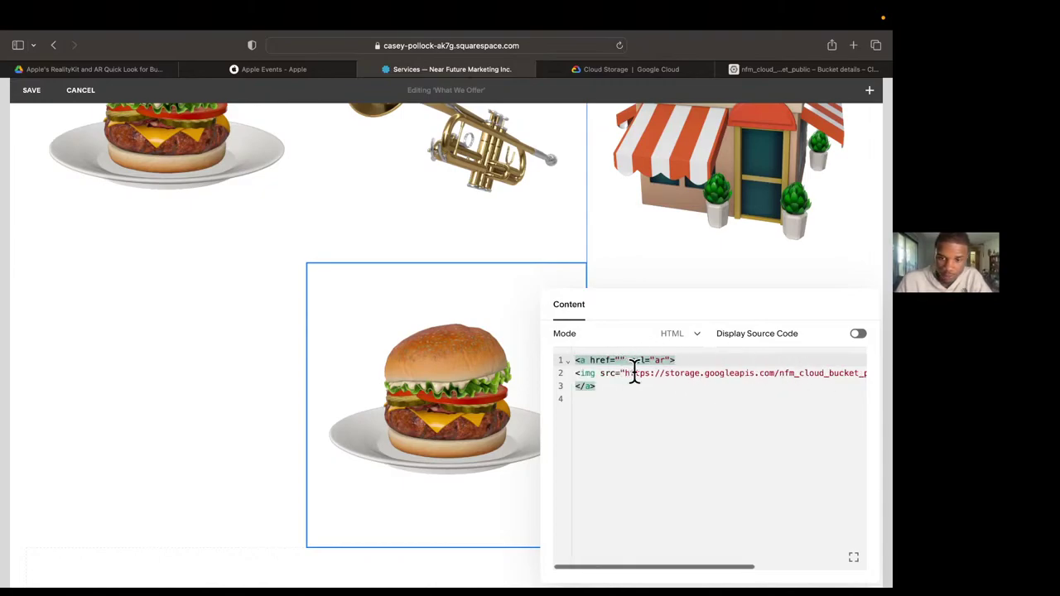
{"action": "key", "text": "super+v"}
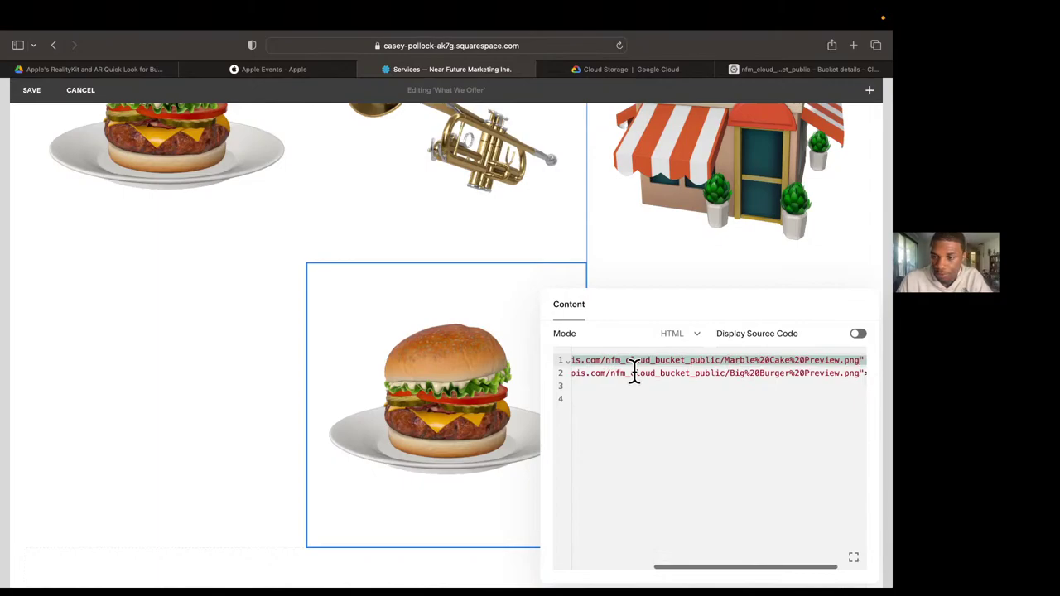
Replace the Big Burger Preview.png URL in the image tag's src with the copied Marble Cake Preview.png URL.
{"action": "left_click", "coordinate": [576, 373]}
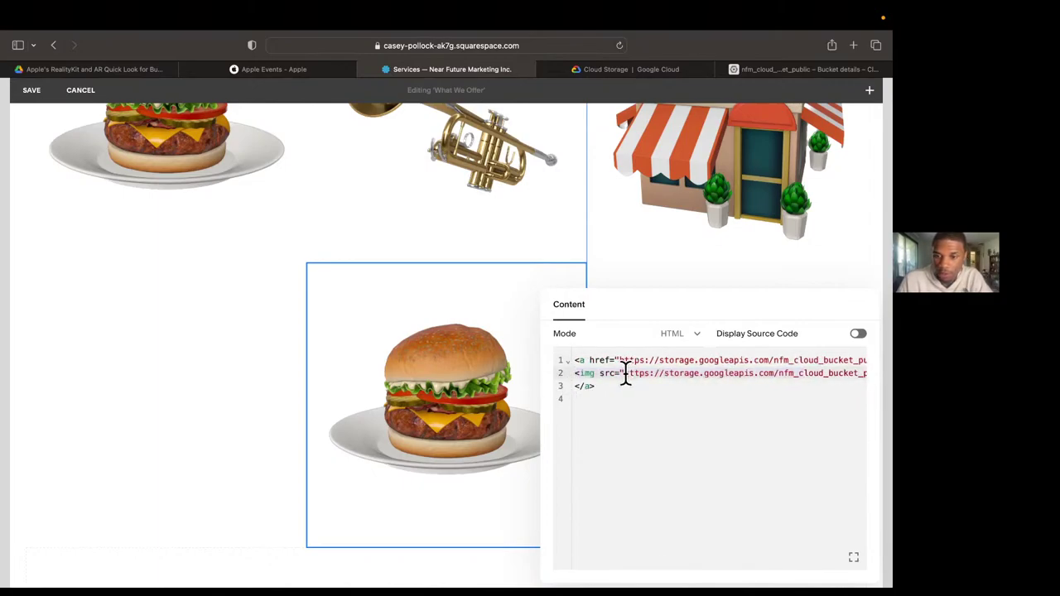
{"action": "left_click", "coordinate": [818, 361]}
{"action": "left_click_drag", "start_coordinate": [820, 364], "coordinate": [848, 373]}
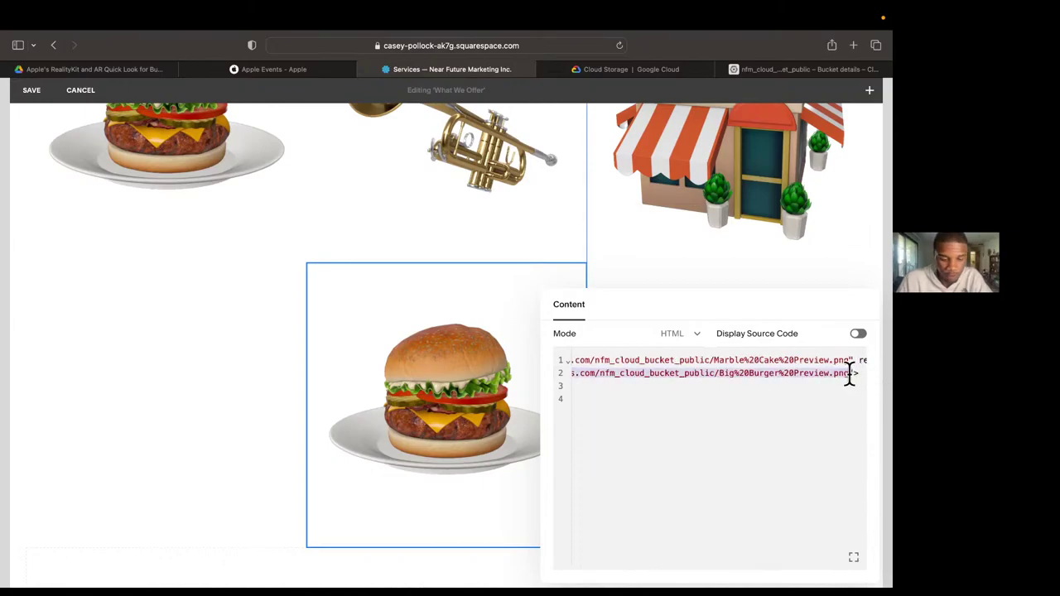
{"action": "key", "text": "super+v"}
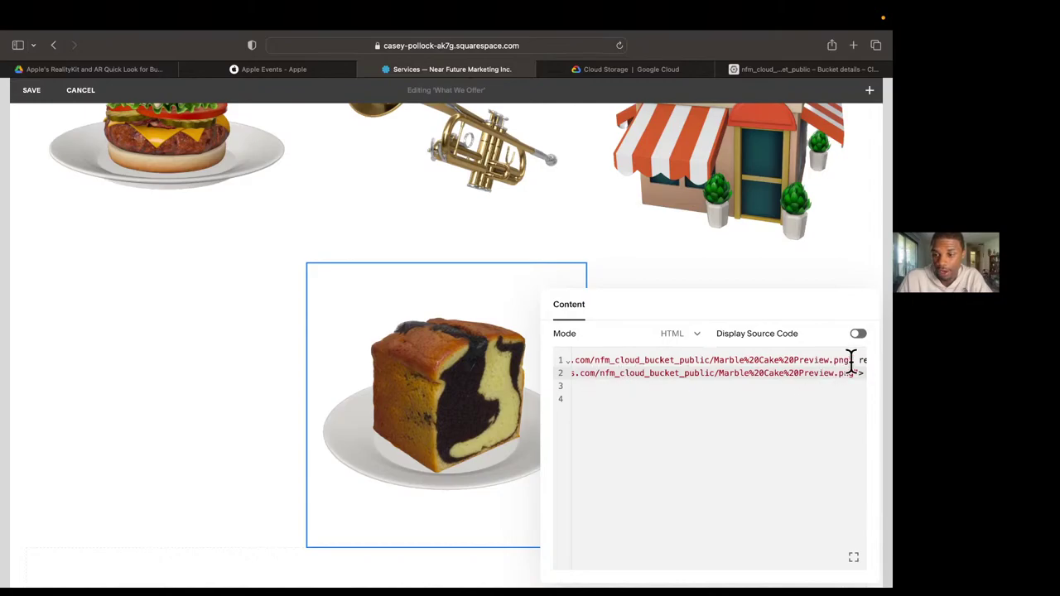
Replace the Marble Cake Preview.png URL in the code block's href with the public URL of Marble Cake.reality from the bucket.
{"action": "left_click_drag", "start_coordinate": [850, 360], "coordinate": [626, 362]}
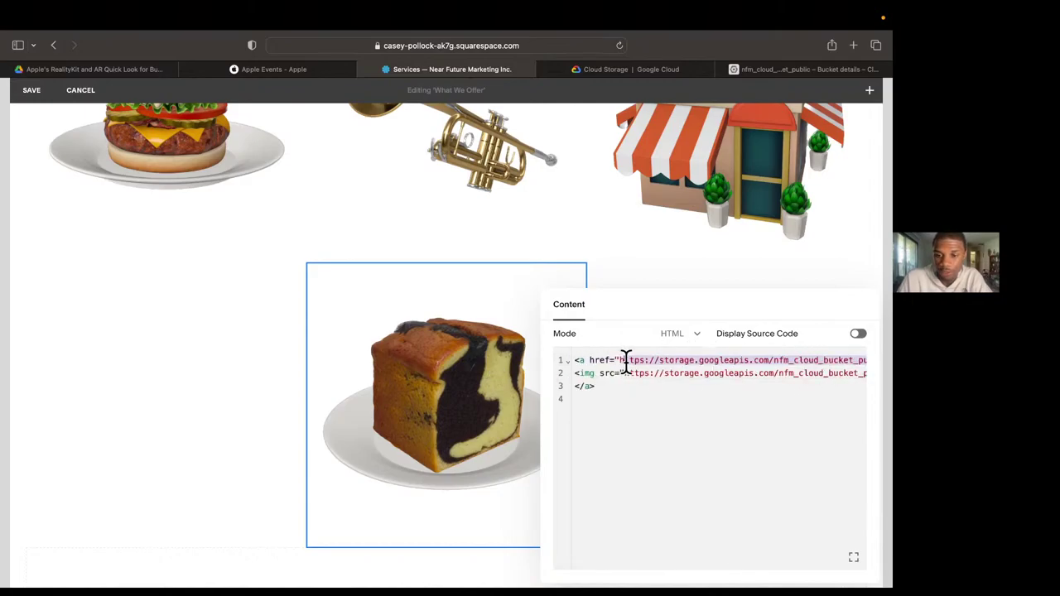
{"action": "key", "text": "BackSpace"}
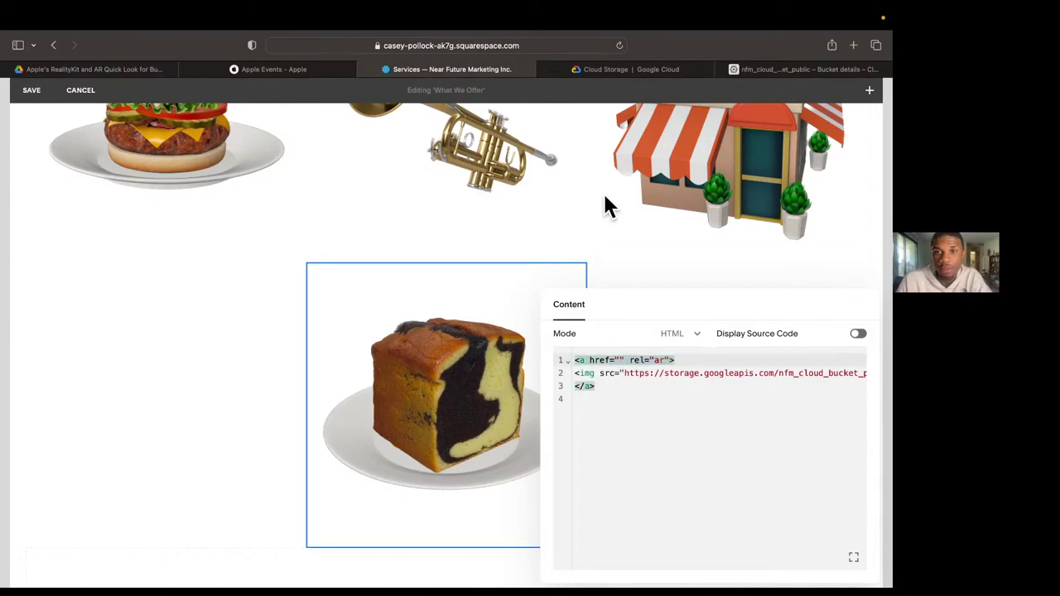
{"action": "left_click", "coordinate": [637, 70]}
{"action": "left_click", "coordinate": [798, 69]}
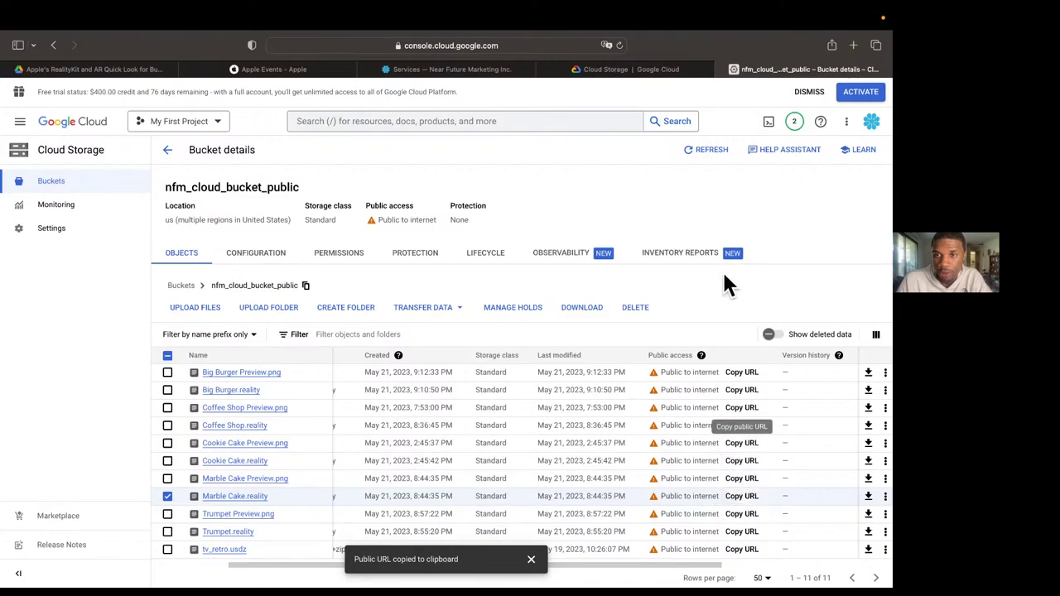
{"action": "left_click", "coordinate": [615, 68]}
{"action": "left_click", "coordinate": [463, 70]}
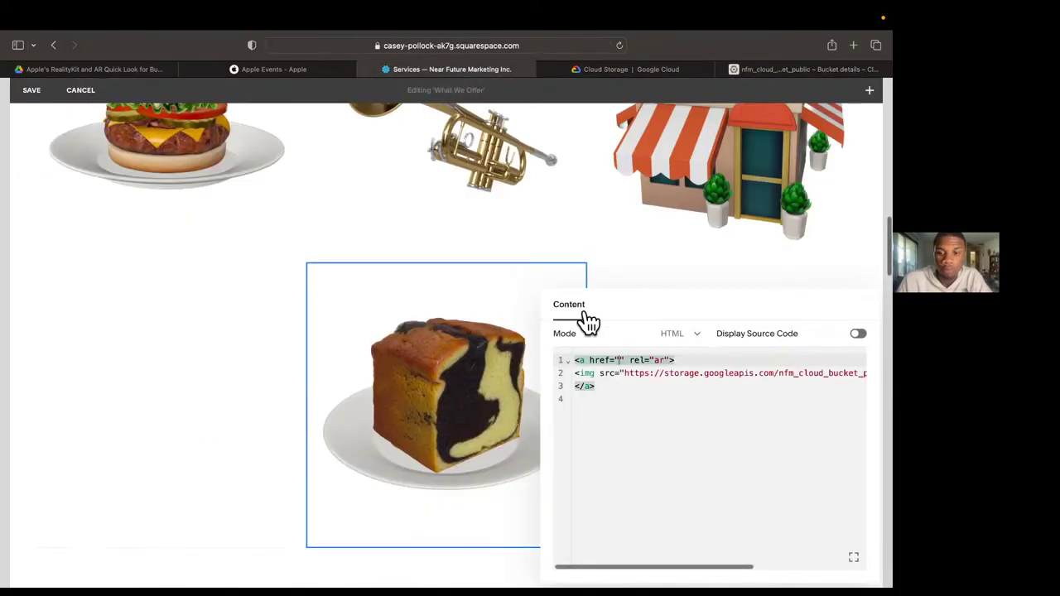
{"action": "key", "text": "super+v"}
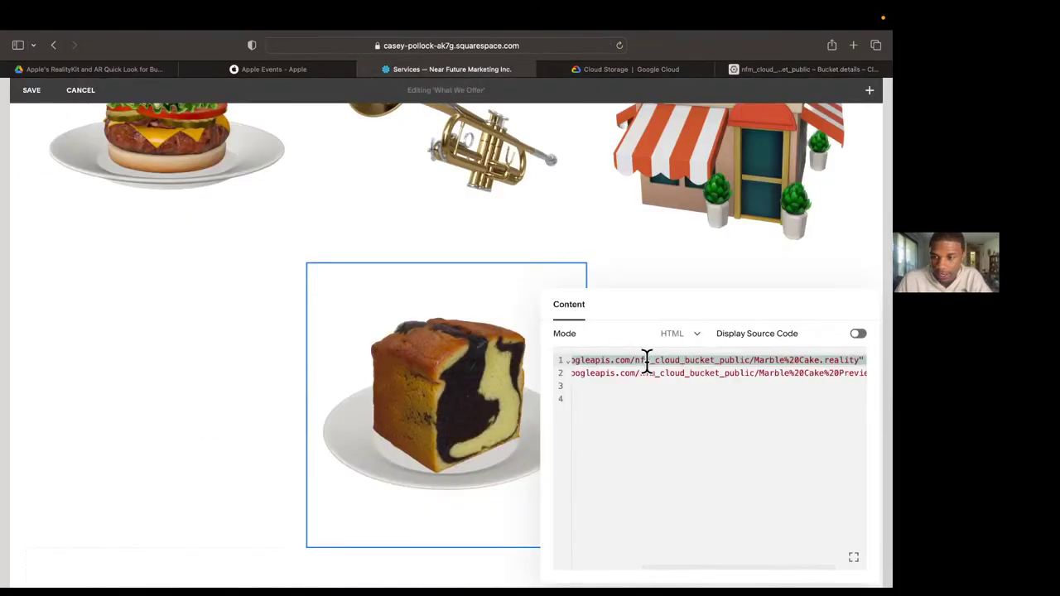
Save the What We Offer section and check the marble cake block beneath the other AR images on the page.
{"action": "left_click", "coordinate": [31, 89]}
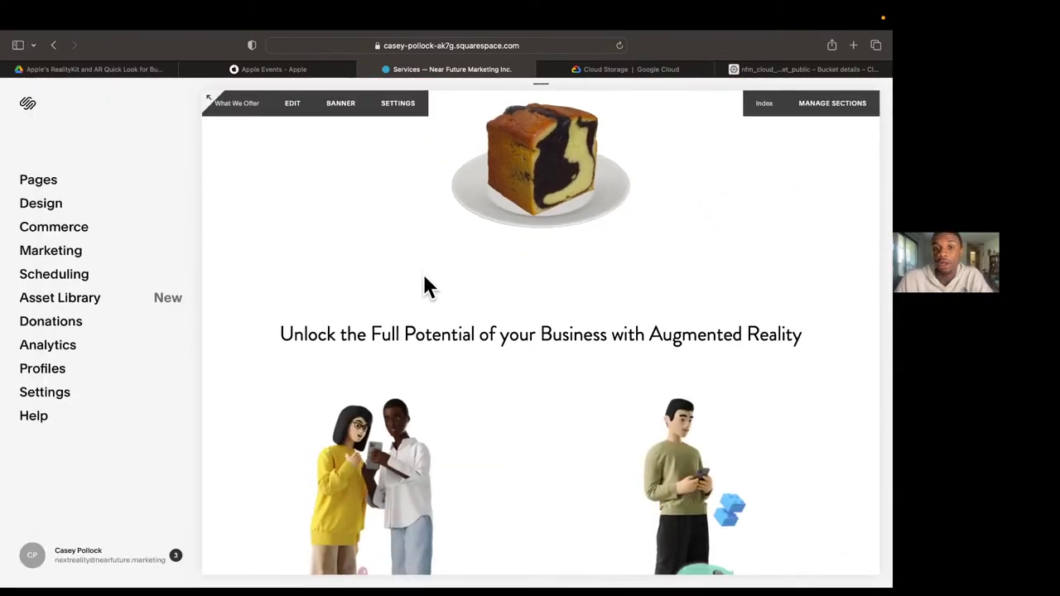
{"action": "scroll", "coordinate": [520, 319], "scroll_direction": "up", "scroll_amount": 3}
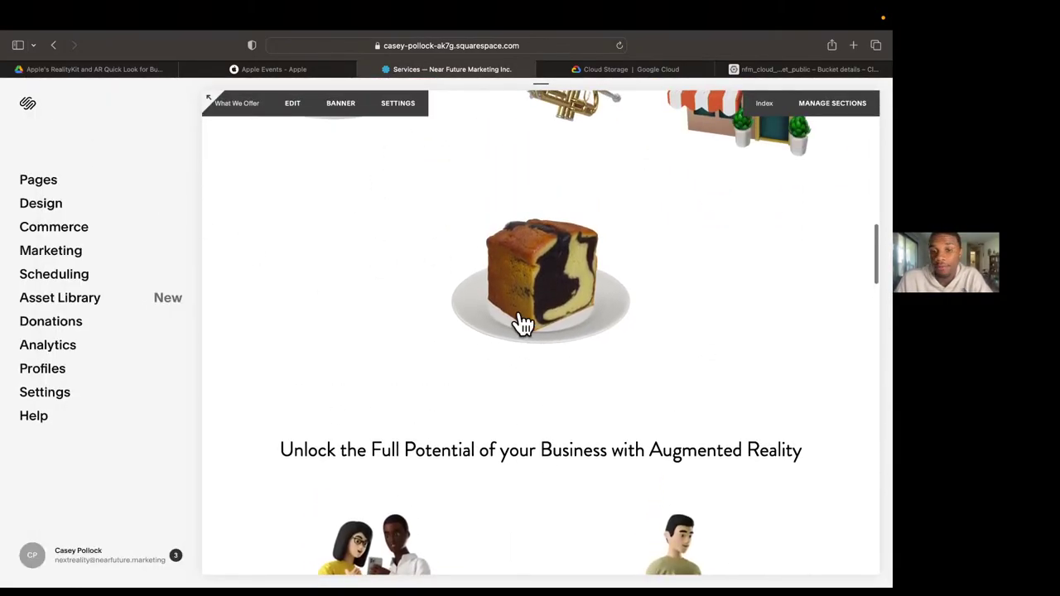
{"action": "scroll", "coordinate": [520, 322], "scroll_direction": "up", "scroll_amount": 4}
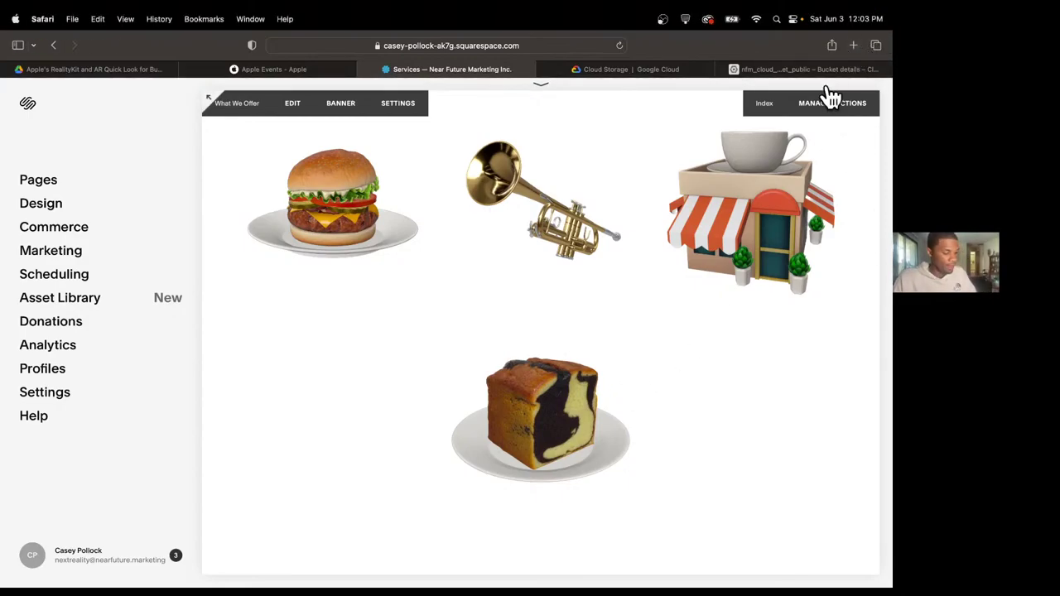
Switch to QuickTime Player and open a new movie recording that mirrors the connected iPhone's screen.
{"action": "key", "text": "super+space"}
{"action": "type", "text": "q"}
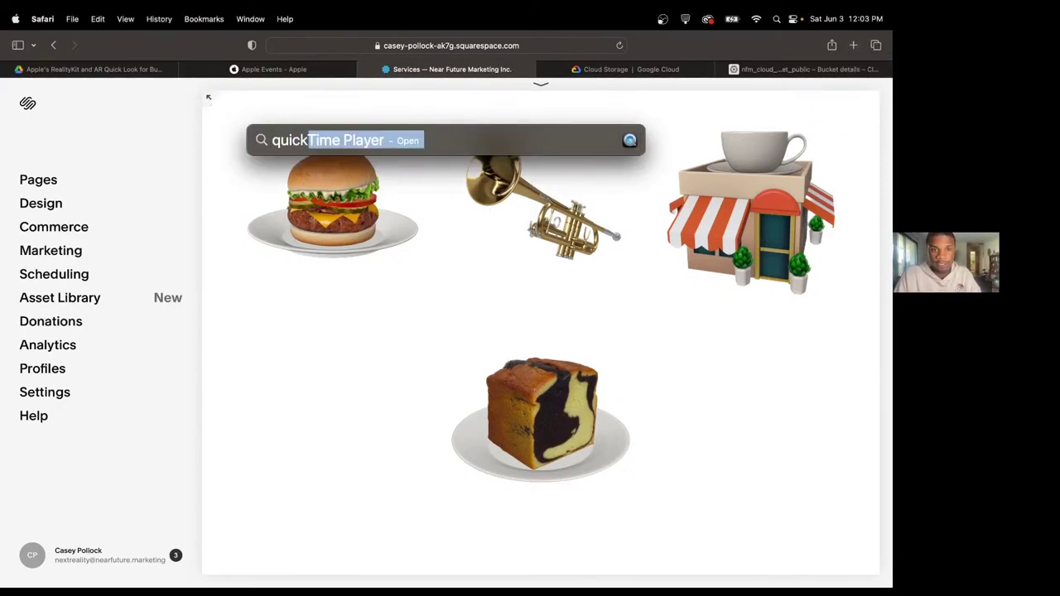
{"action": "key", "text": "Return"}
{"action": "left_click", "coordinate": [114, 19]}
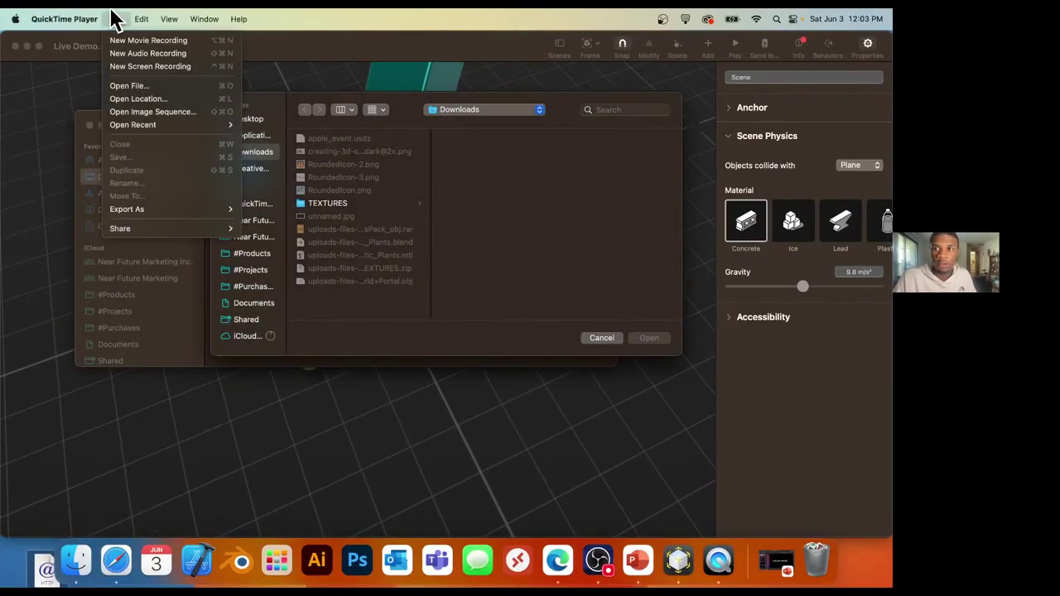
{"action": "left_click", "coordinate": [137, 39]}
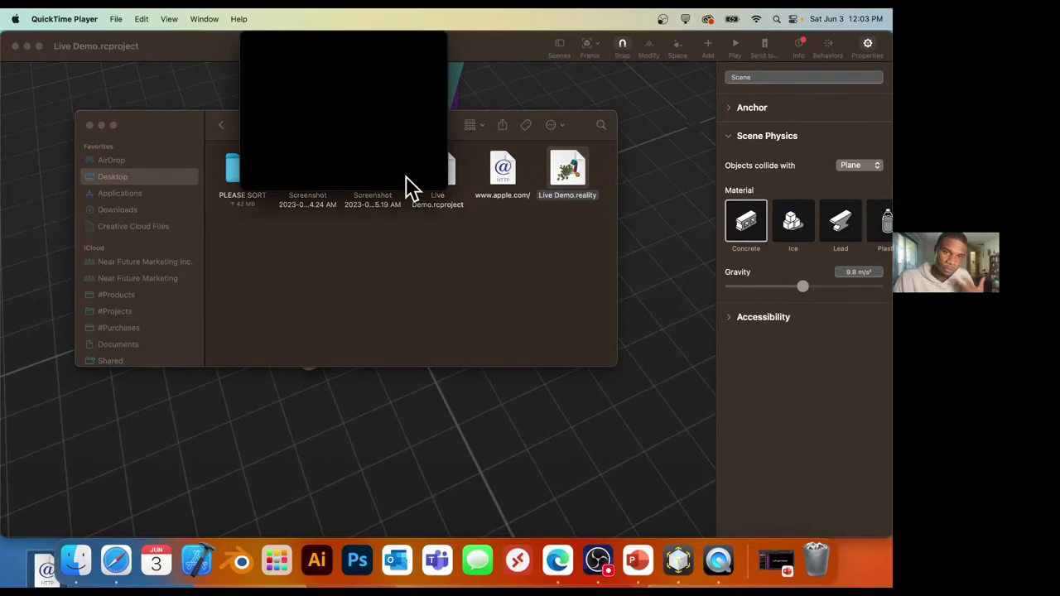
{"action": "left_click", "coordinate": [369, 434]}
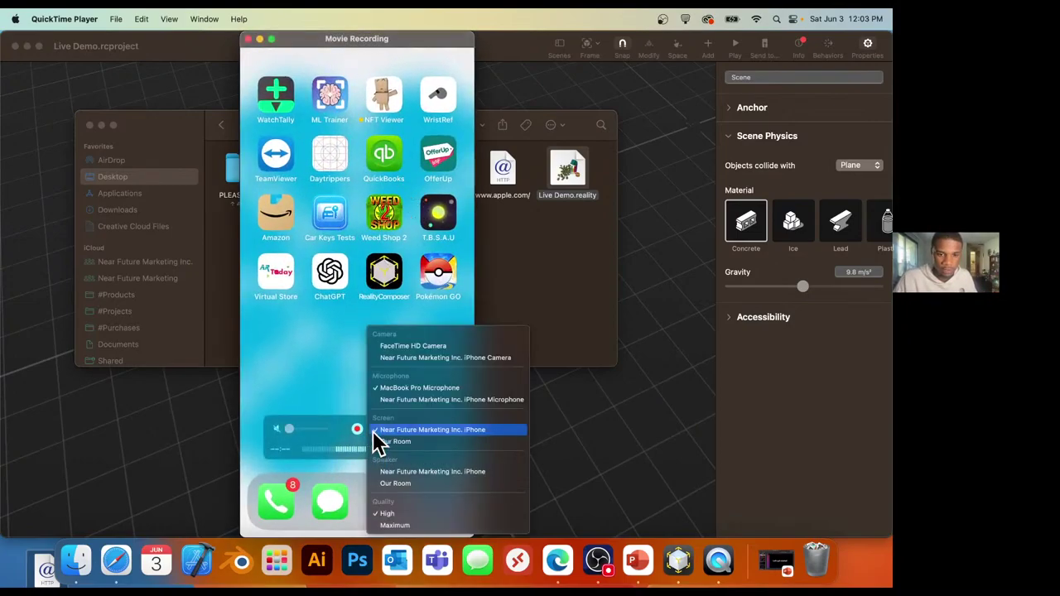
{"action": "left_click", "coordinate": [301, 352]}
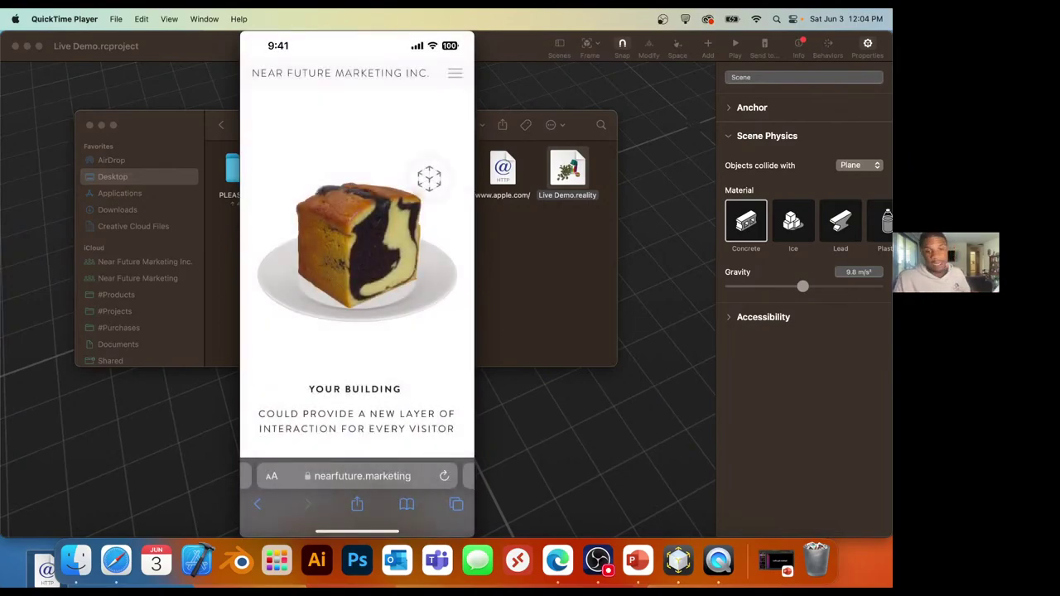
Minimize the movie recording and the Desktop Finder window, and view the Live Demo scene in Reality Composer up close.
{"action": "mouse_move", "coordinate": [348, 246]}
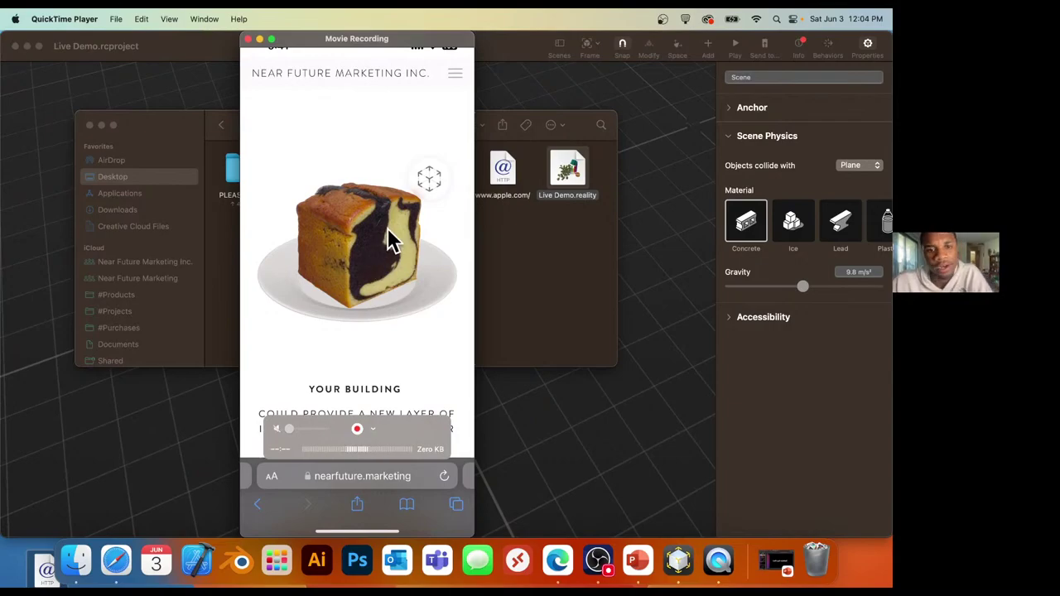
{"action": "left_click", "coordinate": [260, 39]}
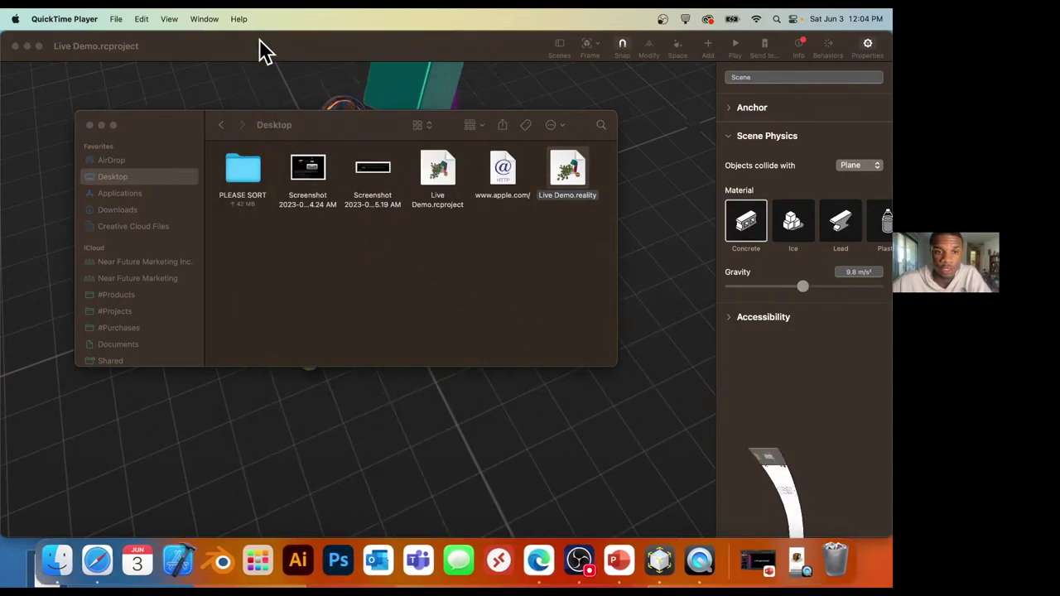
{"action": "left_click", "coordinate": [101, 125]}
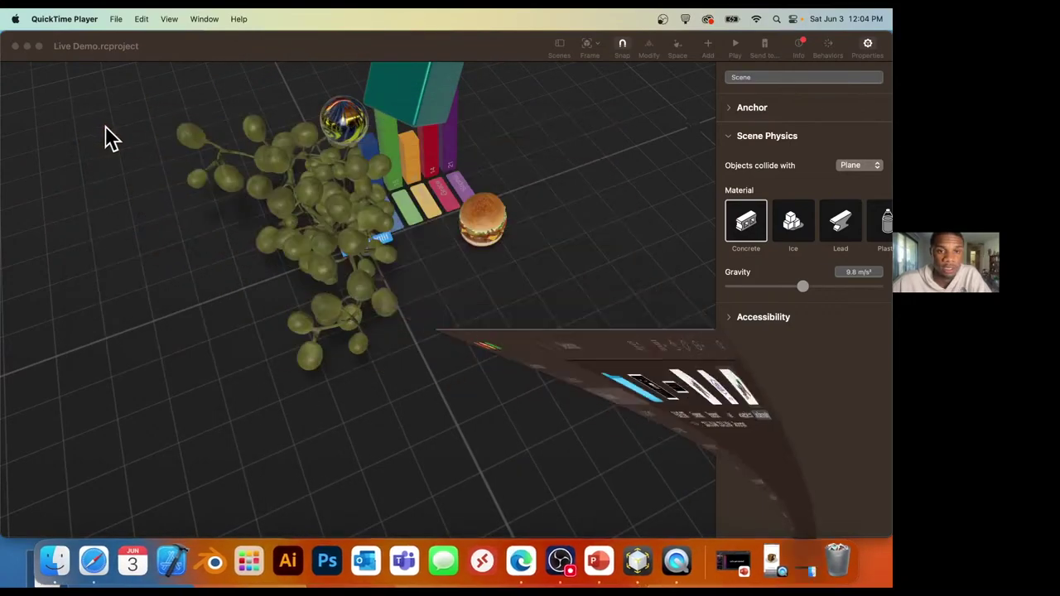
{"action": "left_click", "coordinate": [236, 248]}
{"action": "scroll", "coordinate": [372, 278], "scroll_direction": "left", "scroll_amount": 10}
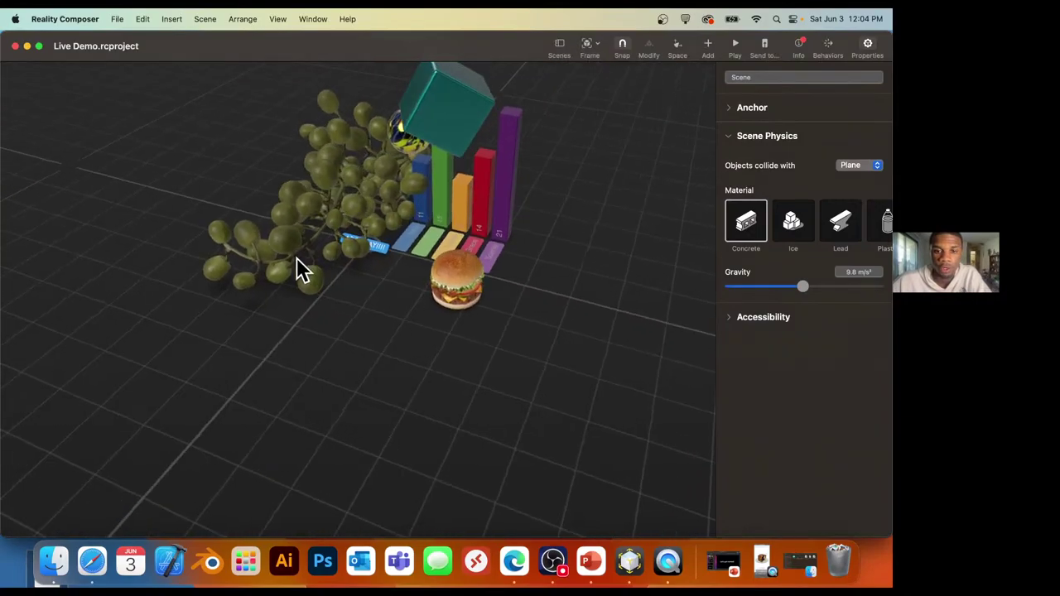
{"action": "scroll", "coordinate": [492, 301], "scroll_direction": "up", "scroll_amount": 10}
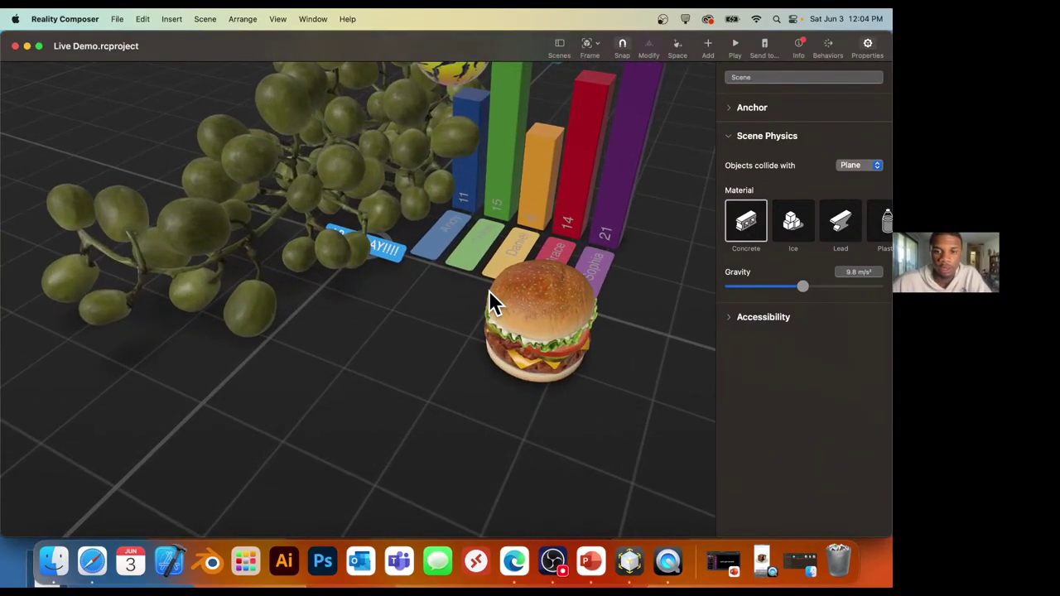
Open Live Demo.reality from the Desktop in Xcode and show its preview in full screen.
{"action": "left_click", "coordinate": [53, 561]}
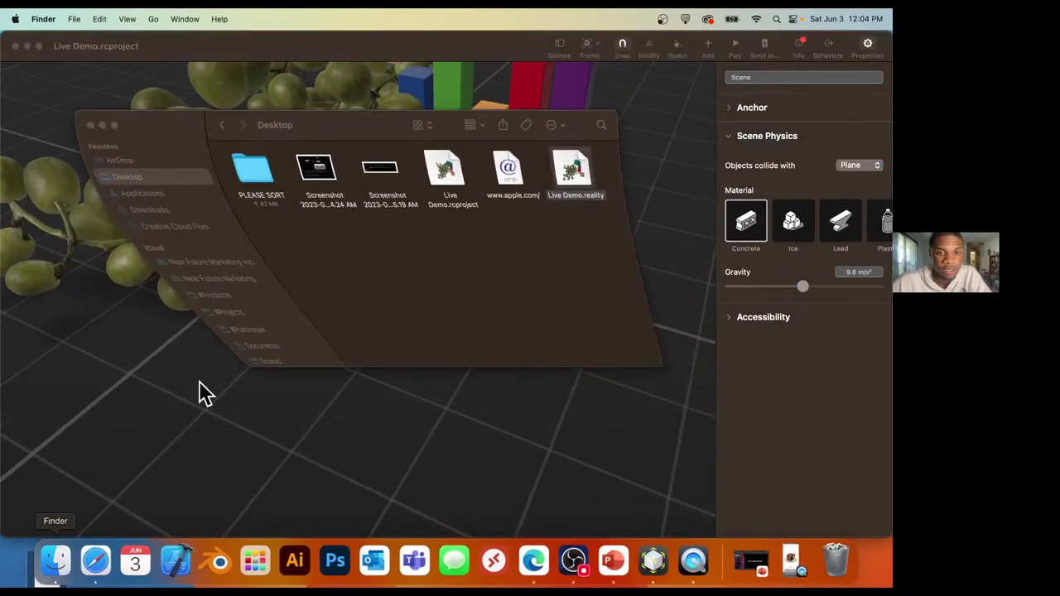
{"action": "double_click", "coordinate": [572, 174]}
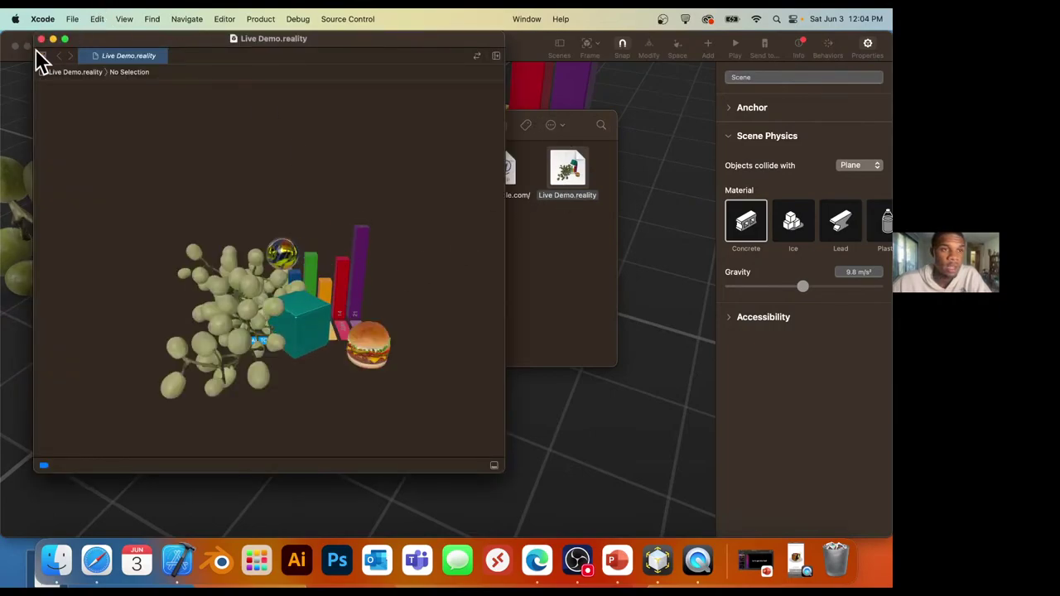
{"action": "left_click", "coordinate": [64, 39]}
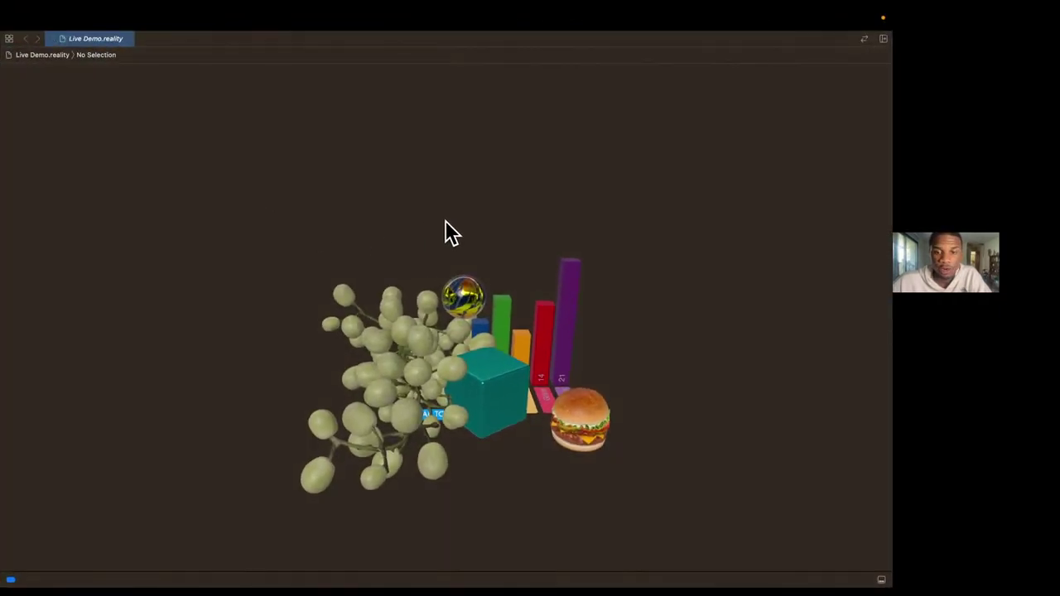
{"action": "mouse_move", "coordinate": [444, 232]}
{"action": "left_mouse_down"}
{"action": "mouse_move", "coordinate": [356, 216]}
{"action": "mouse_move", "coordinate": [353, 179]}
{"action": "mouse_move", "coordinate": [444, 181]}
{"action": "mouse_move", "coordinate": [447, 222]}
{"action": "left_mouse_up"}
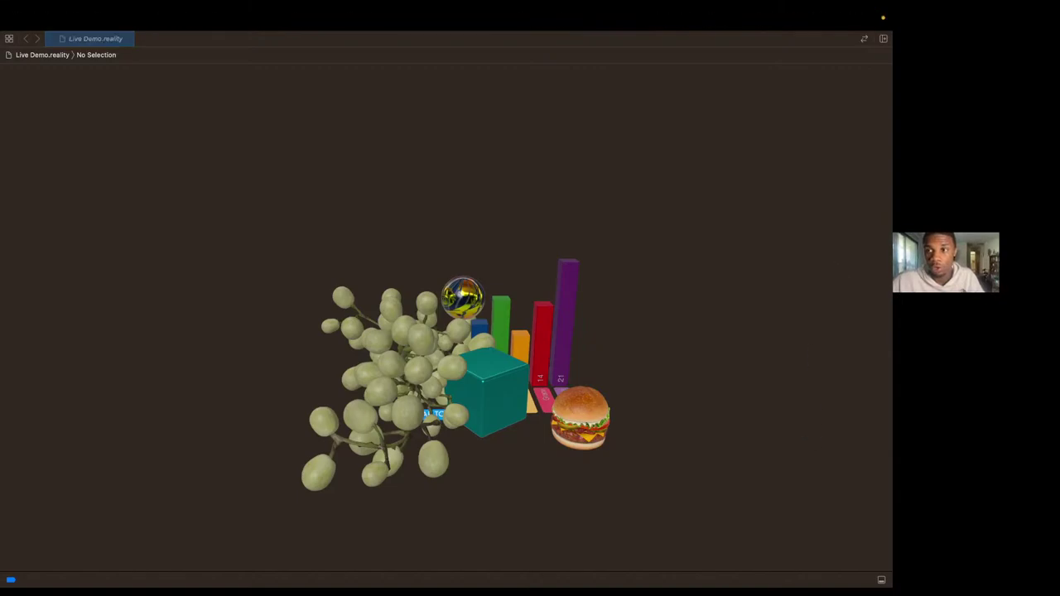
Launch the Screenshot tool and stretch the capture area around all the models in the Live Demo.reality preview.
{"action": "mouse_move", "coordinate": [880, 19]}
{"action": "left_click", "coordinate": [775, 18]}
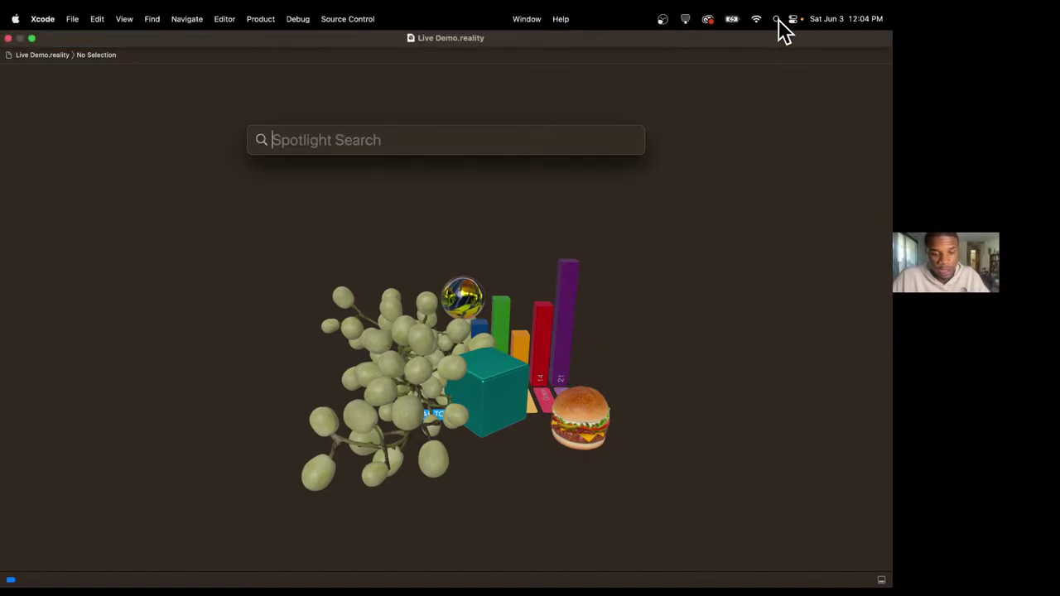
{"action": "type", "text": "scre"}
{"action": "key", "text": "Return"}
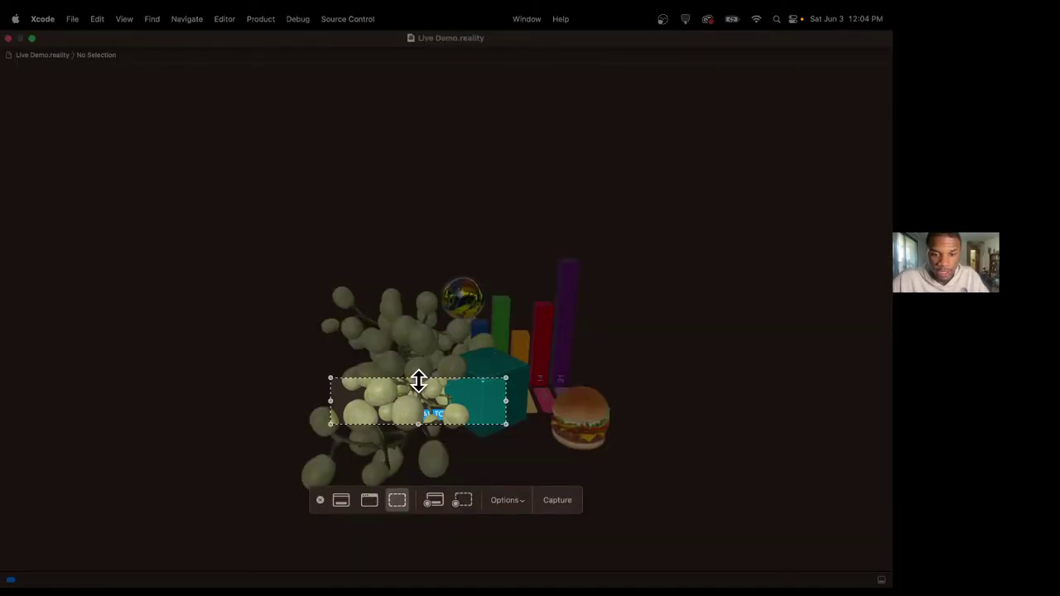
{"action": "left_click_drag", "start_coordinate": [418, 379], "coordinate": [418, 218]}
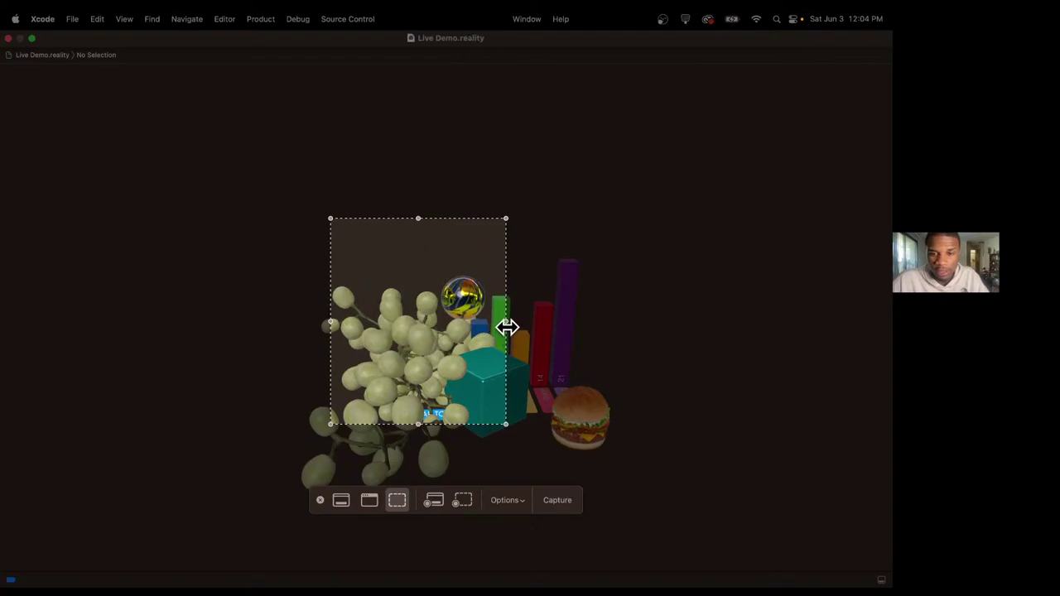
{"action": "left_click_drag", "start_coordinate": [506, 327], "coordinate": [629, 332]}
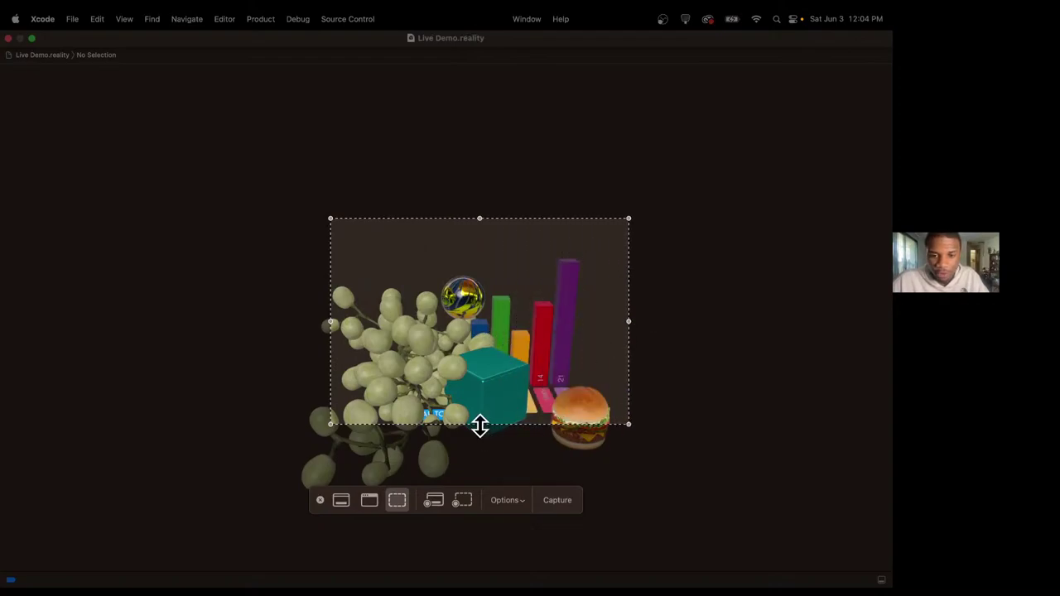
{"action": "left_click_drag", "start_coordinate": [481, 425], "coordinate": [479, 506]}
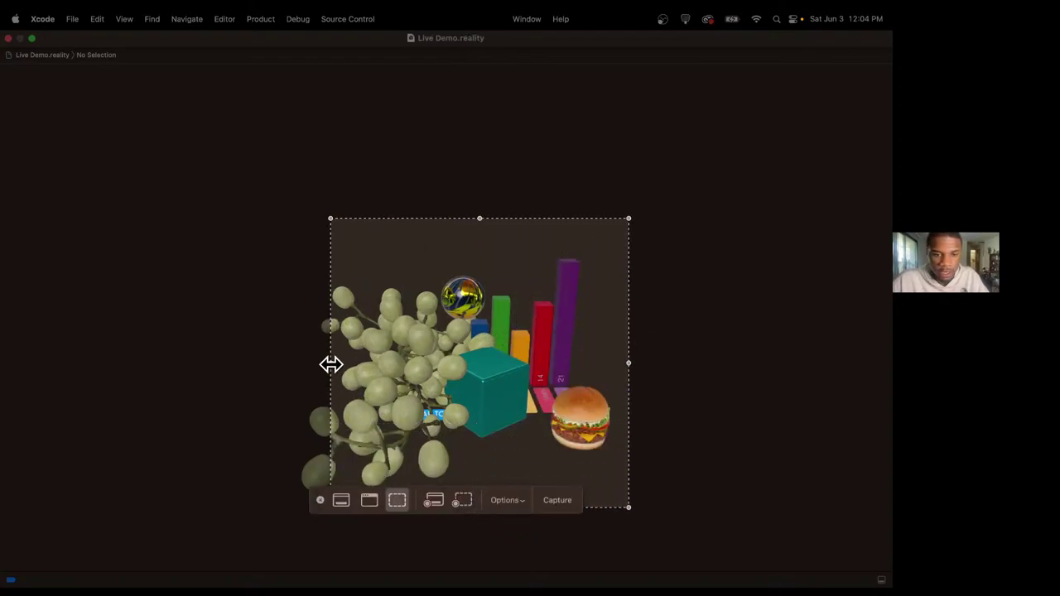
{"action": "left_click_drag", "start_coordinate": [330, 364], "coordinate": [283, 363]}
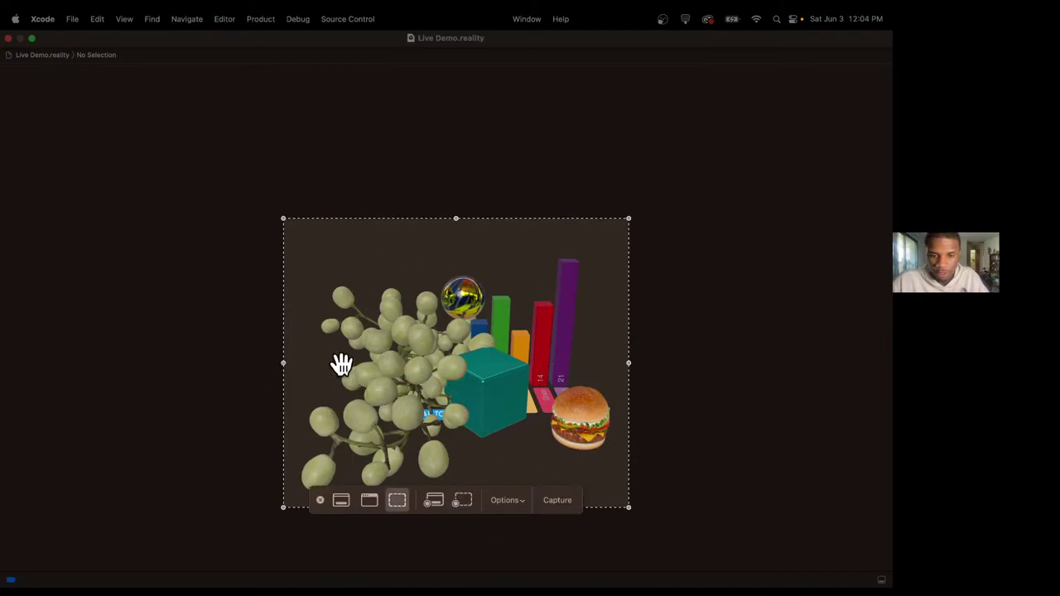
{"action": "left_click_drag", "start_coordinate": [282, 362], "coordinate": [296, 362]}
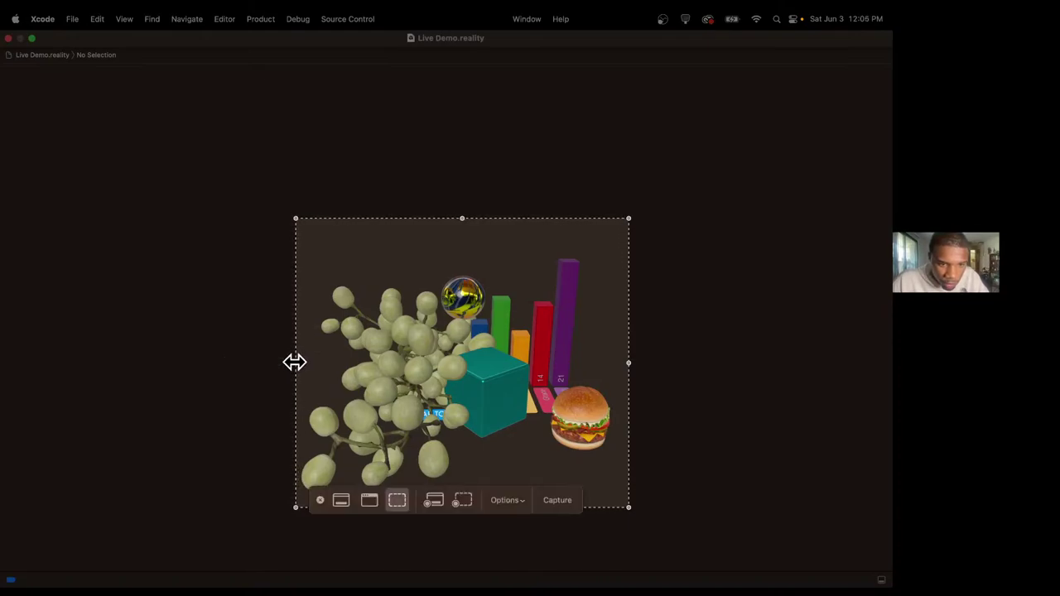
Extend the capture area above the models to make it roughly square, and recentre it over the scene.
{"action": "left_click", "coordinate": [475, 230]}
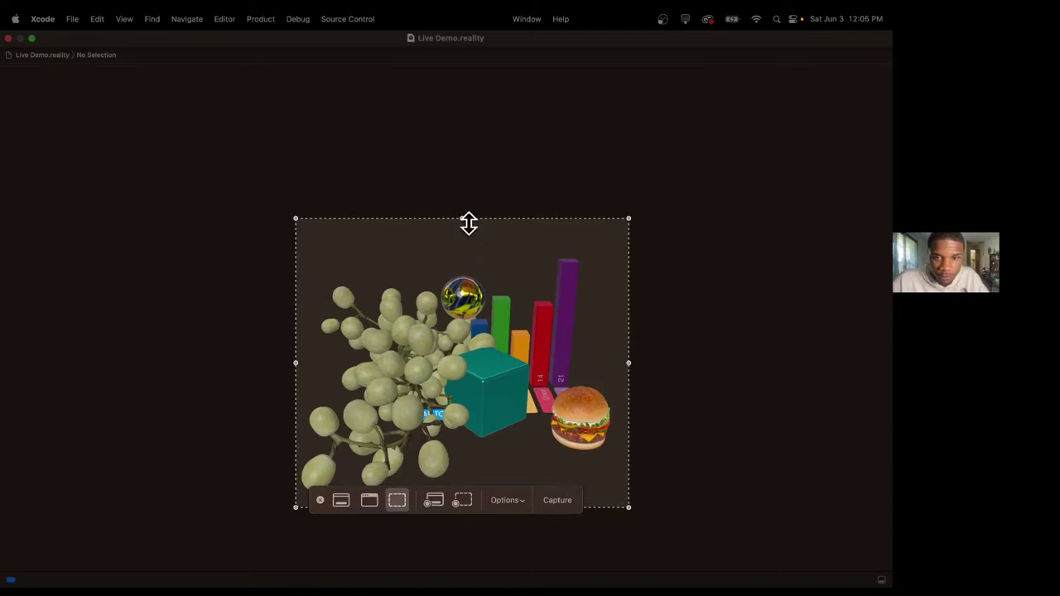
{"action": "left_click_drag", "start_coordinate": [469, 223], "coordinate": [467, 179]}
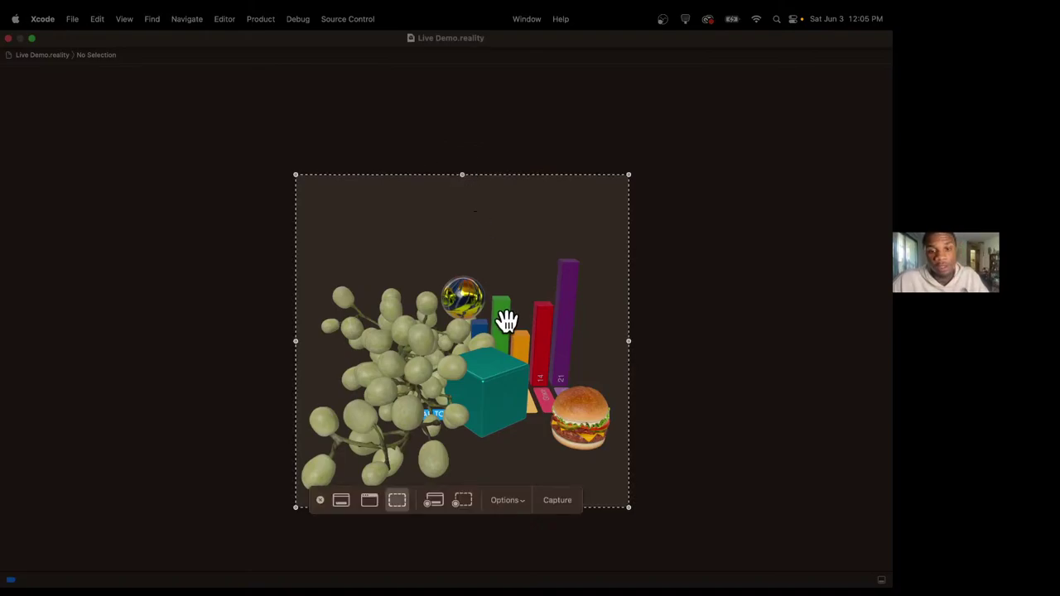
{"action": "left_click_drag", "start_coordinate": [505, 321], "coordinate": [503, 346]}
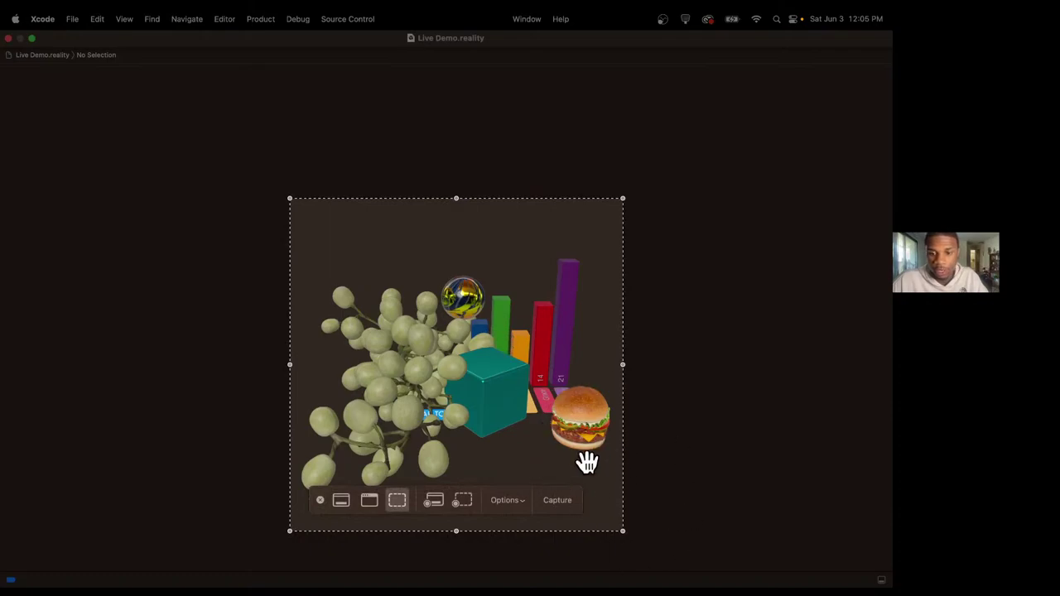
Capture the framed area, and leave the Live Demo.reality preview to select the new screenshot file on the Desktop.
{"action": "left_click", "coordinate": [559, 501]}
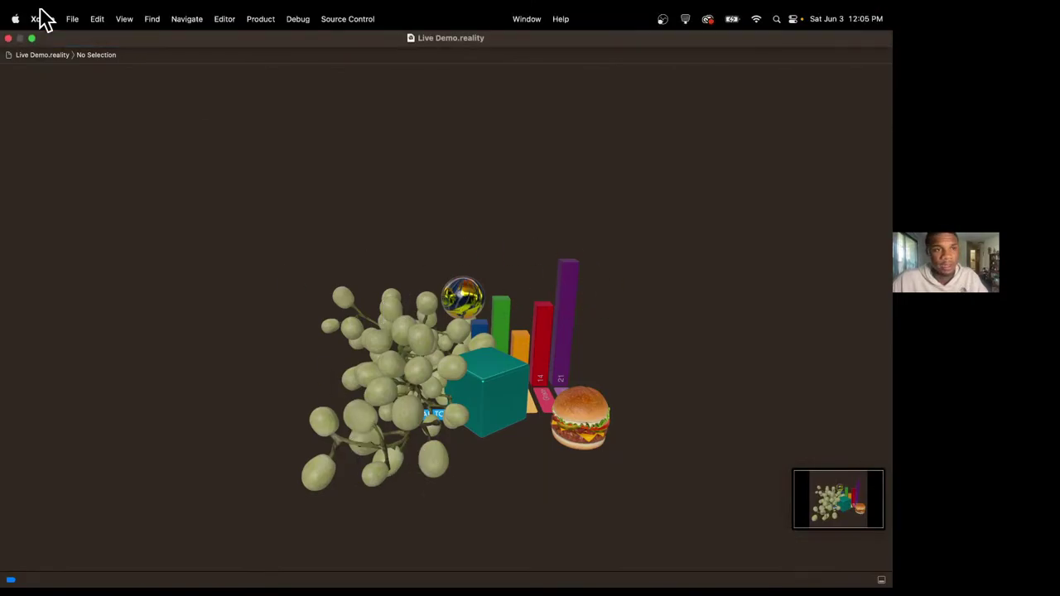
{"action": "left_click", "coordinate": [9, 38]}
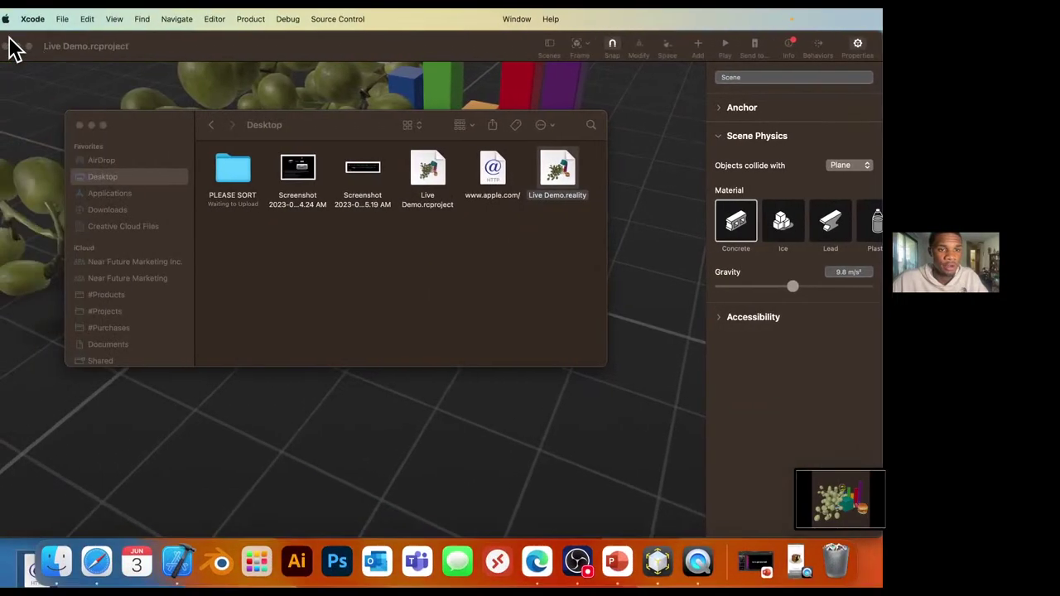
{"action": "left_click", "coordinate": [244, 244]}
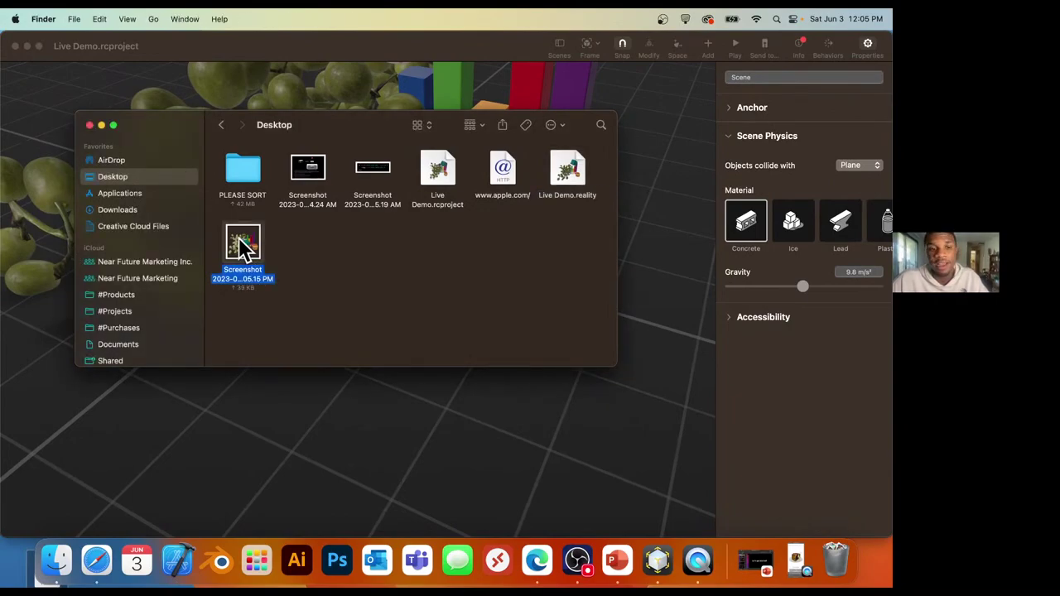
Remove the background from the new Desktop screenshot and set the cut-out copy apart from the original.
{"action": "right_click", "coordinate": [243, 247]}
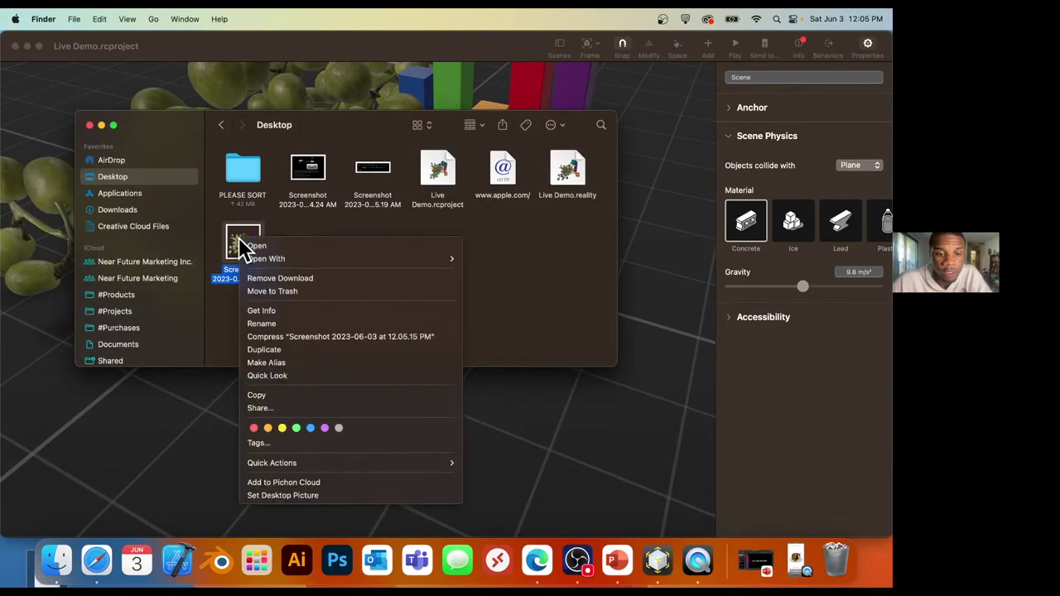
{"action": "mouse_move", "coordinate": [303, 466]}
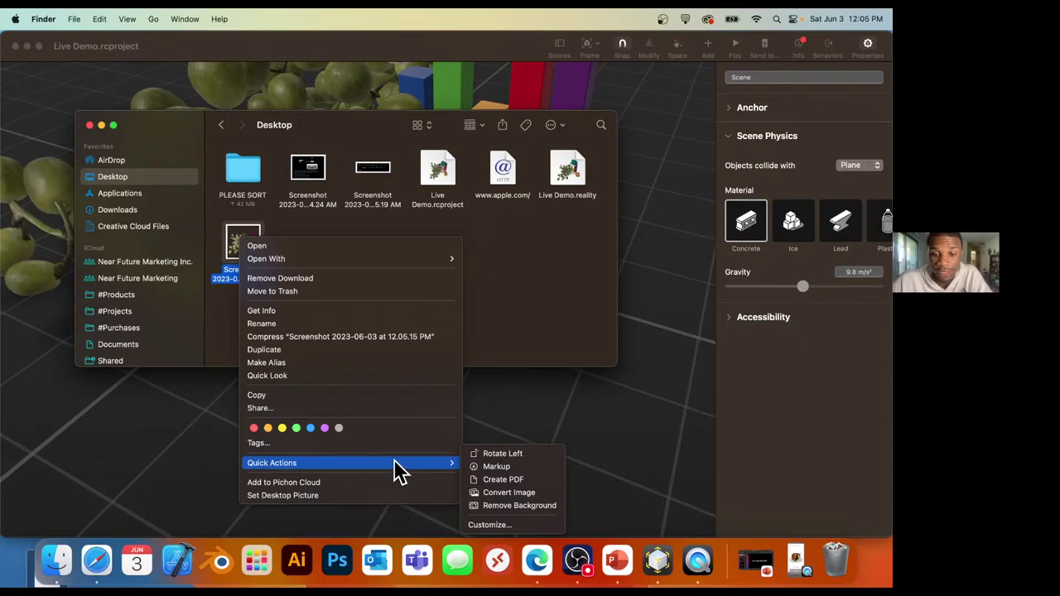
{"action": "left_click", "coordinate": [485, 508]}
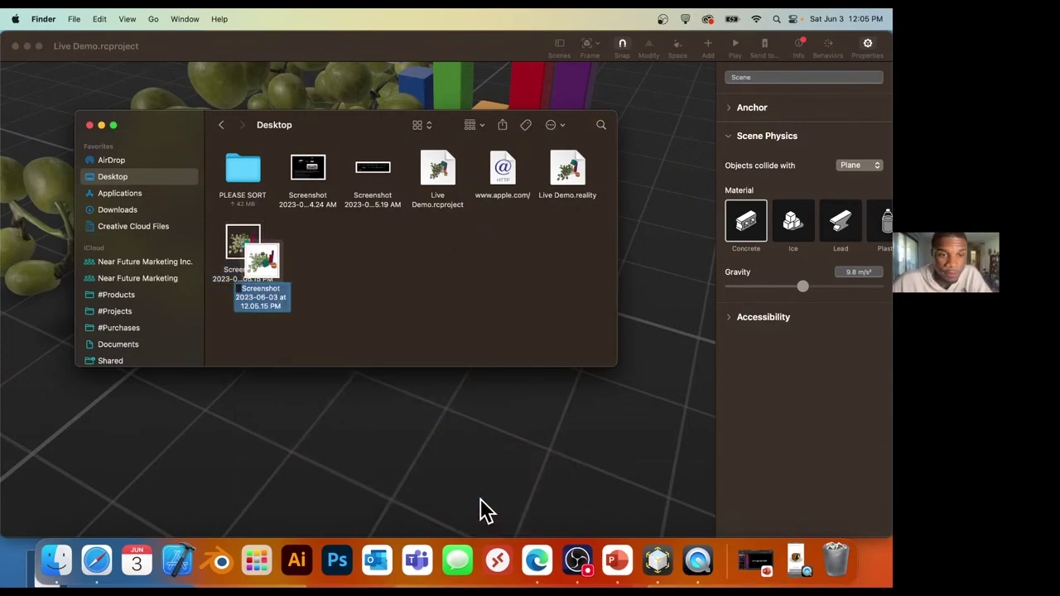
{"action": "left_click_drag", "start_coordinate": [272, 260], "coordinate": [411, 281]}
Rename the background-free screenshot on the Desktop as Live Demo.png.
{"action": "left_click", "coordinate": [397, 288]}
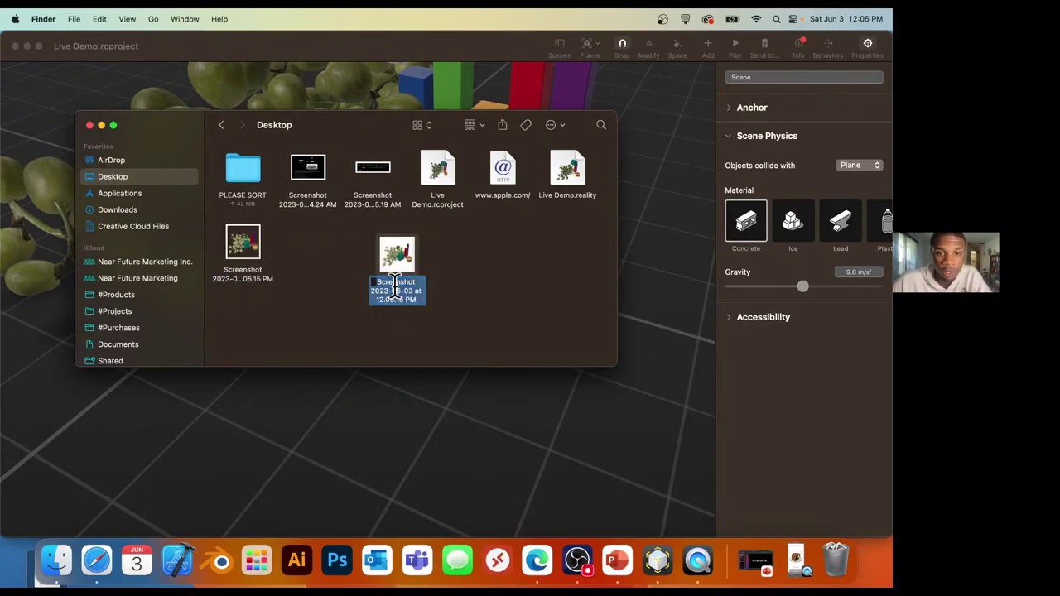
{"action": "type", "text": "Live Demo.png"}
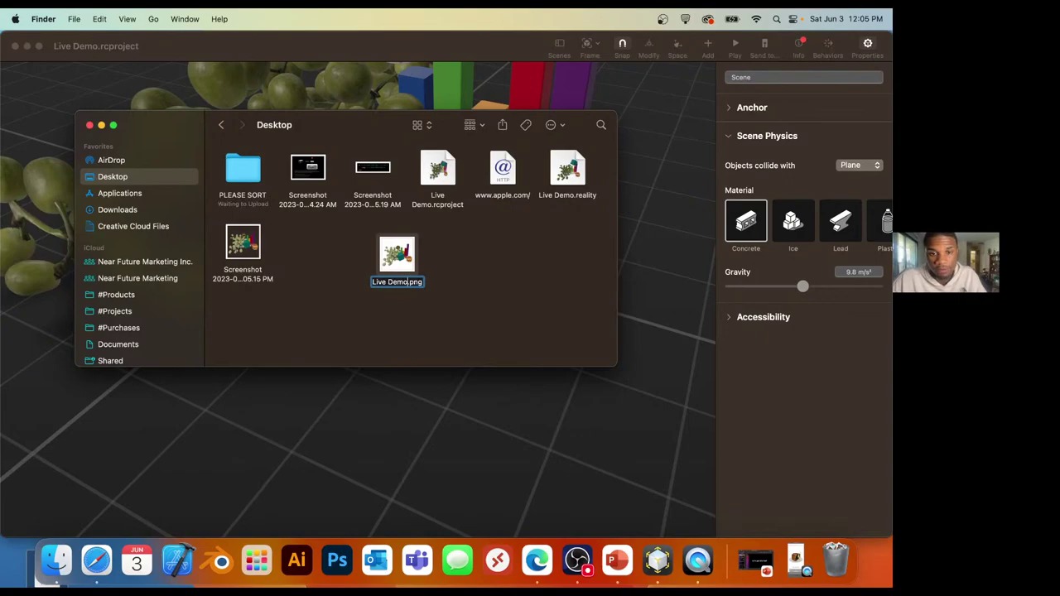
{"action": "key", "text": "Return"}
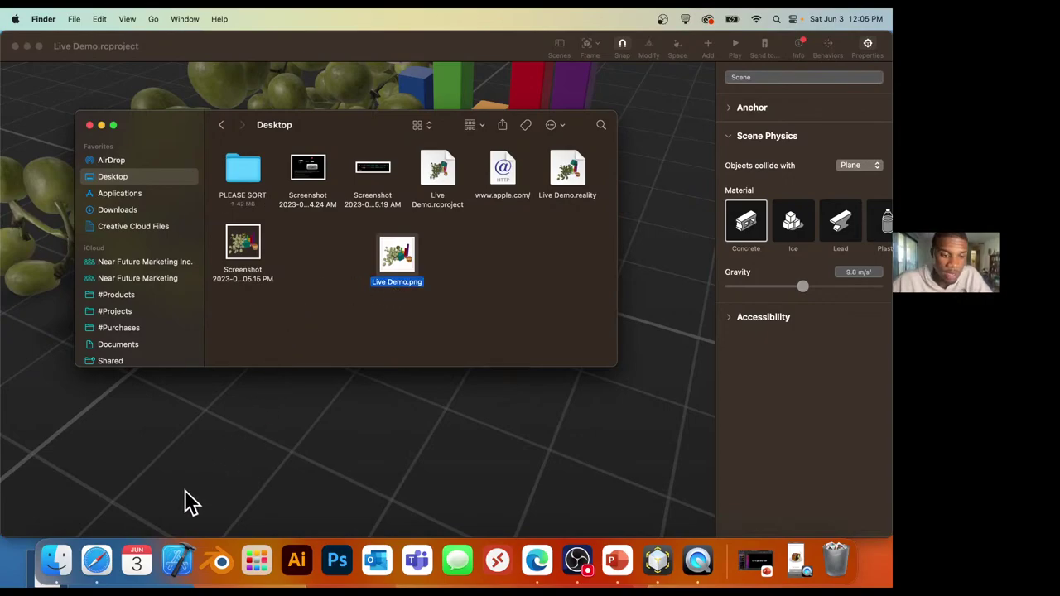
Switch to Safari and upload Live Demo.png from the Desktop to the Google Cloud bucket nfm_cloud_bucket_public.
{"action": "left_click", "coordinate": [96, 561]}
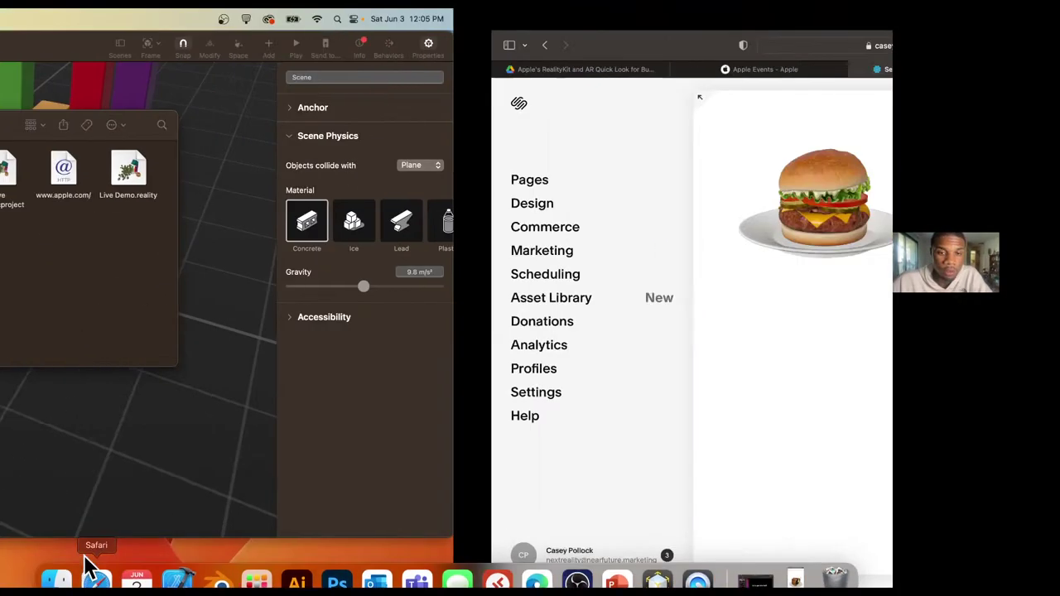
{"action": "left_click", "coordinate": [653, 69]}
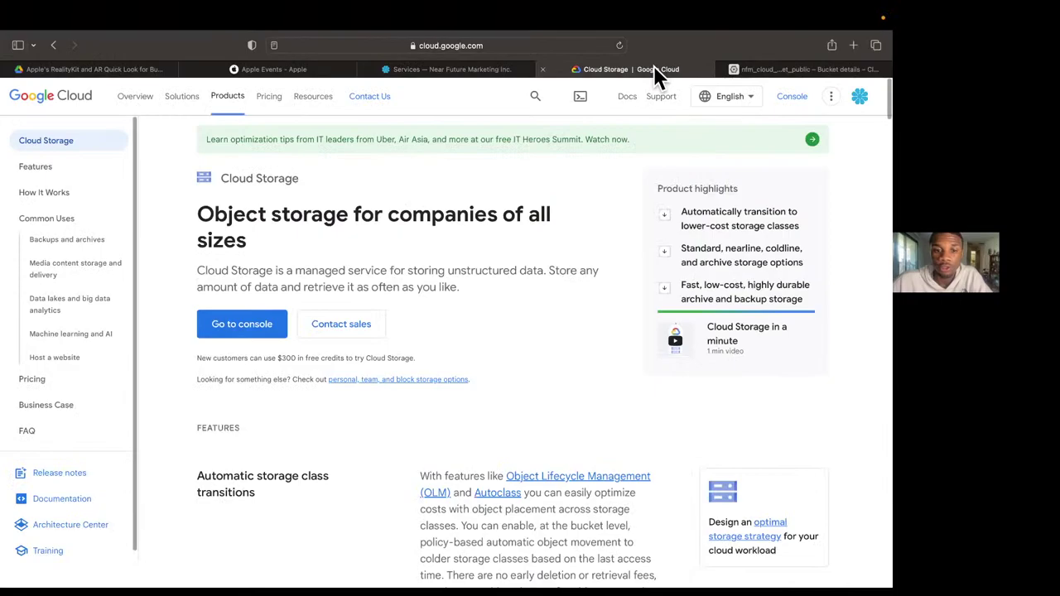
{"action": "left_click", "coordinate": [807, 72]}
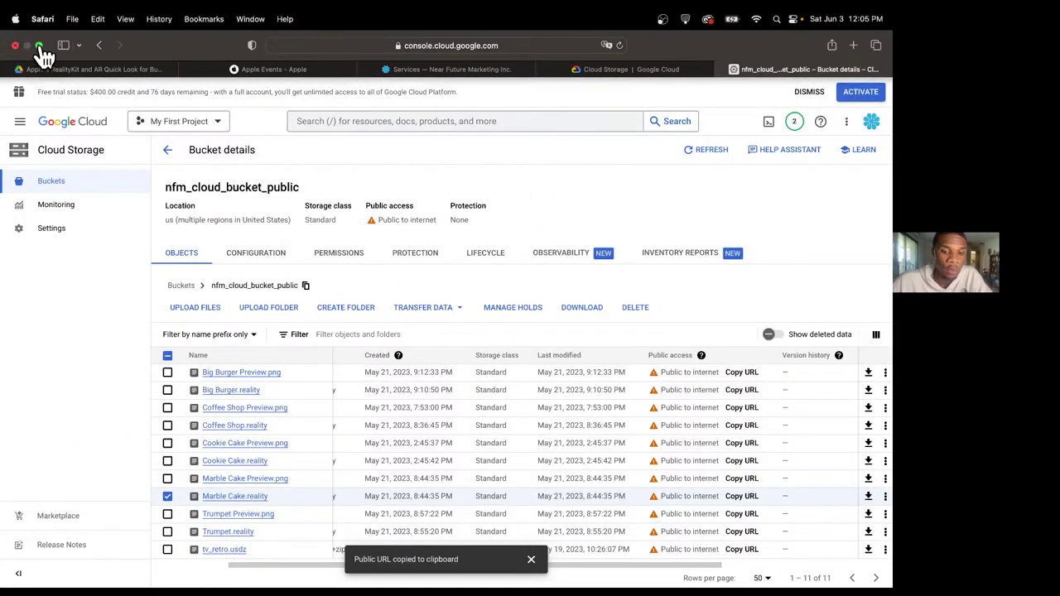
{"action": "left_click", "coordinate": [38, 45]}
{"action": "left_click", "coordinate": [57, 561]}
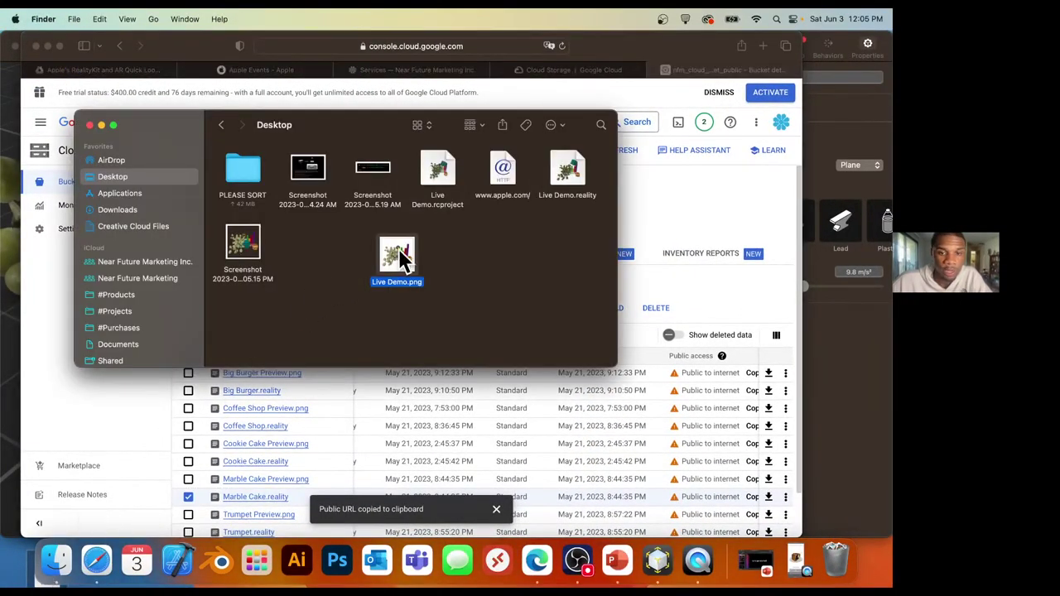
{"action": "left_click_drag", "start_coordinate": [403, 259], "coordinate": [395, 425]}
{"action": "left_click", "coordinate": [696, 203]}
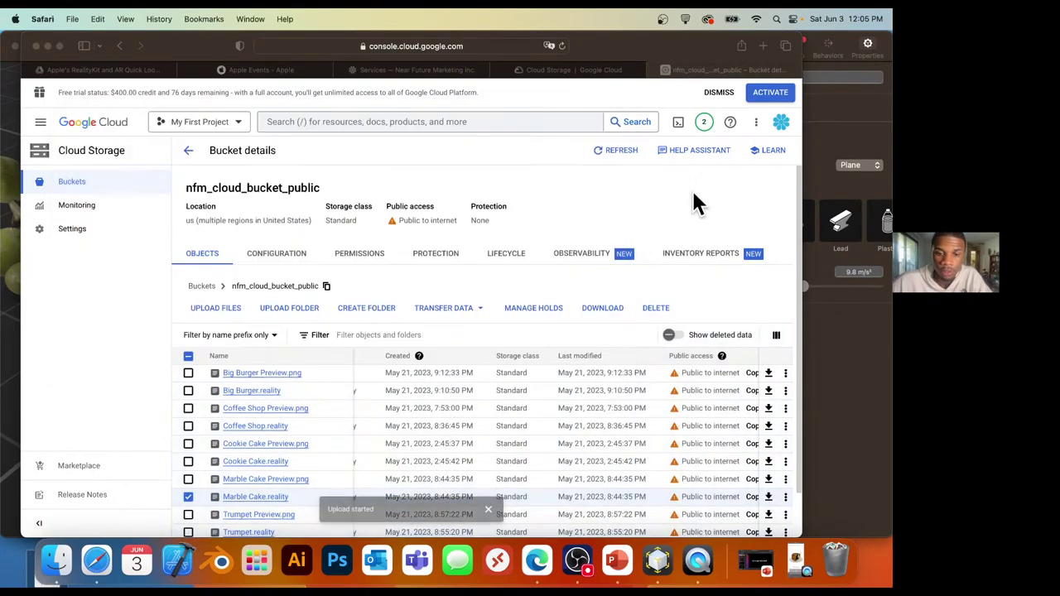
Select only Live Demo.png in the bucket's object list and copy its public URL.
{"action": "scroll", "coordinate": [510, 421], "scroll_direction": "down", "scroll_amount": 1}
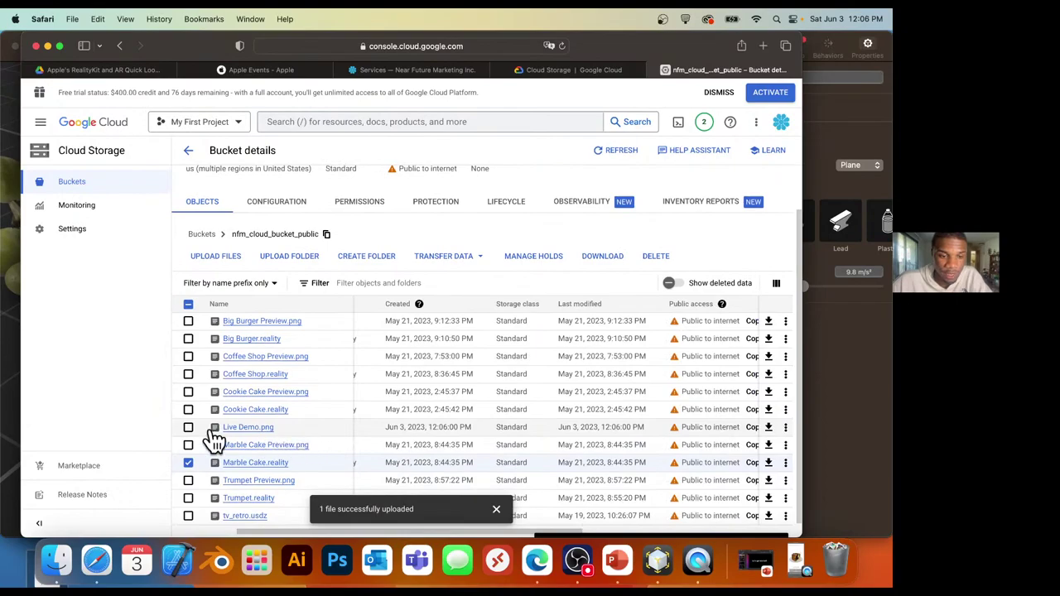
{"action": "left_click", "coordinate": [189, 428]}
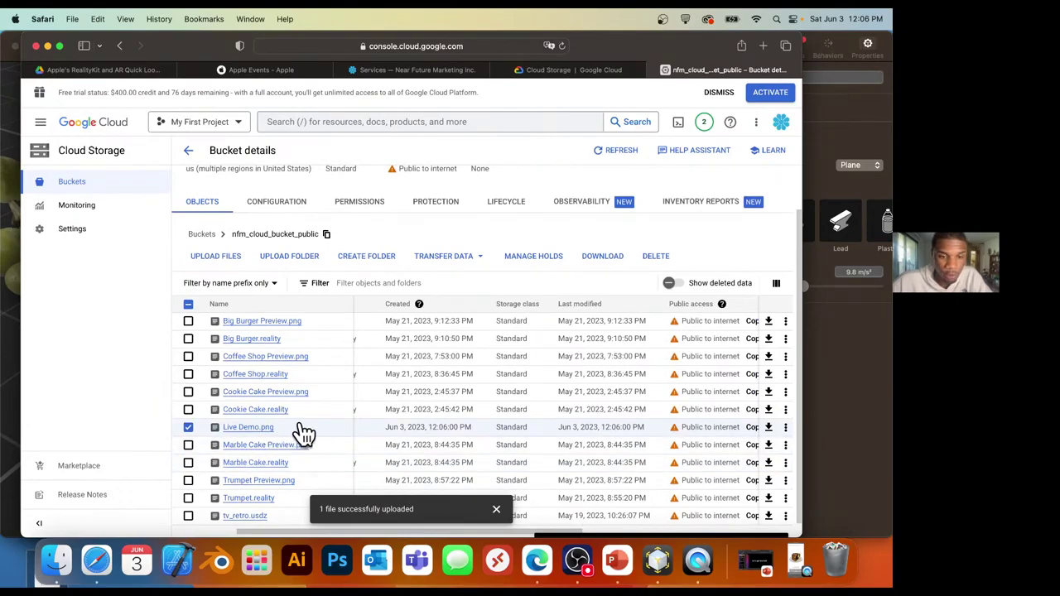
{"action": "left_click", "coordinate": [751, 428]}
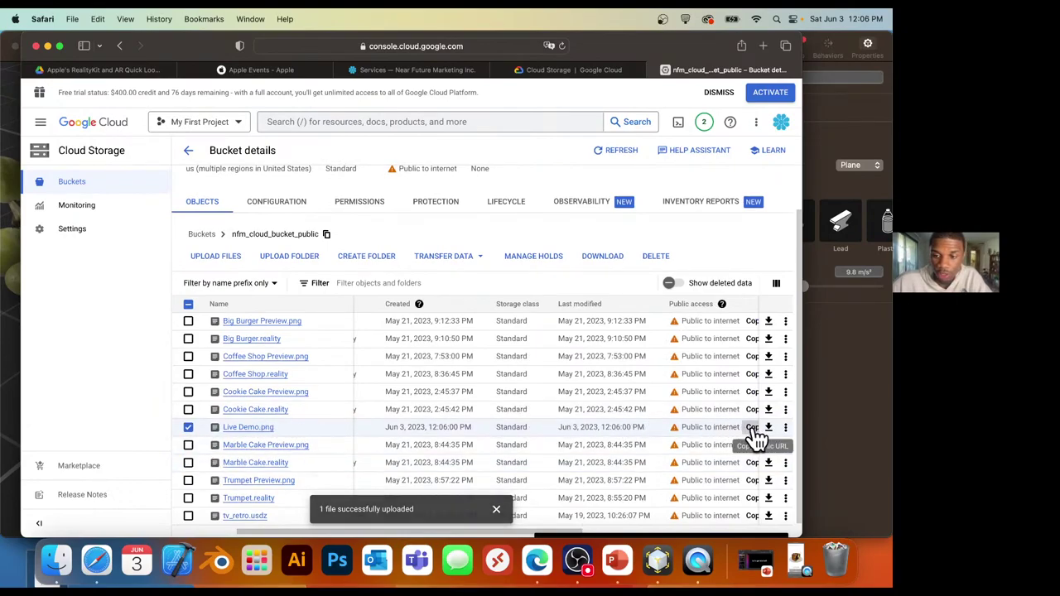
In the Squarespace What We Offer section, replace the marble cake code block's image source with the Live Demo.png URL and save.
{"action": "left_click", "coordinate": [375, 70]}
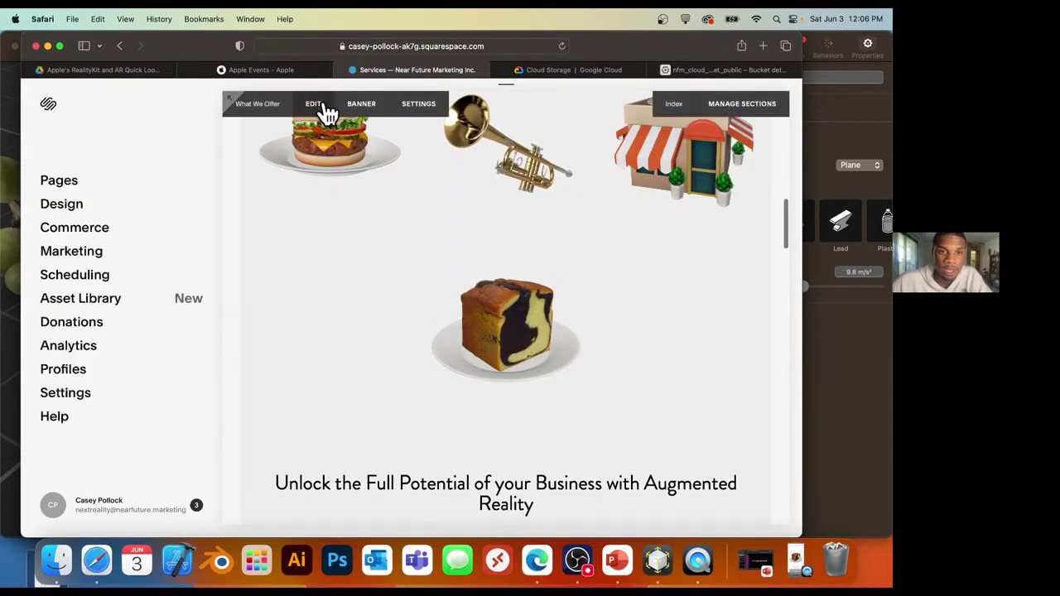
{"action": "left_click", "coordinate": [314, 106]}
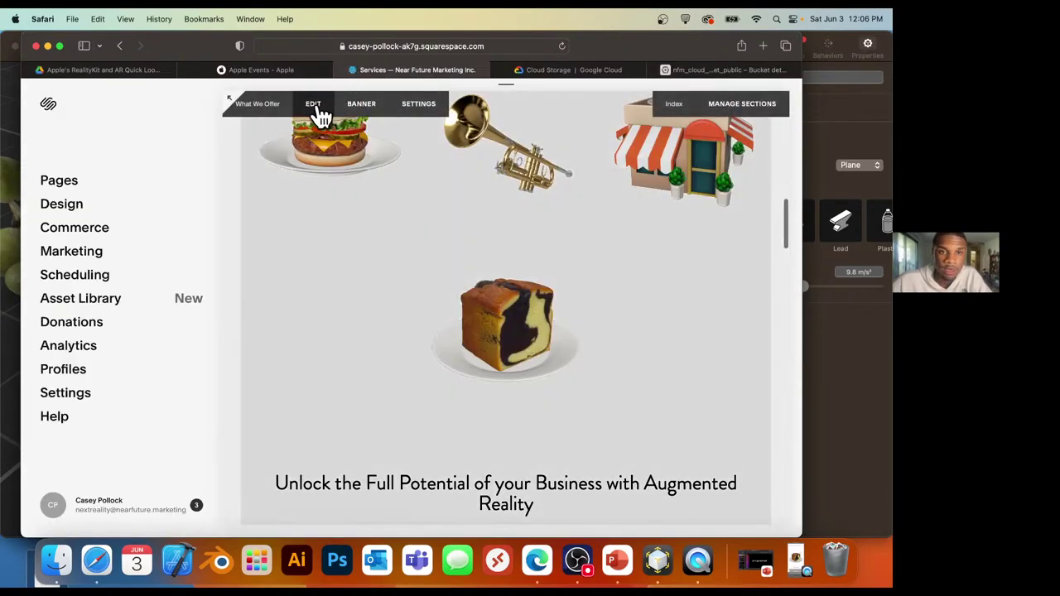
{"action": "scroll", "coordinate": [317, 356], "scroll_direction": "down", "scroll_amount": 2}
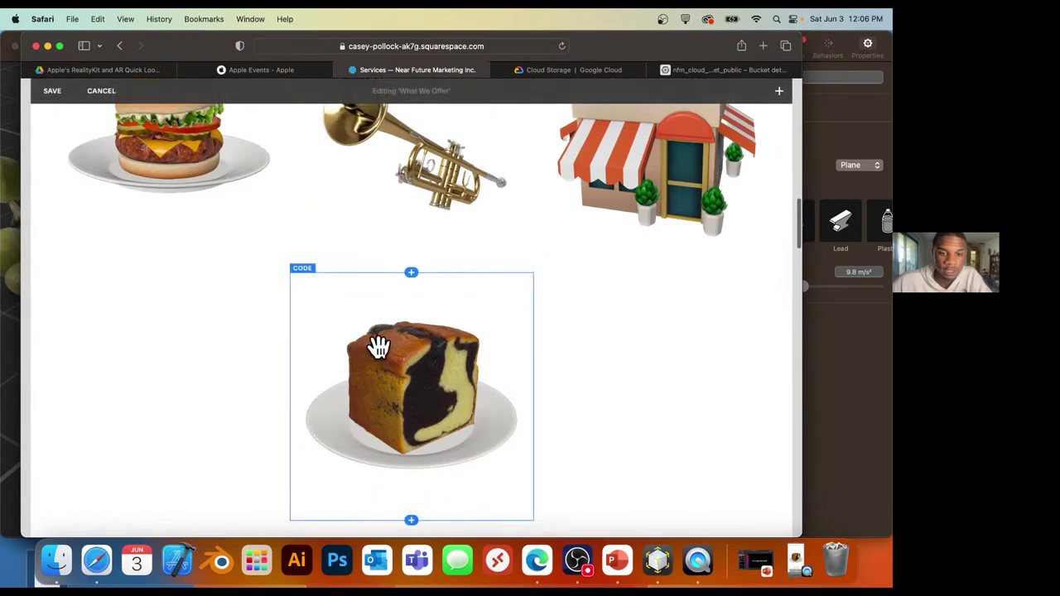
{"action": "left_click", "coordinate": [378, 346]}
{"action": "left_click", "coordinate": [303, 246]}
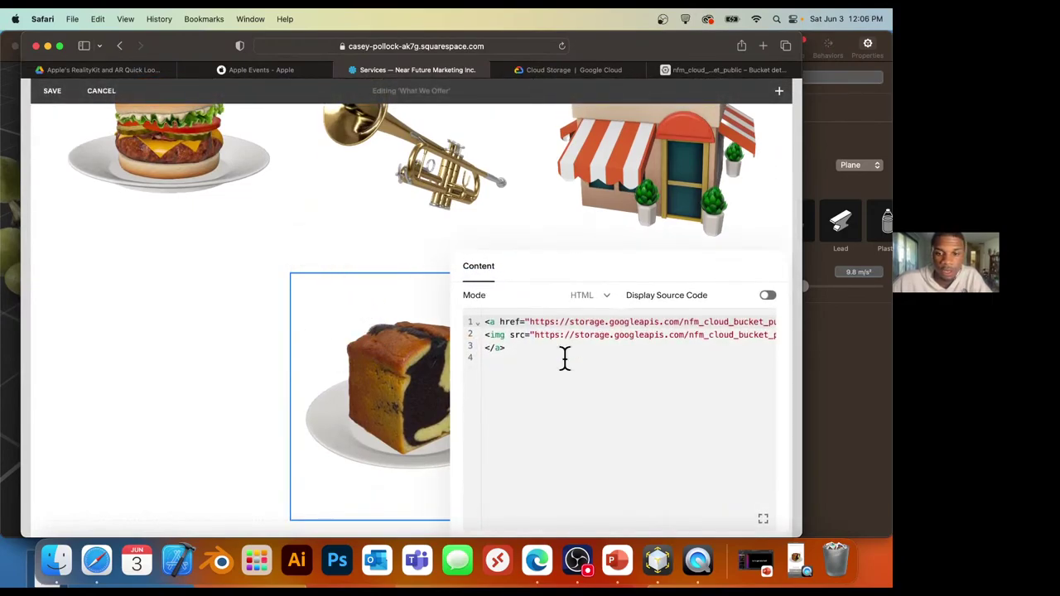
{"action": "left_click_drag", "start_coordinate": [535, 335], "coordinate": [755, 335]}
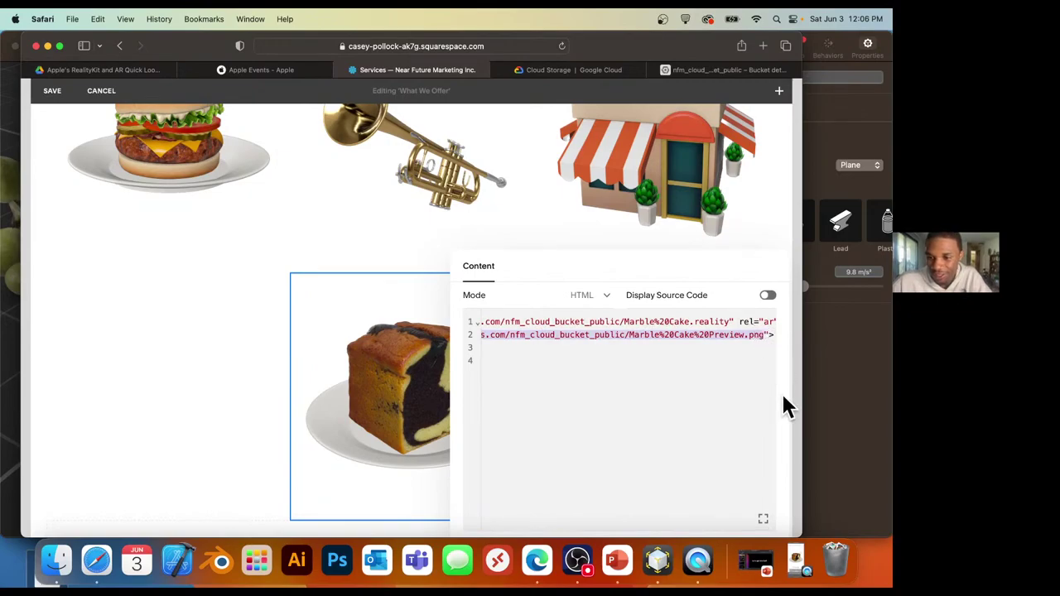
{"action": "key", "text": "super+v"}
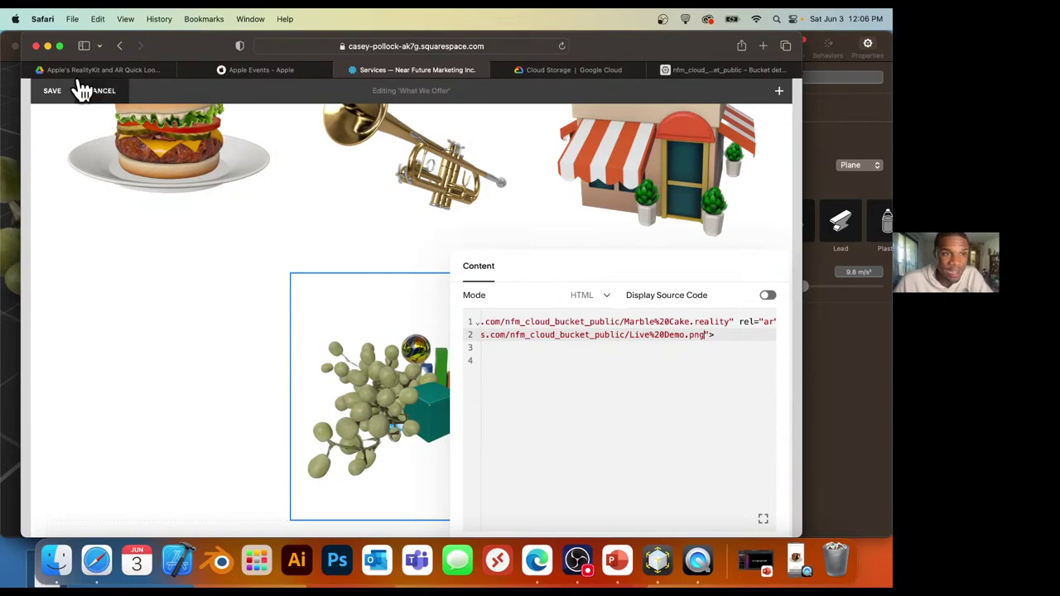
{"action": "left_click", "coordinate": [52, 92]}
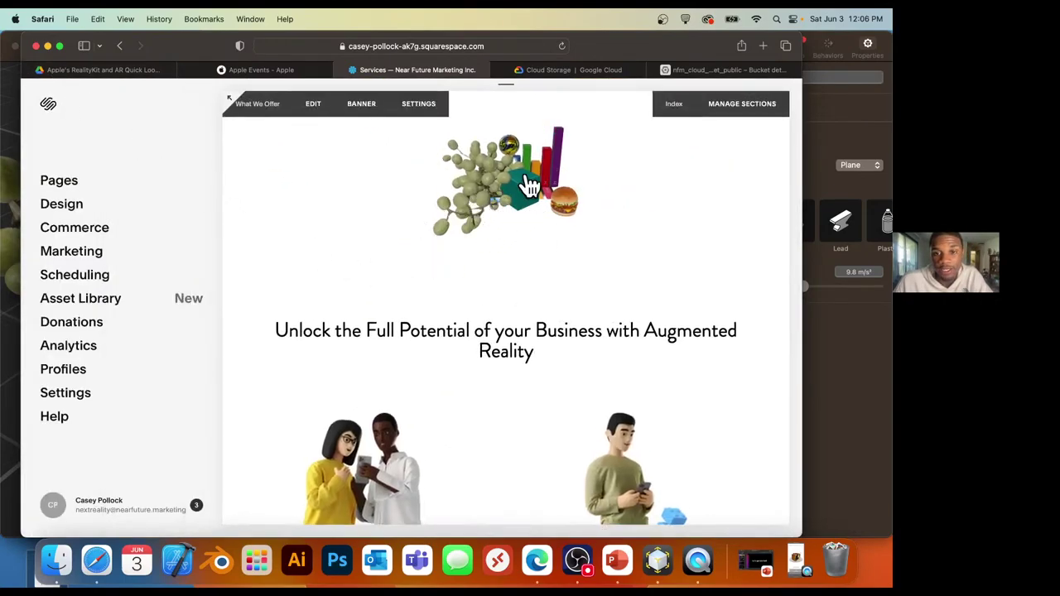
{"action": "scroll", "coordinate": [554, 241], "scroll_direction": "up", "scroll_amount": 2}
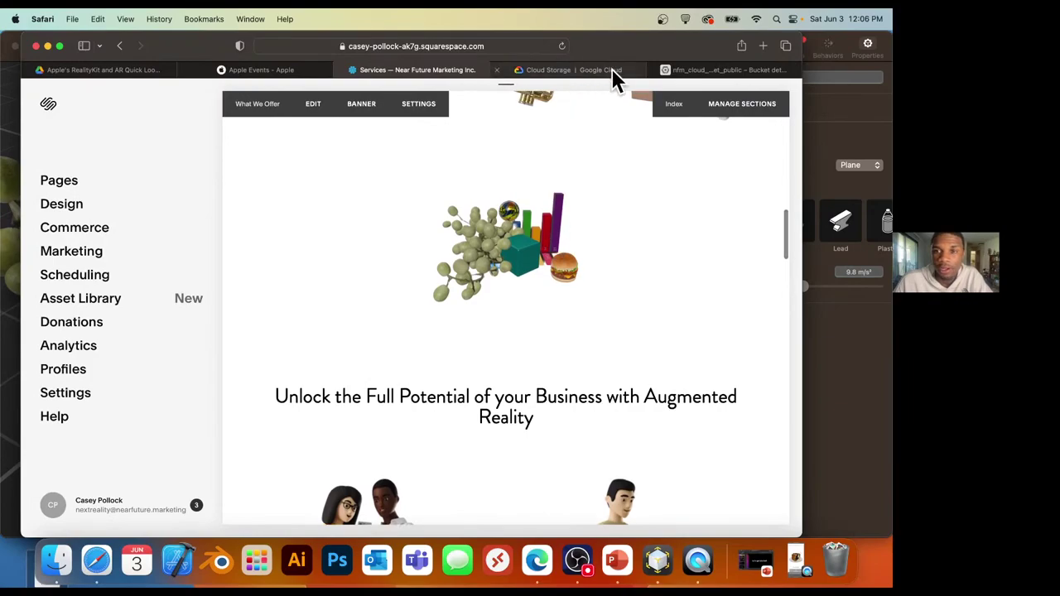
Upload Live Demo.reality from the Desktop to the nfm_cloud_bucket_public bucket.
{"action": "left_click", "coordinate": [704, 71]}
{"action": "left_click", "coordinate": [56, 562]}
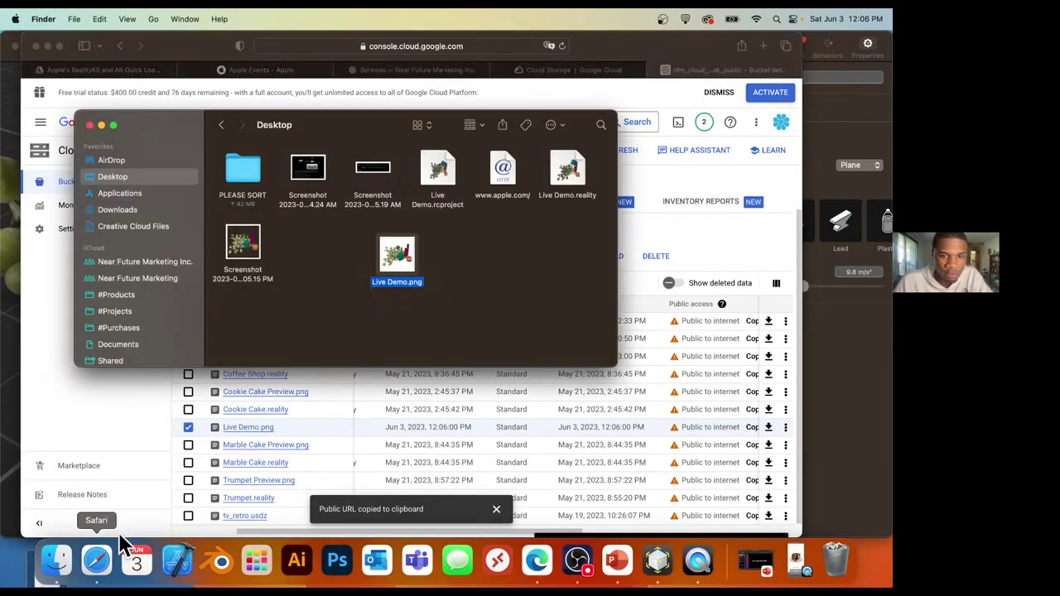
{"action": "left_click_drag", "start_coordinate": [580, 174], "coordinate": [518, 454]}
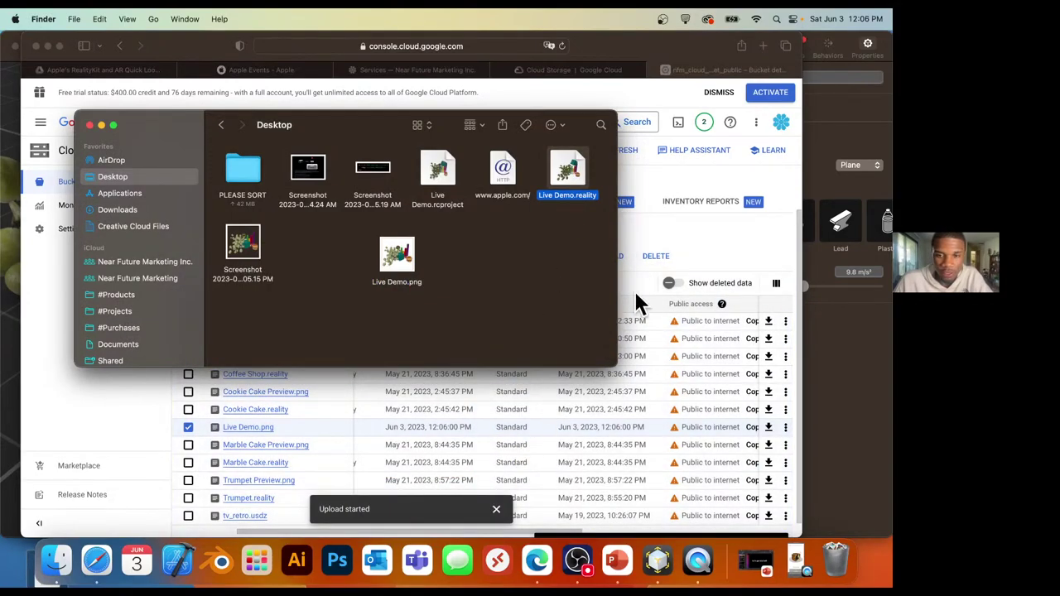
{"action": "left_click", "coordinate": [684, 237]}
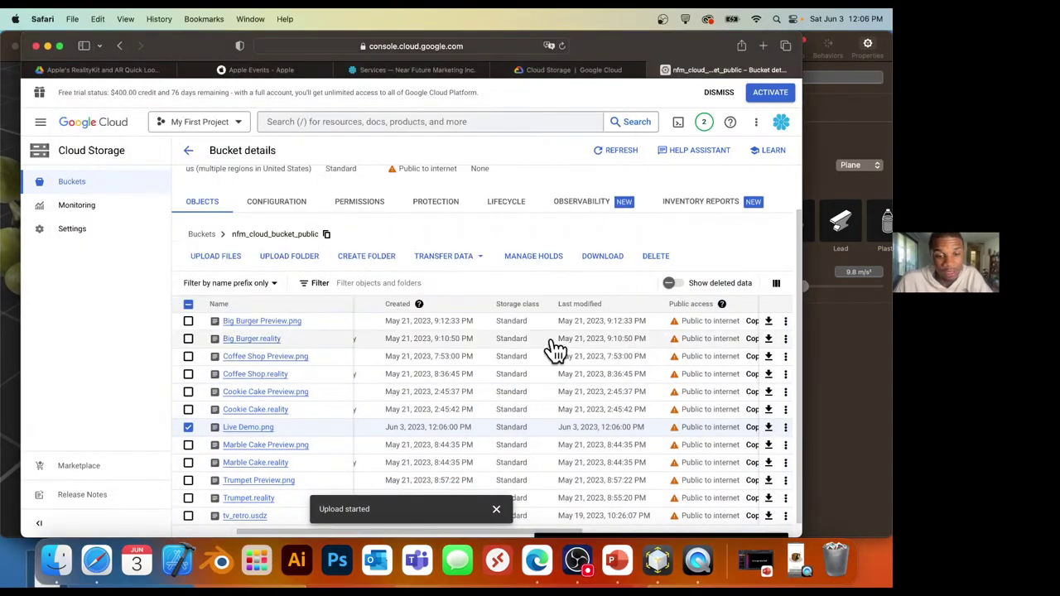
Select Live Demo.reality in the bucket's object list and copy its public URL.
{"action": "scroll", "coordinate": [517, 368], "scroll_direction": "down", "scroll_amount": 1}
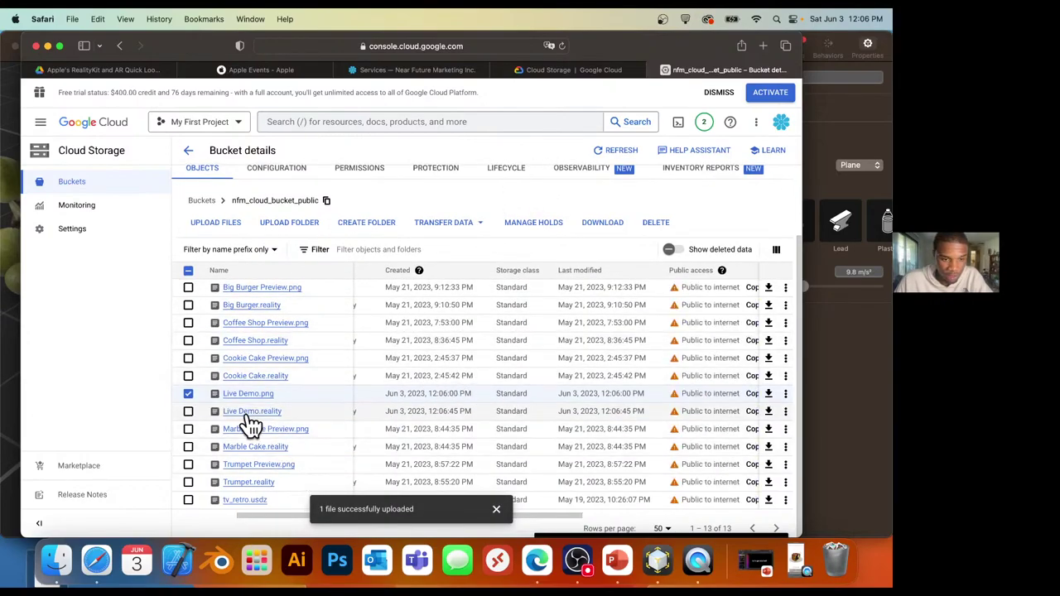
{"action": "left_click", "coordinate": [188, 411]}
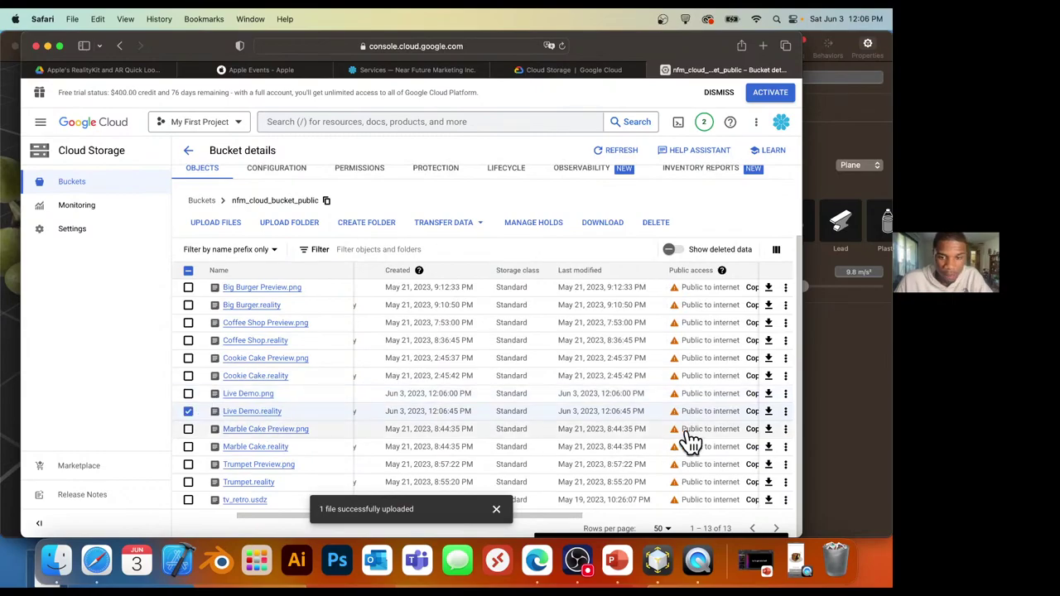
{"action": "scroll", "coordinate": [717, 422], "scroll_direction": "right", "scroll_amount": 2}
{"action": "scroll", "coordinate": [713, 422], "scroll_direction": "right", "scroll_amount": 2}
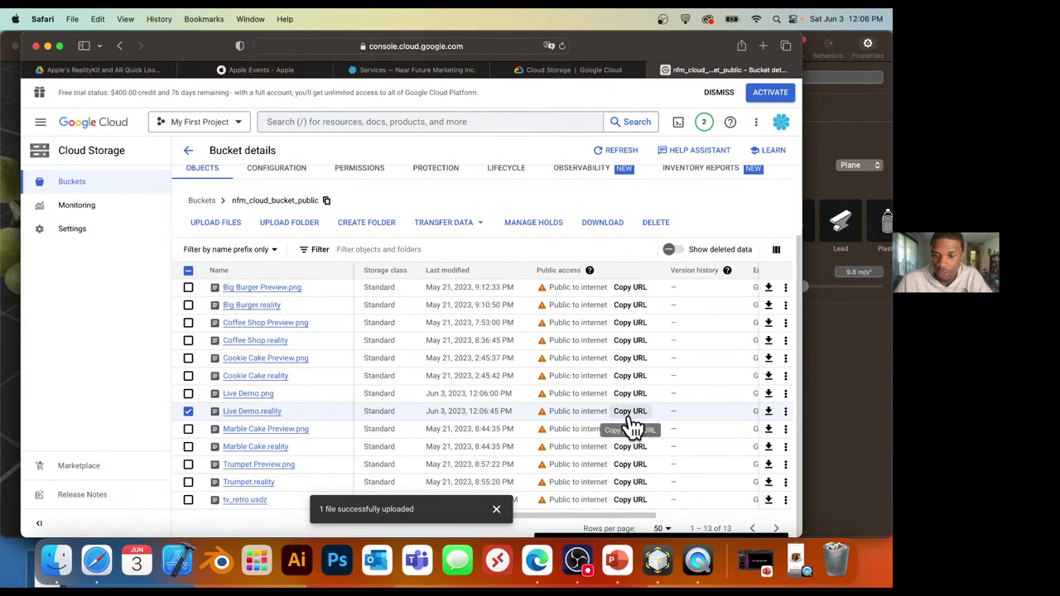
{"action": "left_click", "coordinate": [629, 416]}
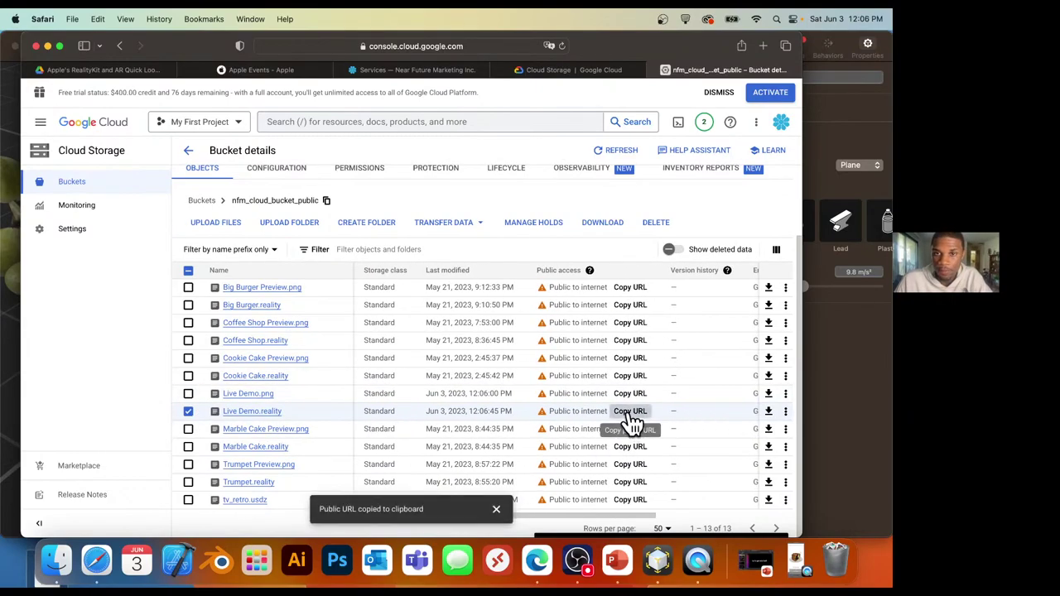
Edit the Live Demo code block in the What We Offer section, replacing the Marble Cake.reality link address with the Live Demo.reality URL.
{"action": "left_click", "coordinate": [378, 70]}
{"action": "scroll", "coordinate": [360, 324], "scroll_direction": "down", "scroll_amount": 8}
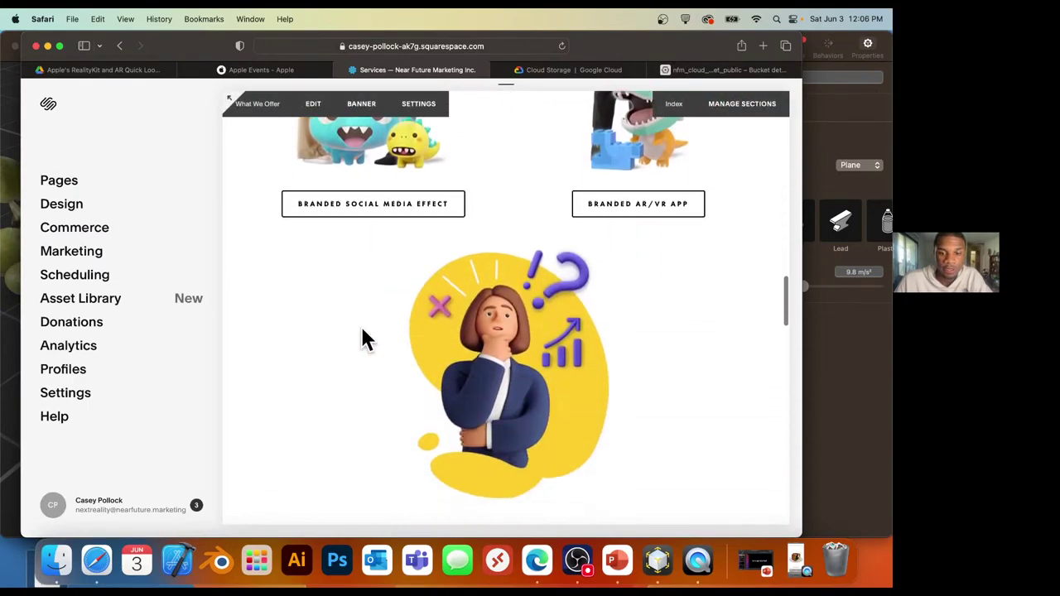
{"action": "scroll", "coordinate": [360, 324], "scroll_direction": "up", "scroll_amount": 13}
{"action": "scroll", "coordinate": [360, 325], "scroll_direction": "up", "scroll_amount": 3}
{"action": "scroll", "coordinate": [361, 325], "scroll_direction": "down", "scroll_amount": 8}
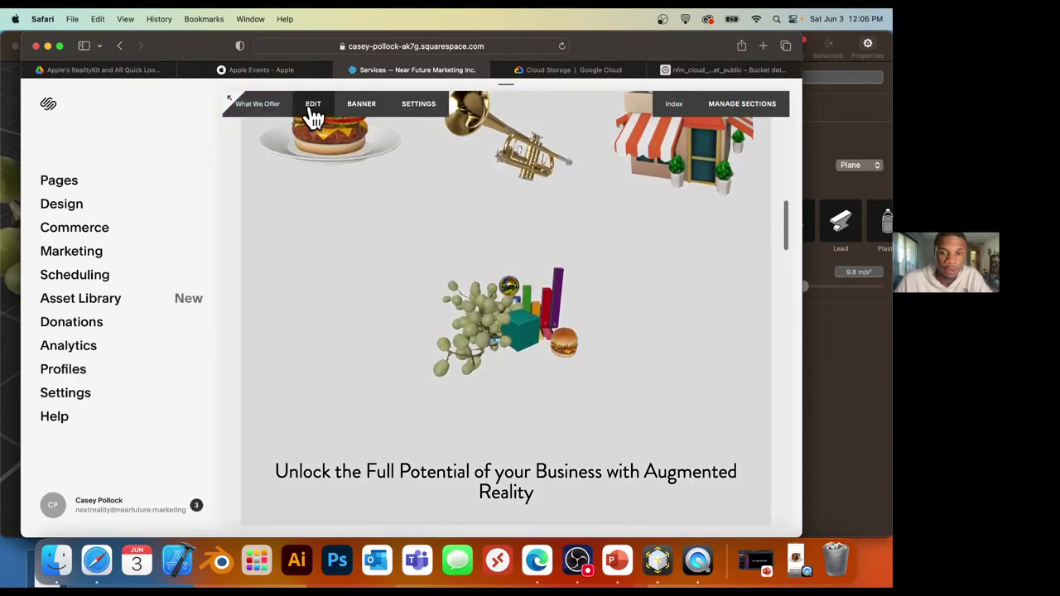
{"action": "left_click", "coordinate": [313, 116]}
{"action": "scroll", "coordinate": [348, 240], "scroll_direction": "down", "scroll_amount": 2}
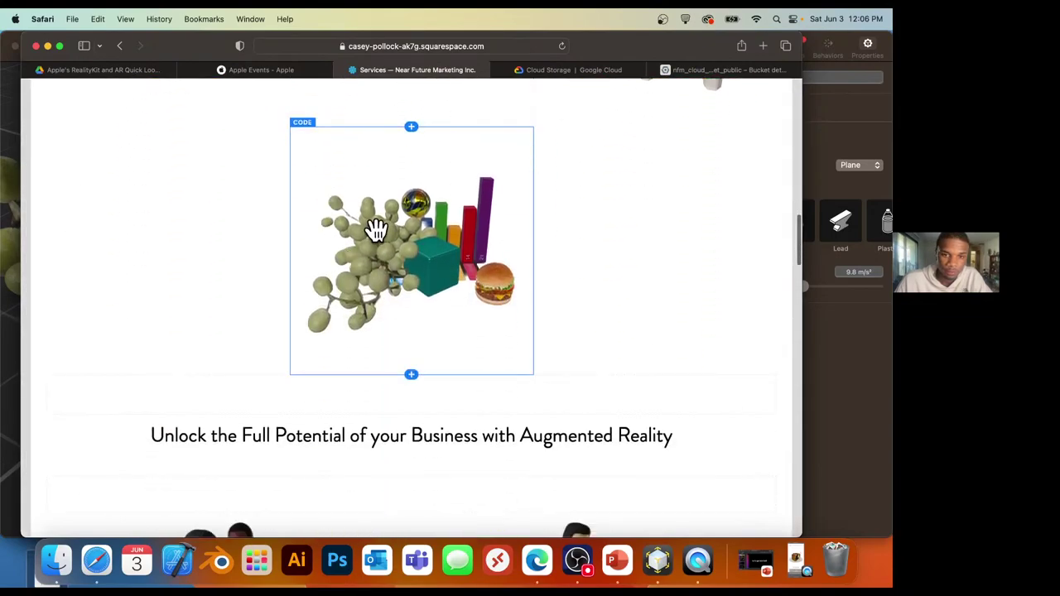
{"action": "left_click", "coordinate": [303, 107]}
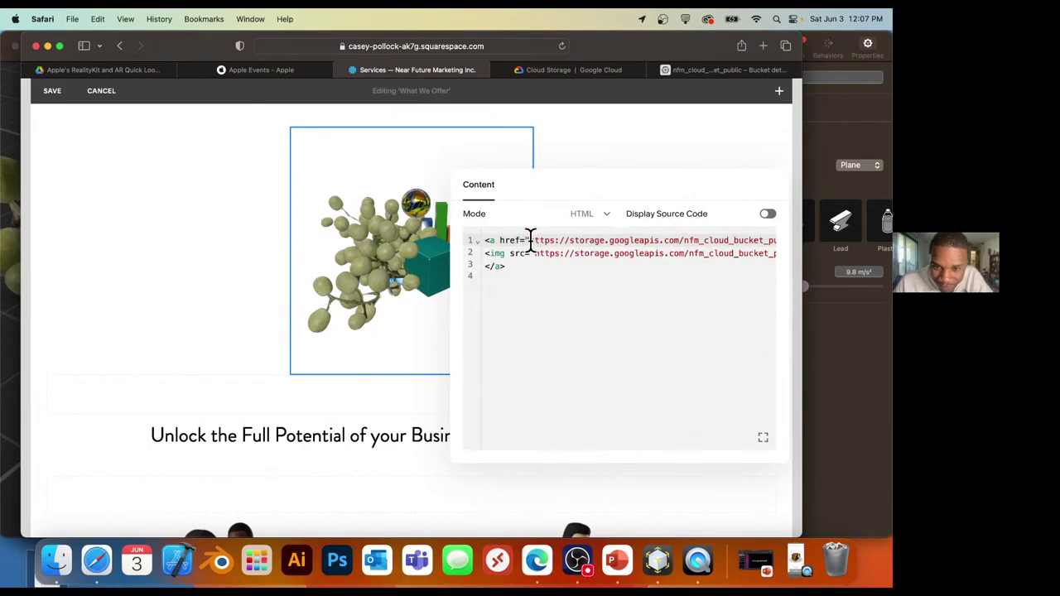
{"action": "left_click_drag", "start_coordinate": [530, 240], "coordinate": [726, 240]}
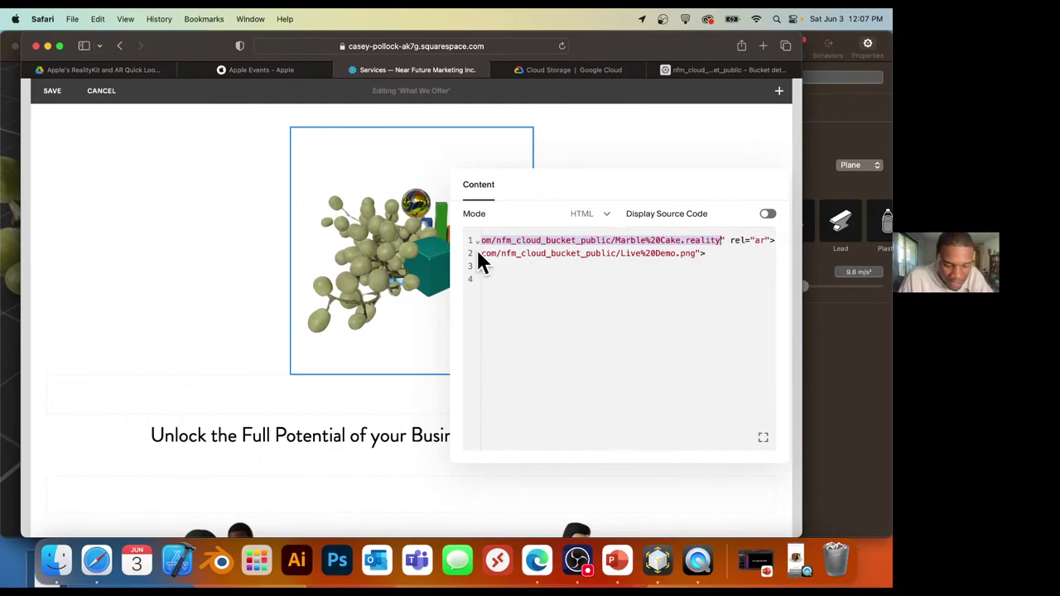
{"action": "key", "text": "super+v"}
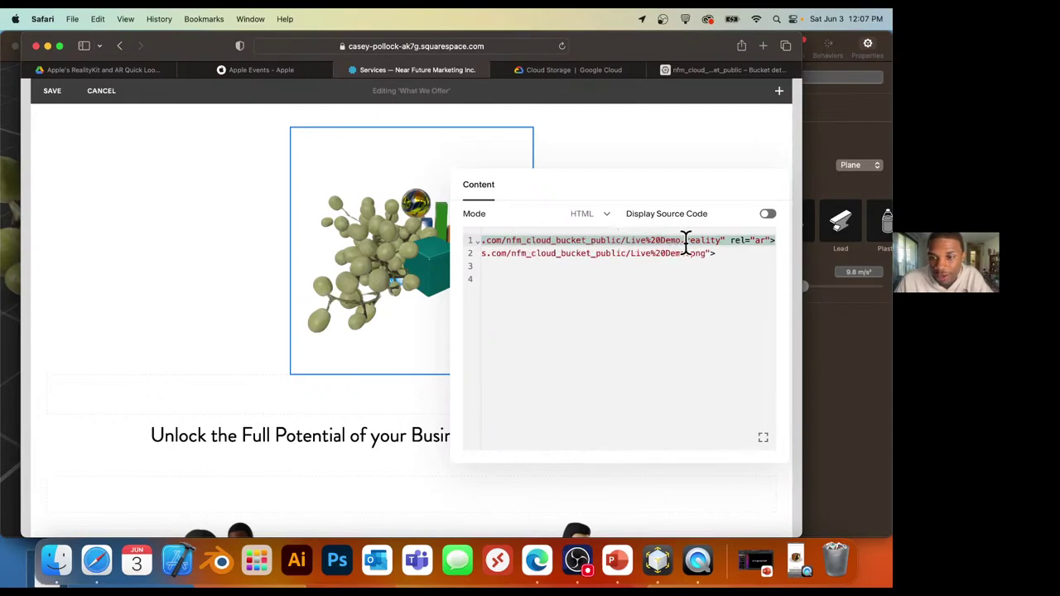
Save the What We Offer section, switch to QuickTime Player to check the published Live Demo image on the mirrored phone, and close the mirror.
{"action": "left_click", "coordinate": [50, 98]}
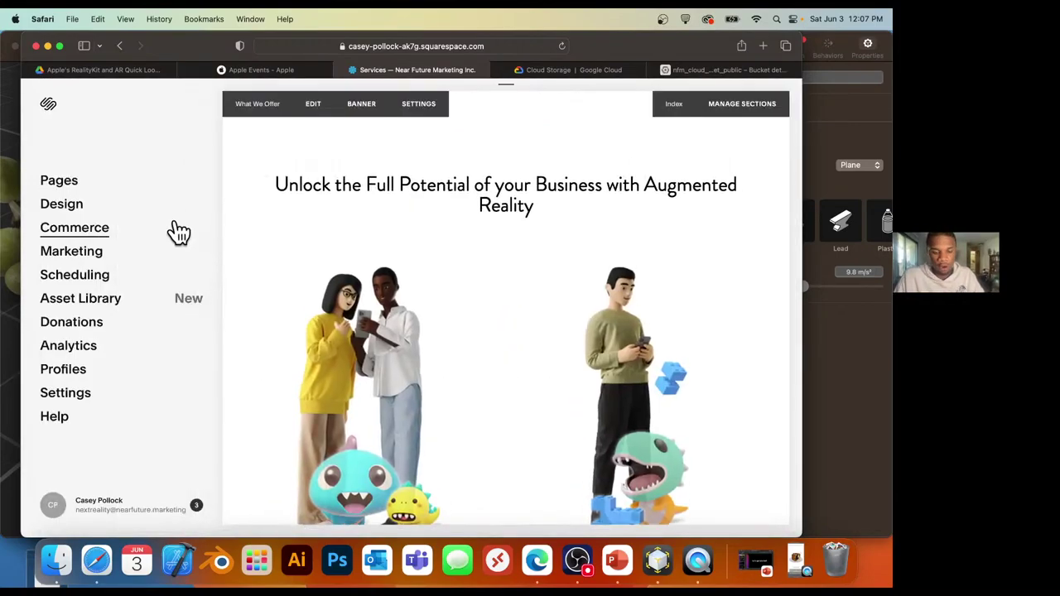
{"action": "key", "text": "super+space"}
{"action": "type", "text": "qu"}
{"action": "key", "text": "Return"}
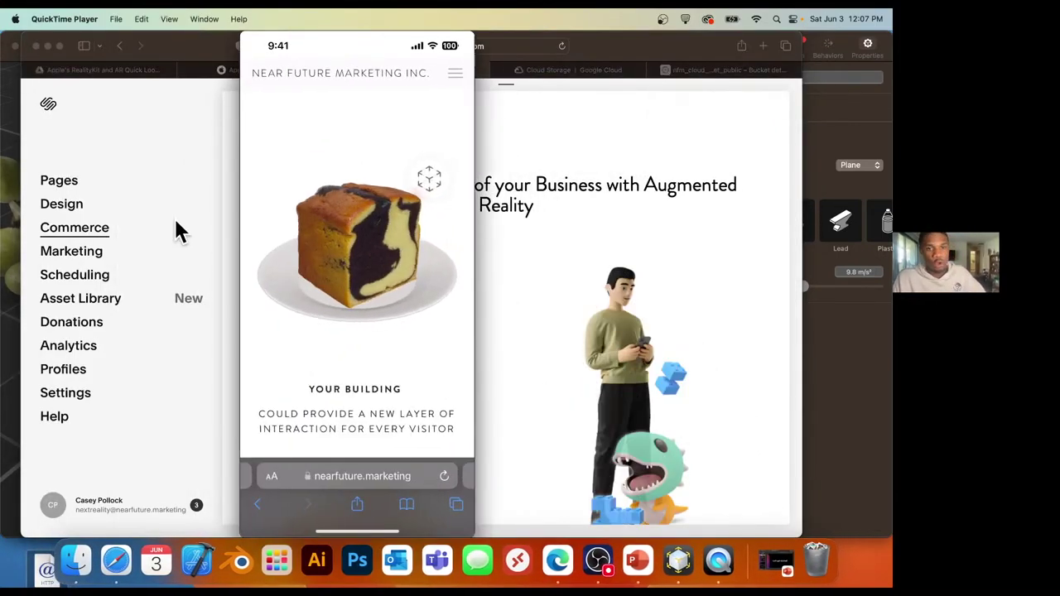
{"action": "mouse_move", "coordinate": [289, 111]}
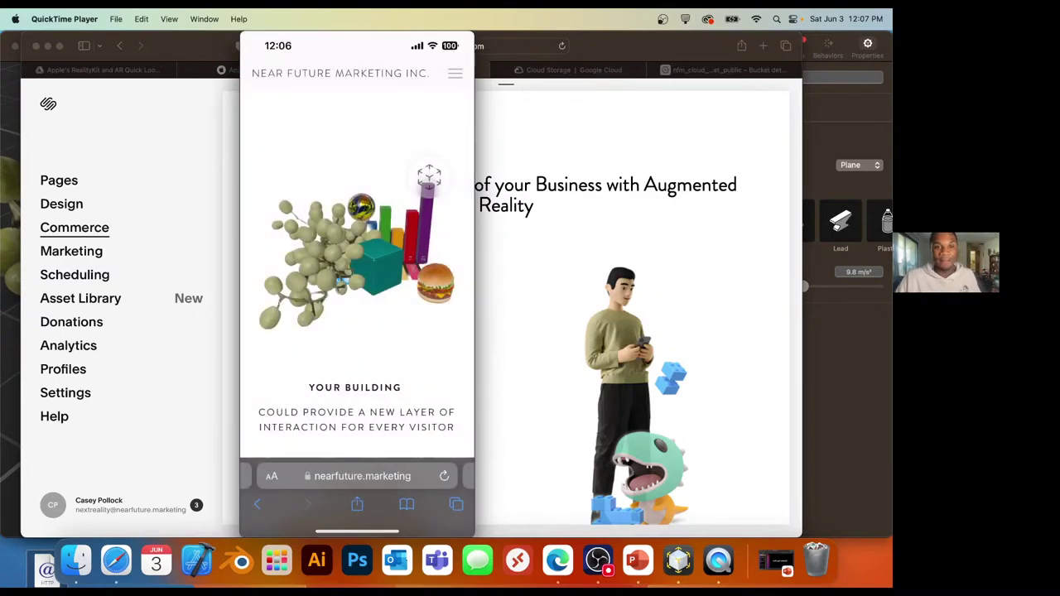
{"action": "left_click", "coordinate": [248, 38]}
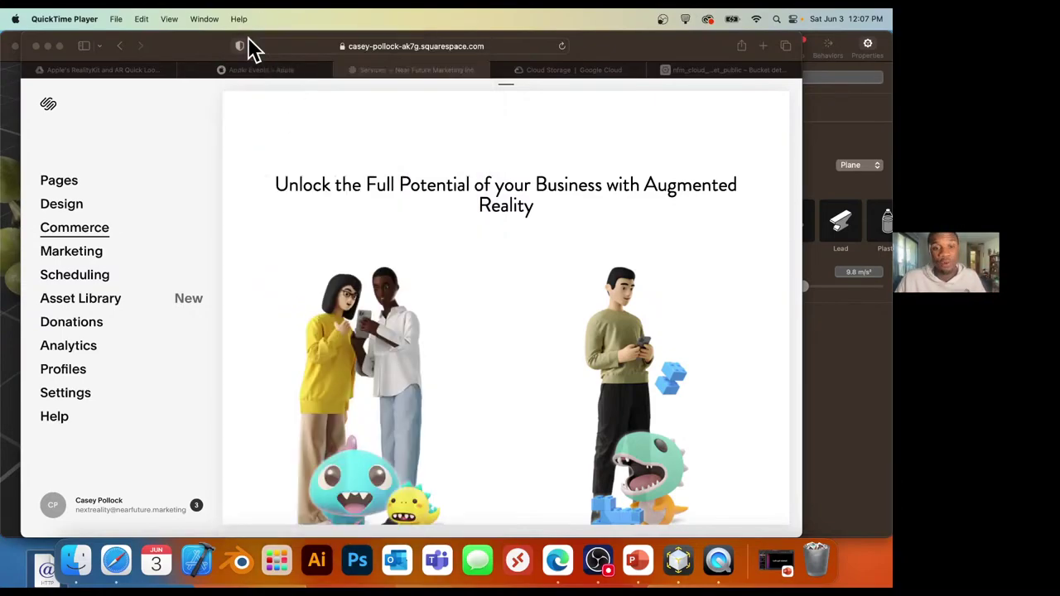
{"action": "scroll", "coordinate": [337, 222], "scroll_direction": "up", "scroll_amount": 3}
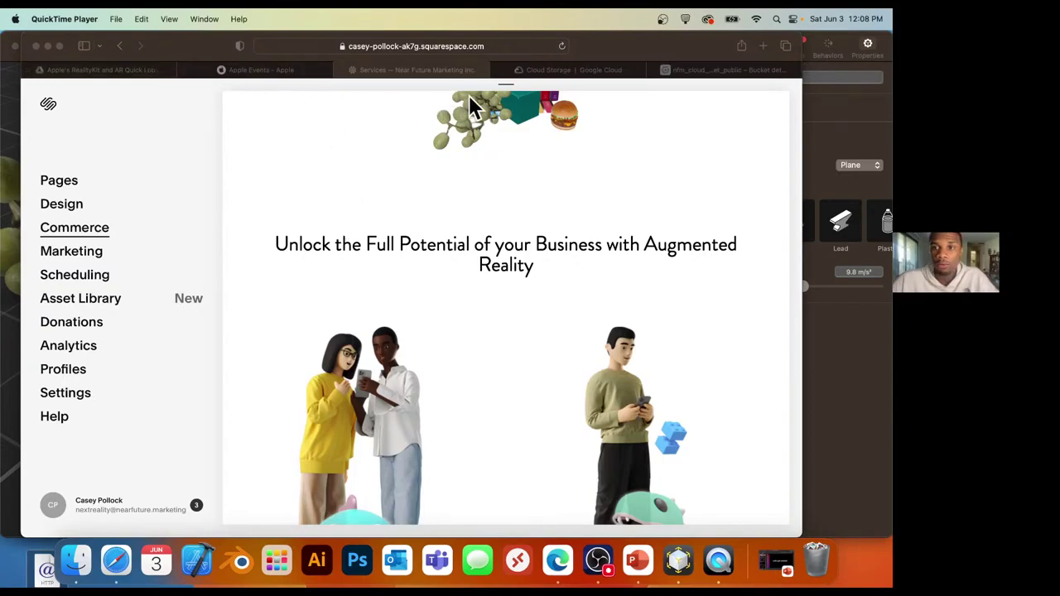
{"action": "left_click", "coordinate": [281, 69]}
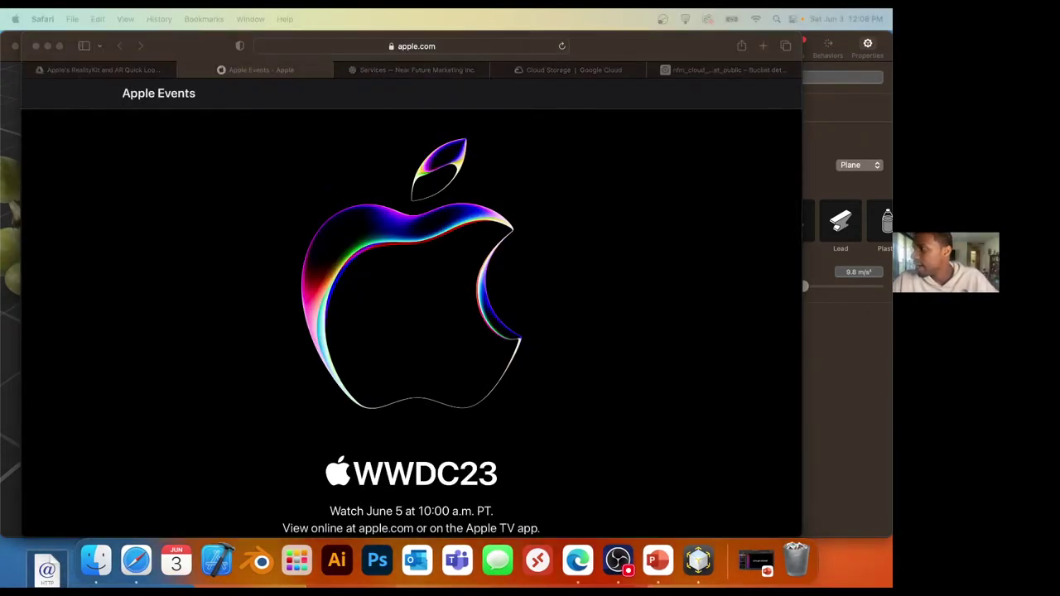
{"action": "left_click", "coordinate": [414, 69]}
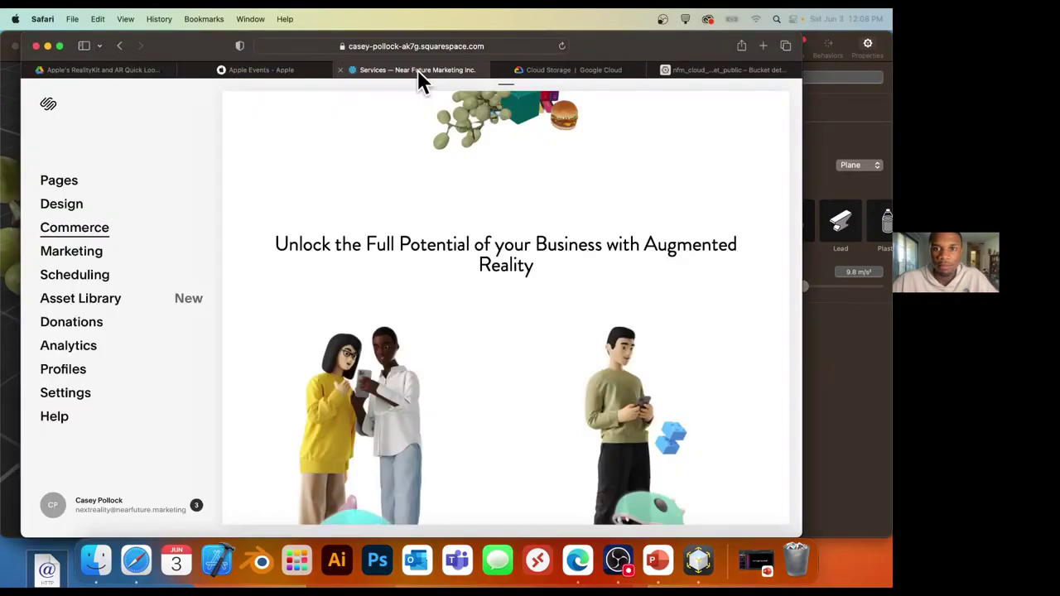
Switch to Microsoft Edge, search for YouTube, and view the live chat of the Apple's RealityKit and AR Quick Look for Business livestream.
{"action": "left_click", "coordinate": [296, 562]}
{"action": "left_click", "coordinate": [577, 562]}
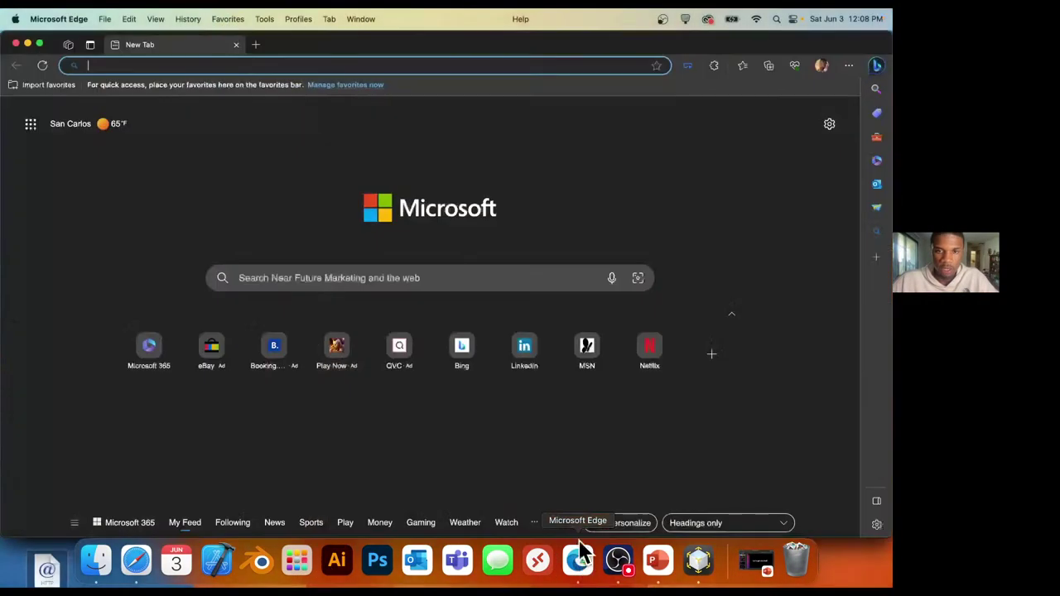
{"action": "left_click", "coordinate": [379, 64]}
{"action": "type", "text": "y"}
{"action": "key", "text": "Return"}
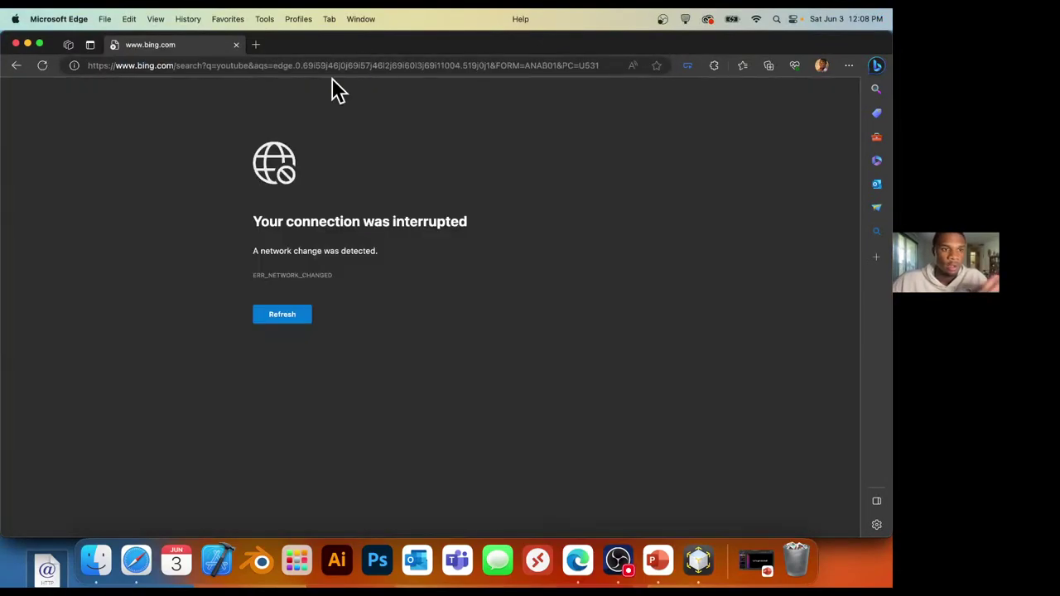
{"action": "left_click", "coordinate": [278, 65]}
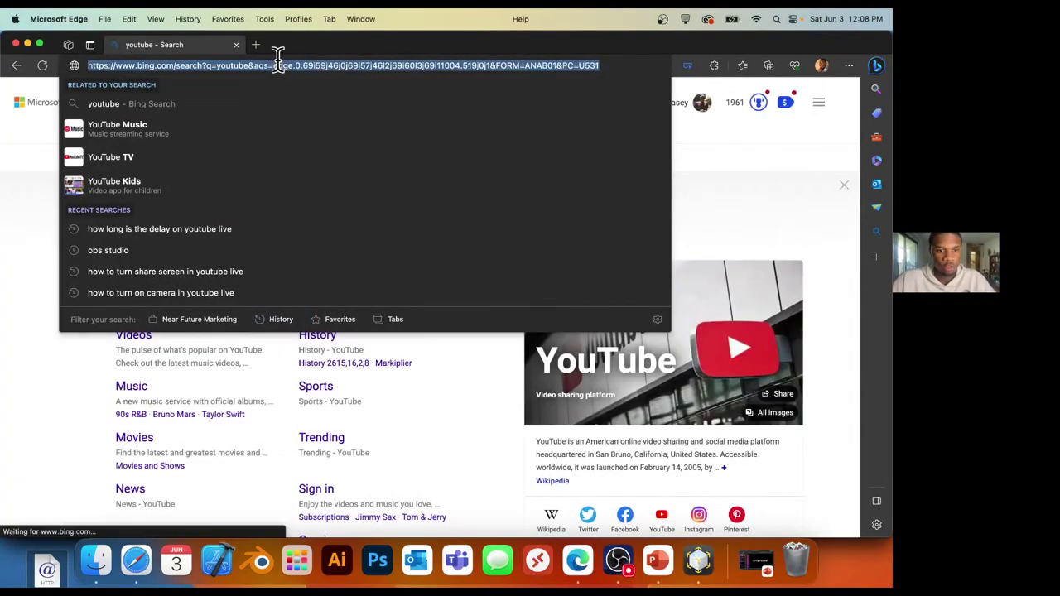
{"action": "left_click", "coordinate": [38, 207]}
{"action": "left_click", "coordinate": [133, 271]}
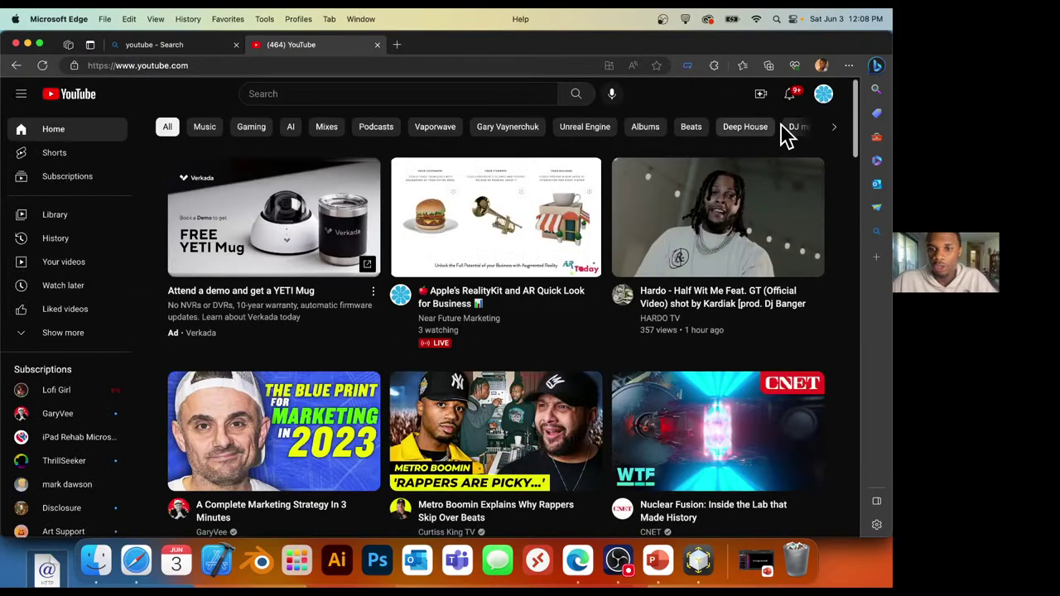
{"action": "left_click", "coordinate": [453, 317]}
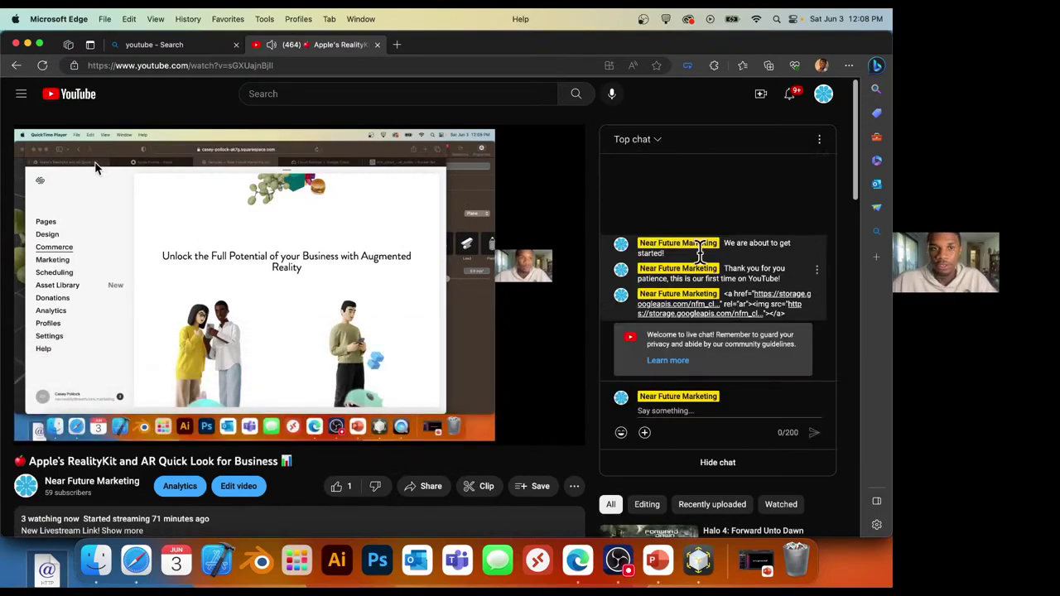
{"action": "left_click", "coordinate": [176, 47]}
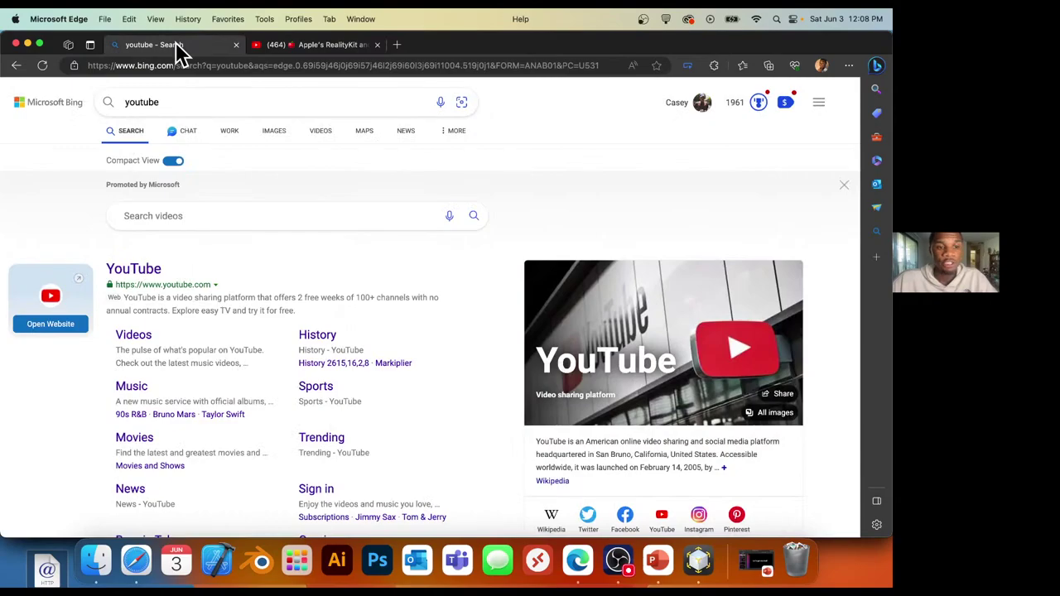
Switch to PowerPoint, select the "Thanks for watching!" slide, and bring up the slide show playback options.
{"action": "left_click", "coordinate": [659, 563]}
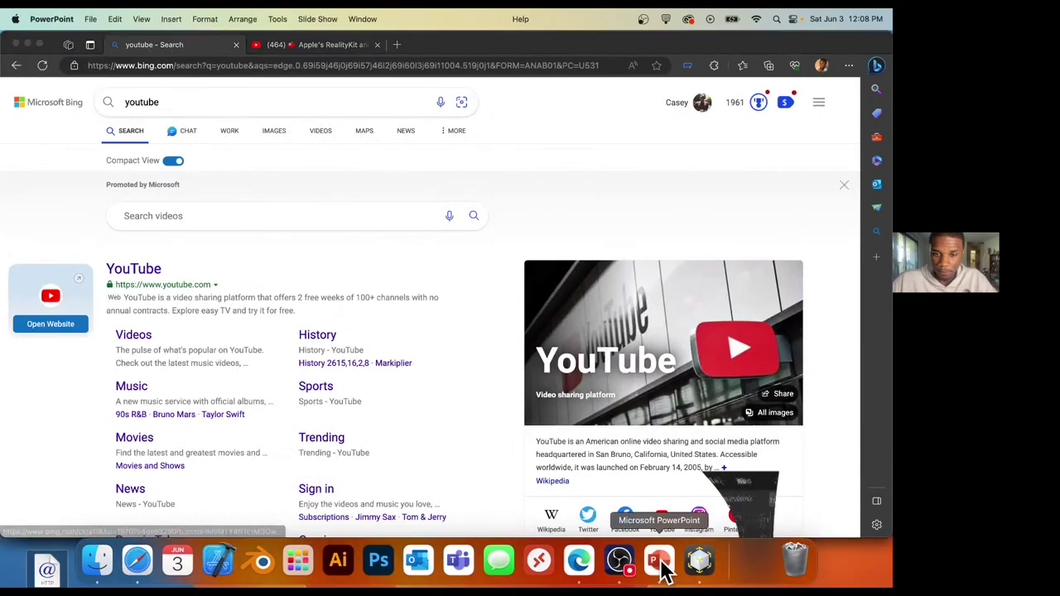
{"action": "scroll", "coordinate": [118, 419], "scroll_direction": "down", "scroll_amount": 3}
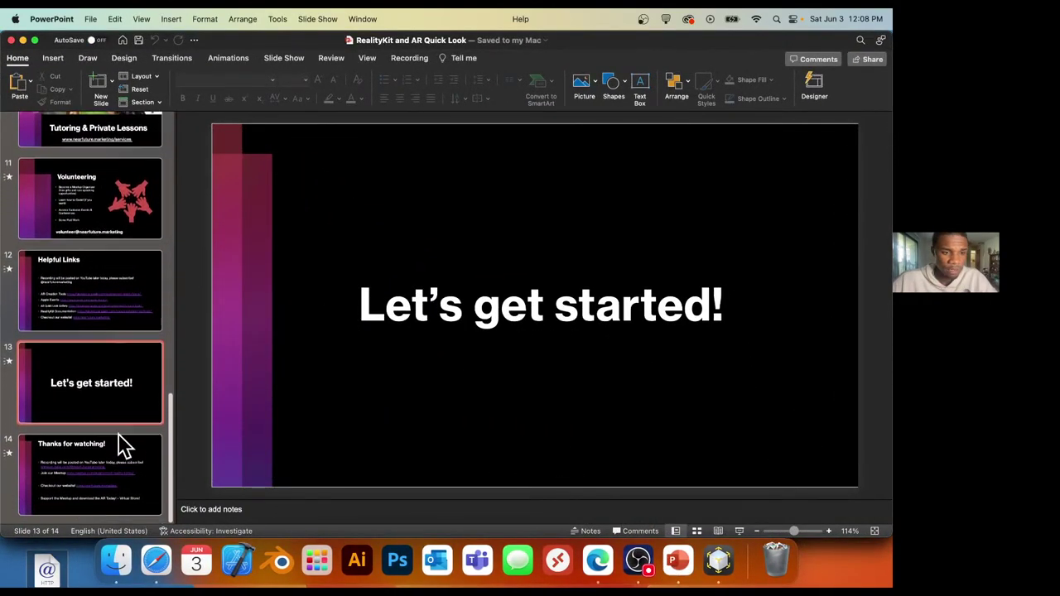
{"action": "left_click", "coordinate": [121, 455]}
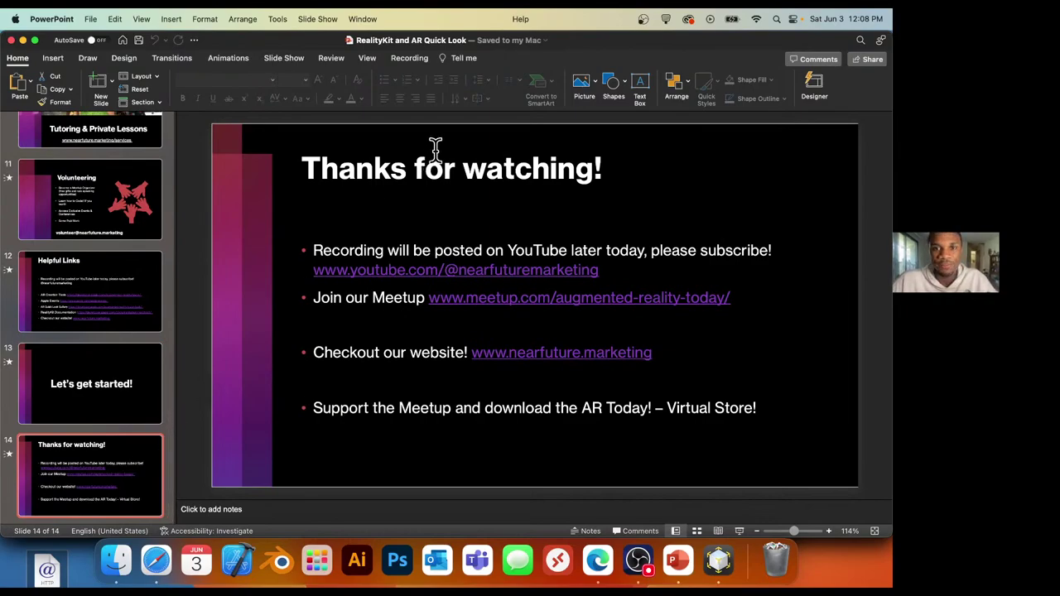
{"action": "left_click", "coordinate": [302, 18]}
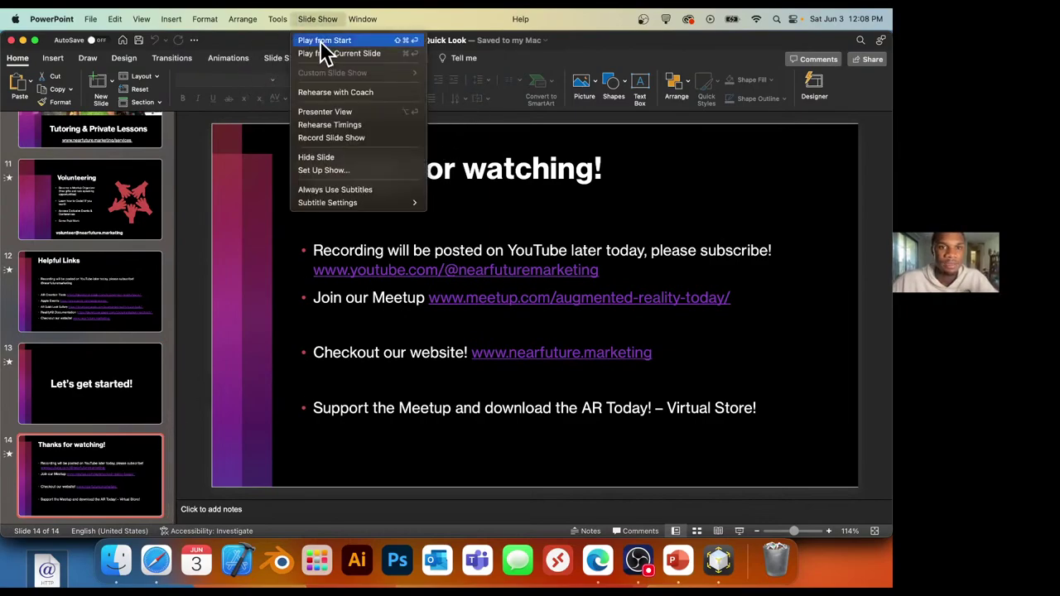